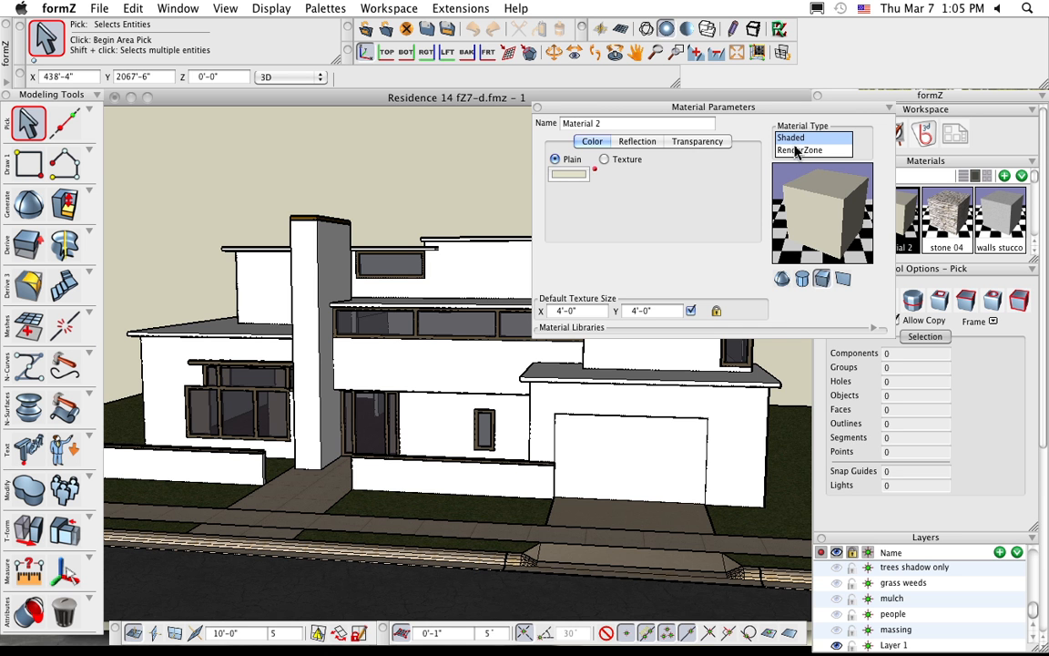
Step: Review the Color, Reflection and Transparency settings of Material 2's Shaded type
{"action": "left_click", "coordinate": [635, 143]}
{"action": "left_click", "coordinate": [696, 143]}
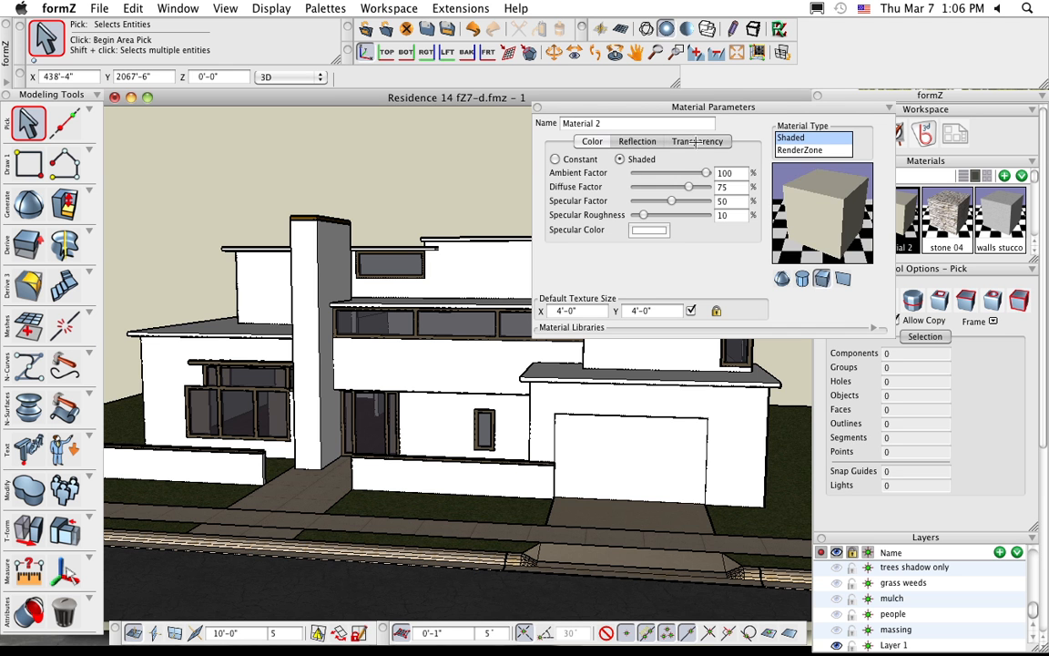
{"action": "left_click", "coordinate": [591, 143]}
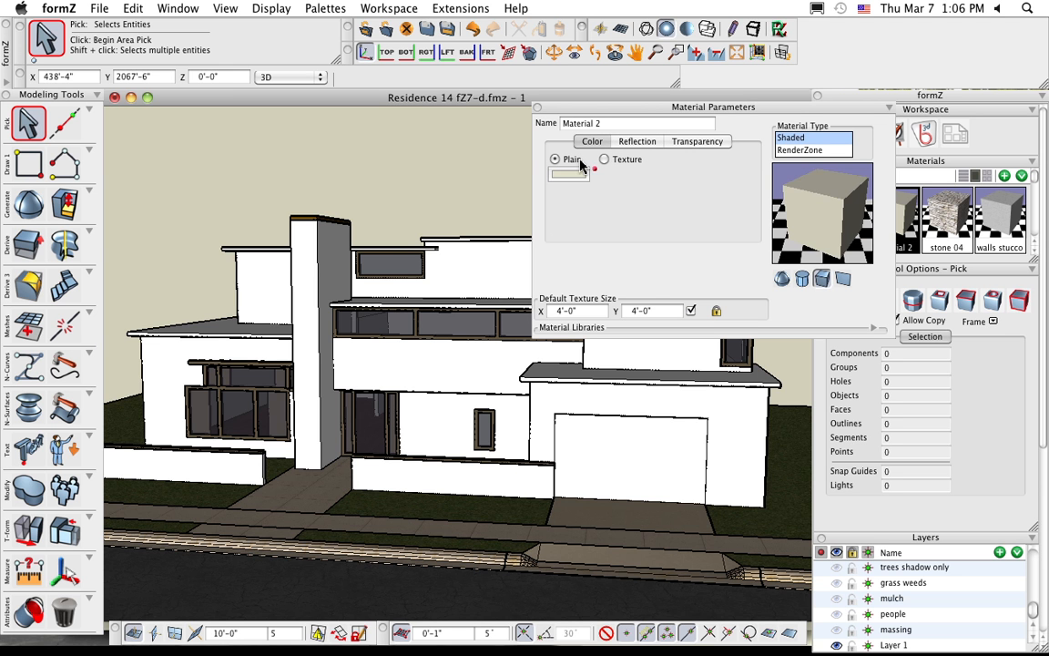
{"action": "left_click", "coordinate": [637, 142]}
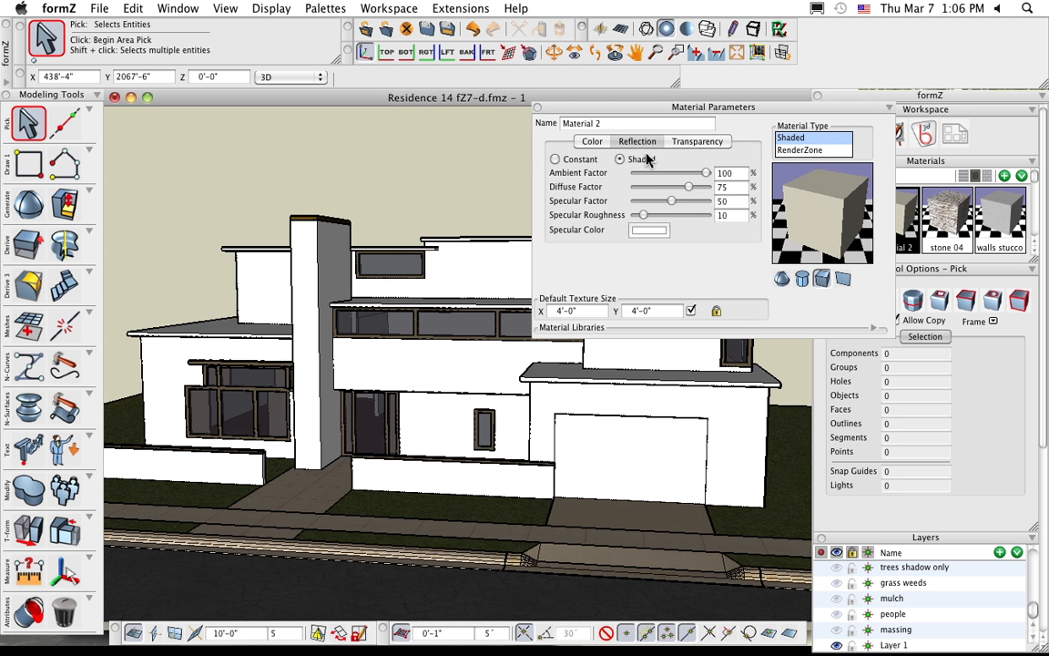
{"action": "left_click", "coordinate": [696, 143]}
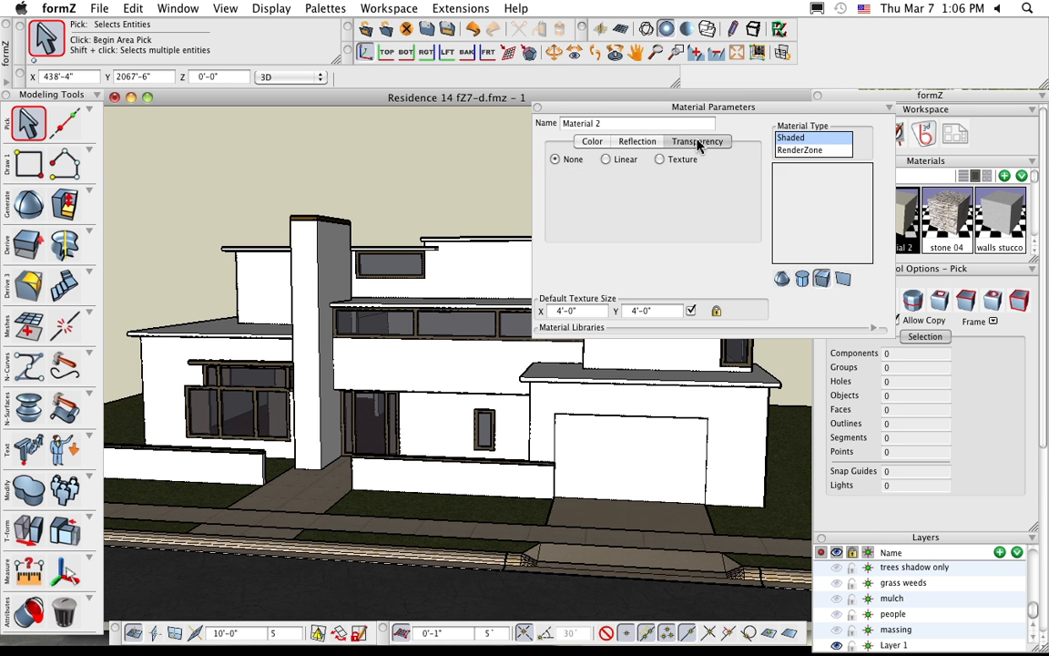
{"action": "left_click", "coordinate": [601, 144]}
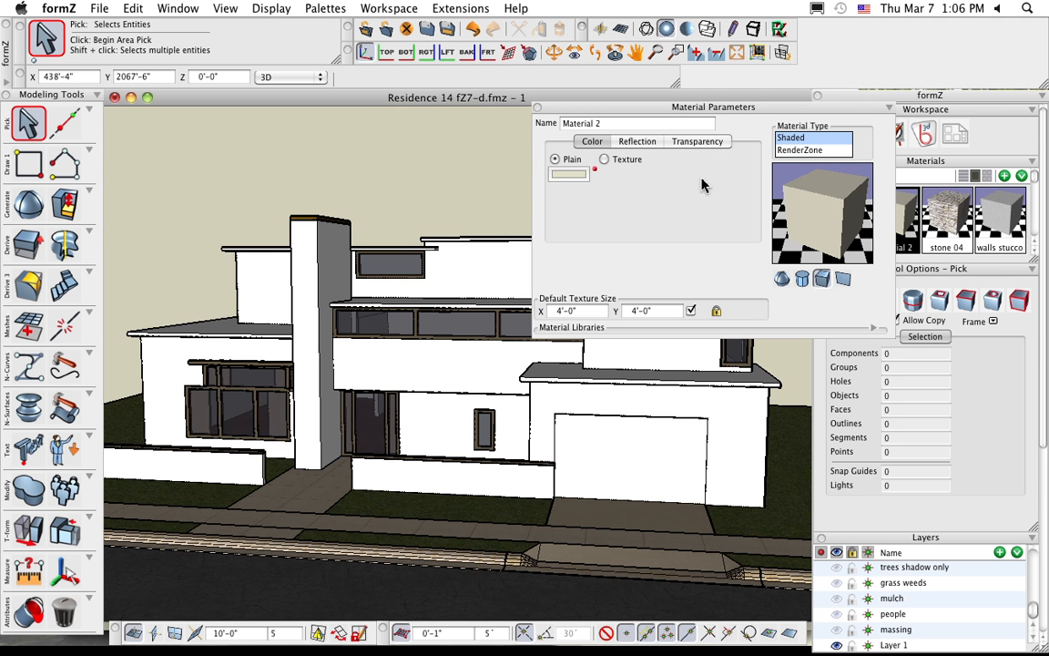
{"action": "left_click", "coordinate": [579, 144]}
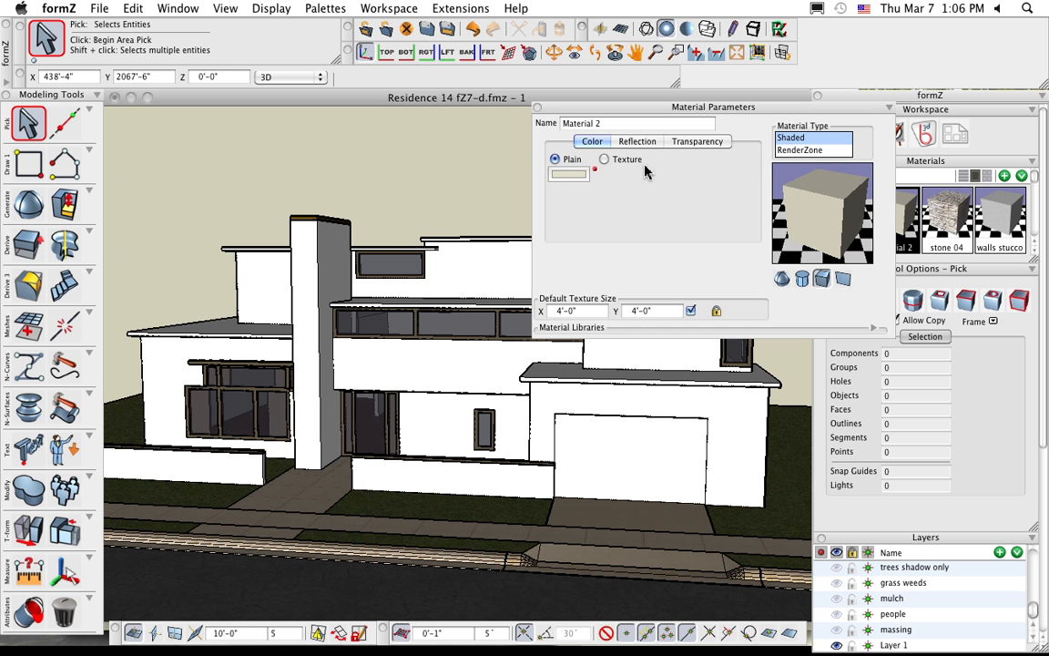
Step: Show Material 2's RenderZone parameters and set its color shader to Roof Tiles
{"action": "left_click", "coordinate": [792, 151]}
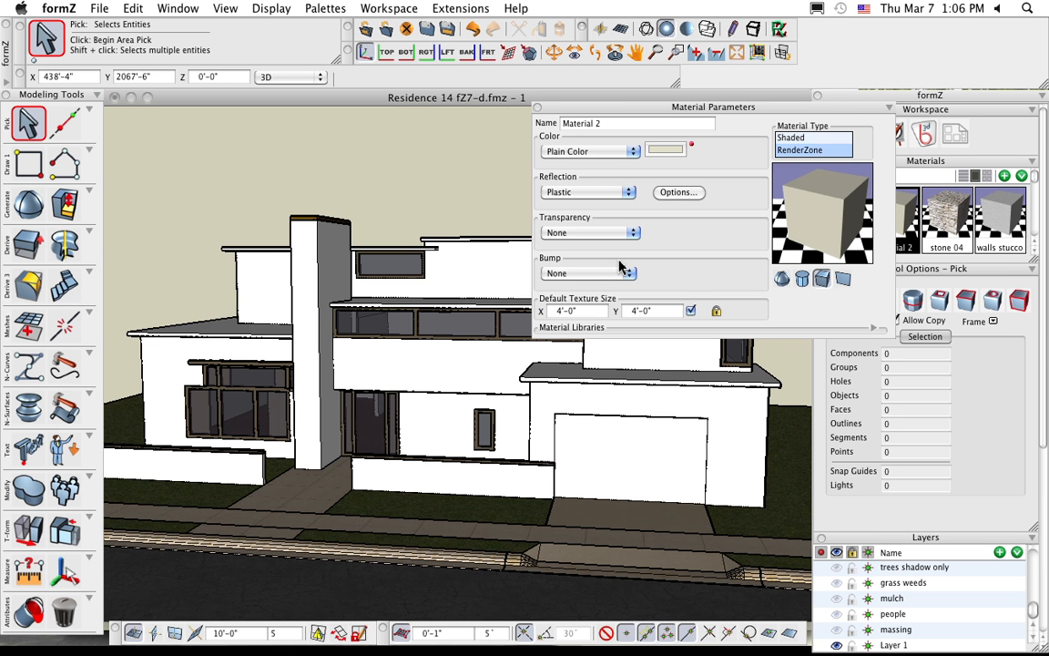
{"action": "left_click", "coordinate": [604, 155]}
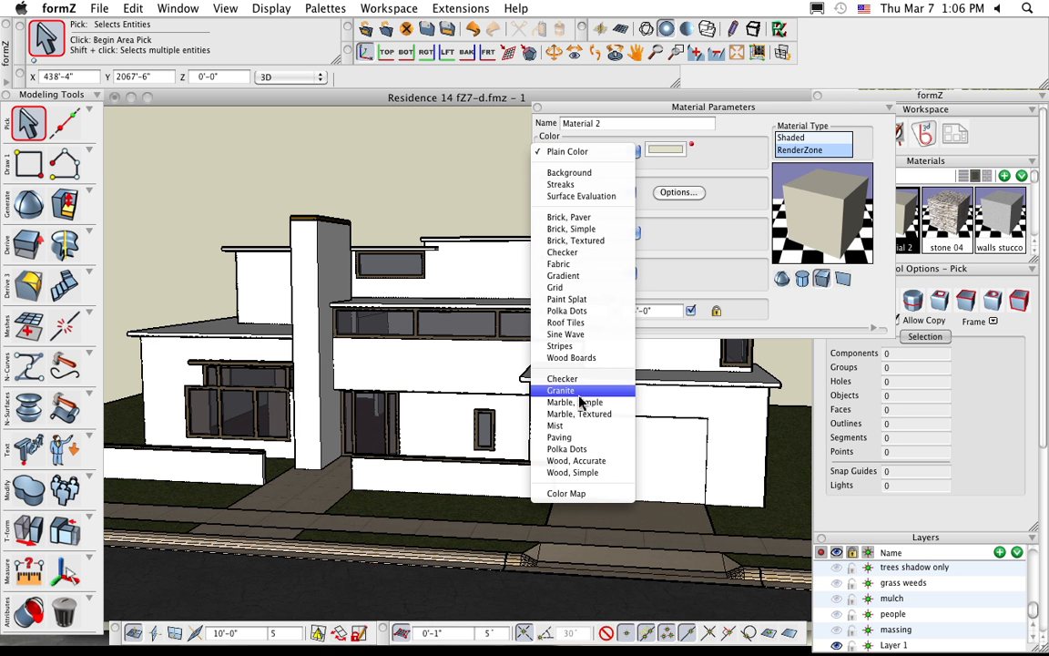
{"action": "left_click", "coordinate": [586, 324]}
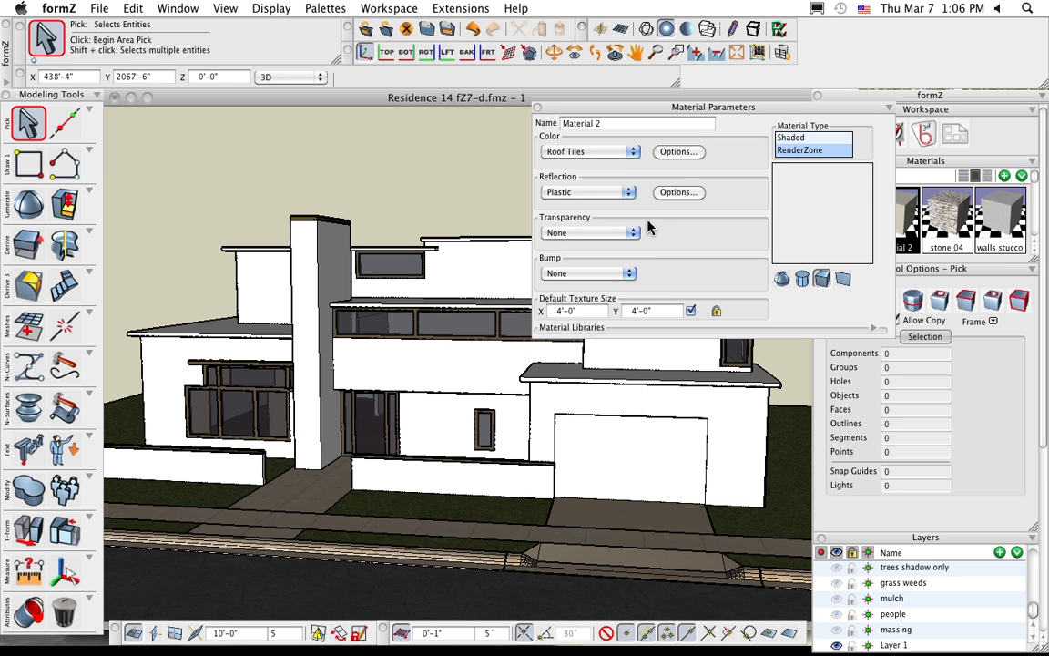
Step: In the Roof Tiles options, set Tile Color 1 to the Mocha crayon color
{"action": "left_click", "coordinate": [679, 154]}
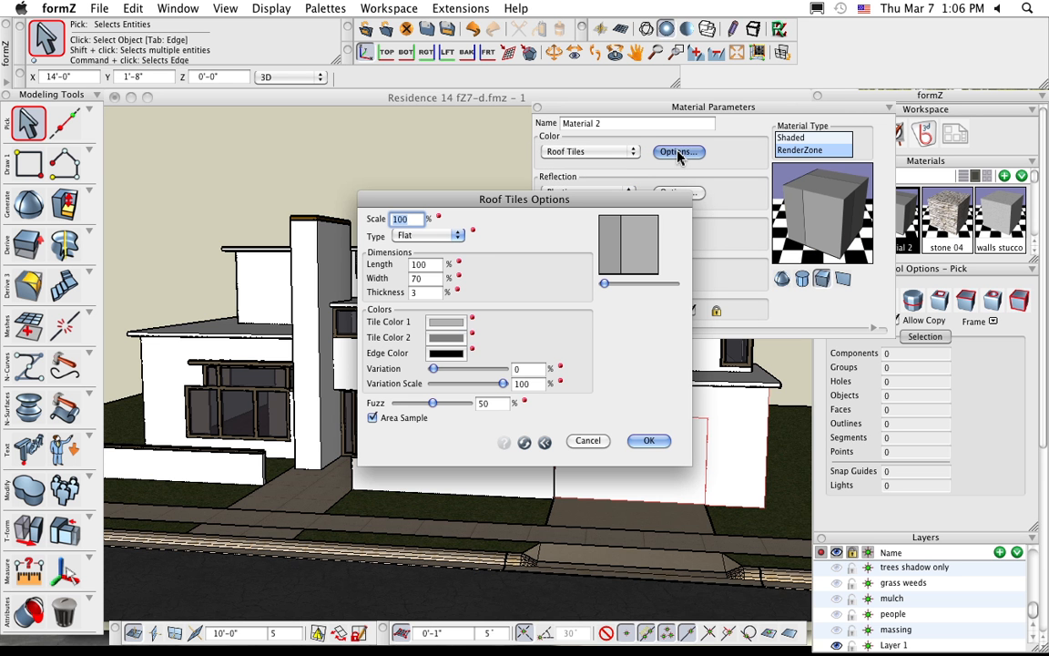
{"action": "left_click", "coordinate": [450, 323]}
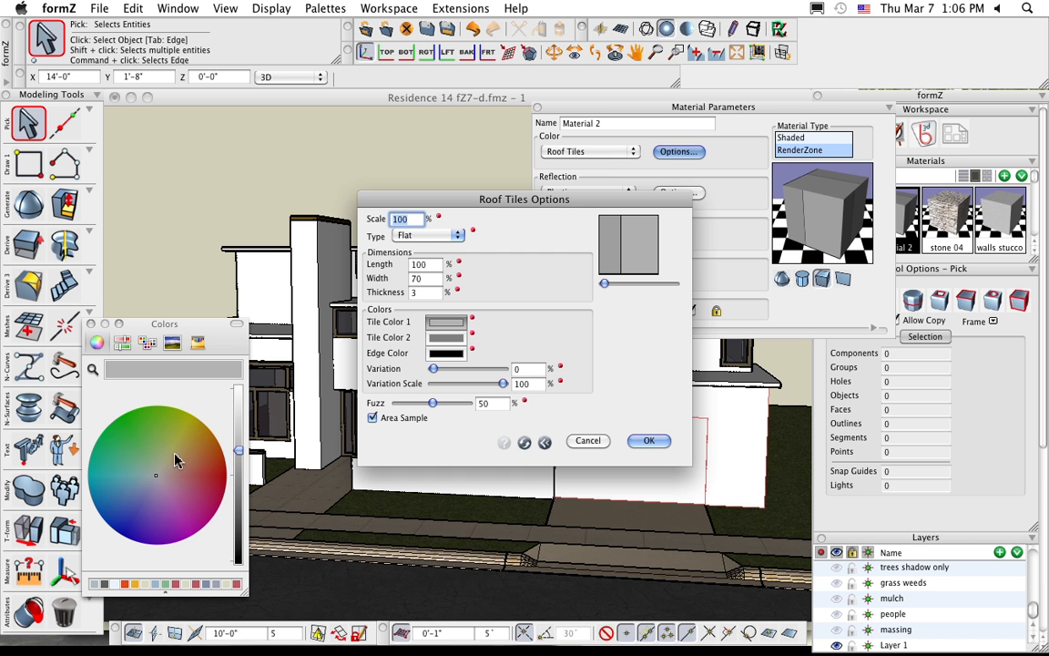
{"action": "left_click", "coordinate": [196, 344]}
{"action": "left_click", "coordinate": [110, 426]}
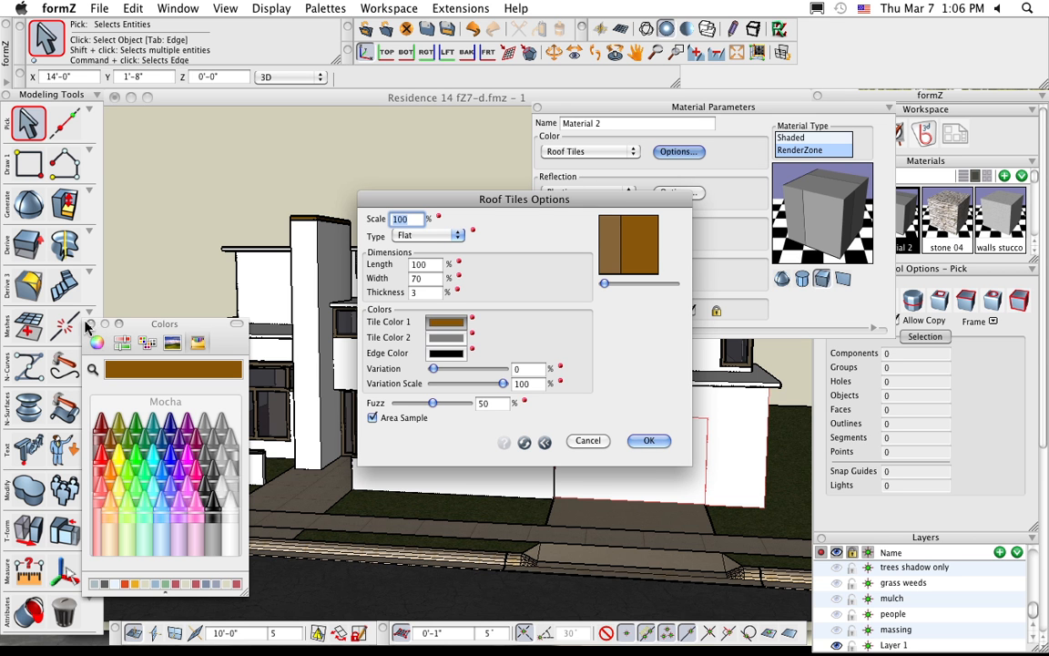
{"action": "left_click", "coordinate": [92, 323]}
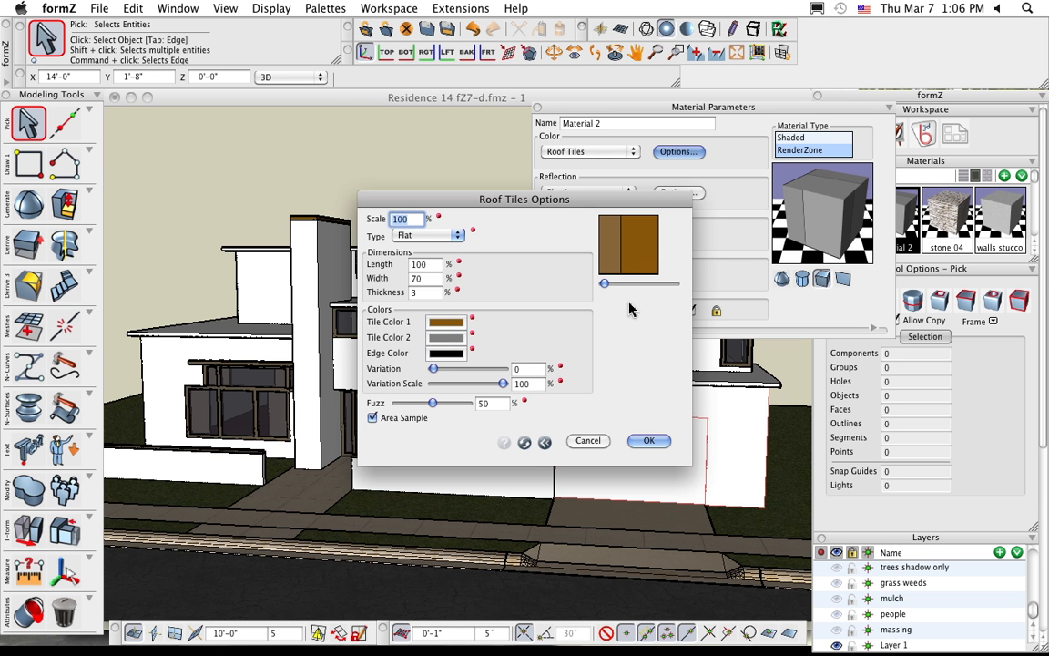
Step: Set the roof tile type to Spanish and accept the Roof Tiles options
{"action": "left_click", "coordinate": [428, 235]}
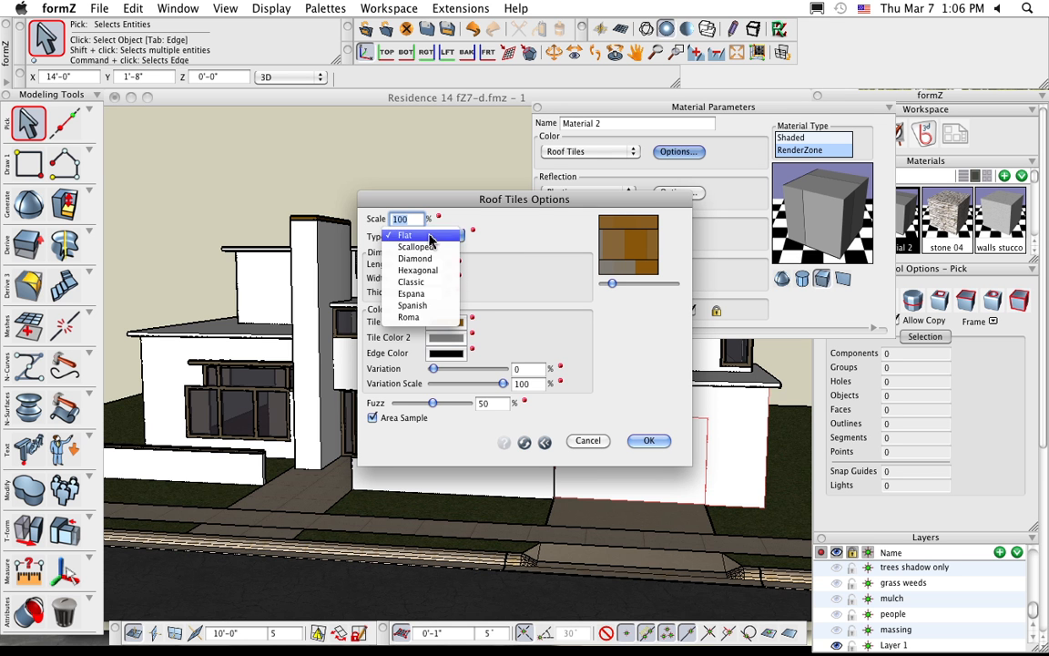
{"action": "left_click", "coordinate": [428, 305]}
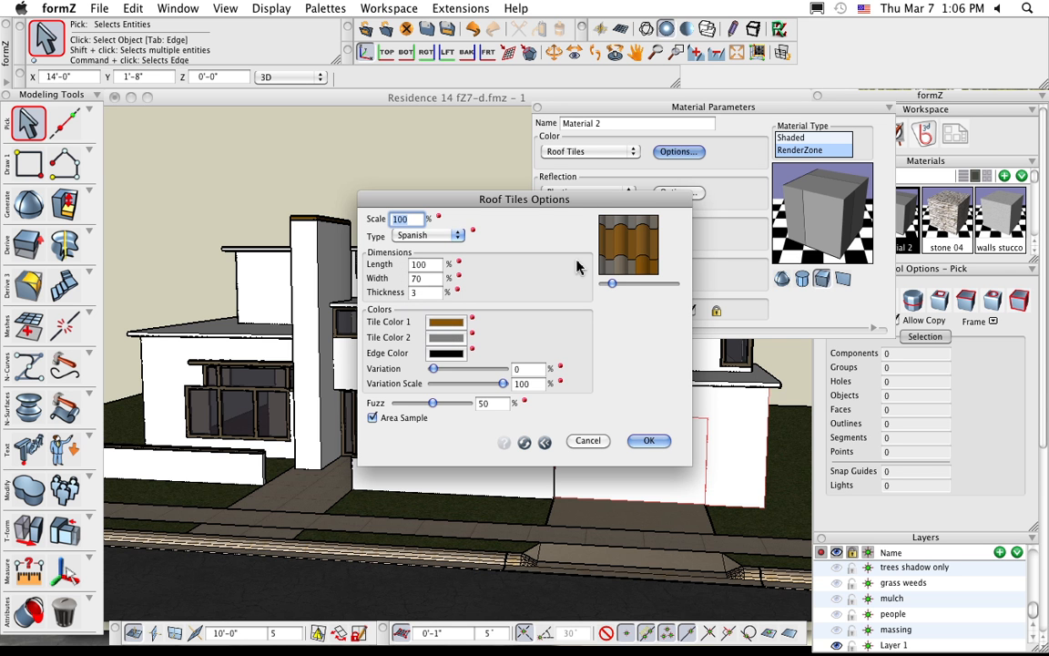
{"action": "left_click_drag", "start_coordinate": [589, 206], "coordinate": [570, 213]}
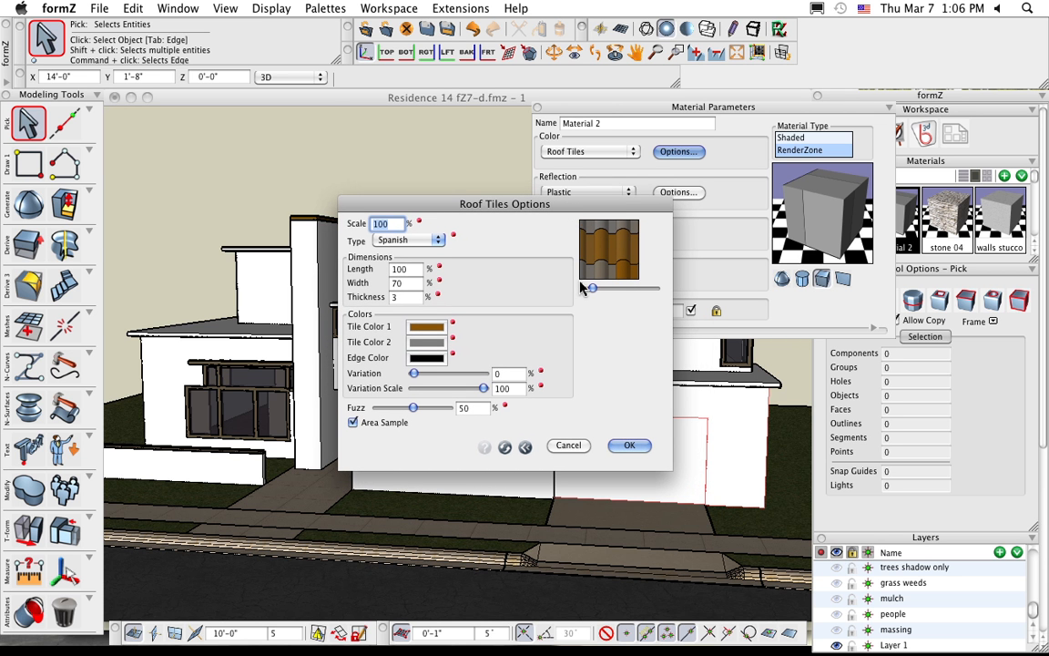
{"action": "left_click", "coordinate": [628, 448]}
Step: Return Material 2's color to Plain Color and set its reflection to Metal, Accurate
{"action": "left_click", "coordinate": [593, 152]}
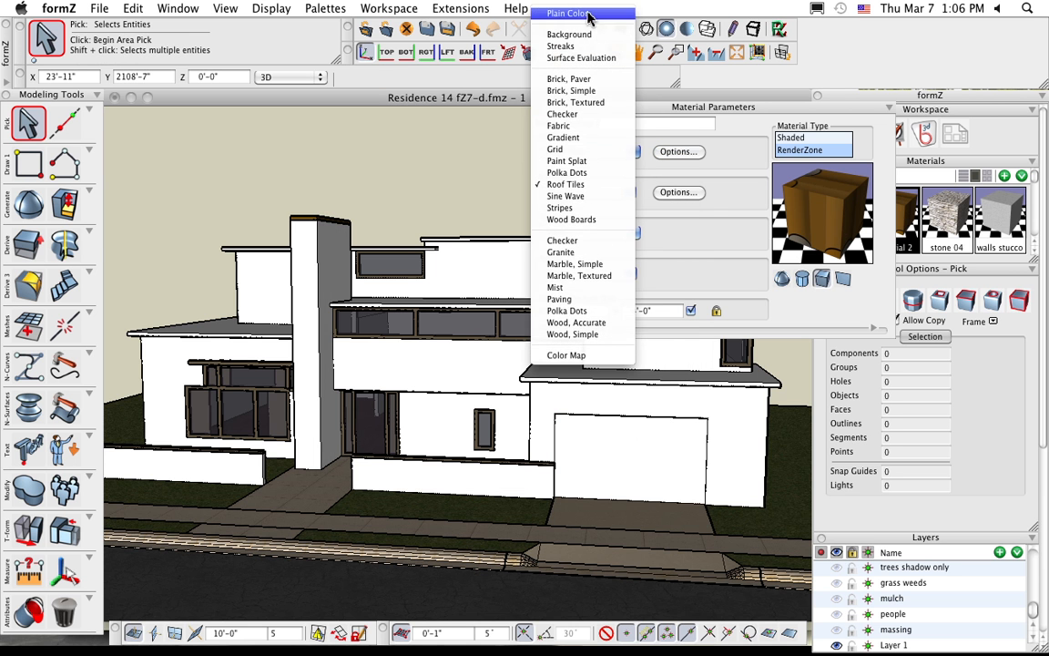
{"action": "left_click", "coordinate": [592, 11]}
{"action": "left_click", "coordinate": [613, 192]}
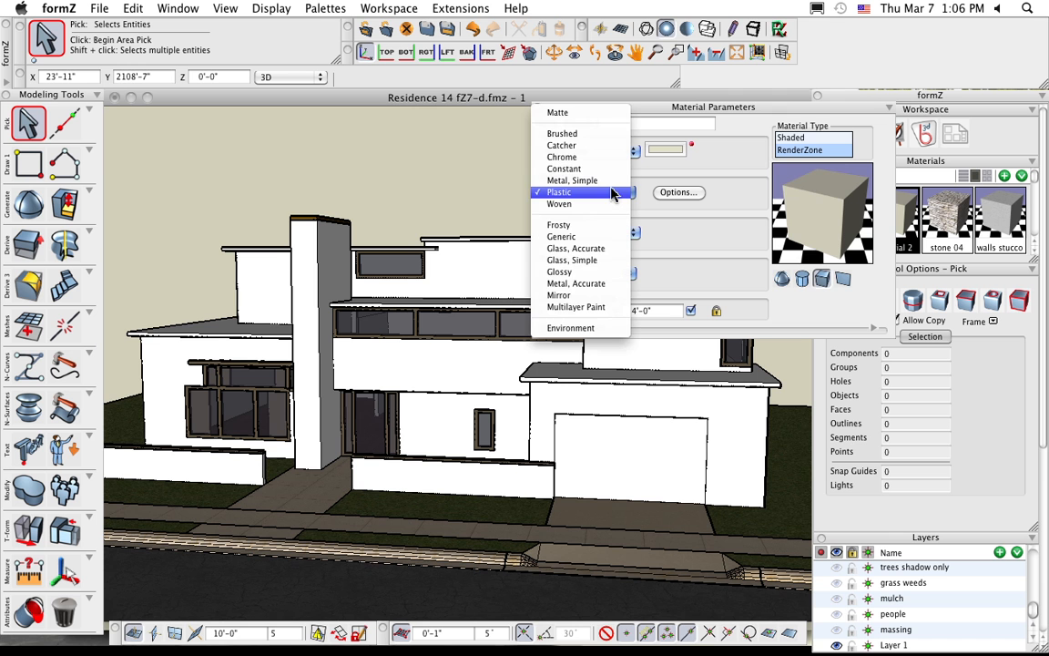
{"action": "left_click", "coordinate": [599, 284]}
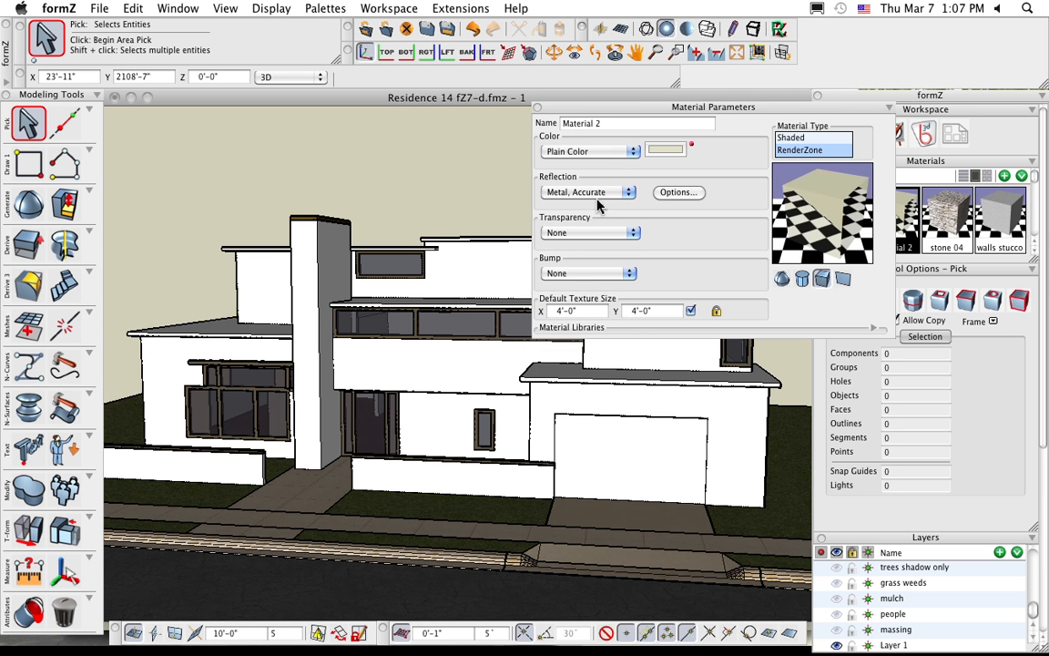
Step: Try the Gold refraction and absorption preset in the Accurate Metal options, discarding the changes
{"action": "left_click", "coordinate": [675, 192]}
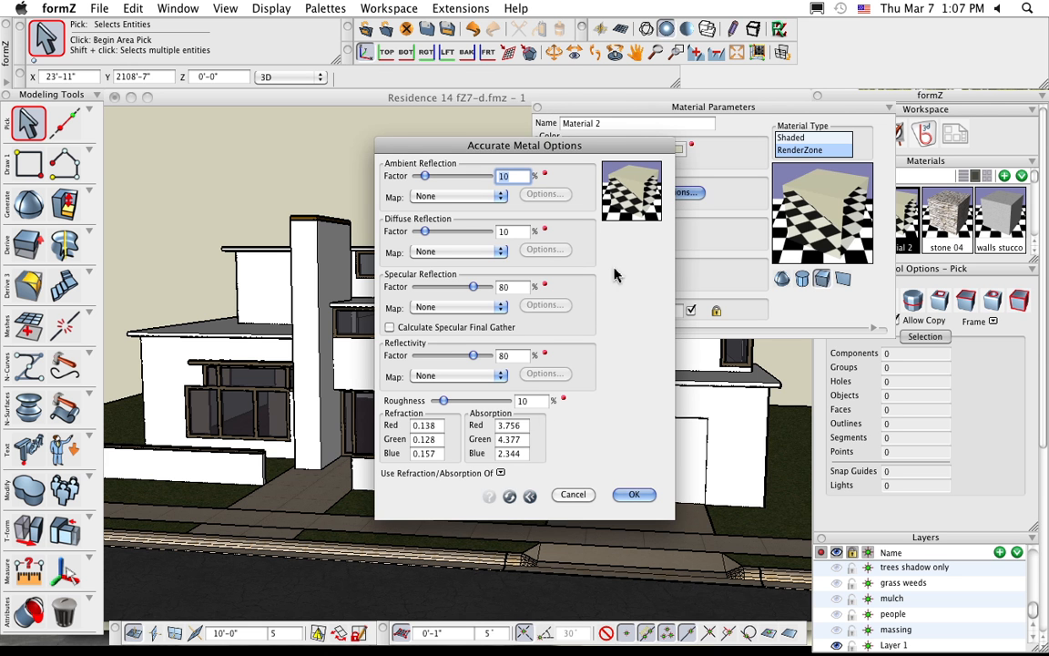
{"action": "left_click", "coordinate": [500, 472]}
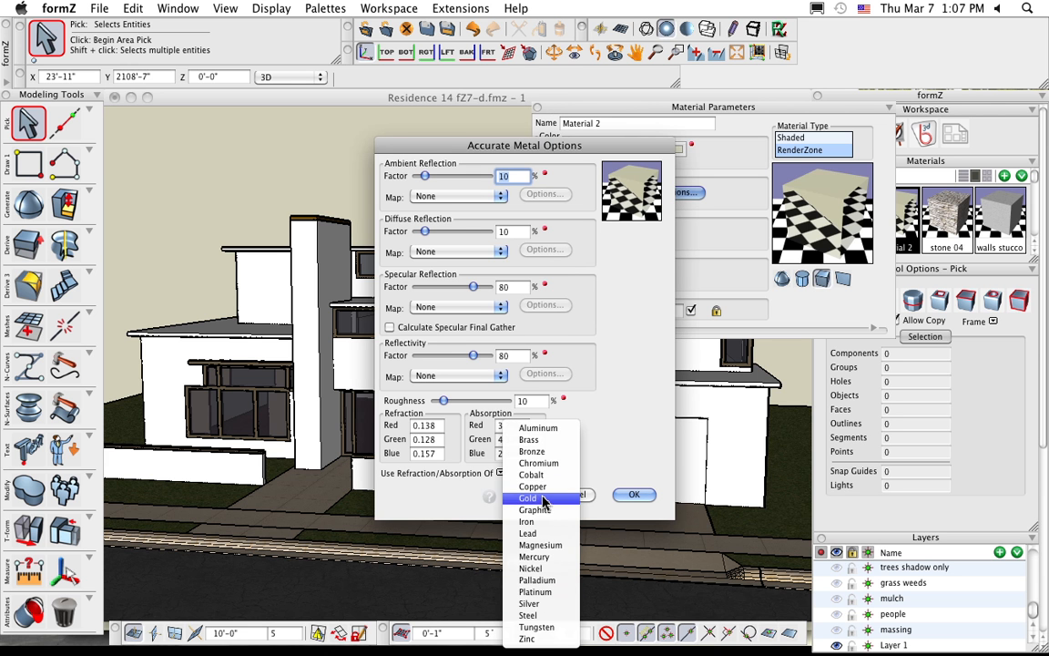
{"action": "left_click", "coordinate": [530, 498]}
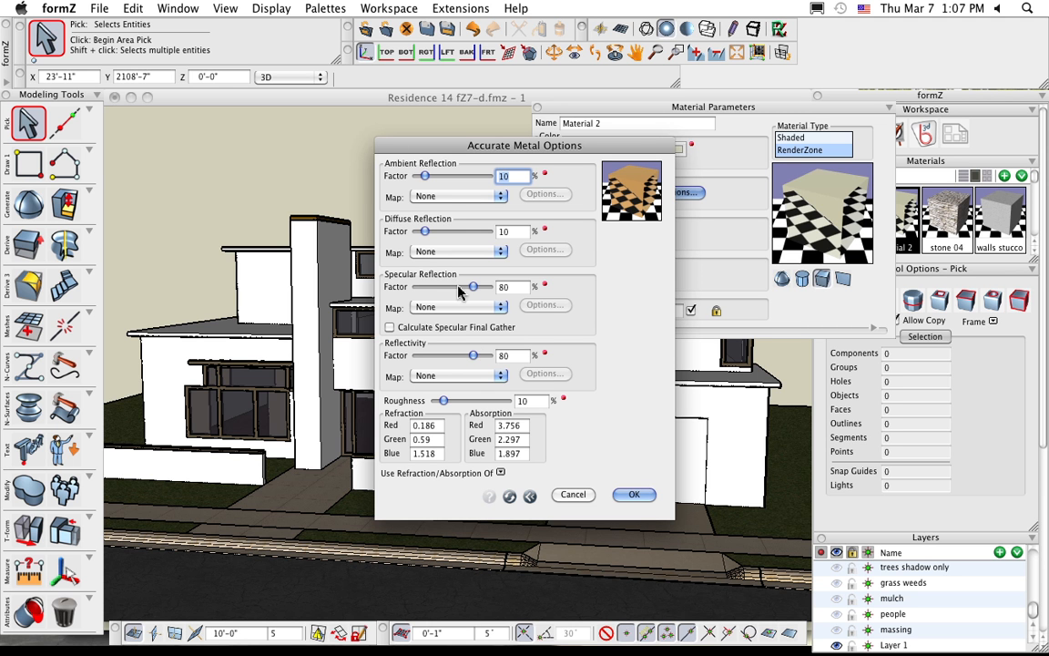
{"action": "left_click", "coordinate": [587, 495]}
Step: Set Material 2's reflection to Matte and its transparency to Center-Edge
{"action": "left_click", "coordinate": [587, 192]}
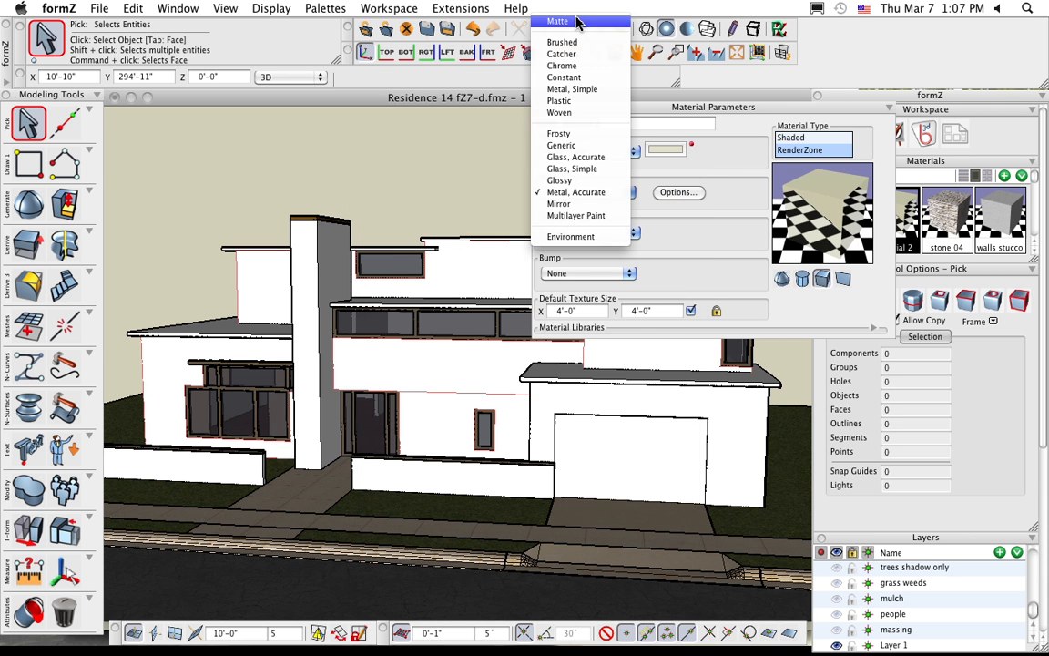
{"action": "left_click", "coordinate": [578, 17]}
{"action": "left_click", "coordinate": [594, 234]}
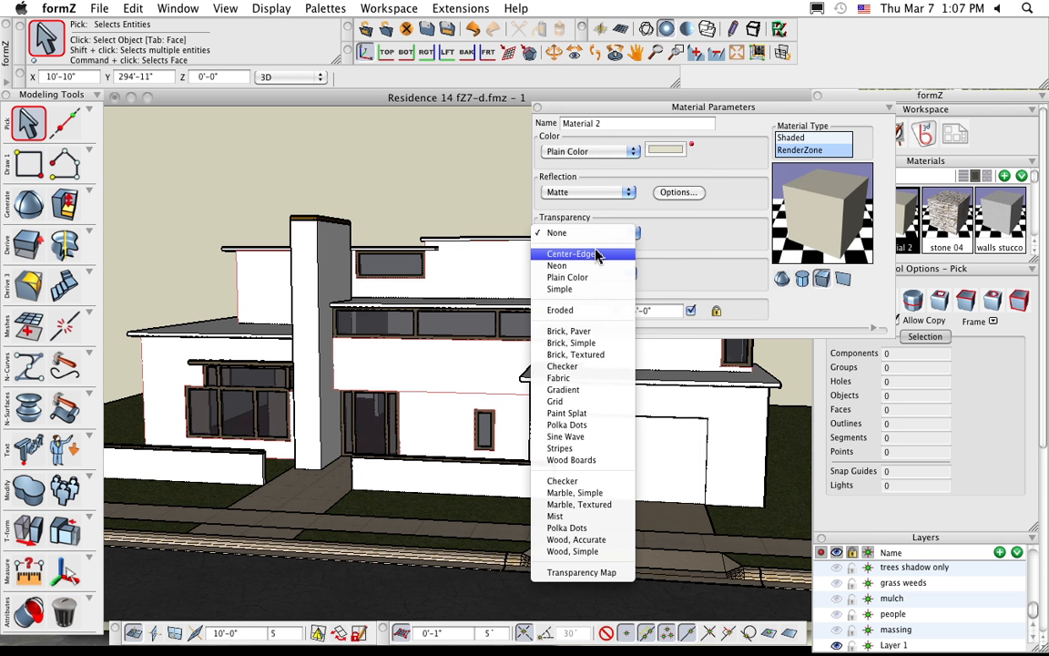
{"action": "left_click", "coordinate": [598, 253]}
Step: Change the transparency to Mist and set its Detail to 10 in the Mist options
{"action": "left_click", "coordinate": [591, 237]}
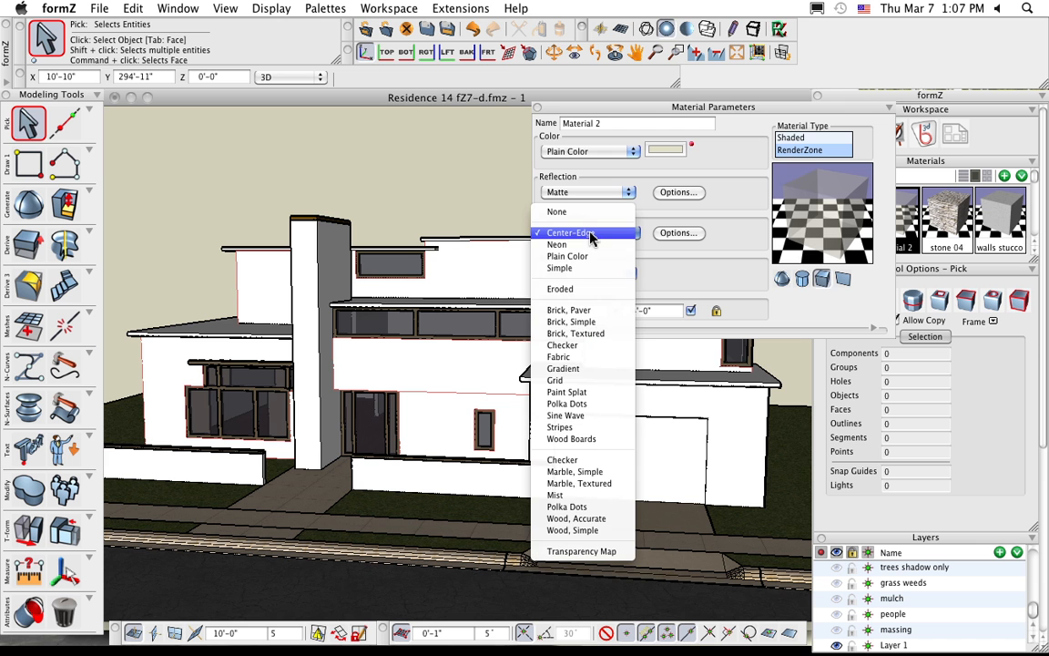
{"action": "left_click", "coordinate": [588, 494]}
{"action": "left_click", "coordinate": [677, 234]}
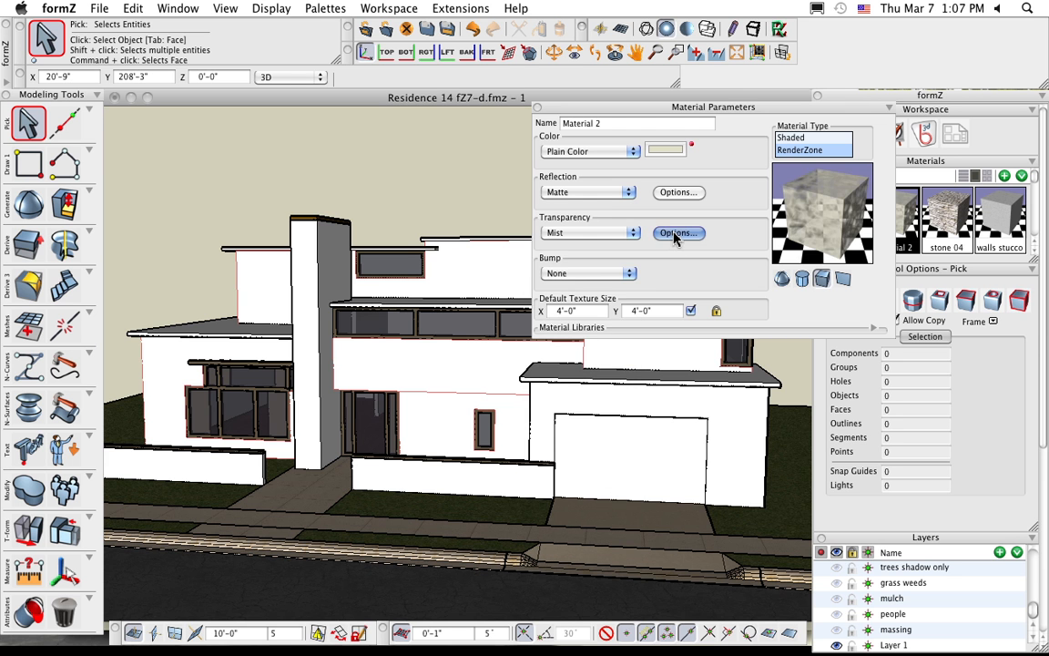
{"action": "left_click_drag", "start_coordinate": [462, 316], "coordinate": [522, 316]}
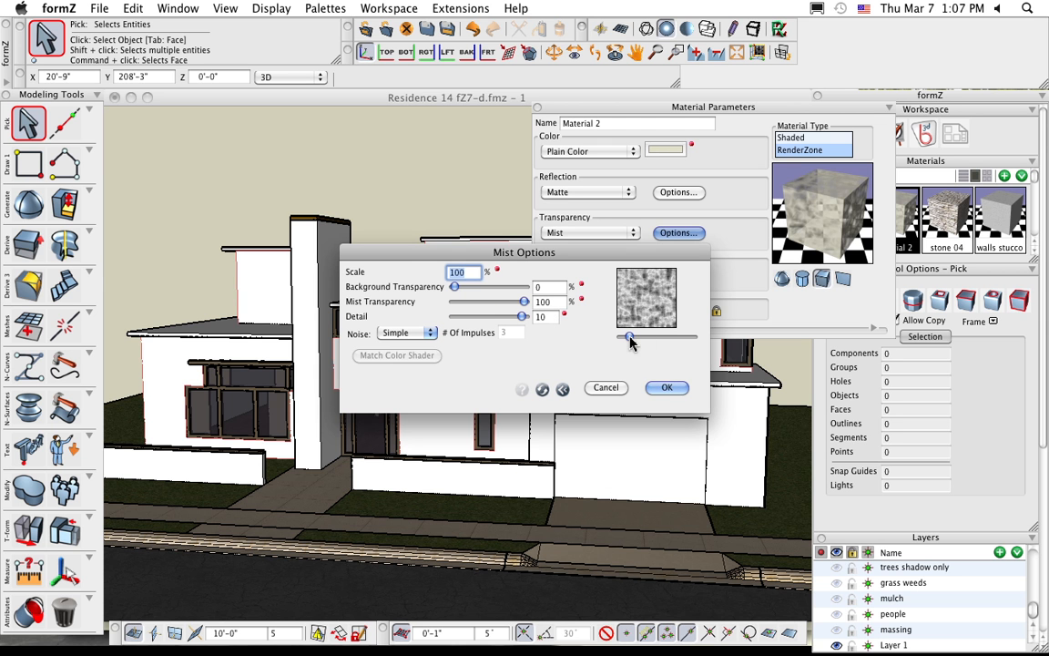
{"action": "left_click", "coordinate": [660, 390]}
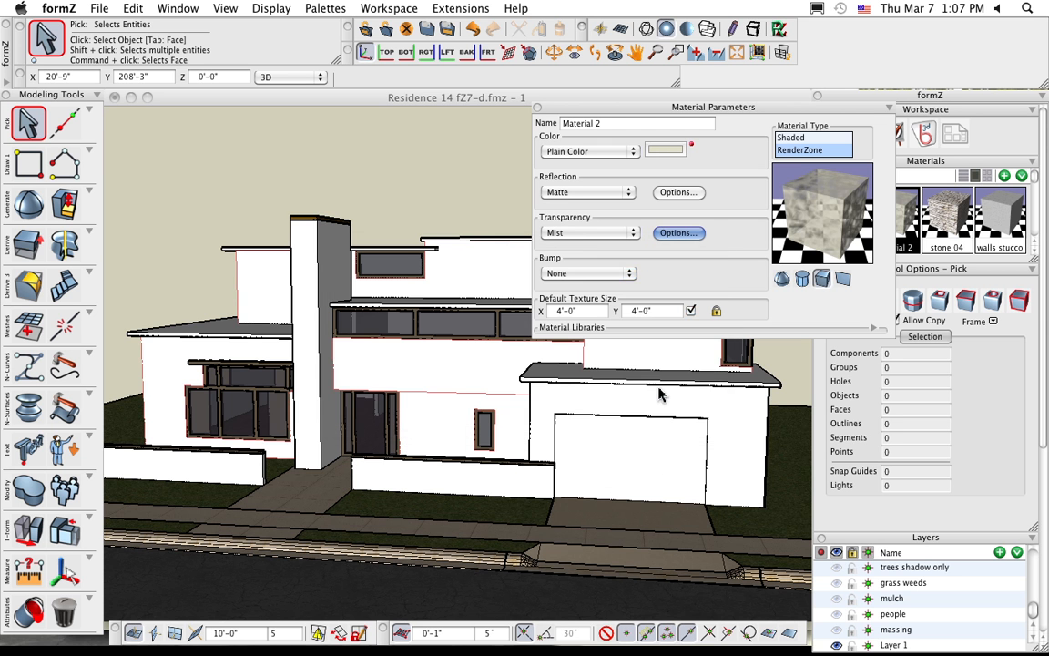
Step: Return Material 2's transparency to None and set its bump to Grid
{"action": "left_click", "coordinate": [587, 232]}
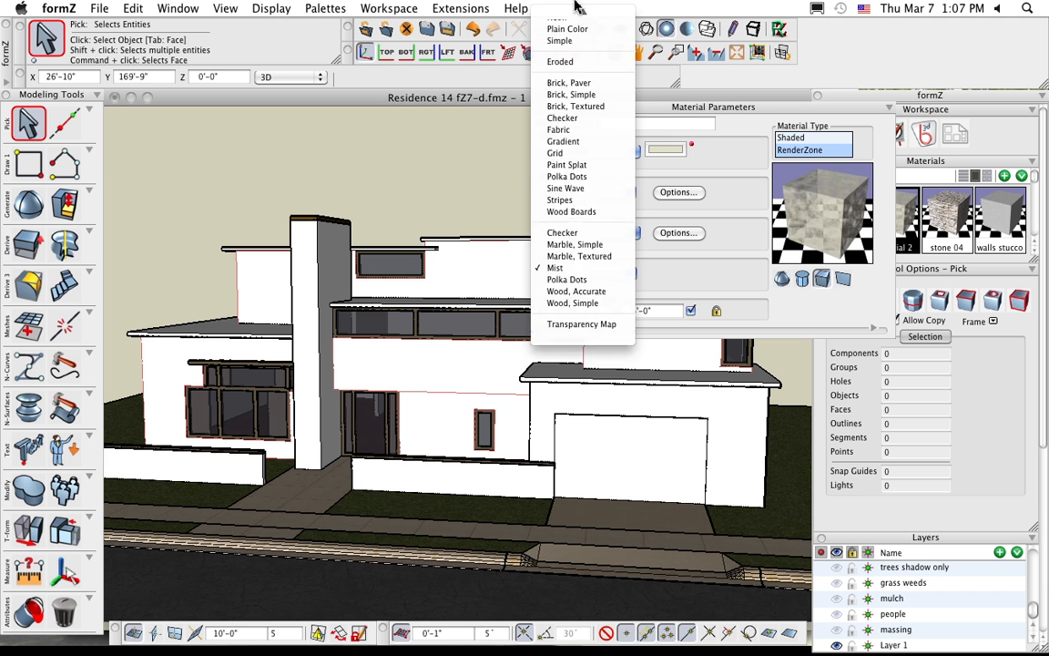
{"action": "left_click", "coordinate": [574, 13]}
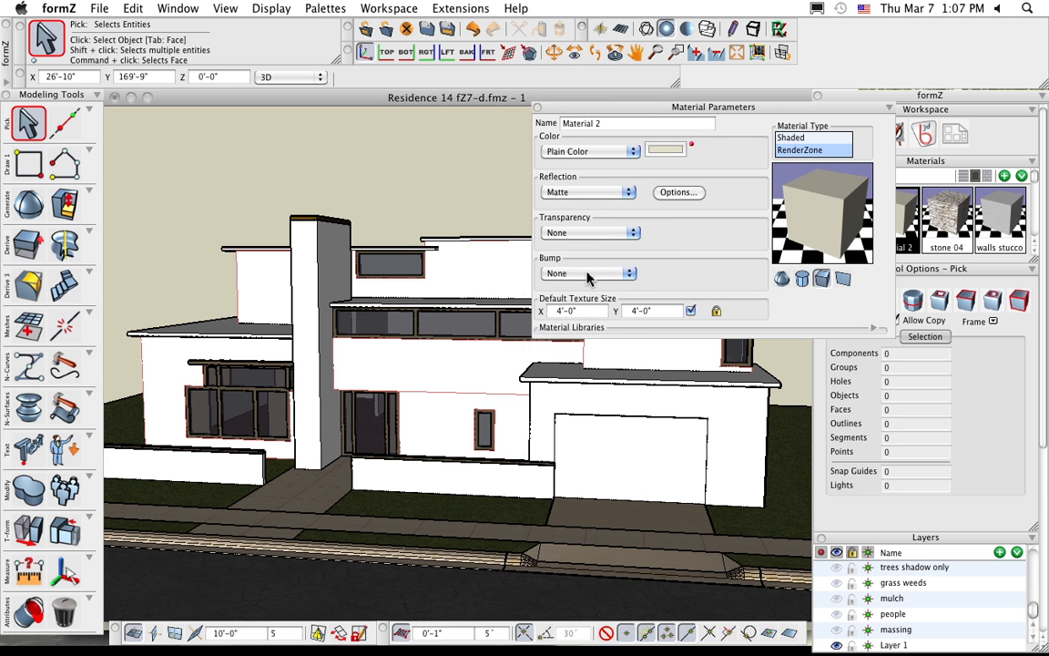
{"action": "left_click", "coordinate": [587, 273]}
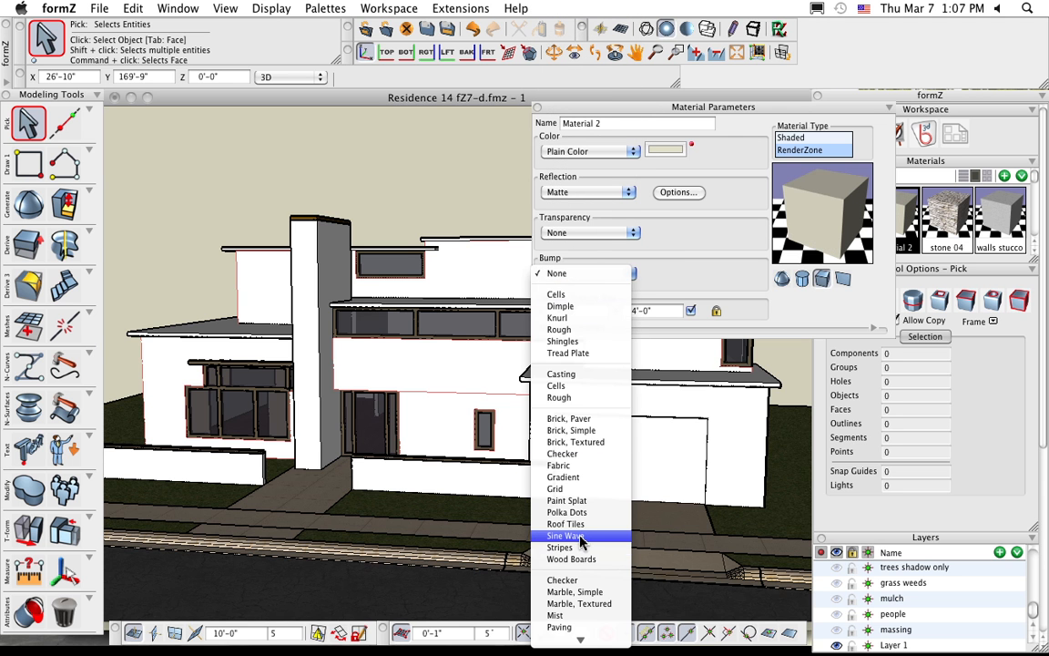
{"action": "left_click", "coordinate": [577, 490]}
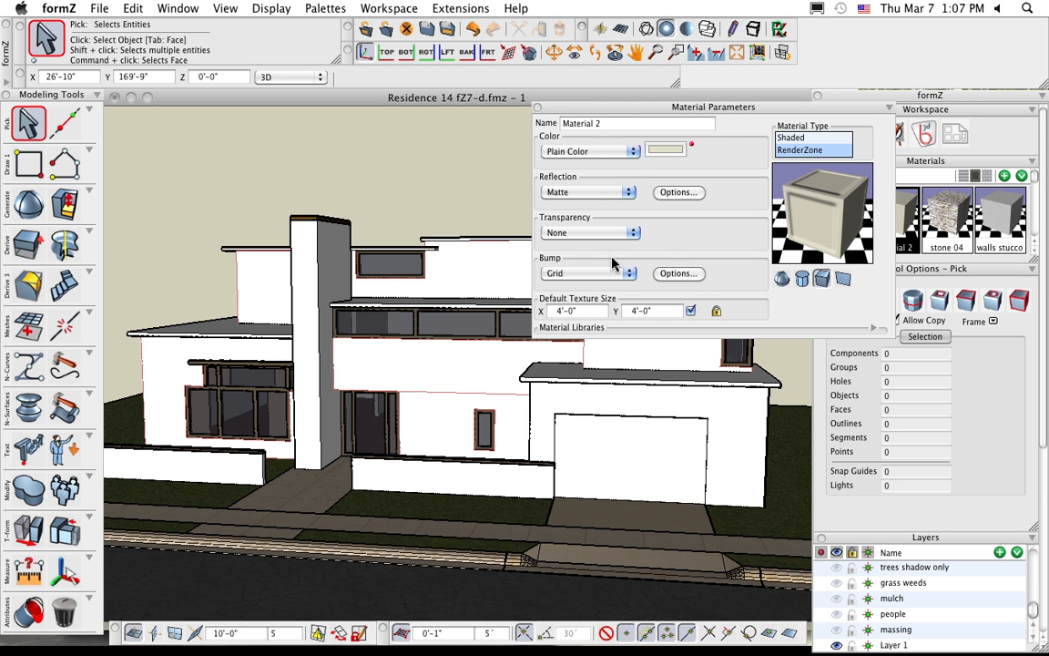
Step: Try a grid amplitude of -25% and a background amplitude of 2% in the Grid bump options, discarding the changes
{"action": "left_click", "coordinate": [676, 274]}
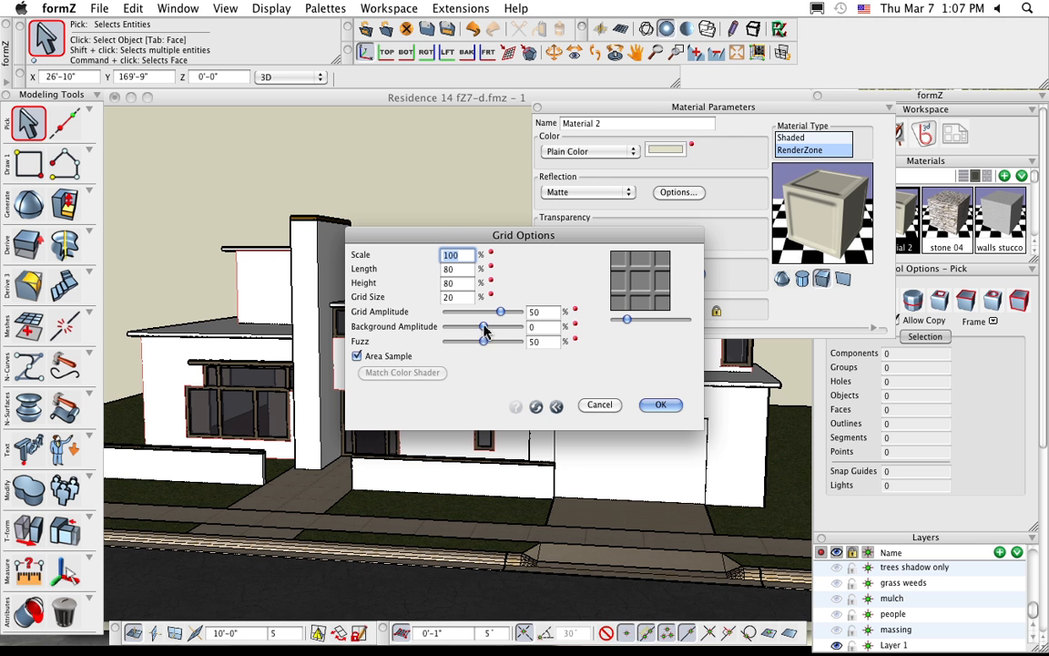
{"action": "left_click_drag", "start_coordinate": [483, 325], "coordinate": [474, 311]}
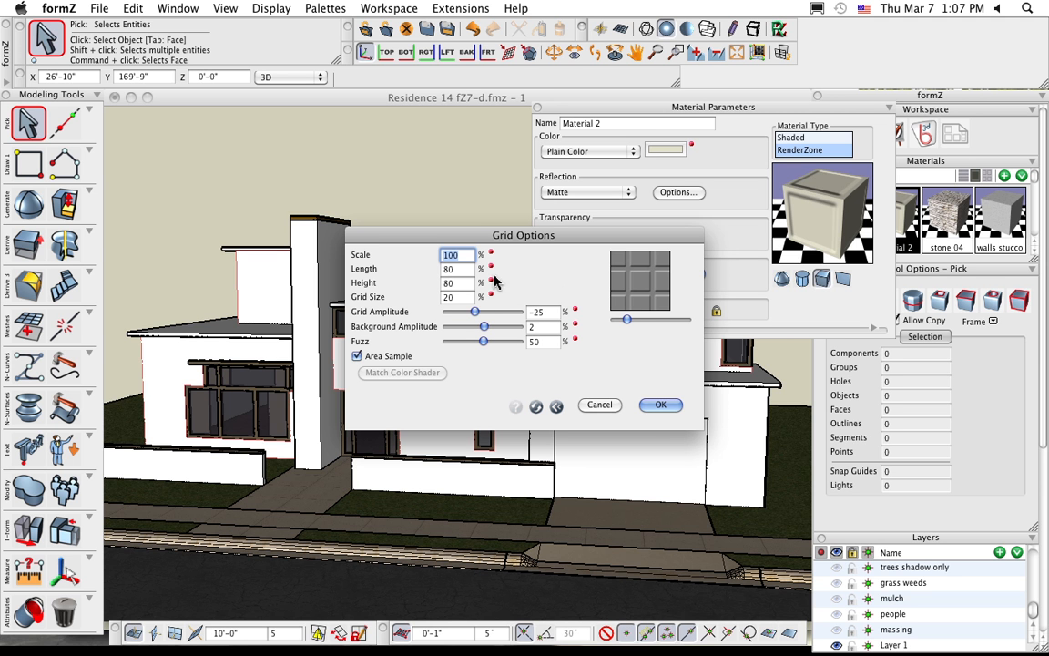
{"action": "left_click_drag", "start_coordinate": [627, 324], "coordinate": [624, 323]}
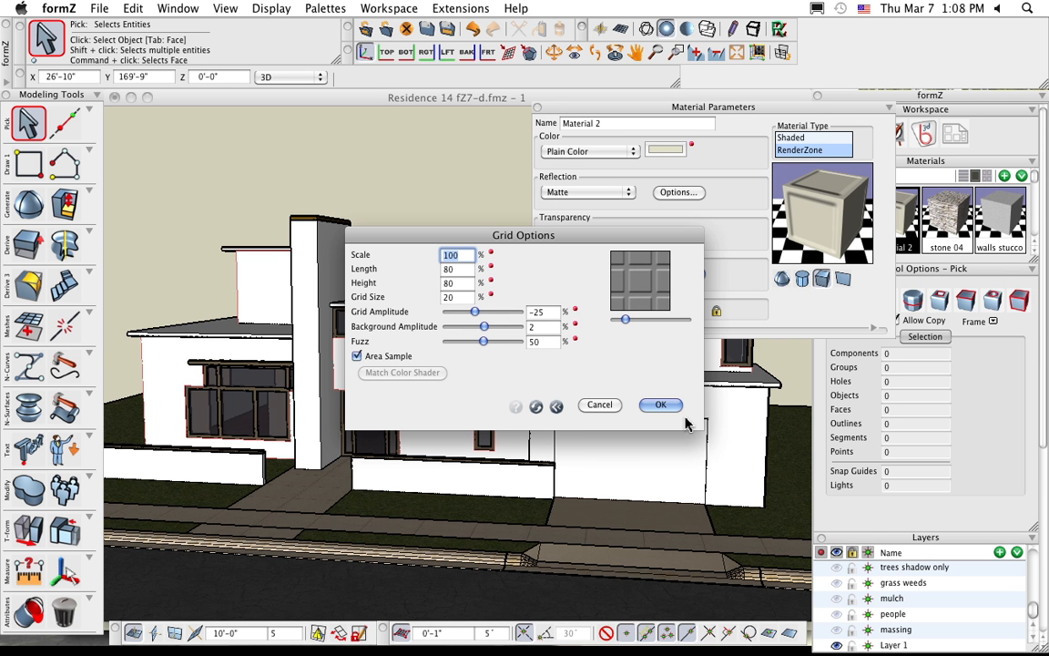
{"action": "left_click", "coordinate": [602, 406]}
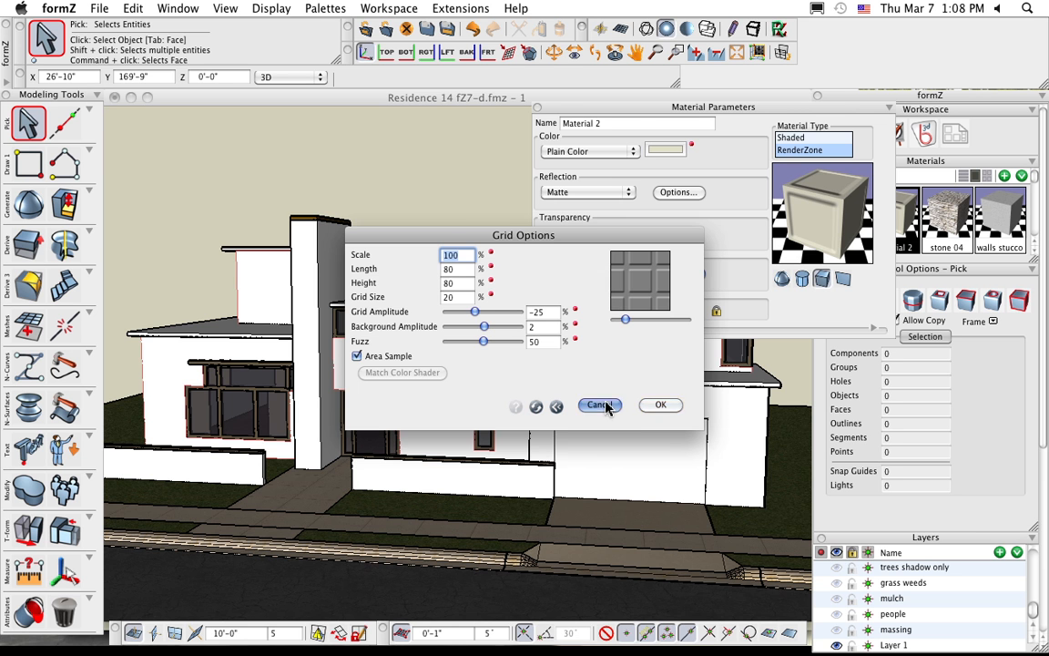
Step: Try the Cells bump with its default options on Material 2, and return the bump to None
{"action": "left_click", "coordinate": [587, 273]}
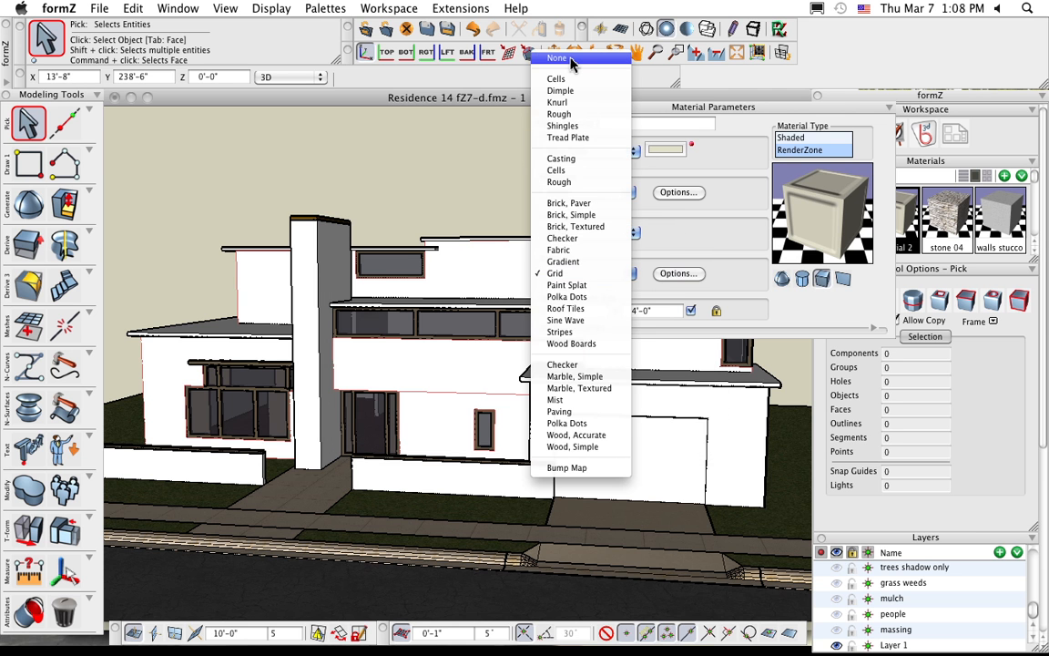
{"action": "left_click", "coordinate": [556, 80]}
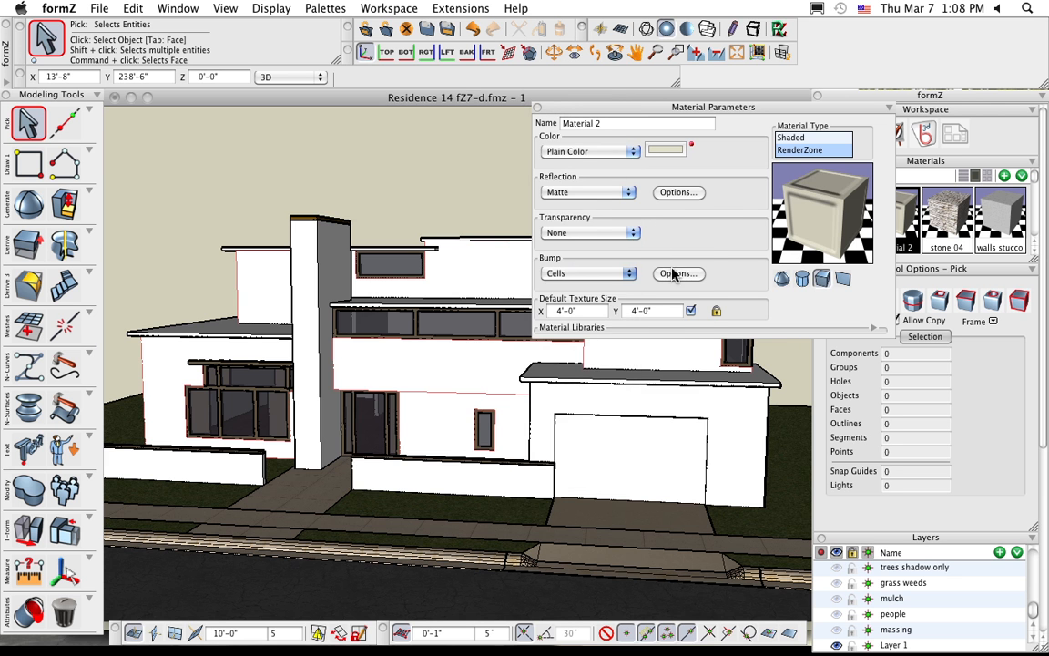
{"action": "left_click", "coordinate": [674, 274]}
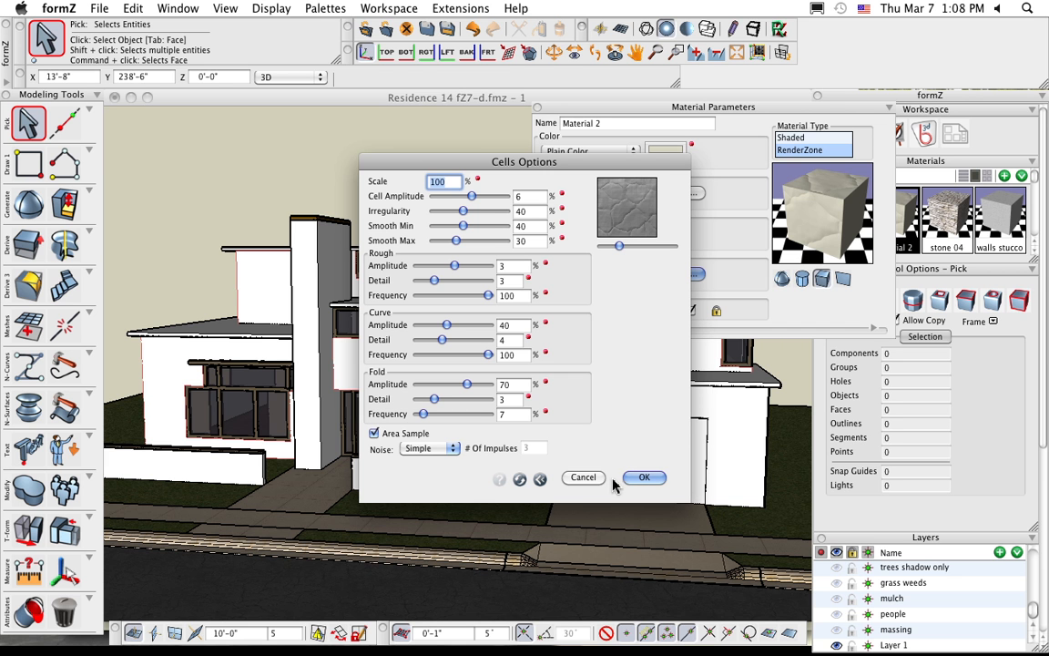
{"action": "left_click", "coordinate": [643, 478]}
{"action": "left_click", "coordinate": [587, 272]}
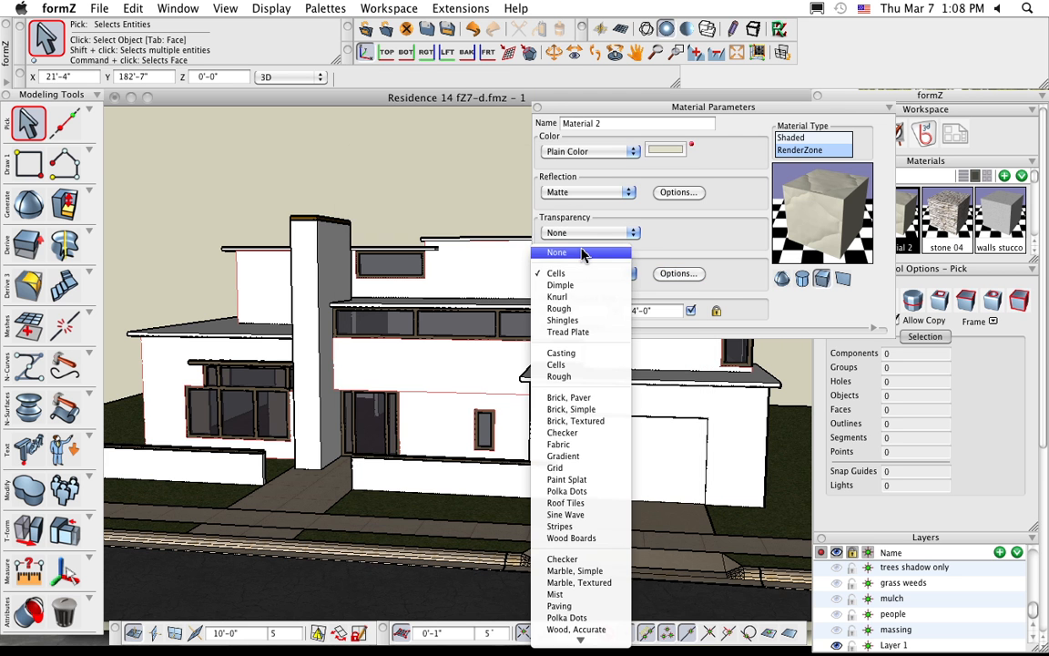
{"action": "left_click", "coordinate": [573, 251]}
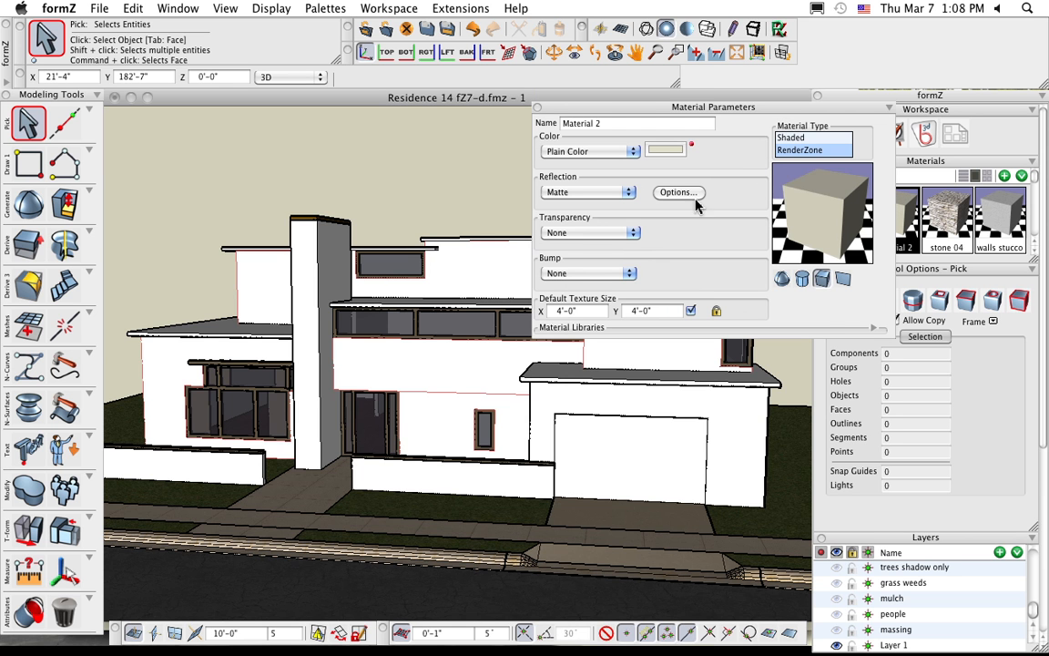
Step: Expand the material libraries and browse the Laminate library
{"action": "left_click", "coordinate": [872, 330]}
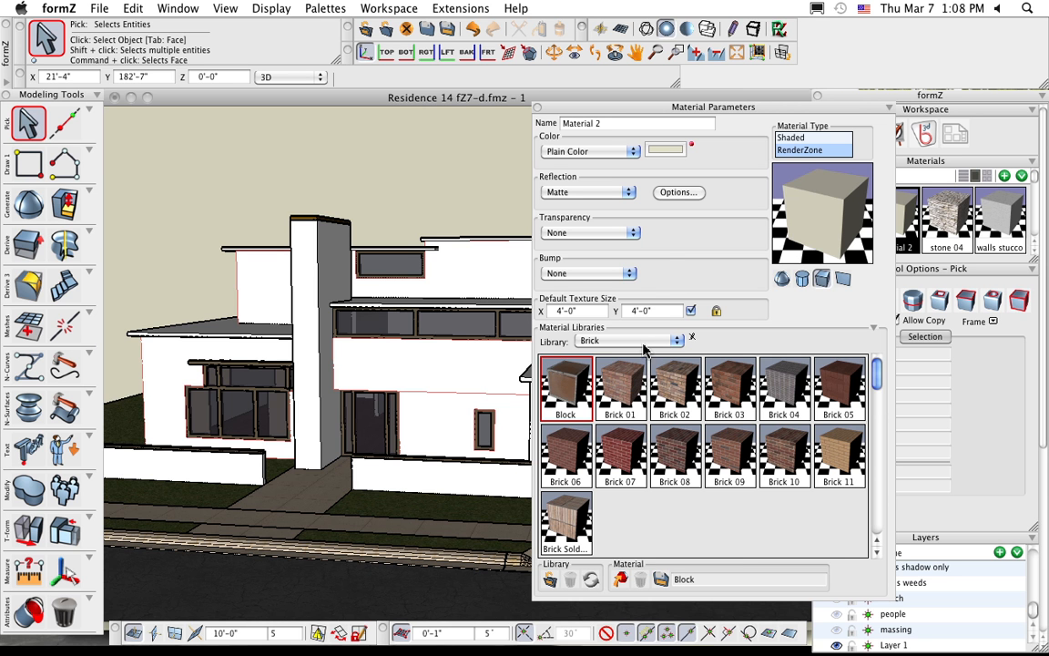
{"action": "left_click", "coordinate": [643, 342]}
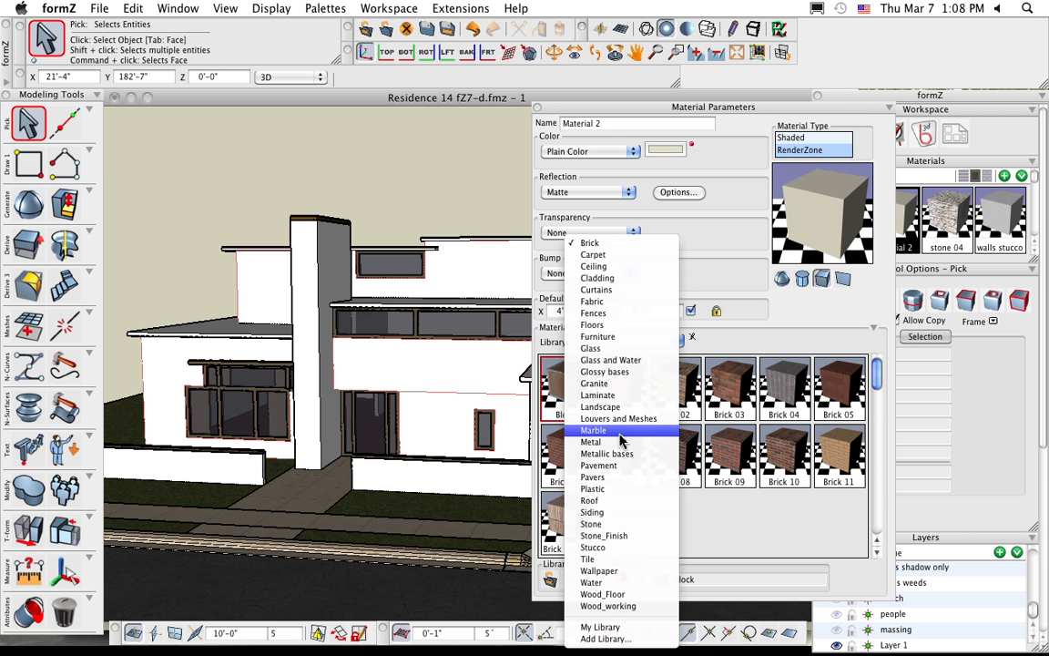
{"action": "left_click", "coordinate": [601, 395]}
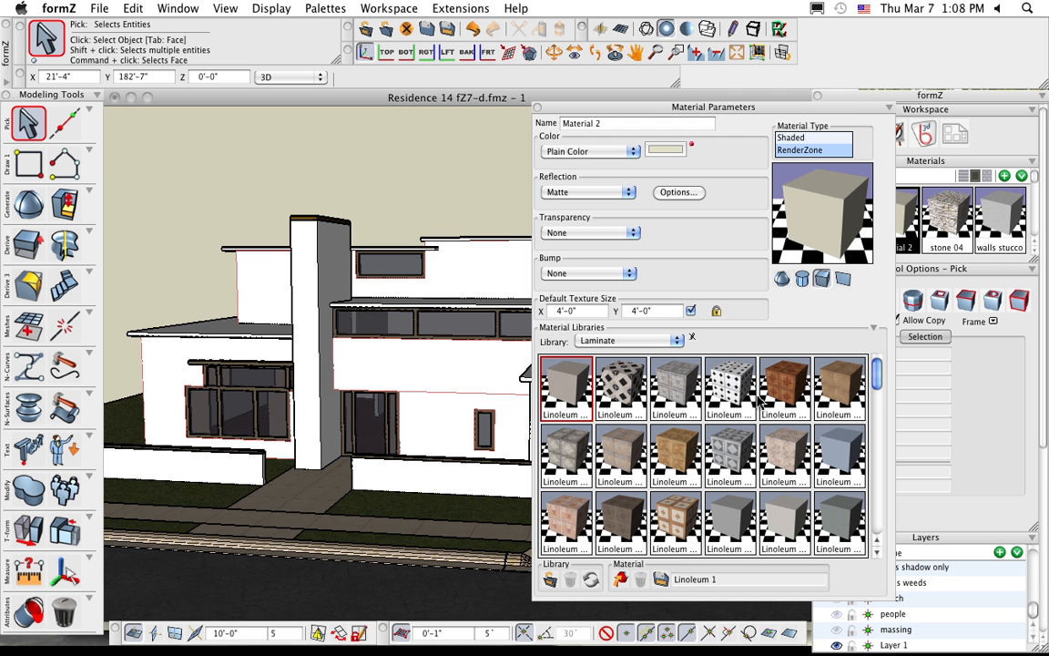
Step: Load the Perf Plate material from the Louvers and Meshes library into Material 2
{"action": "left_click", "coordinate": [630, 342]}
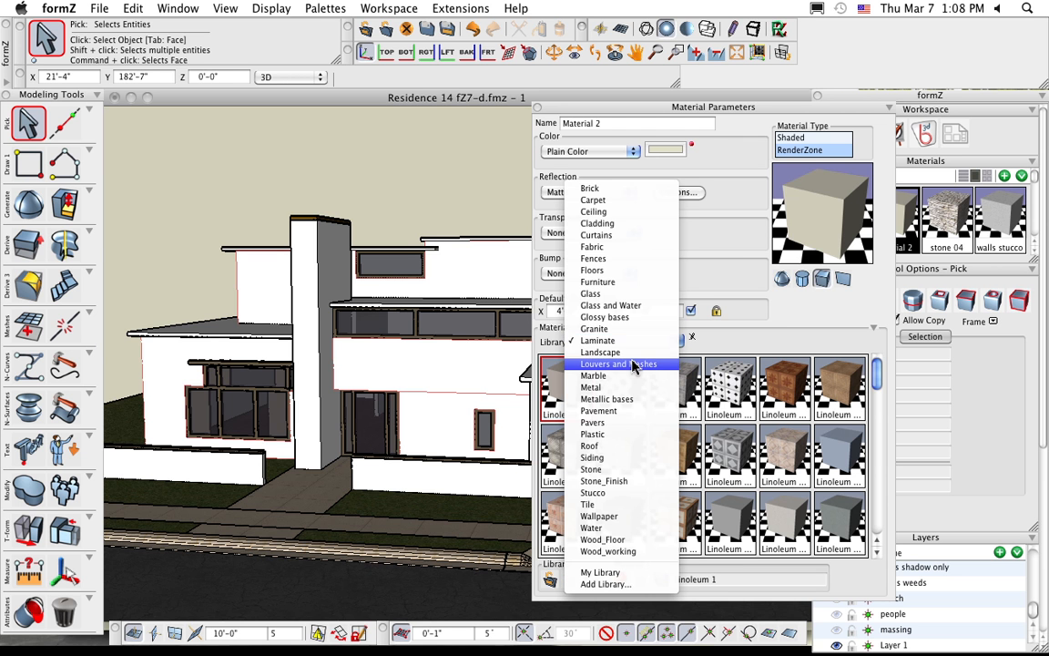
{"action": "left_click", "coordinate": [634, 364]}
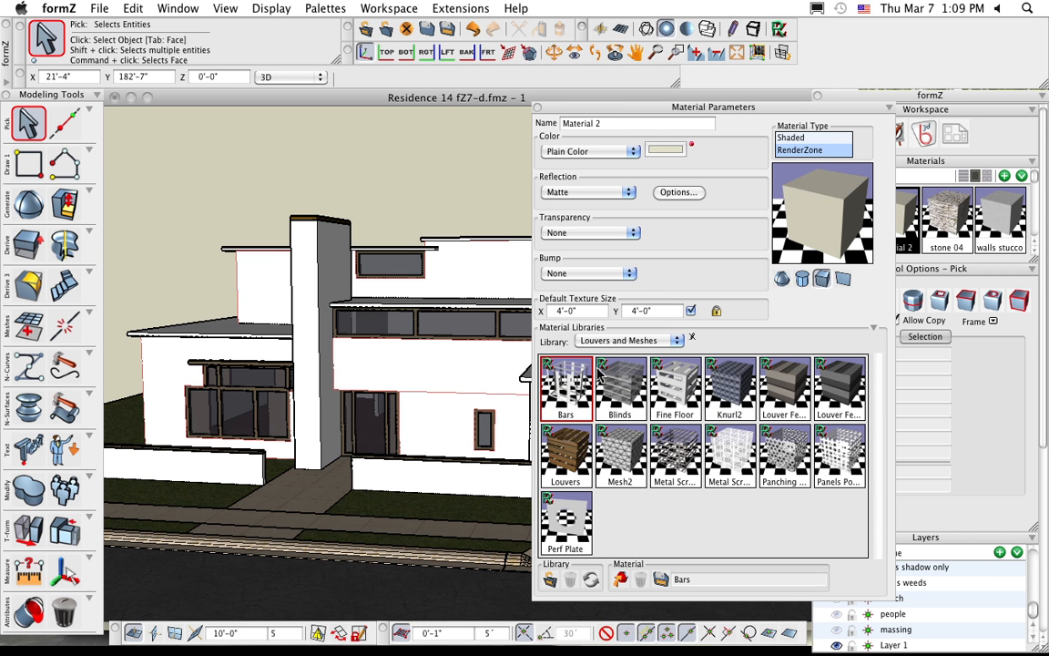
{"action": "left_click", "coordinate": [580, 512]}
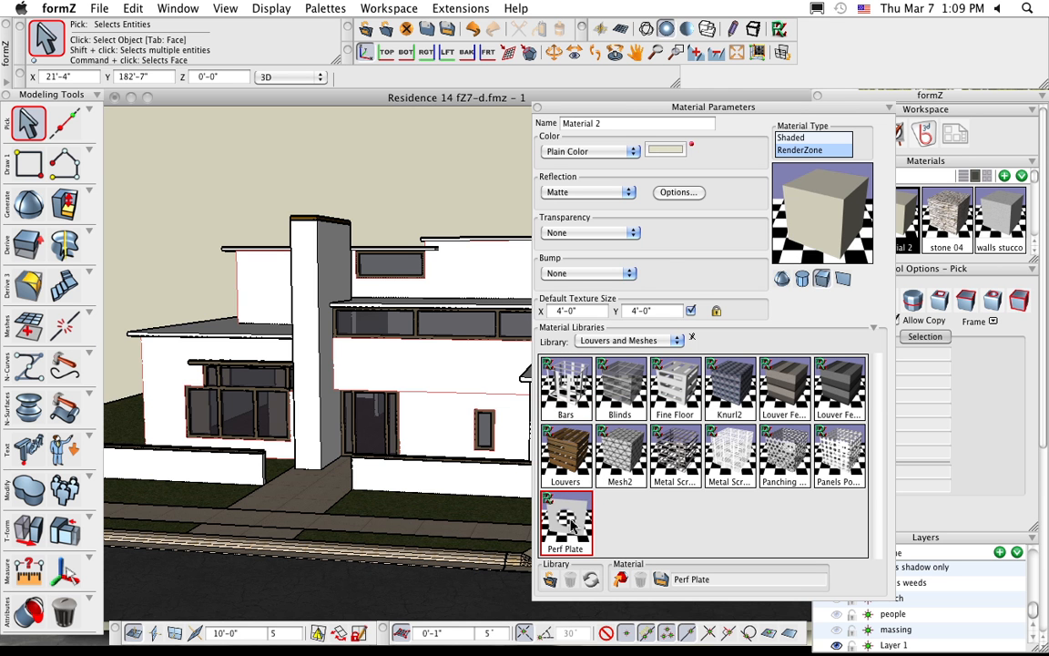
{"action": "left_click_drag", "start_coordinate": [566, 521], "coordinate": [819, 215]}
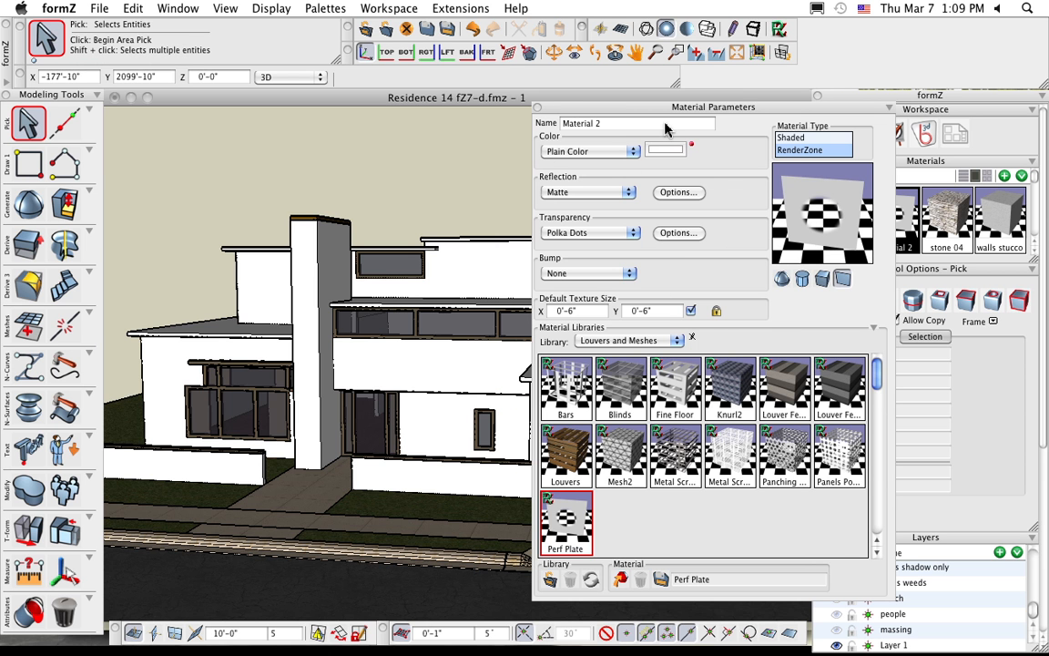
Step: Examine the Polka Dots transparency options and their pattern preview at different zoom levels, keeping the existing settings
{"action": "left_click", "coordinate": [676, 233]}
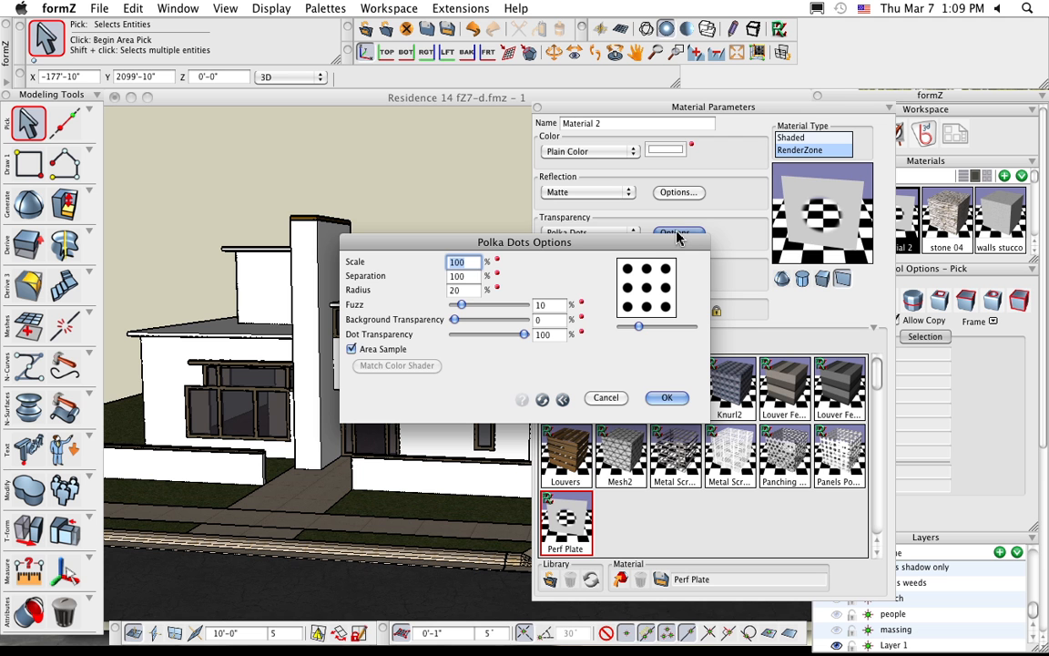
{"action": "left_click_drag", "start_coordinate": [466, 293], "coordinate": [451, 296]}
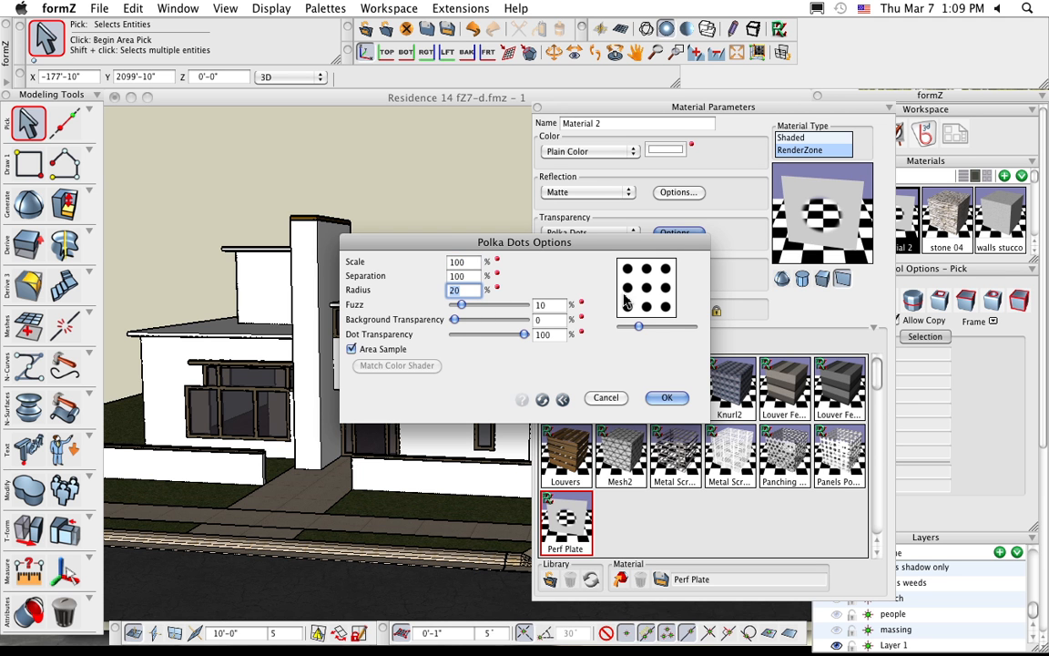
{"action": "left_click_drag", "start_coordinate": [638, 326], "coordinate": [636, 326]}
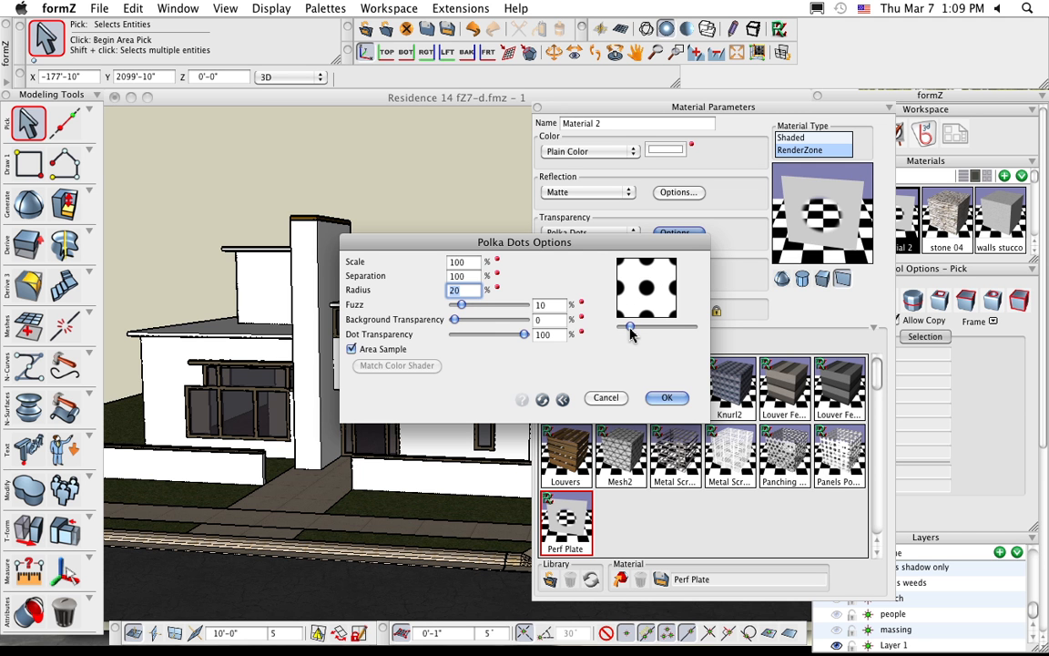
{"action": "left_click_drag", "start_coordinate": [632, 332], "coordinate": [639, 334]}
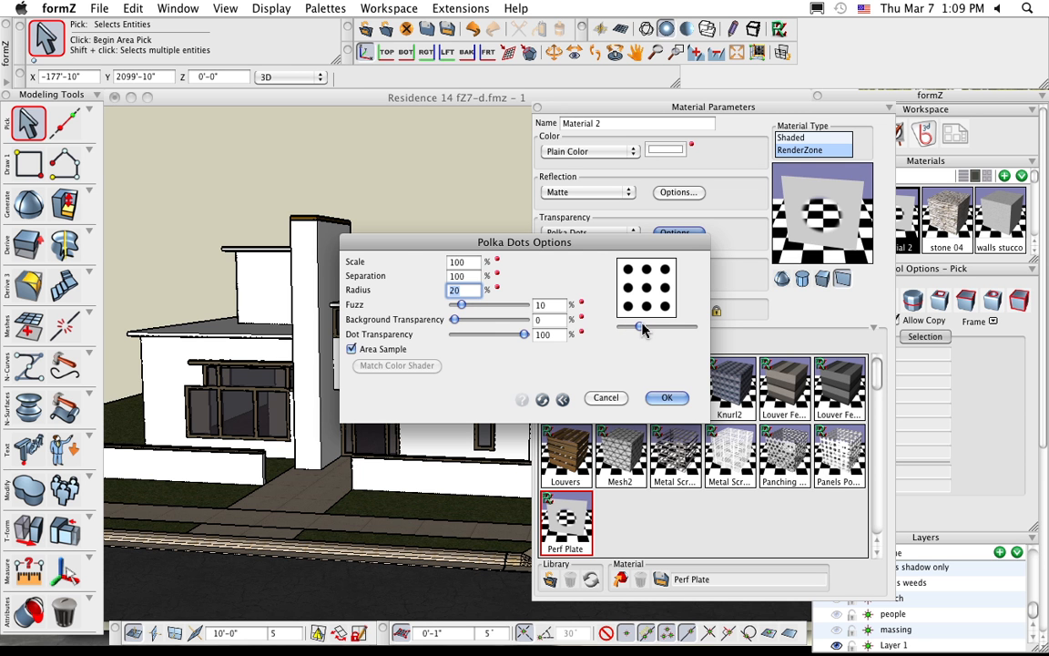
{"action": "left_click", "coordinate": [663, 397]}
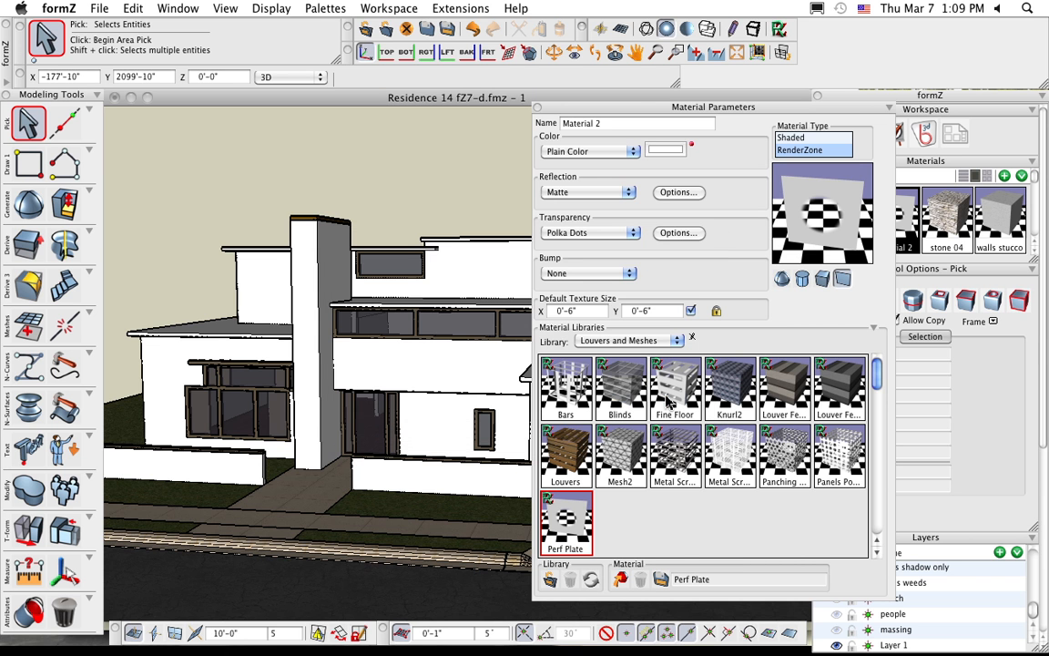
Step: Load the Stone 03 material from the Stone library into Material 2 and collapse the material libraries
{"action": "left_click", "coordinate": [642, 342]}
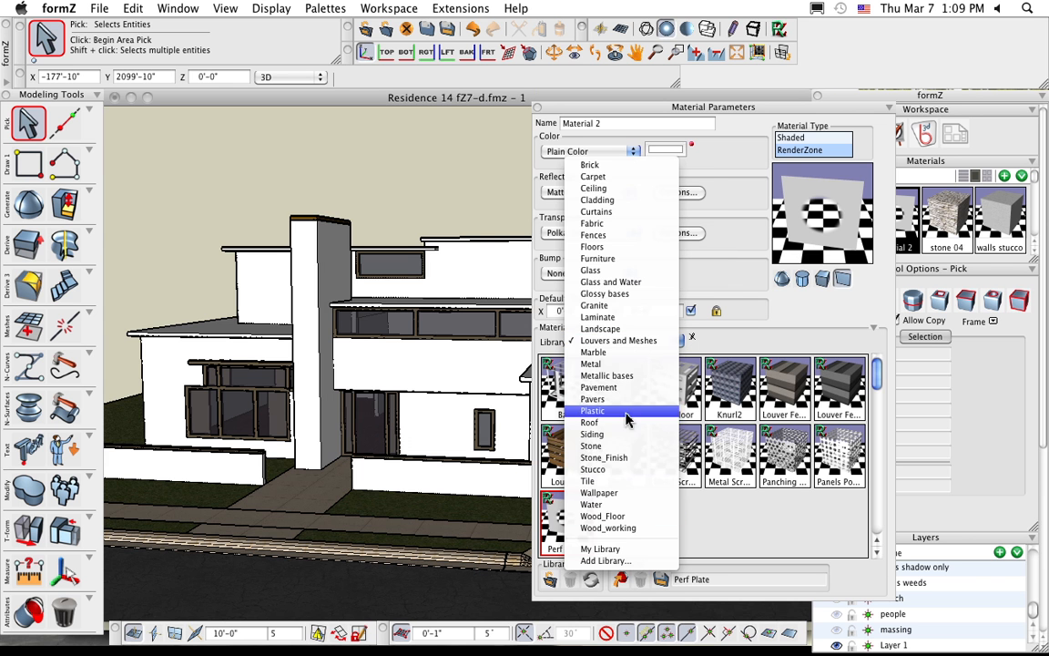
{"action": "left_click", "coordinate": [619, 446]}
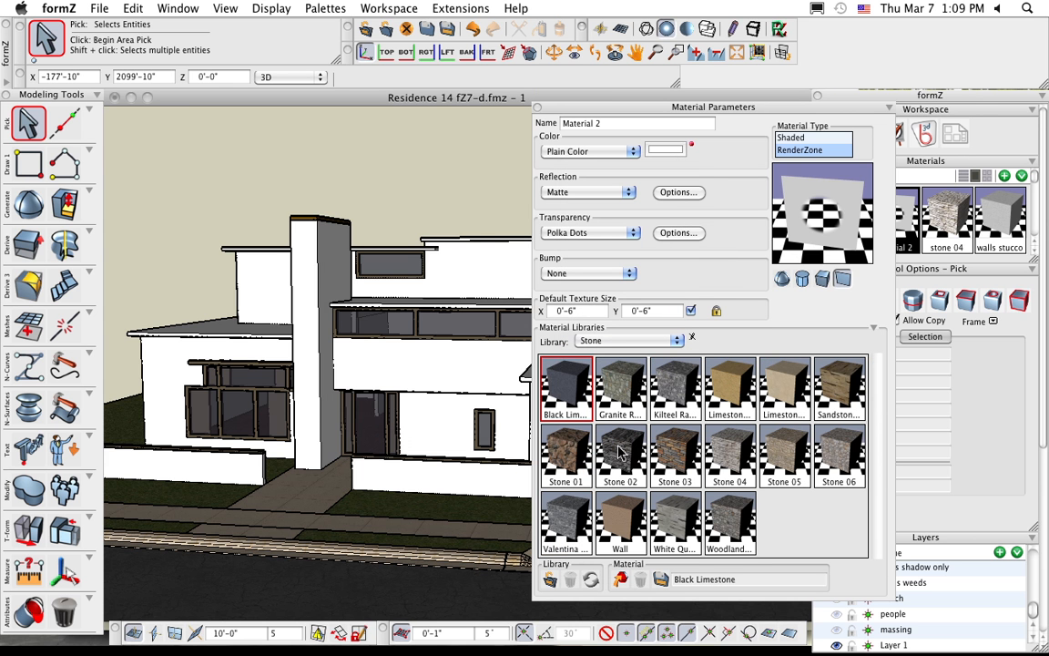
{"action": "left_click", "coordinate": [681, 460]}
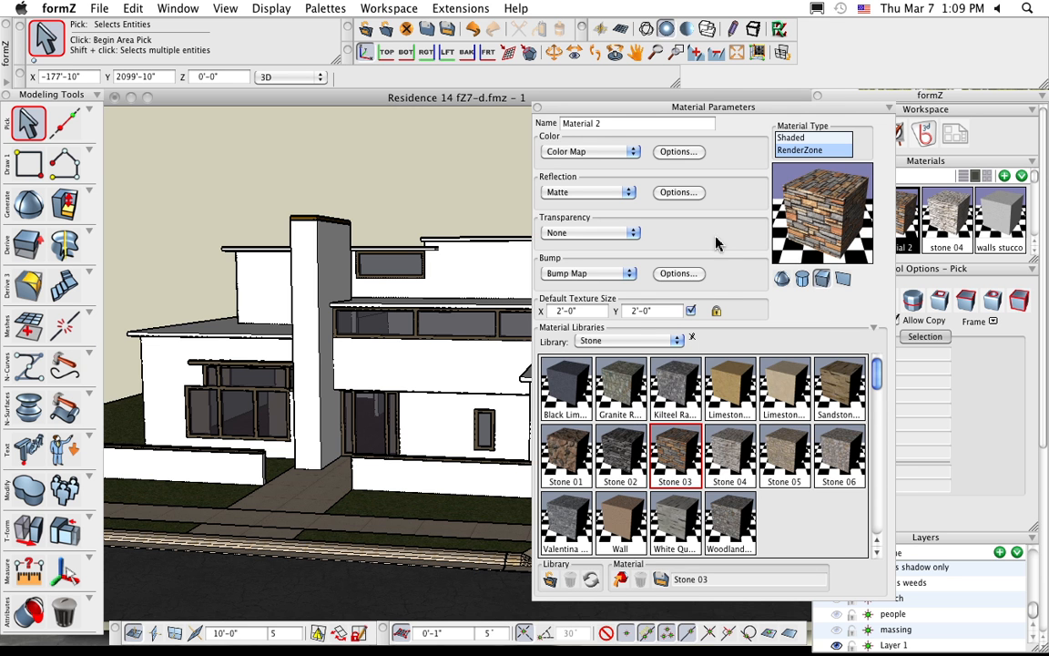
{"action": "left_click", "coordinate": [873, 329]}
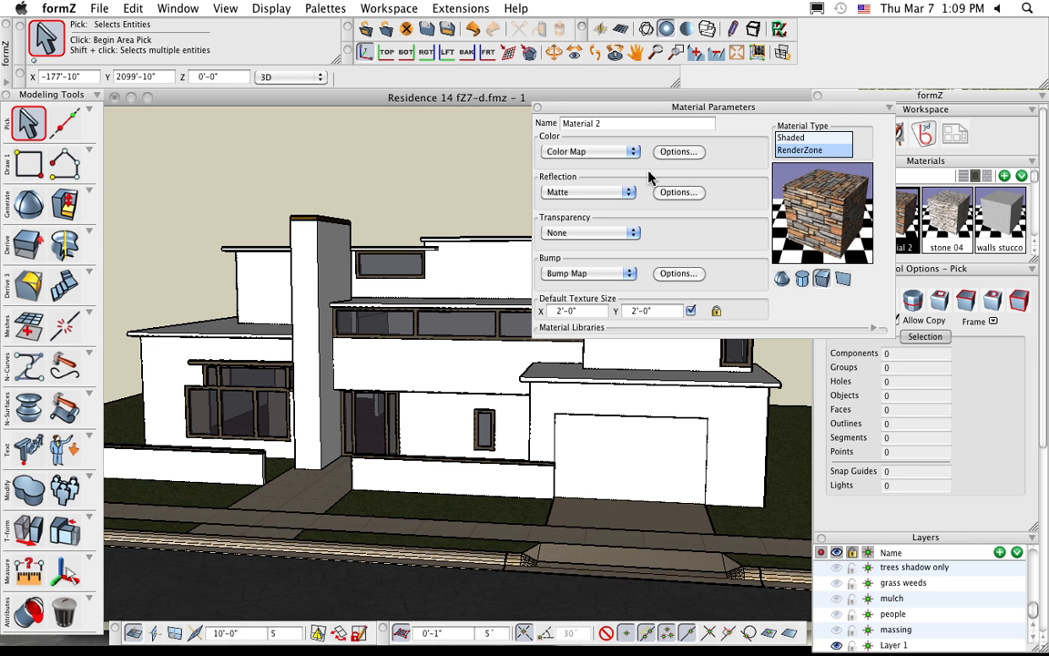
Step: Review the Matte reflection options without changing them, and close Material 2's parameters
{"action": "left_click", "coordinate": [676, 193]}
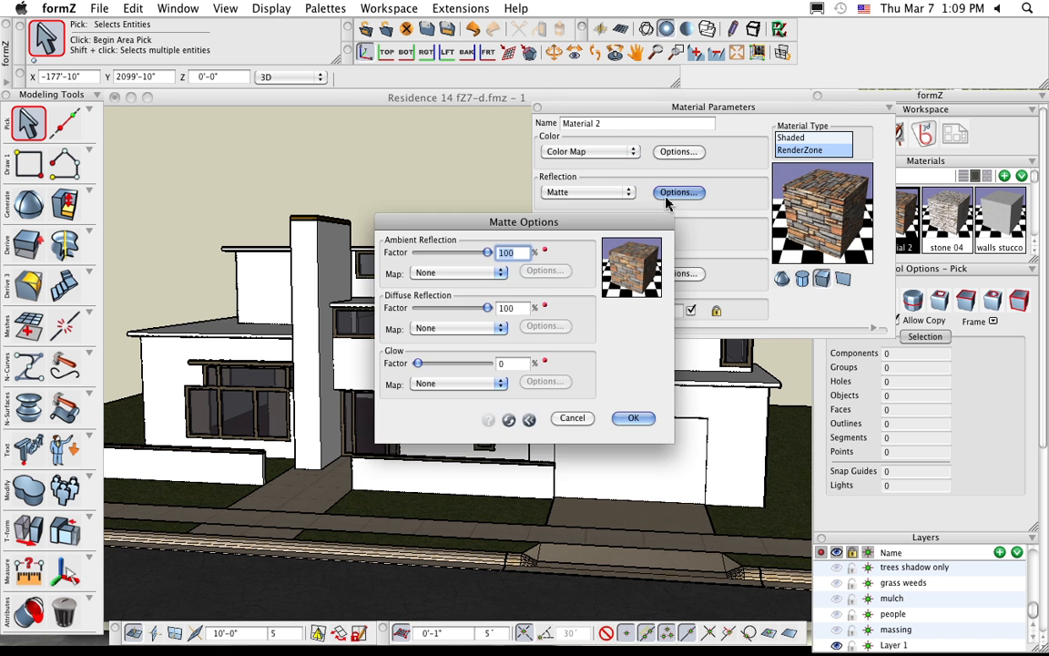
{"action": "left_click", "coordinate": [580, 418]}
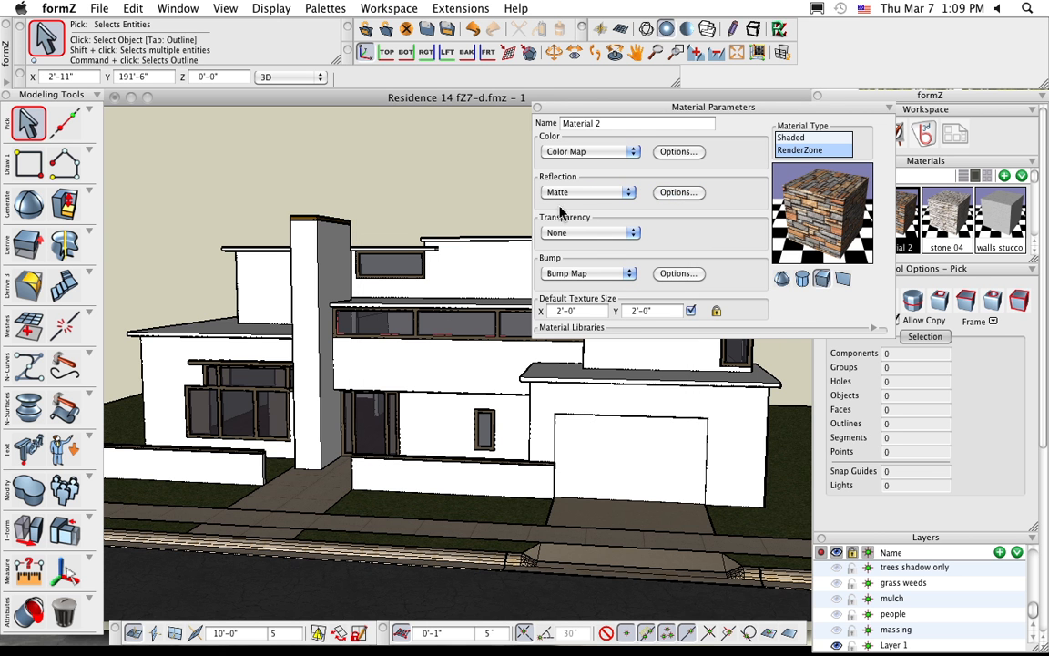
{"action": "left_click", "coordinate": [537, 107]}
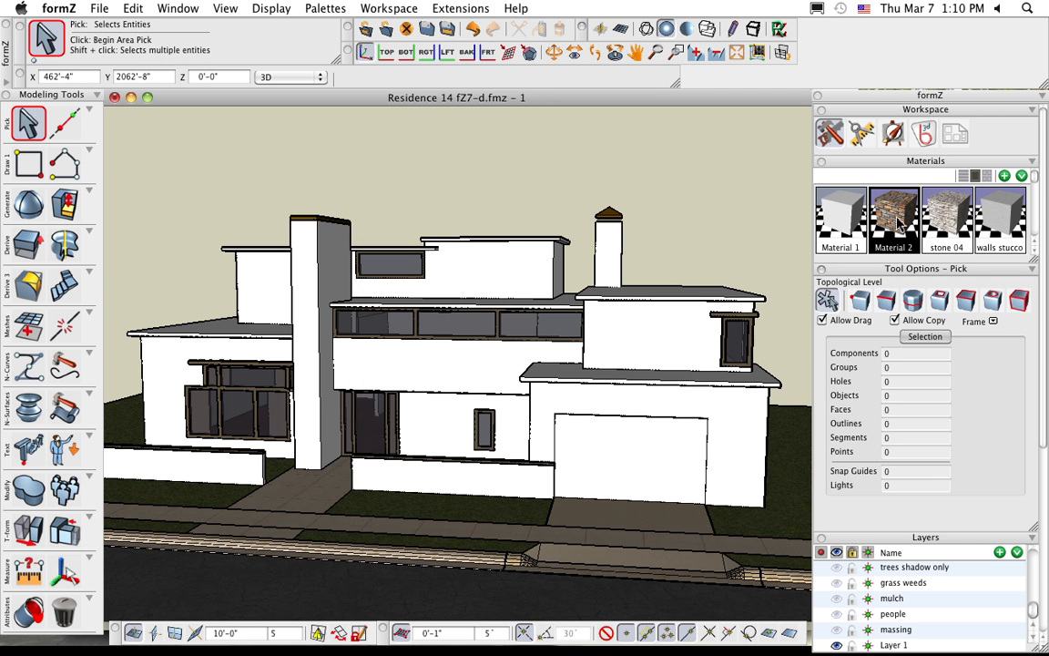
Step: Apply Material 2 to the tall front chimney and stone 04 to both low garden walls
{"action": "left_click_drag", "start_coordinate": [897, 217], "coordinate": [305, 293]}
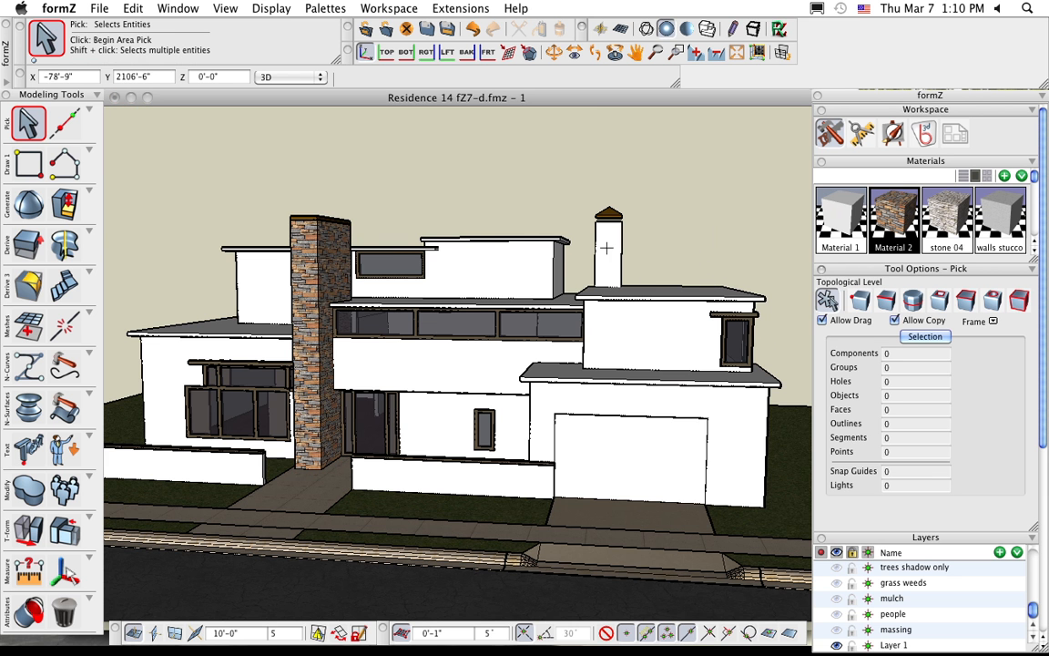
{"action": "left_click_drag", "start_coordinate": [947, 221], "coordinate": [209, 460]}
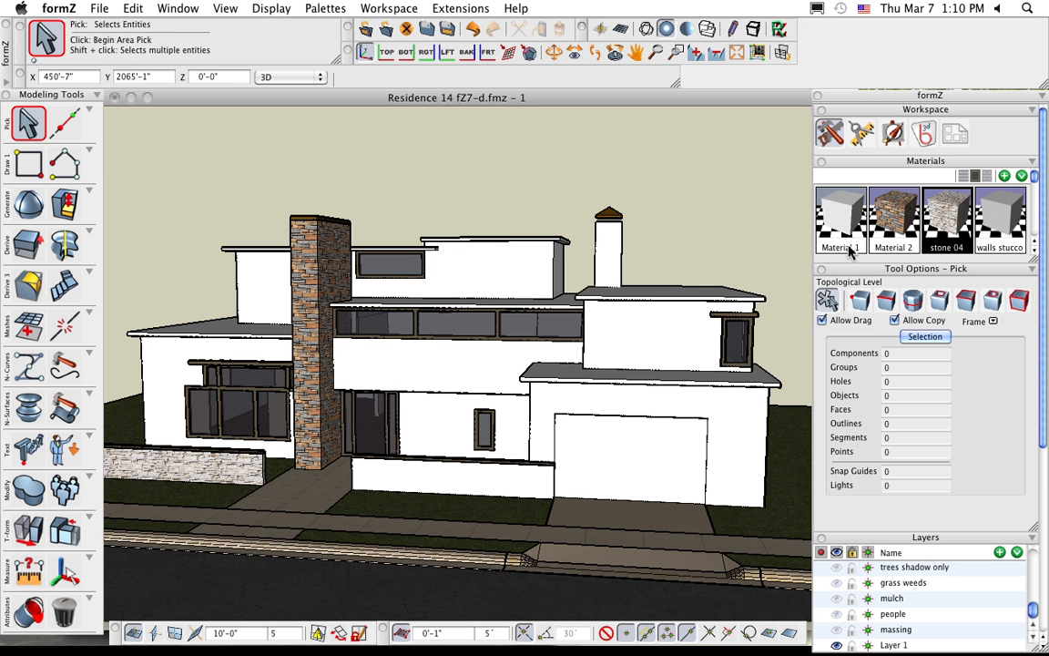
{"action": "left_click_drag", "start_coordinate": [951, 227], "coordinate": [360, 481]}
Step: Apply the walls stucco material to the main house walls and inspect its texture up close
{"action": "left_click", "coordinate": [993, 222]}
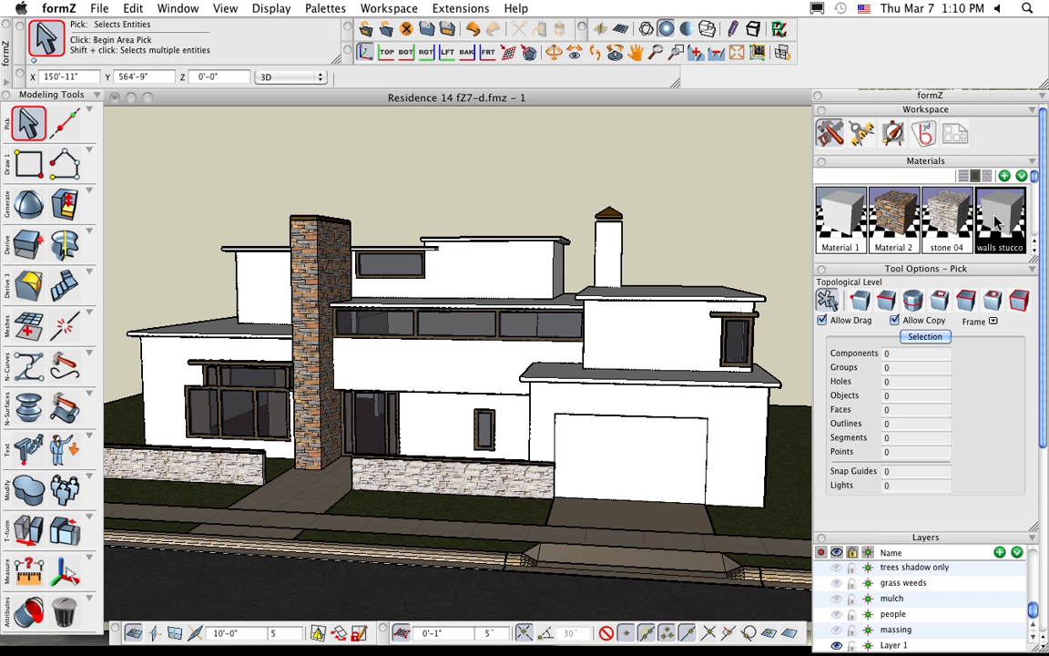
{"action": "scroll", "coordinate": [682, 316], "scroll_direction": "up", "scroll_amount": 4}
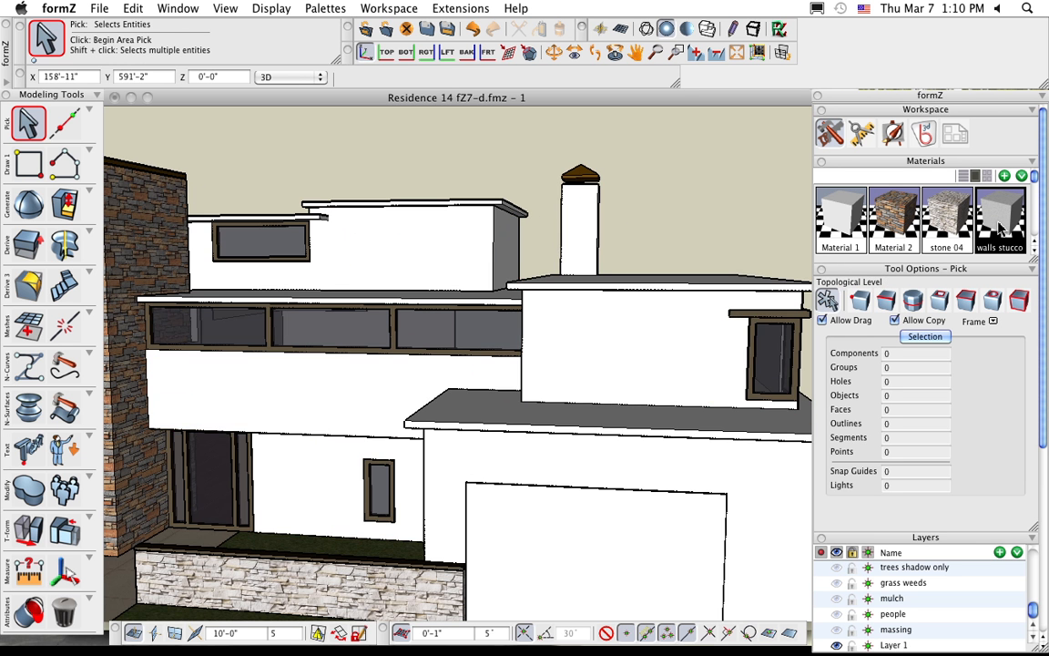
{"action": "left_click_drag", "start_coordinate": [999, 225], "coordinate": [592, 310]}
{"action": "scroll", "coordinate": [655, 351], "scroll_direction": "up", "scroll_amount": 6}
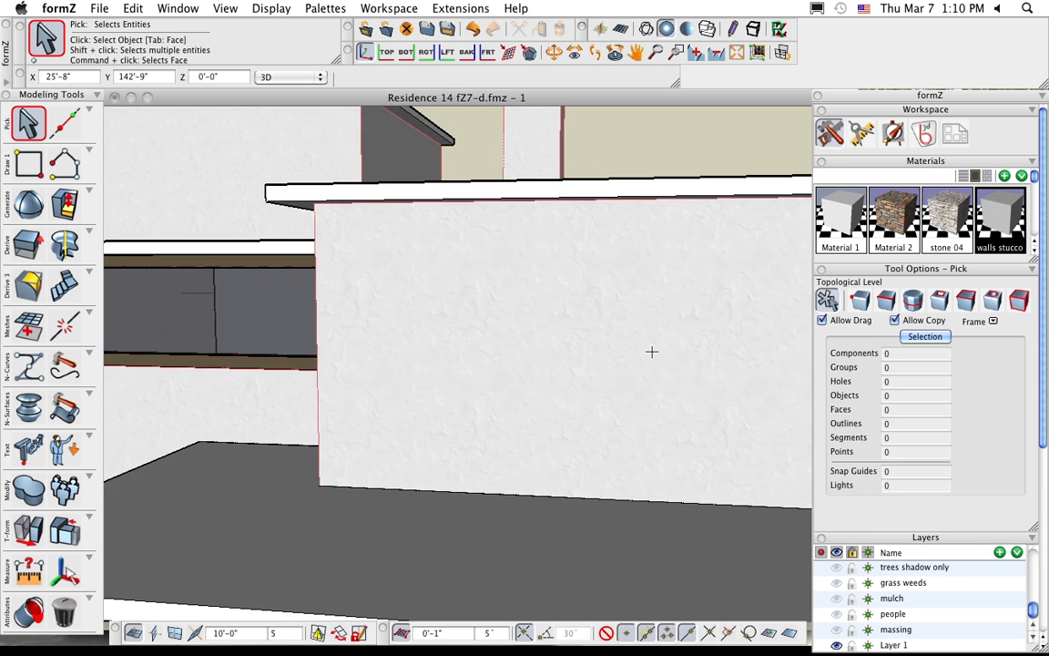
{"action": "scroll", "coordinate": [554, 331], "scroll_direction": "down", "scroll_amount": 3}
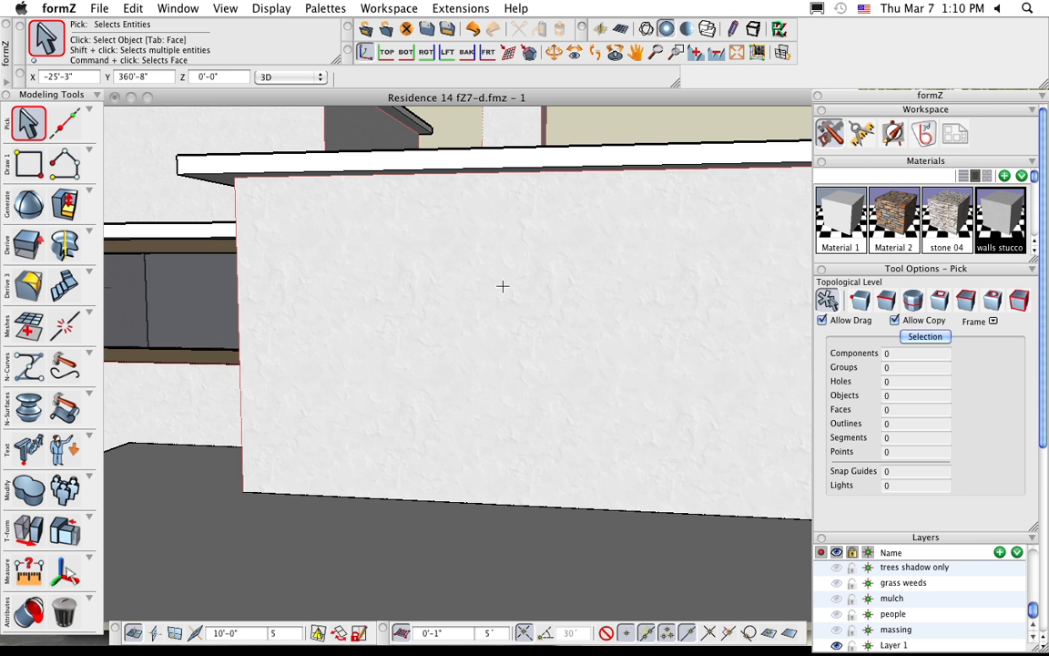
{"action": "scroll", "coordinate": [510, 292], "scroll_direction": "down", "scroll_amount": 2}
{"action": "scroll", "coordinate": [518, 299], "scroll_direction": "down", "scroll_amount": 5}
Step: Review the wood planks material's color map options without changing them, and close its parameters
{"action": "middle_click_drag", "start_coordinate": [571, 356], "coordinate": [621, 327]}
{"action": "scroll", "coordinate": [930, 213], "scroll_direction": "down", "scroll_amount": 1}
{"action": "left_click", "coordinate": [847, 218]}
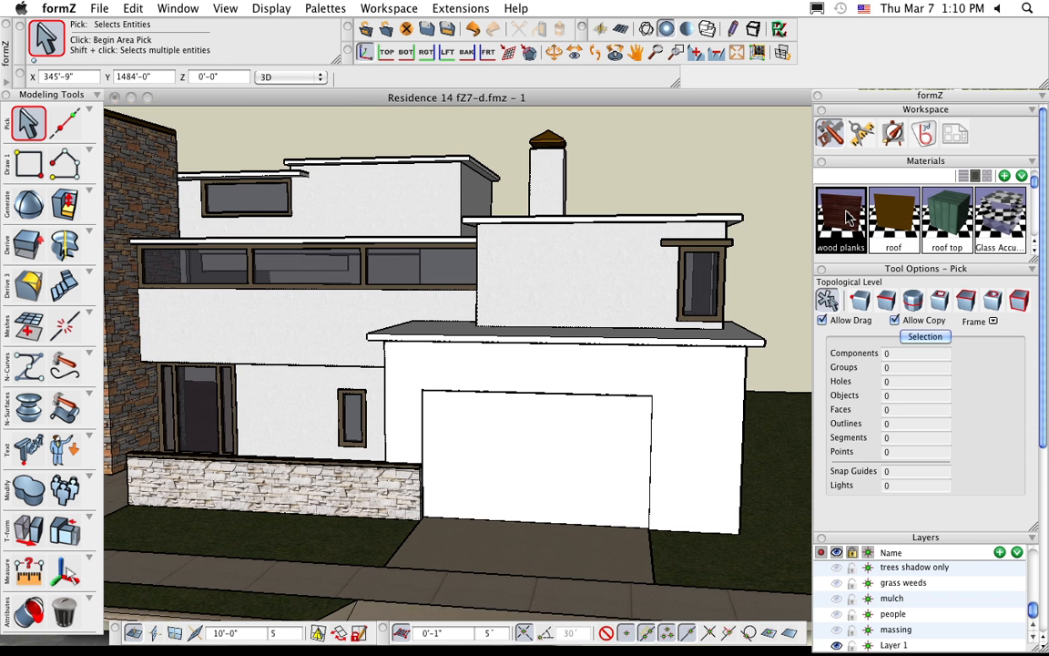
{"action": "double_click", "coordinate": [844, 218]}
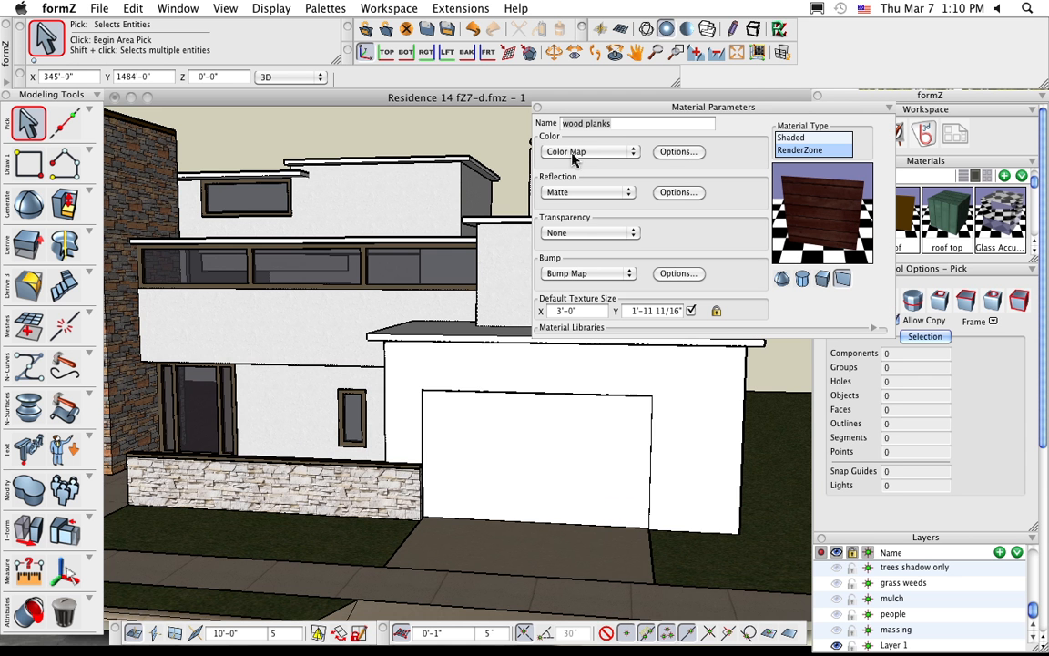
{"action": "left_click", "coordinate": [678, 152]}
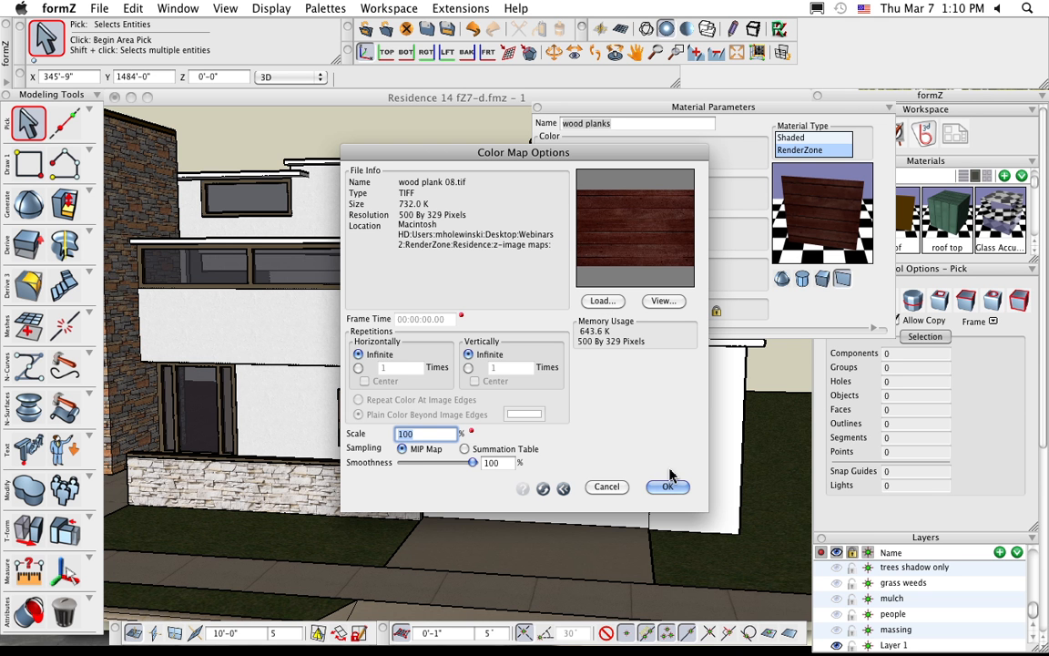
{"action": "left_click", "coordinate": [607, 487]}
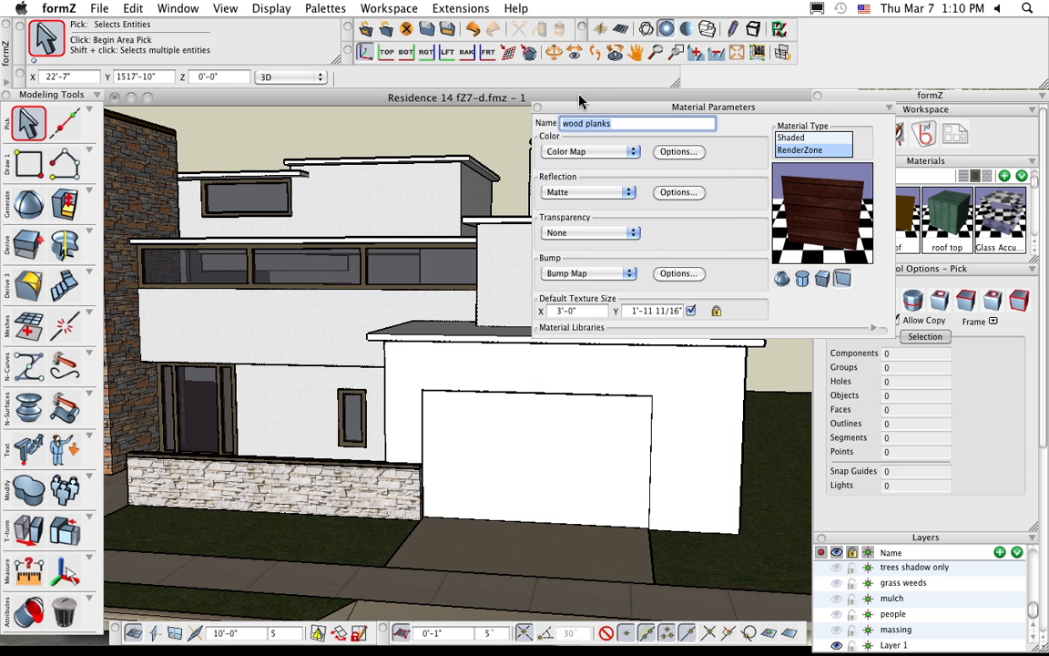
{"action": "left_click", "coordinate": [537, 108]}
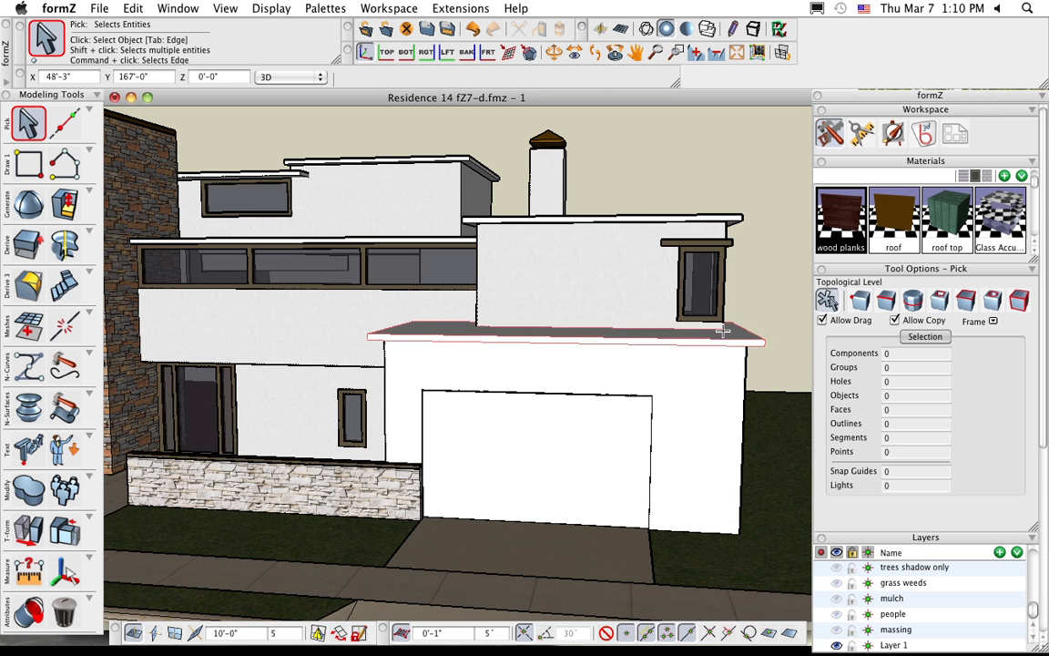
Step: Apply the wood planks material to the whole garage volume and check it from above
{"action": "scroll", "coordinate": [567, 401], "scroll_direction": "up", "scroll_amount": 2}
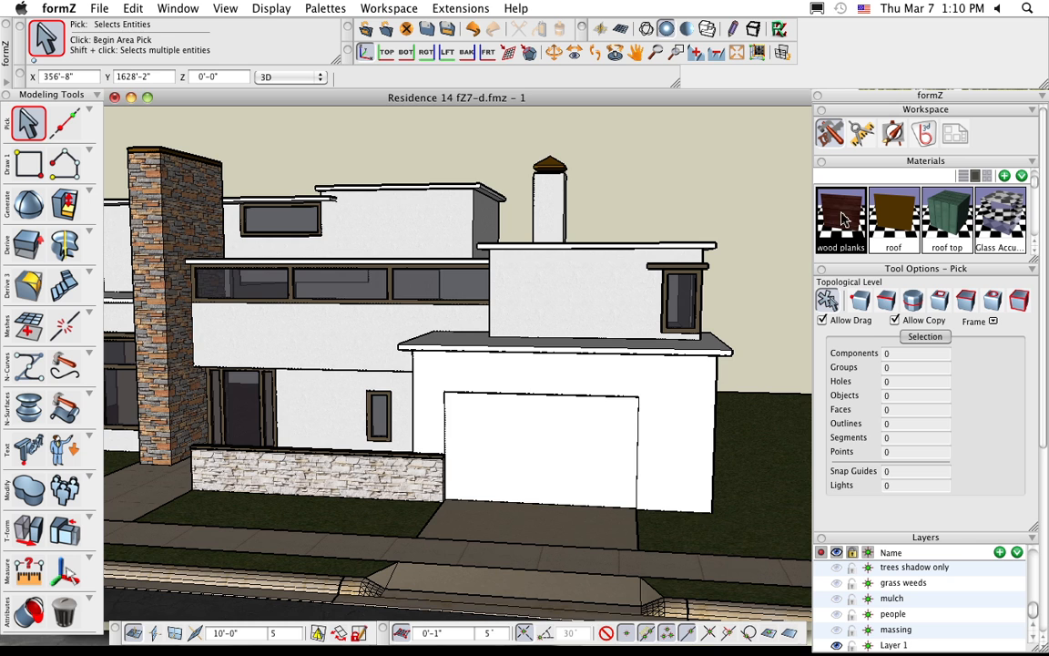
{"action": "left_click_drag", "start_coordinate": [843, 218], "coordinate": [583, 376]}
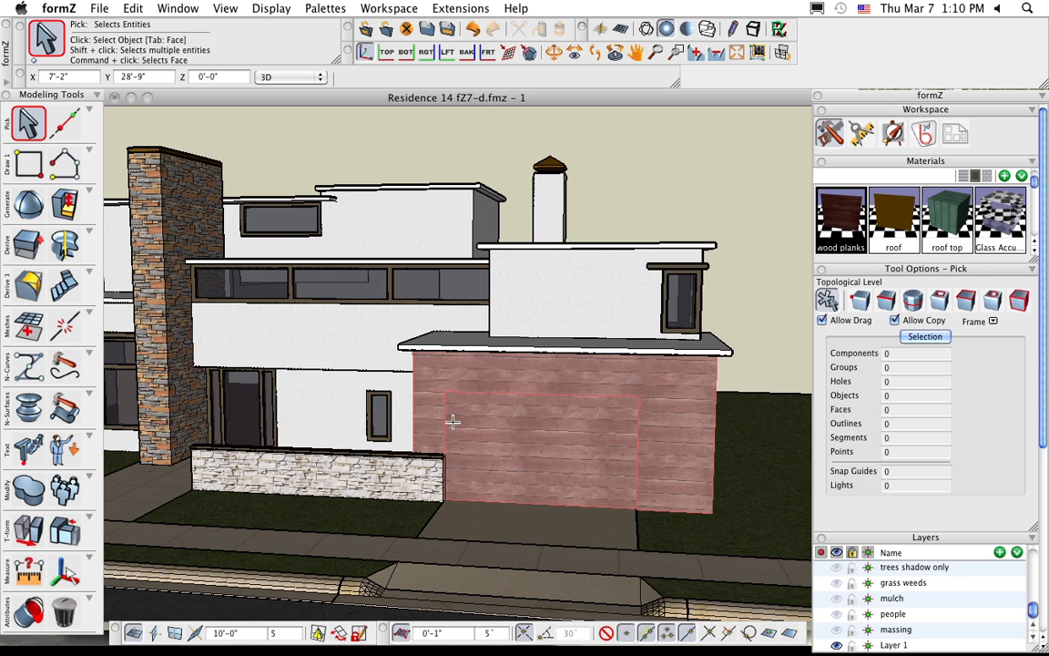
{"action": "scroll", "coordinate": [453, 421], "scroll_direction": "down", "scroll_amount": 3}
{"action": "middle_click_drag", "start_coordinate": [630, 450], "coordinate": [595, 494]}
{"action": "middle_click_drag", "start_coordinate": [526, 433], "coordinate": [576, 474], "text": "shift"}
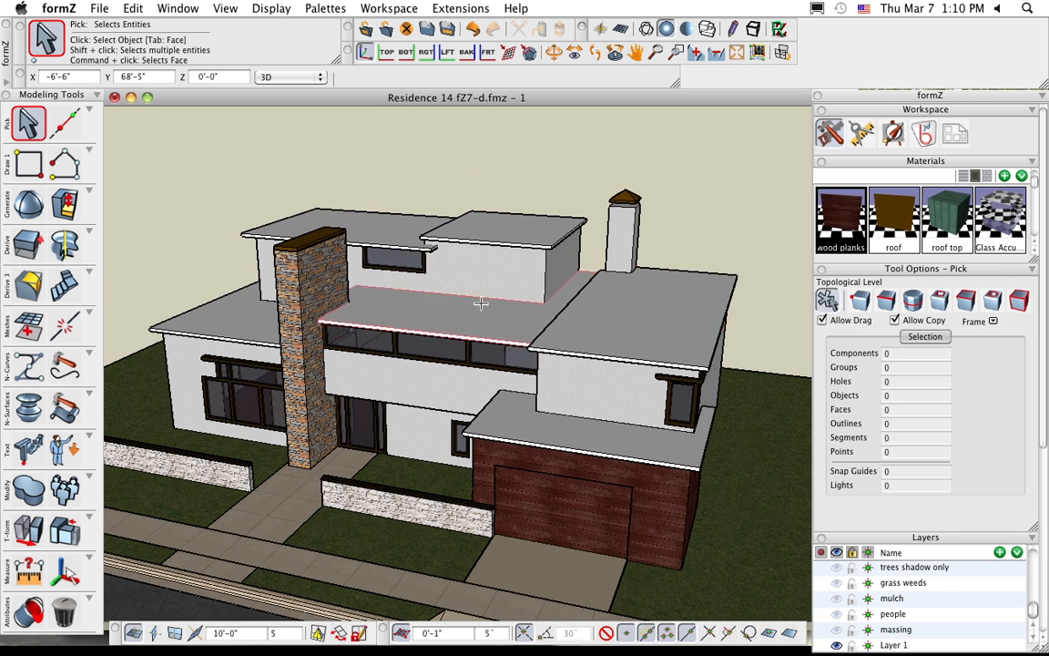
{"action": "middle_click_drag", "start_coordinate": [597, 477], "coordinate": [642, 460]}
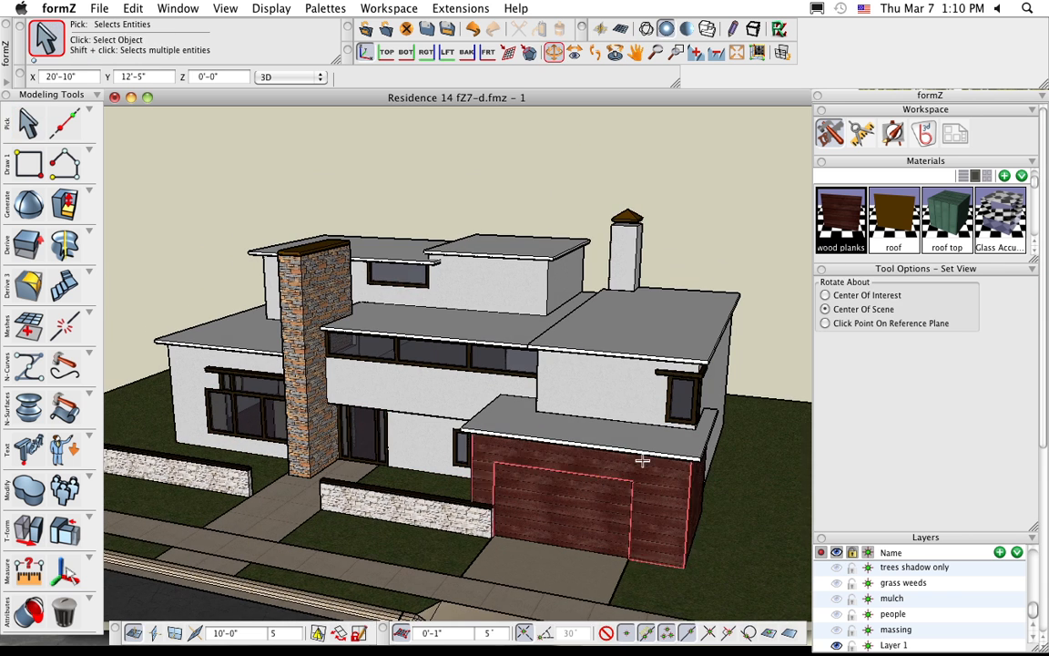
Step: Apply the roof material to the garage roof and paint the house's five other roof slabs with it using the Paint tool
{"action": "left_click_drag", "start_coordinate": [893, 218], "coordinate": [592, 434]}
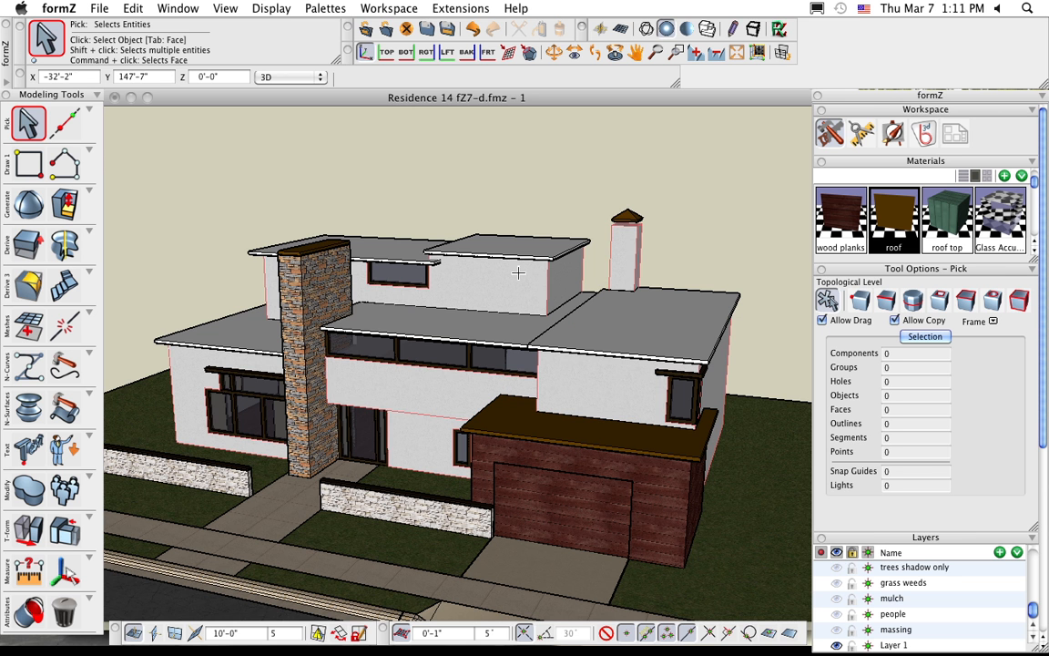
{"action": "left_click", "coordinate": [88, 598]}
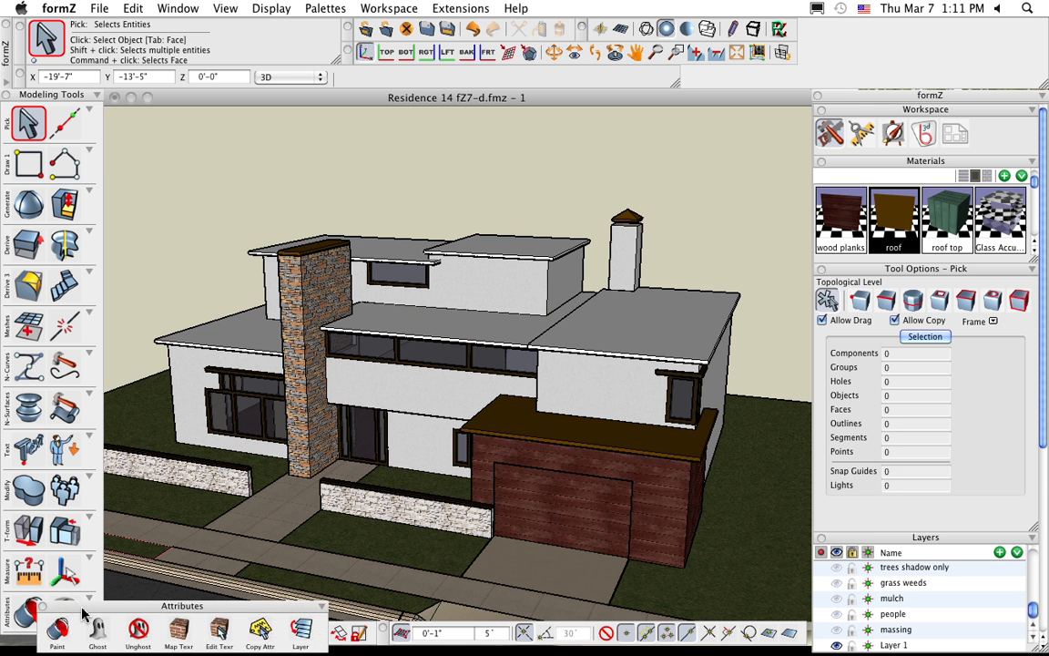
{"action": "left_click_drag", "start_coordinate": [82, 613], "coordinate": [159, 570]}
{"action": "left_click", "coordinate": [133, 590]}
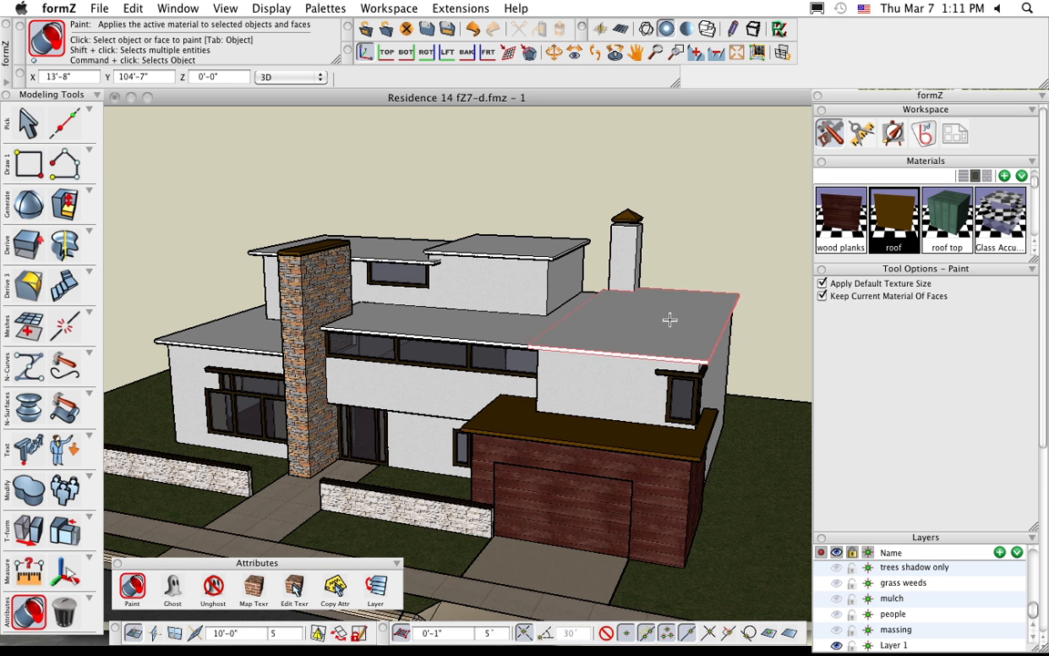
{"action": "left_click", "coordinate": [583, 318]}
{"action": "left_click", "coordinate": [517, 321]}
{"action": "left_click", "coordinate": [496, 239]}
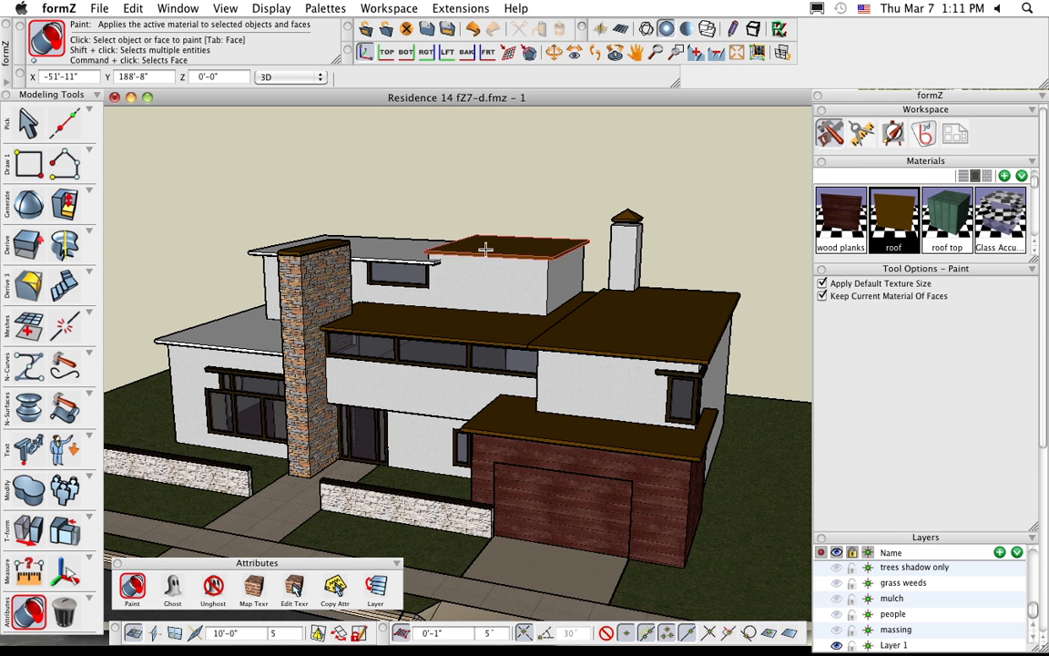
{"action": "left_click", "coordinate": [406, 247]}
{"action": "left_click", "coordinate": [254, 327]}
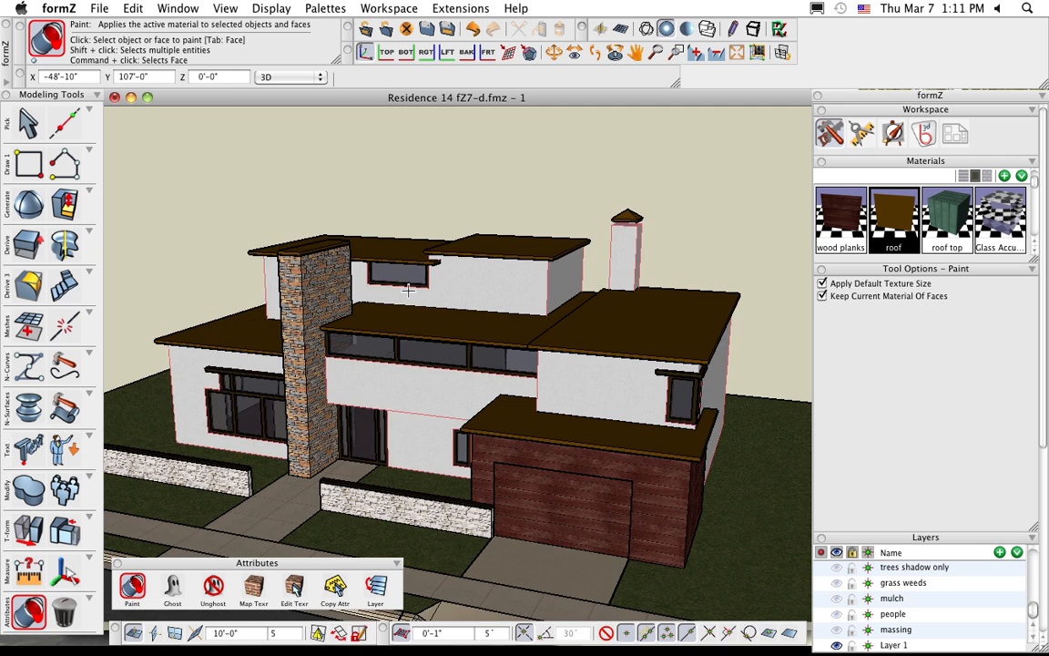
Step: Apply the roof top material to only the top face of the garage roof and inspect its texture up close
{"action": "middle_click_drag", "start_coordinate": [697, 426], "coordinate": [641, 438]}
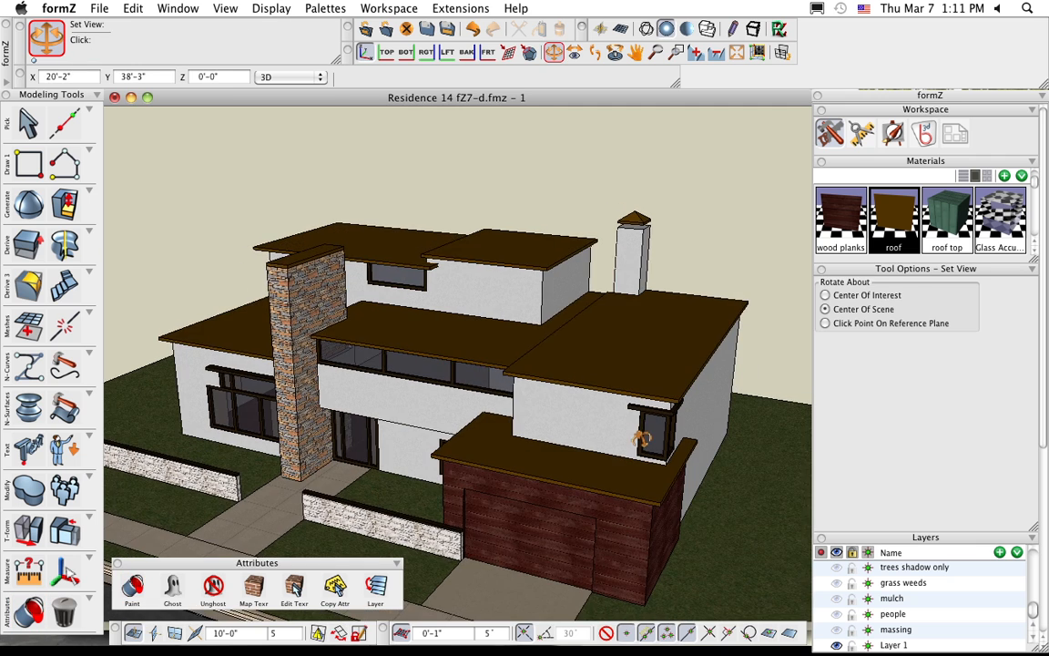
{"action": "scroll", "coordinate": [532, 405], "scroll_direction": "up", "scroll_amount": 2}
{"action": "middle_click_drag", "start_coordinate": [532, 405], "coordinate": [534, 386]}
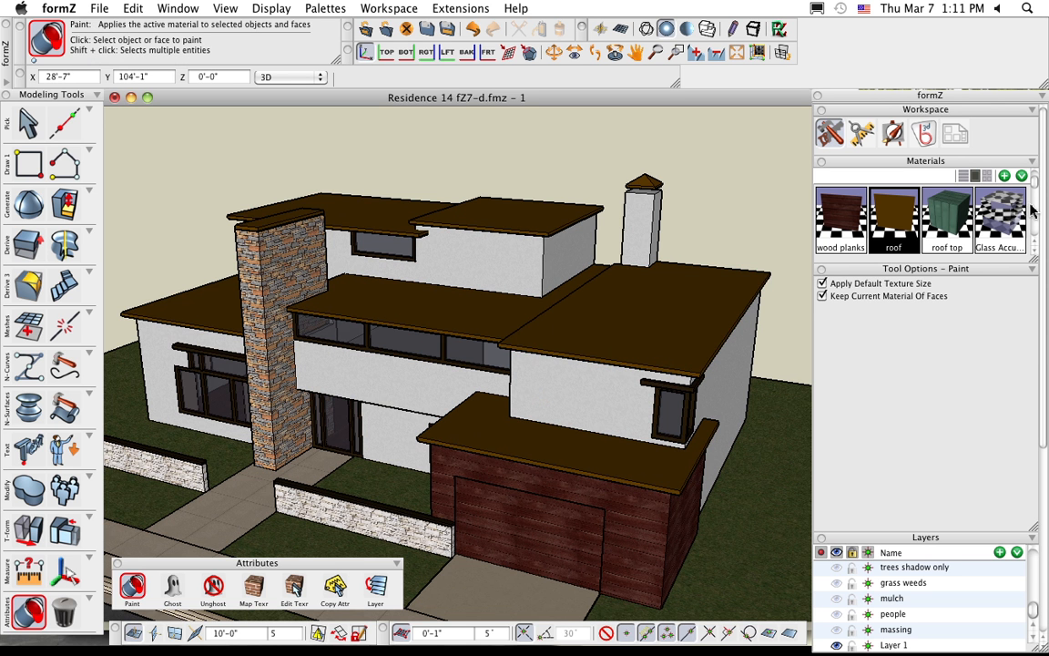
{"action": "left_click", "coordinate": [947, 218]}
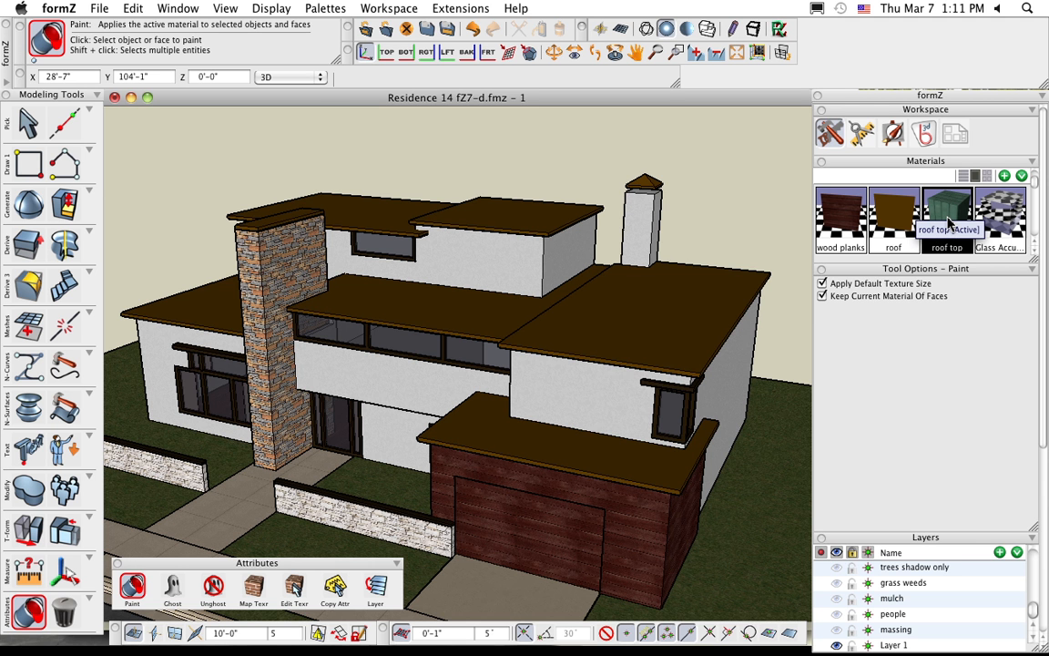
{"action": "left_click_drag", "start_coordinate": [947, 219], "coordinate": [553, 446]}
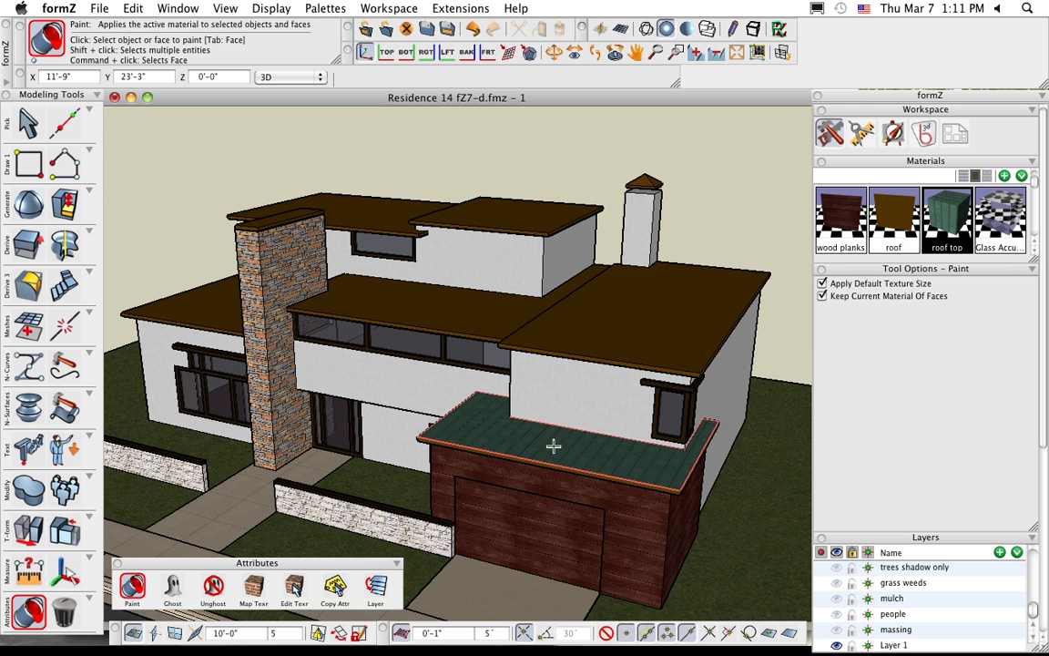
{"action": "scroll", "coordinate": [526, 458], "scroll_direction": "up", "scroll_amount": 3}
{"action": "mouse_move", "coordinate": [527, 458]}
{"action": "middle_mouse_down"}
{"action": "mouse_move", "coordinate": [591, 534]}
{"action": "mouse_move", "coordinate": [599, 440]}
{"action": "mouse_move", "coordinate": [558, 414]}
{"action": "mouse_move", "coordinate": [534, 468]}
{"action": "middle_mouse_up"}
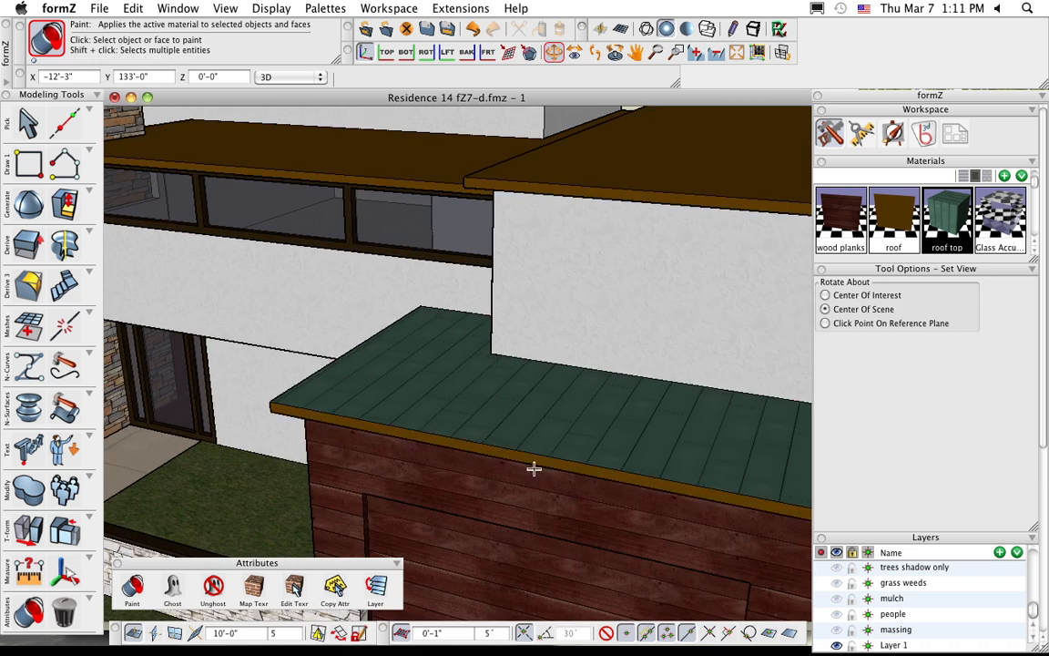
{"action": "scroll", "coordinate": [342, 436], "scroll_direction": "down", "scroll_amount": 3}
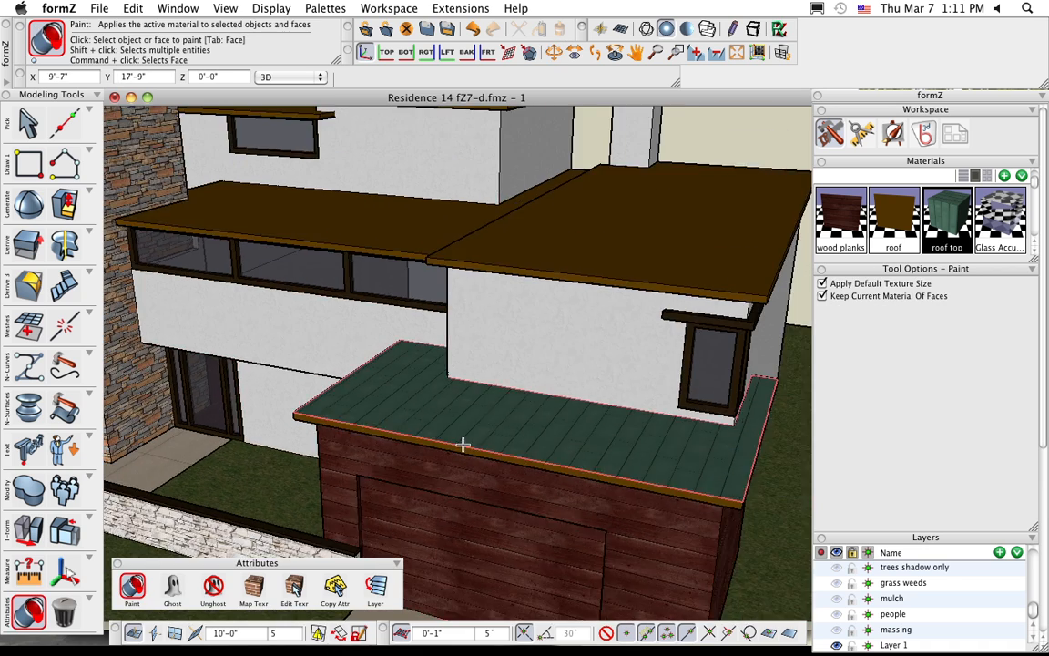
Step: Paint the top faces of the five remaining house roofs with the roof top material
{"action": "mouse_move", "coordinate": [464, 445]}
{"action": "middle_mouse_down"}
{"action": "mouse_move", "coordinate": [466, 458]}
{"action": "mouse_move", "coordinate": [480, 446]}
{"action": "middle_mouse_up"}
{"action": "scroll", "coordinate": [480, 446], "scroll_direction": "down", "scroll_amount": 3}
{"action": "scroll", "coordinate": [534, 399], "scroll_direction": "down", "scroll_amount": 3}
{"action": "middle_click_drag", "start_coordinate": [534, 399], "coordinate": [555, 423]}
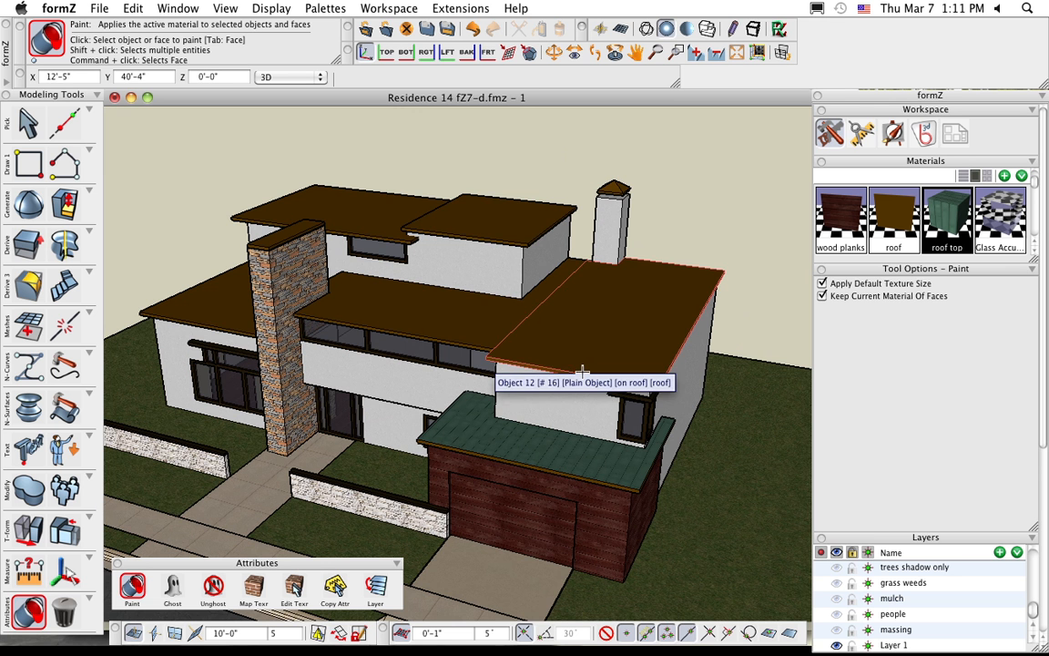
{"action": "left_click", "coordinate": [132, 587]}
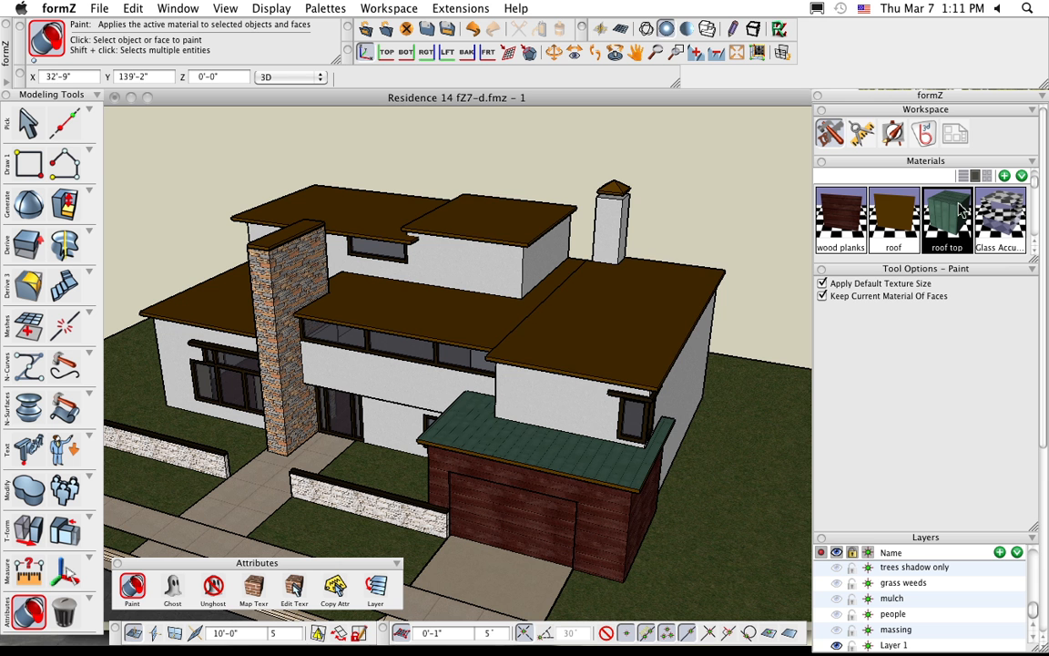
{"action": "left_click", "coordinate": [605, 327]}
{"action": "left_click", "coordinate": [473, 301]}
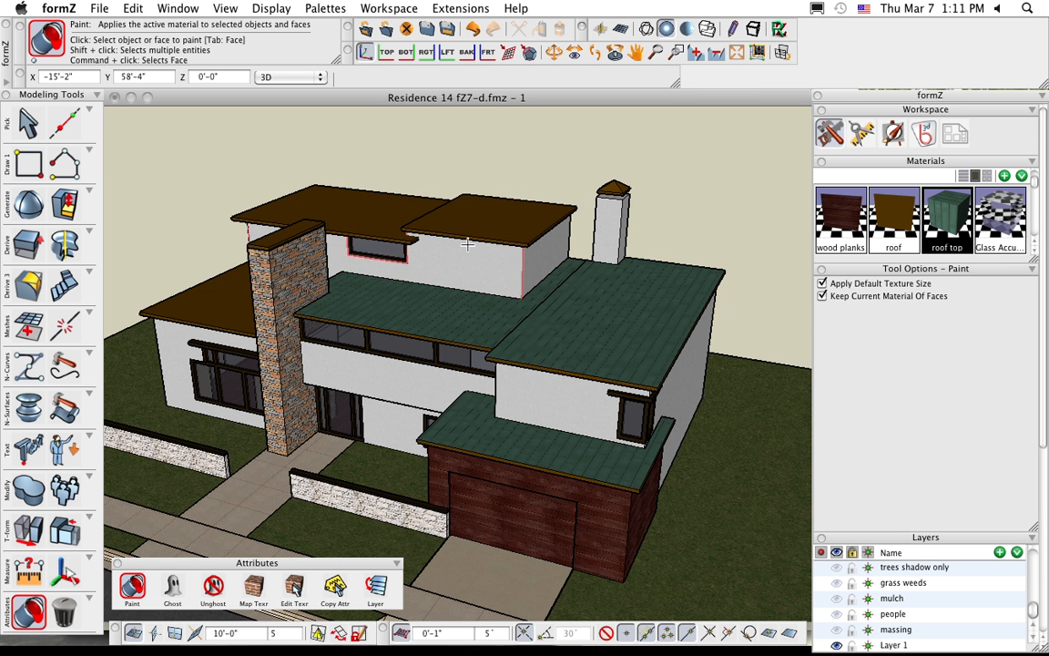
{"action": "left_click", "coordinate": [435, 215]}
{"action": "left_click", "coordinate": [363, 216]}
{"action": "left_click", "coordinate": [235, 304]}
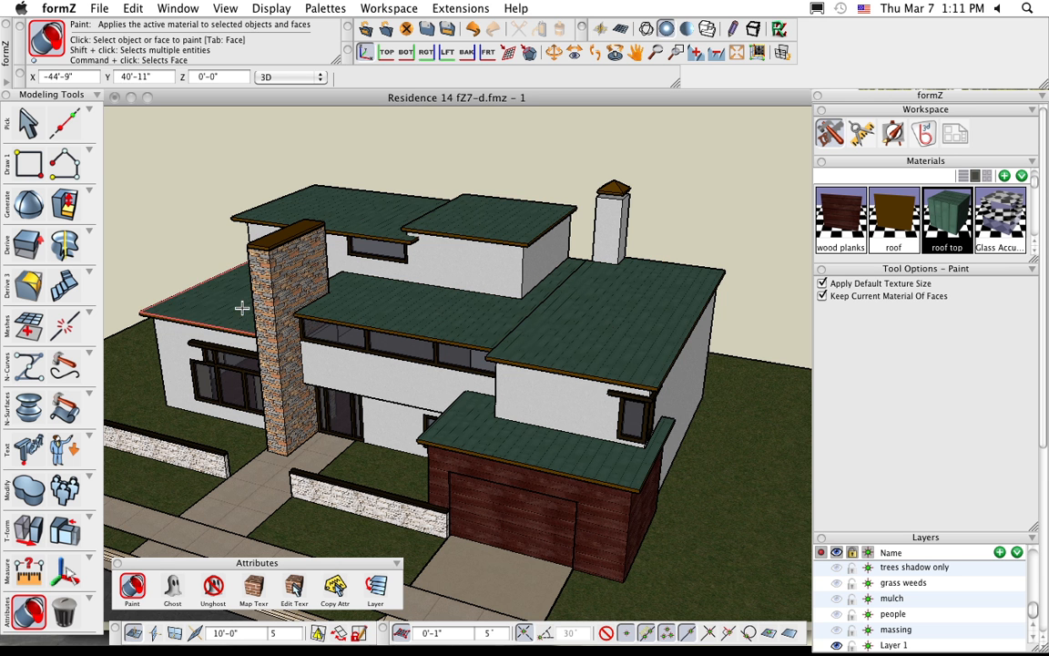
Step: Apply the walls stucco material to the whole garage volume
{"action": "key", "text": "Tab"}
{"action": "scroll", "coordinate": [389, 350], "scroll_direction": "up", "scroll_amount": 5}
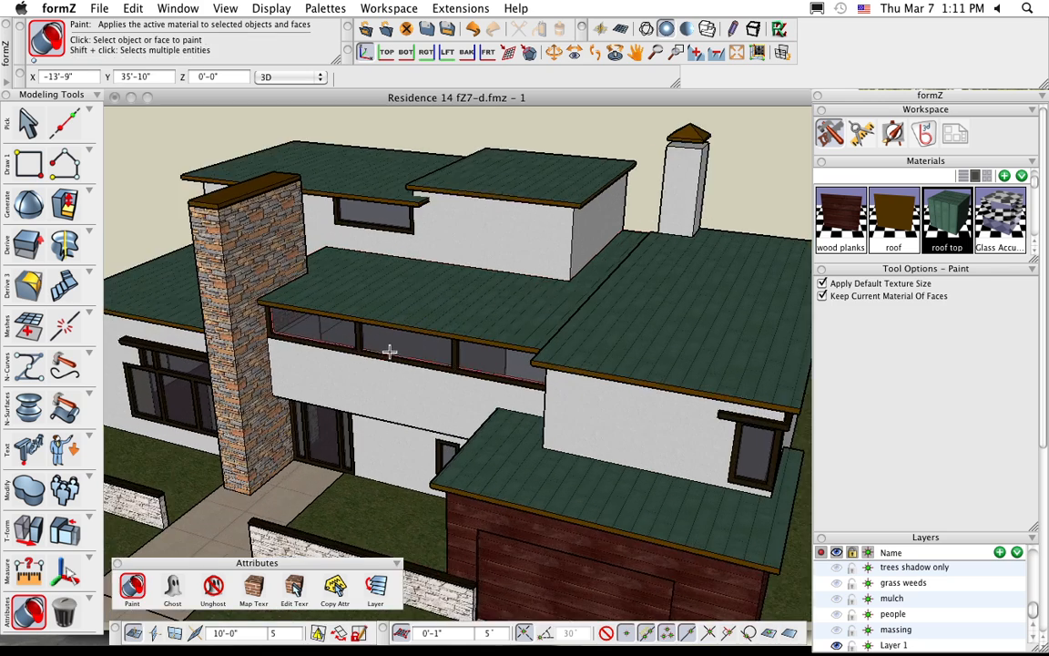
{"action": "mouse_move", "coordinate": [388, 351]}
{"action": "middle_mouse_down"}
{"action": "mouse_move", "coordinate": [526, 367]}
{"action": "mouse_move", "coordinate": [544, 349]}
{"action": "mouse_move", "coordinate": [520, 382]}
{"action": "middle_mouse_up"}
{"action": "scroll", "coordinate": [445, 299], "scroll_direction": "down", "scroll_amount": 5}
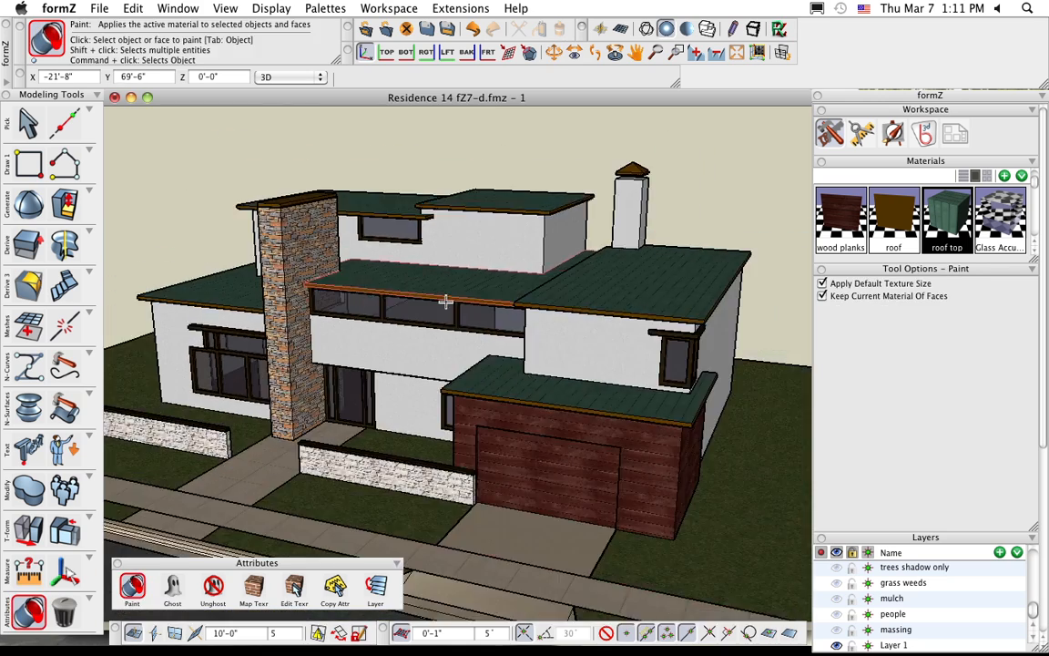
{"action": "mouse_move", "coordinate": [601, 410]}
{"action": "middle_mouse_down"}
{"action": "mouse_move", "coordinate": [634, 390]}
{"action": "mouse_move", "coordinate": [627, 429]}
{"action": "mouse_move", "coordinate": [602, 450]}
{"action": "mouse_move", "coordinate": [554, 403]}
{"action": "middle_mouse_up"}
{"action": "mouse_move", "coordinate": [485, 440]}
{"action": "middle_mouse_down"}
{"action": "mouse_move", "coordinate": [516, 456]}
{"action": "mouse_move", "coordinate": [509, 448]}
{"action": "middle_mouse_up"}
{"action": "scroll", "coordinate": [1000, 211], "scroll_direction": "down", "scroll_amount": 2}
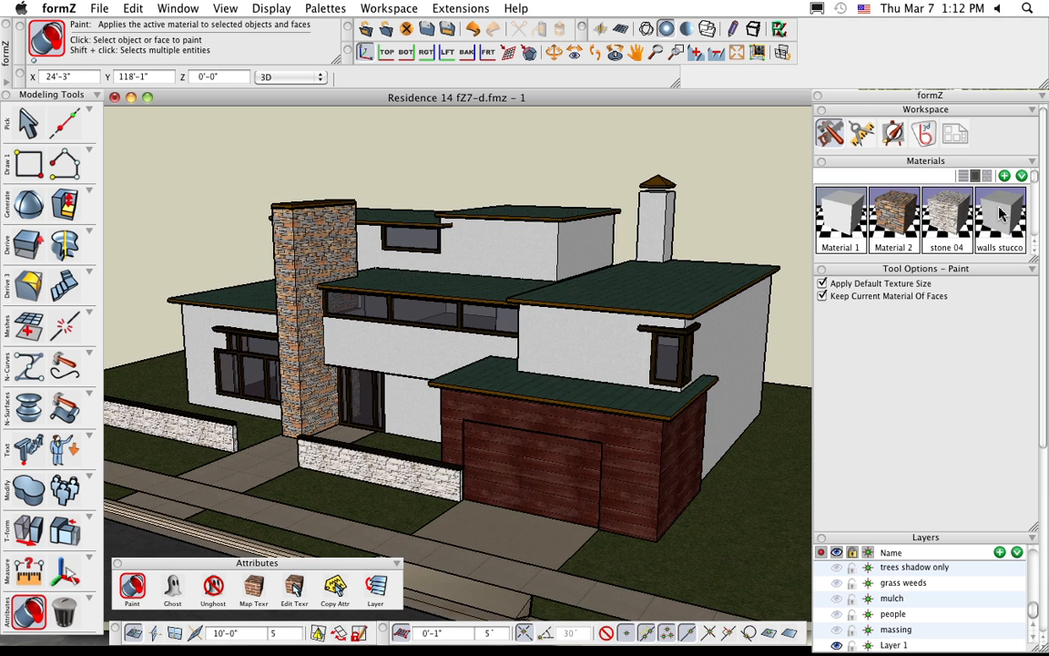
{"action": "left_click_drag", "start_coordinate": [999, 217], "coordinate": [652, 452]}
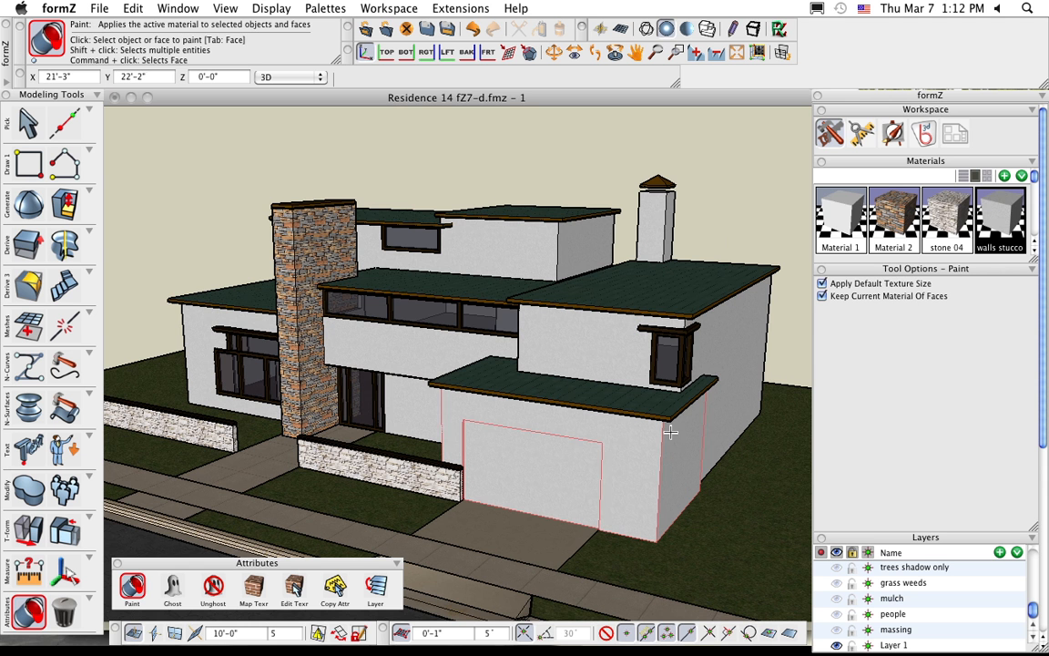
Step: Apply the wood planks material to only the garage door face and check the whole house
{"action": "scroll", "coordinate": [850, 229], "scroll_direction": "up", "scroll_amount": 2}
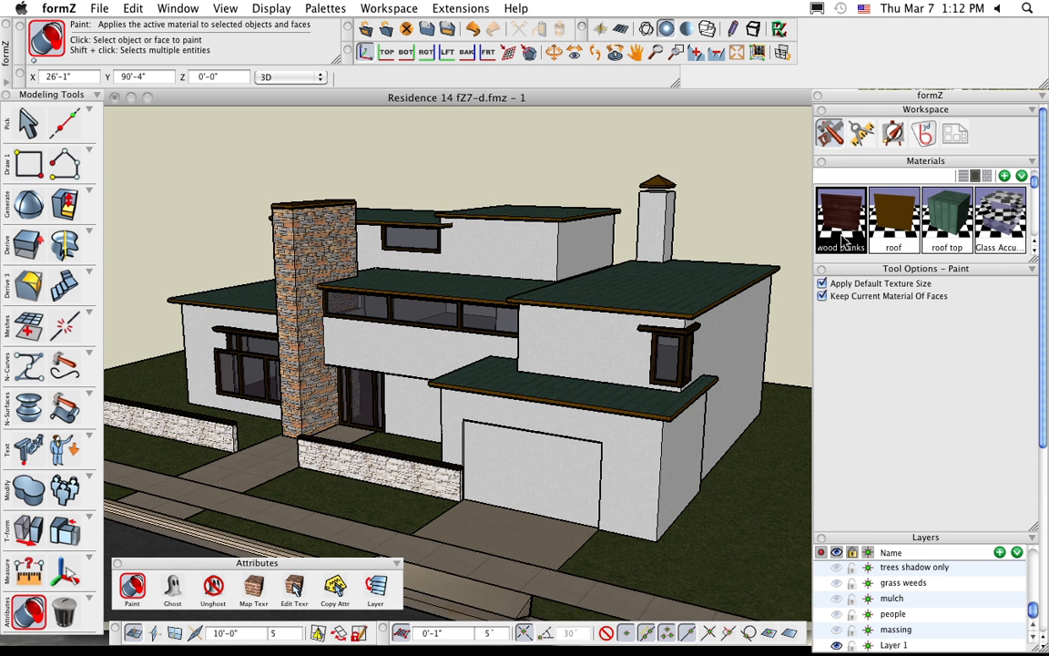
{"action": "left_click_drag", "start_coordinate": [846, 217], "coordinate": [544, 461]}
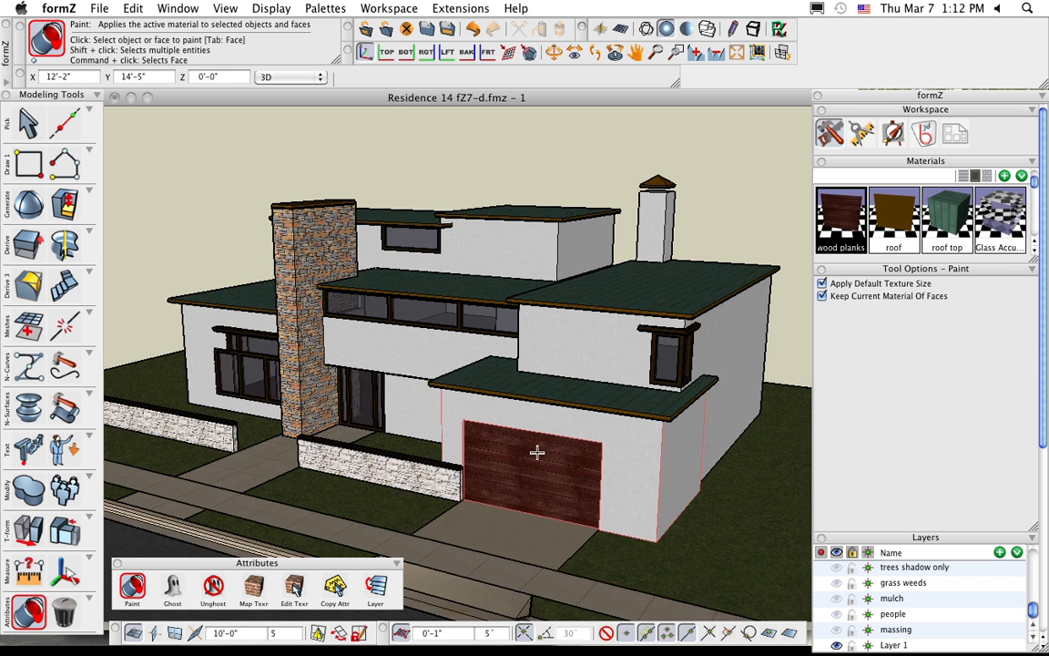
{"action": "scroll", "coordinate": [539, 453], "scroll_direction": "down", "scroll_amount": 3}
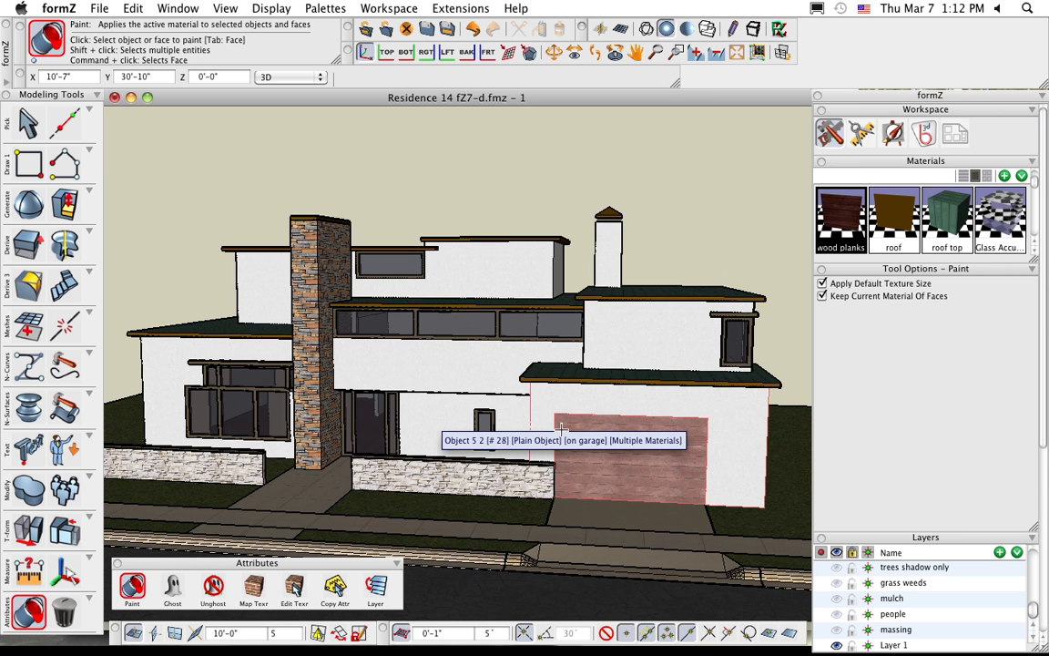
{"action": "mouse_move", "coordinate": [643, 319]}
{"action": "middle_mouse_down"}
{"action": "mouse_move", "coordinate": [595, 388]}
{"action": "mouse_move", "coordinate": [607, 342]}
{"action": "middle_mouse_up"}
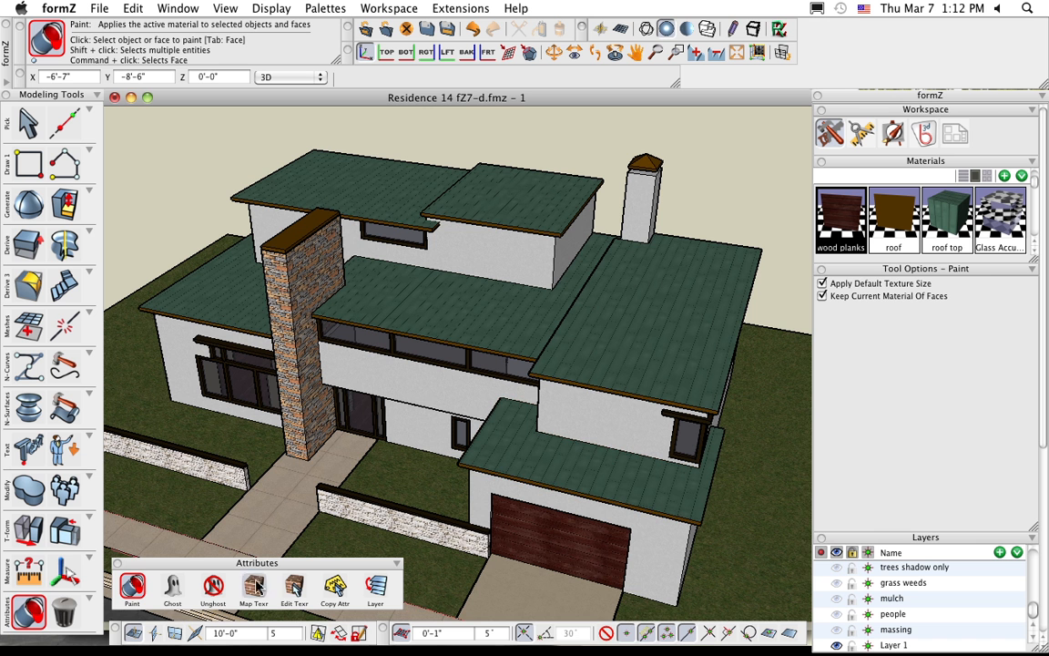
Step: Edit the texture map of the garage roof's top face, stretching its tiling to 4'-6" horizontally and 4'-9 1/16" vertically
{"action": "left_click", "coordinate": [294, 590]}
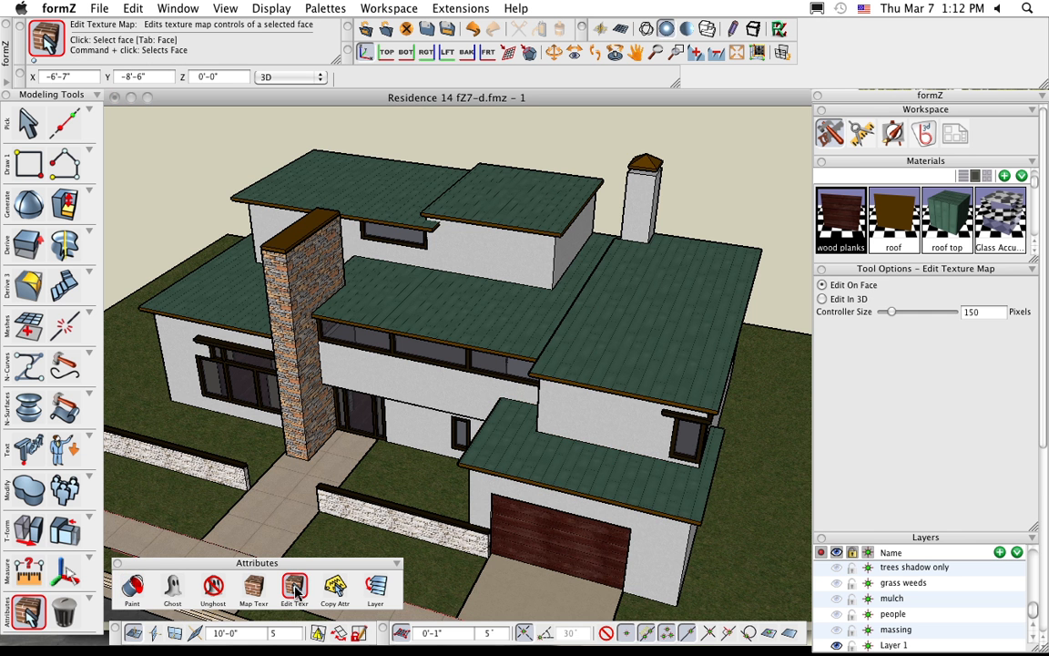
{"action": "scroll", "coordinate": [496, 448], "scroll_direction": "up", "scroll_amount": 5}
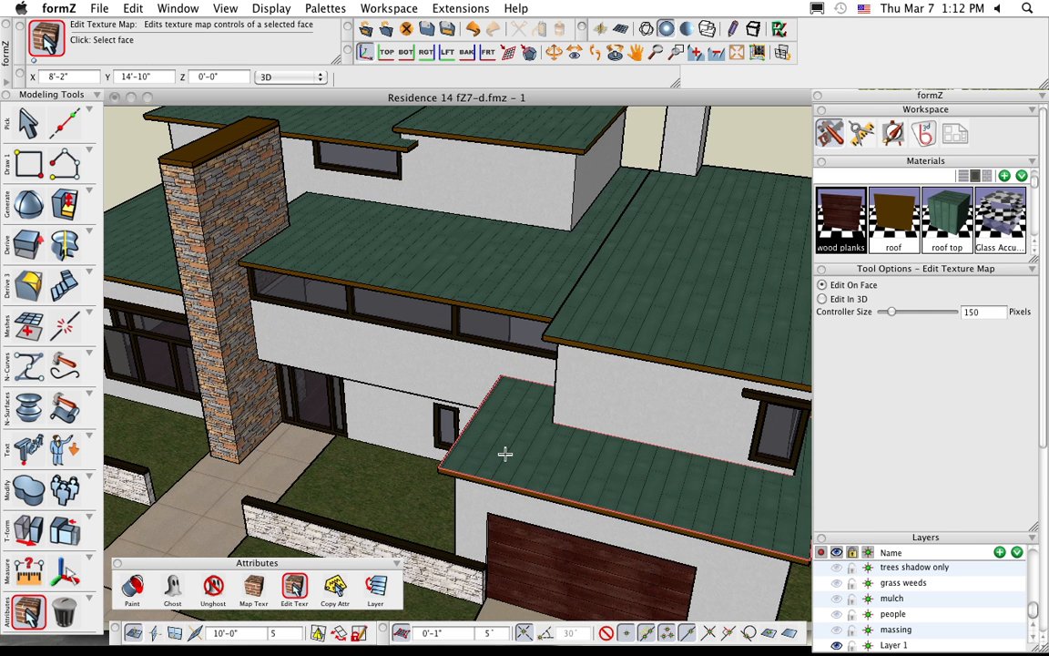
{"action": "left_click", "coordinate": [505, 457]}
{"action": "middle_click_drag", "start_coordinate": [519, 481], "coordinate": [485, 474]}
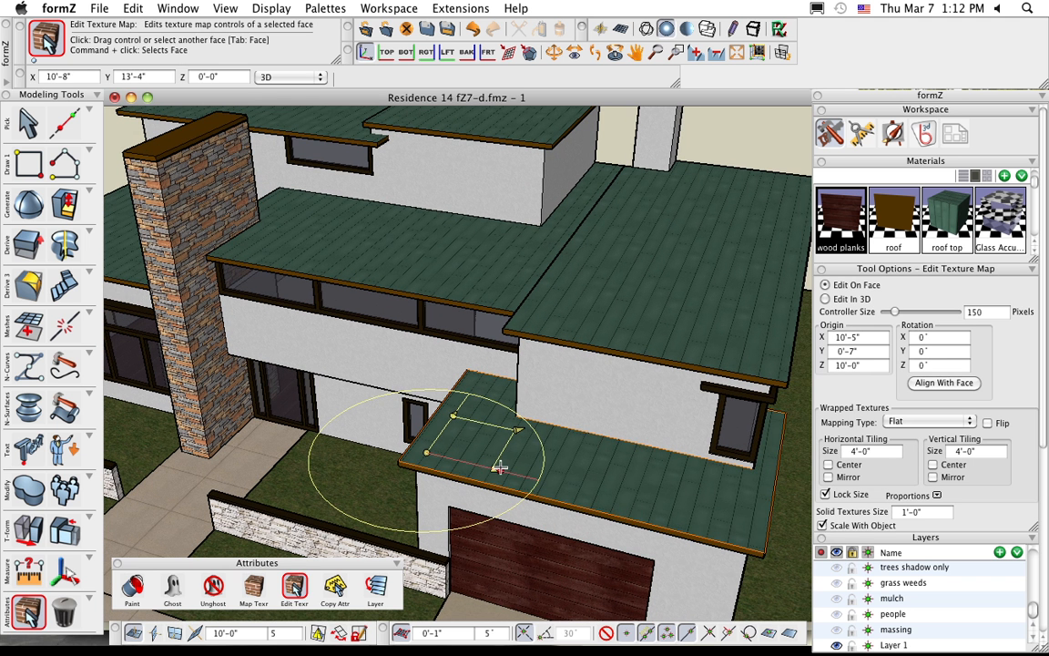
{"action": "mouse_move", "coordinate": [495, 469]}
{"action": "left_mouse_down"}
{"action": "mouse_move", "coordinate": [534, 478]}
{"action": "mouse_move", "coordinate": [502, 471]}
{"action": "left_mouse_up"}
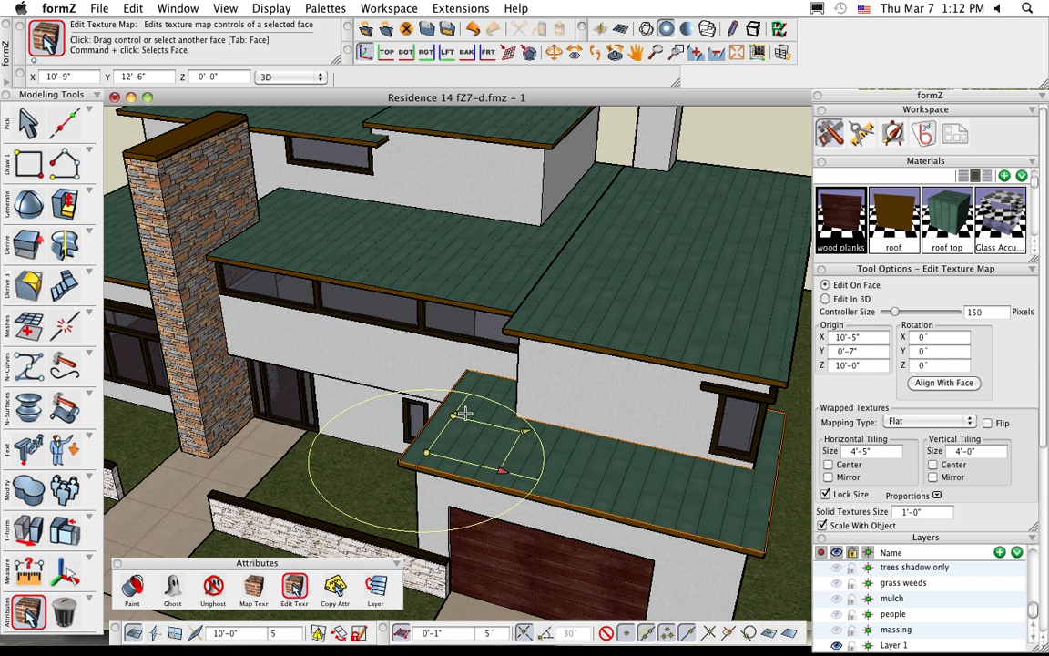
{"action": "left_click_drag", "start_coordinate": [455, 413], "coordinate": [458, 420]}
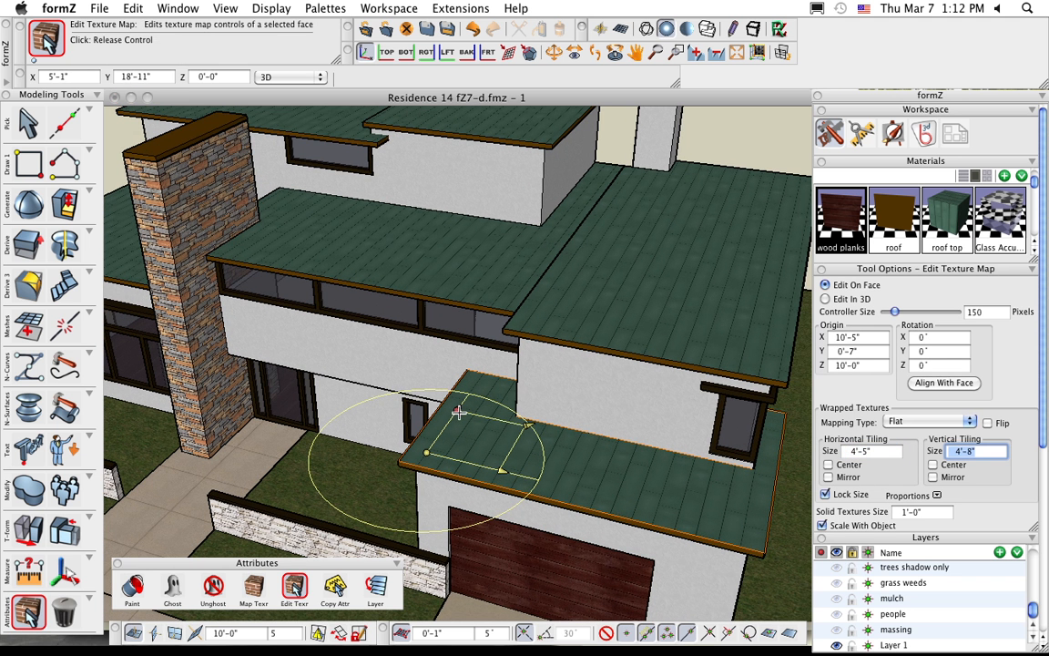
{"action": "left_click", "coordinate": [458, 413]}
{"action": "left_click", "coordinate": [528, 425]}
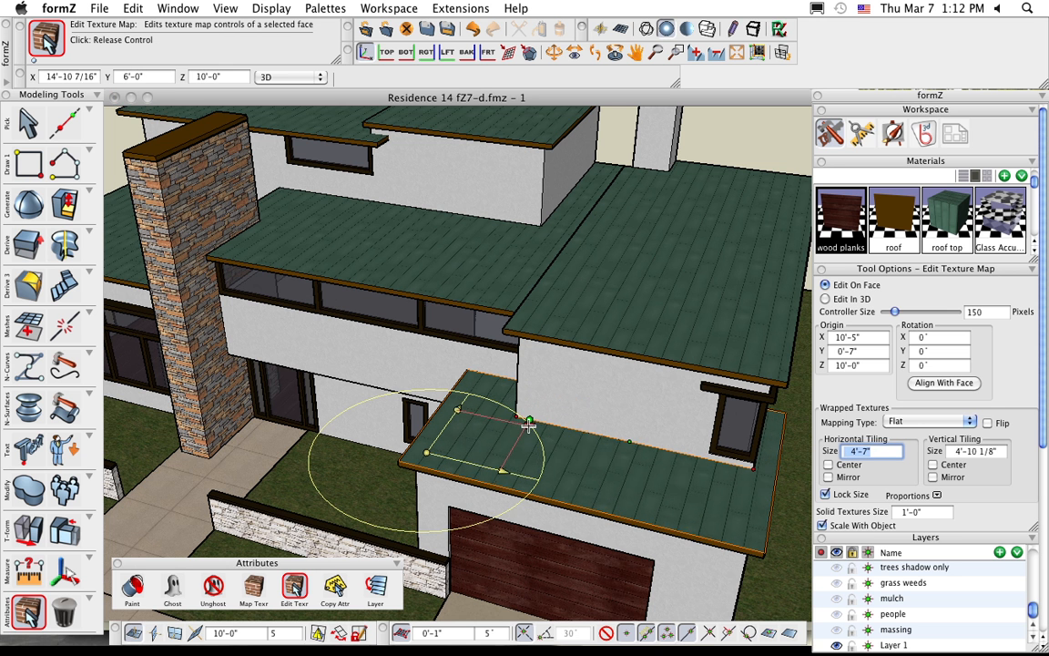
{"action": "left_click", "coordinate": [535, 433]}
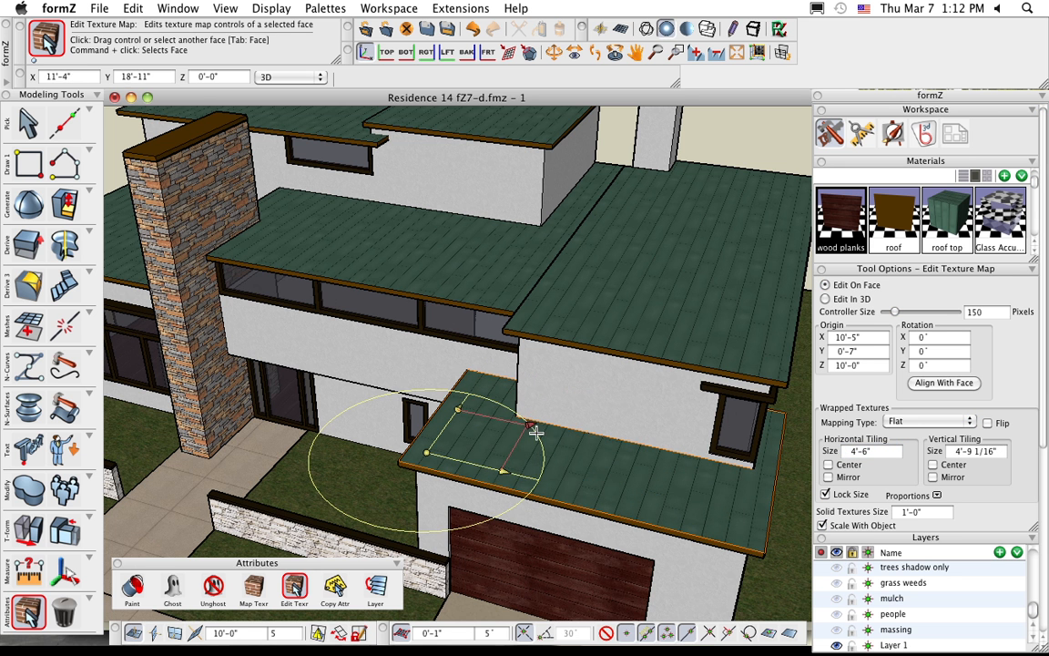
Step: Try rotating the texture on the garage roof's top face and move its origin to X 10'-3", Y 0'-4"
{"action": "left_click", "coordinate": [535, 431]}
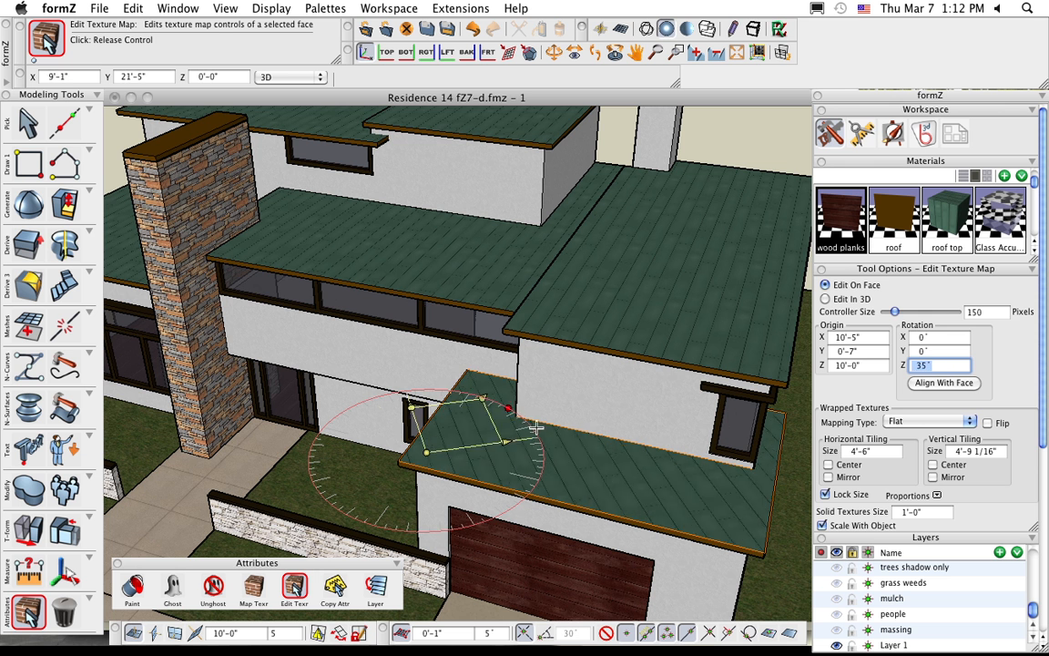
{"action": "left_click", "coordinate": [549, 442]}
{"action": "left_click", "coordinate": [426, 452]}
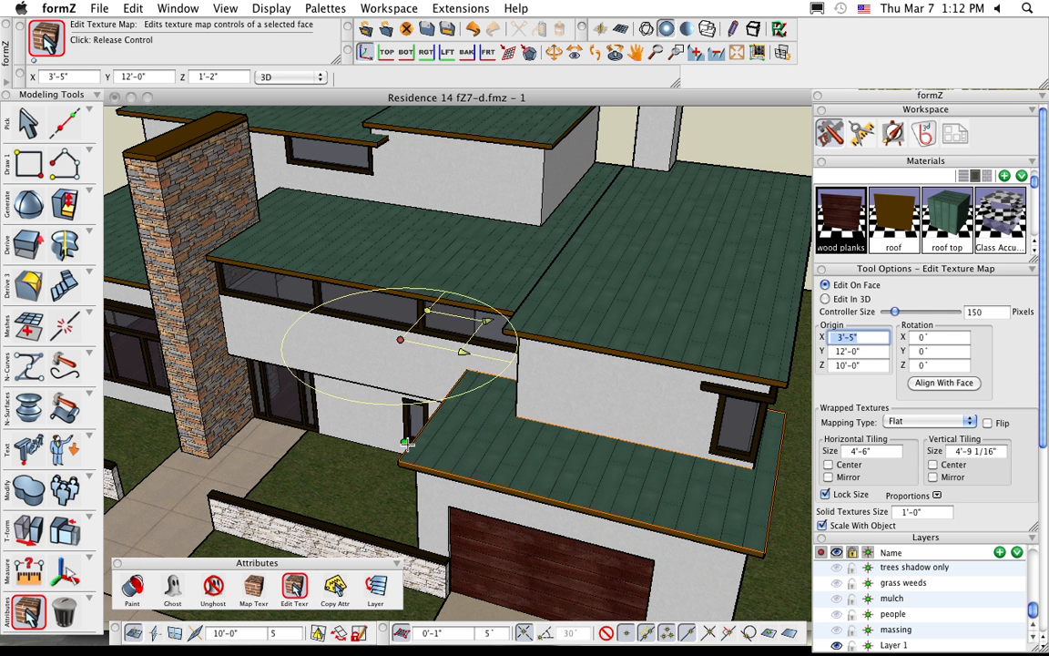
{"action": "left_click", "coordinate": [422, 456]}
Step: Widen the horizontal tiling of the garage roof's top face texture to 5'-6"
{"action": "scroll", "coordinate": [450, 462], "scroll_direction": "down", "scroll_amount": 2}
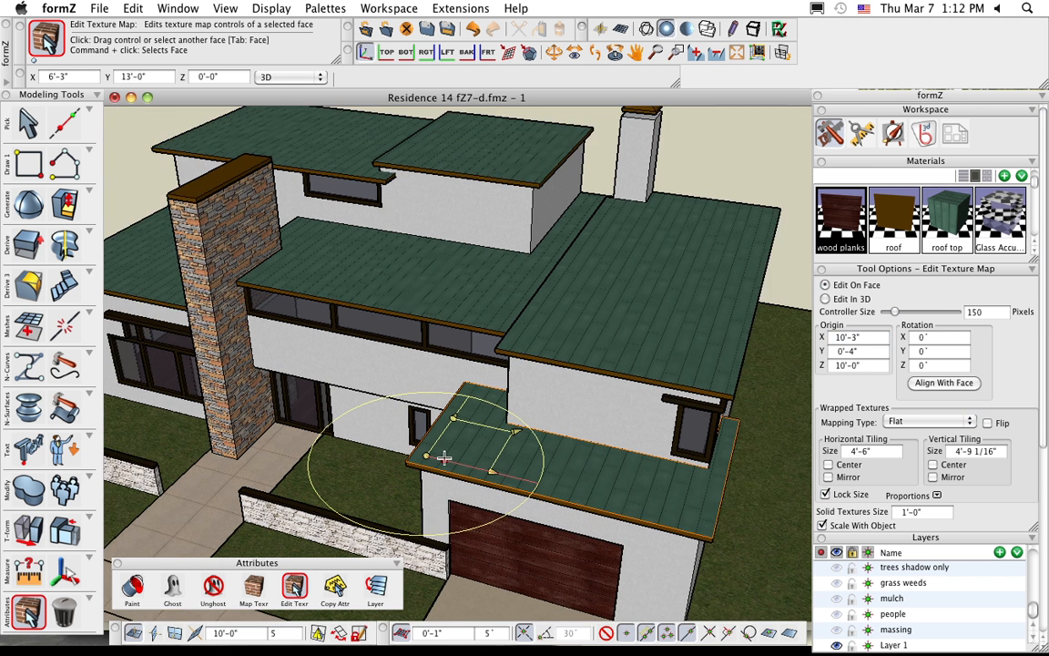
{"action": "scroll", "coordinate": [443, 458], "scroll_direction": "up", "scroll_amount": 2}
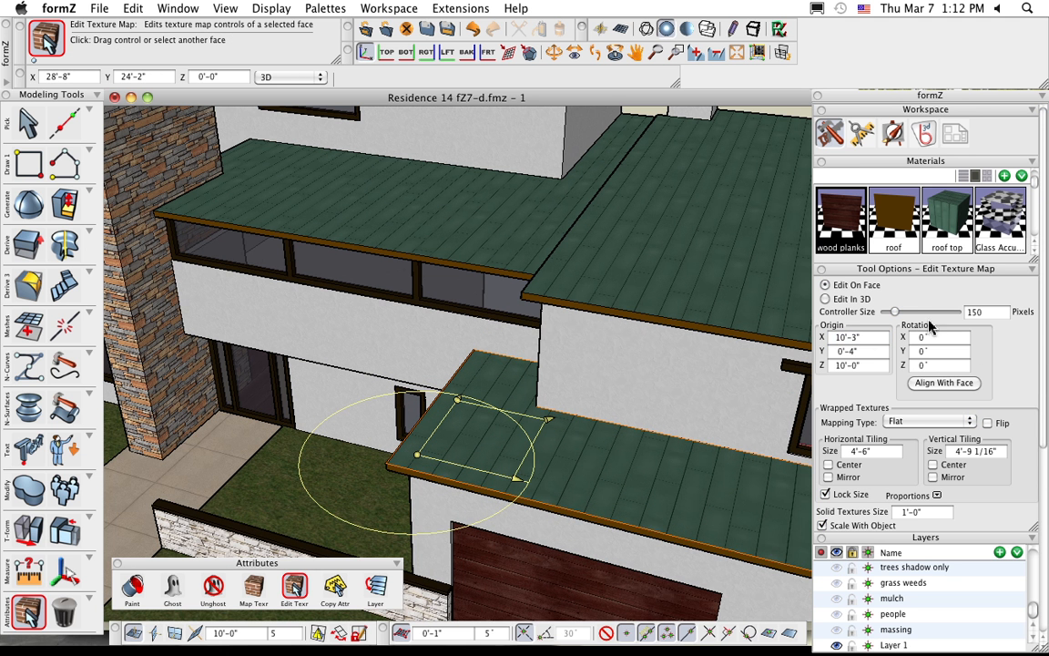
{"action": "left_click", "coordinate": [517, 478]}
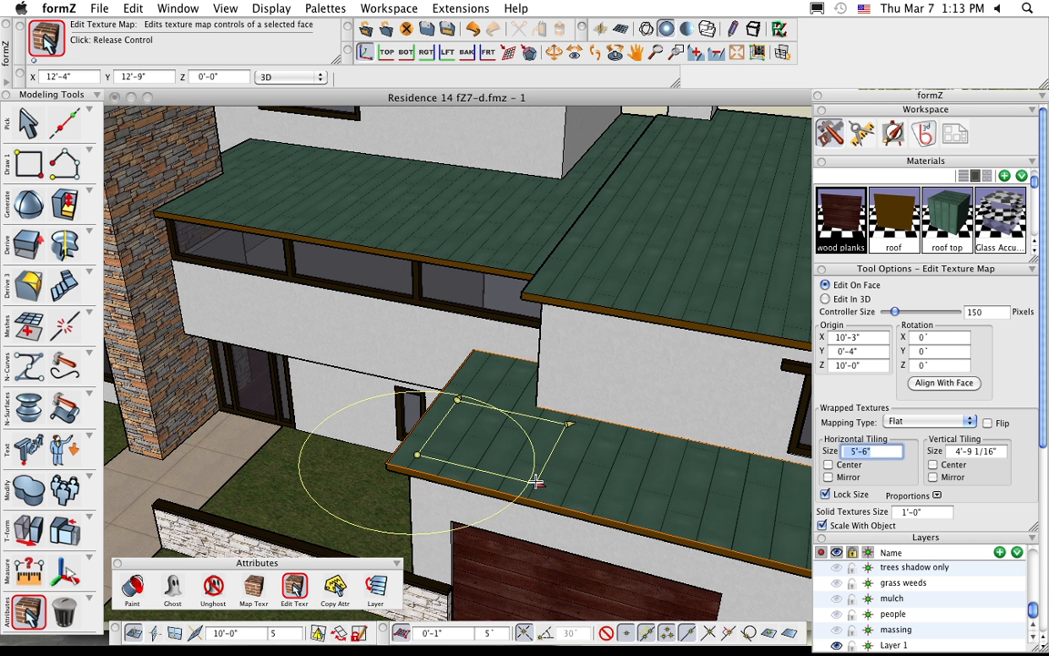
{"action": "left_click", "coordinate": [537, 480]}
{"action": "left_click_drag", "start_coordinate": [873, 451], "coordinate": [822, 456]}
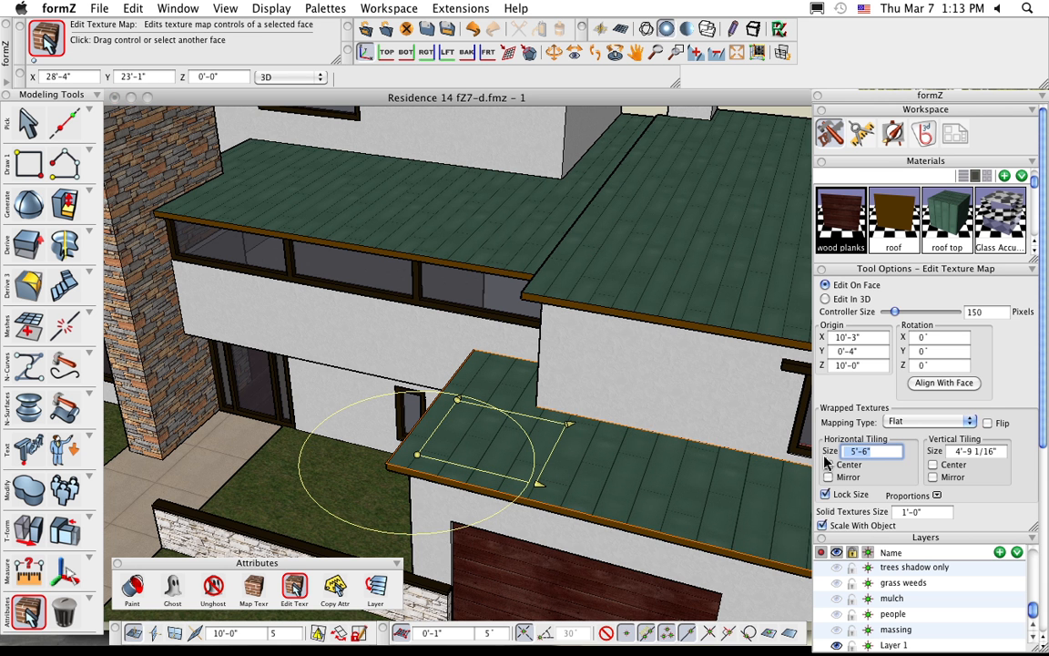
Step: Examine the wood planks on the garage door and the stucco around it from several distances and angles
{"action": "scroll", "coordinate": [498, 388], "scroll_direction": "down", "scroll_amount": 2}
{"action": "middle_click_drag", "start_coordinate": [614, 429], "coordinate": [594, 406]}
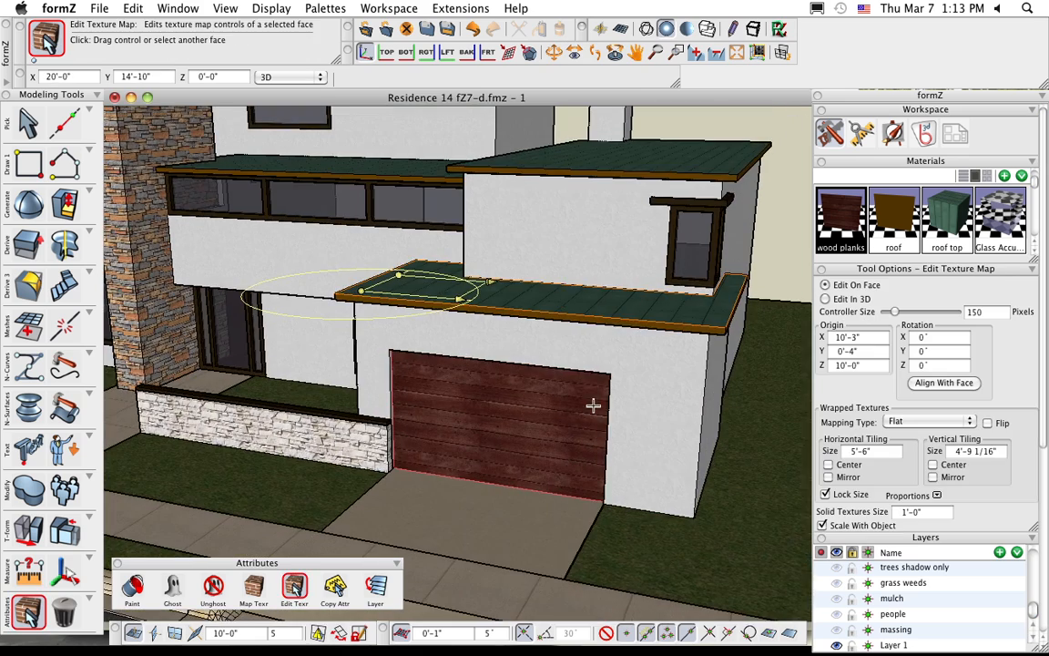
{"action": "scroll", "coordinate": [569, 378], "scroll_direction": "up", "scroll_amount": 3}
{"action": "scroll", "coordinate": [586, 391], "scroll_direction": "up", "scroll_amount": 1}
{"action": "middle_click_drag", "start_coordinate": [677, 418], "coordinate": [615, 412]}
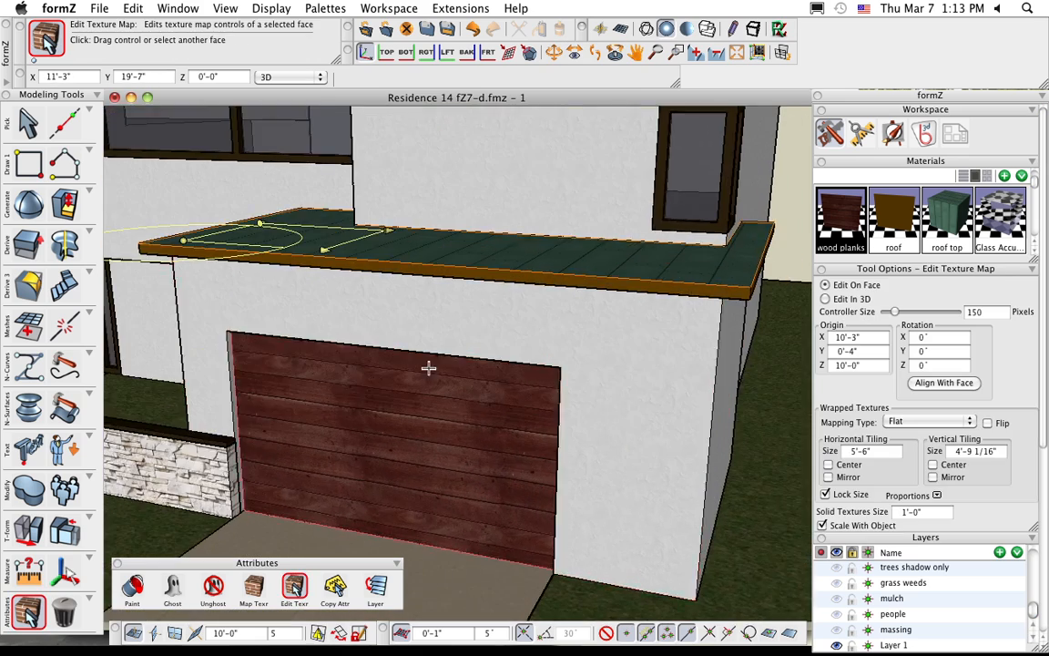
{"action": "scroll", "coordinate": [428, 368], "scroll_direction": "down", "scroll_amount": 3}
{"action": "scroll", "coordinate": [544, 412], "scroll_direction": "down", "scroll_amount": 2}
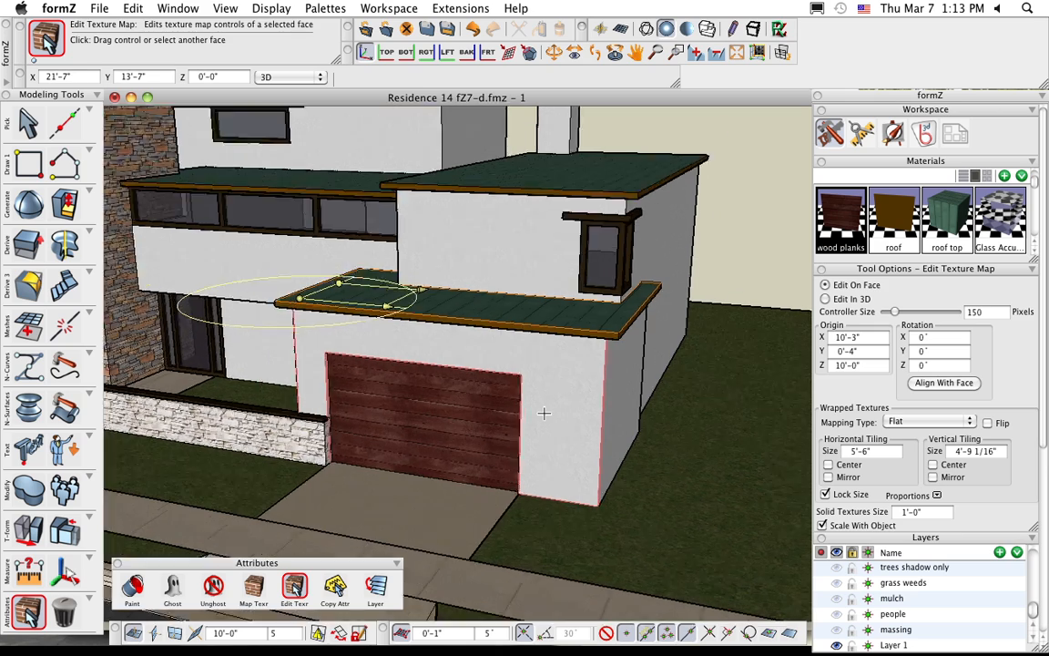
{"action": "scroll", "coordinate": [519, 416], "scroll_direction": "down", "scroll_amount": 2}
{"action": "mouse_move", "coordinate": [548, 419]}
{"action": "middle_mouse_down", "text": "shift"}
{"action": "mouse_move", "coordinate": [529, 405]}
{"action": "mouse_move", "coordinate": [543, 417]}
{"action": "middle_mouse_up", "text": "shift"}
{"action": "scroll", "coordinate": [537, 409], "scroll_direction": "up", "scroll_amount": 3}
{"action": "scroll", "coordinate": [545, 416], "scroll_direction": "up", "scroll_amount": 2}
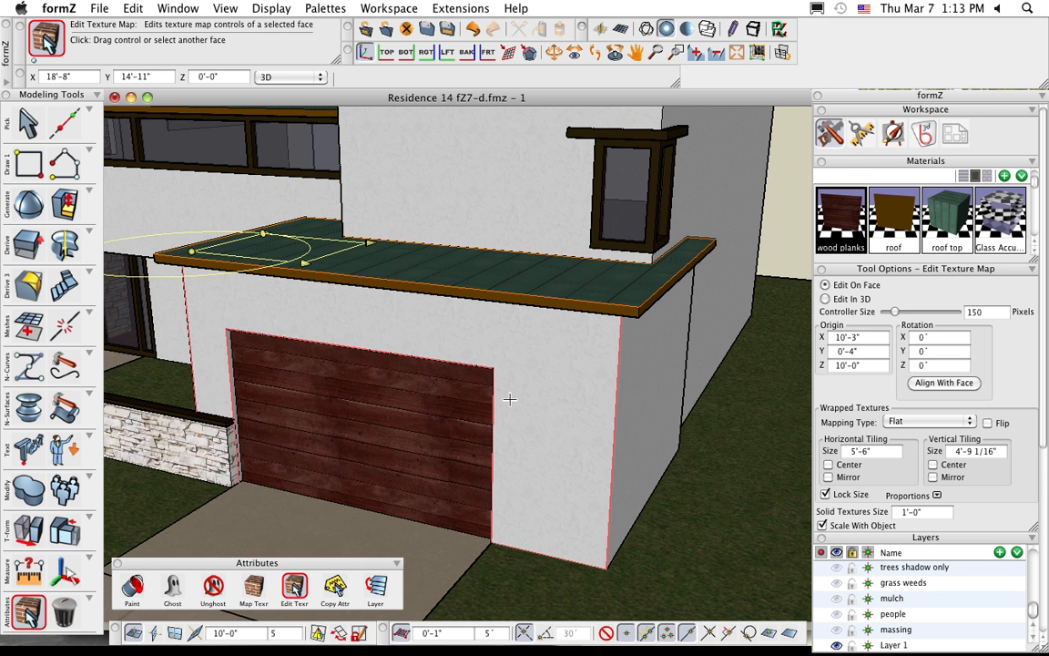
{"action": "scroll", "coordinate": [510, 399], "scroll_direction": "down", "scroll_amount": 3}
{"action": "scroll", "coordinate": [510, 399], "scroll_direction": "up", "scroll_amount": 2}
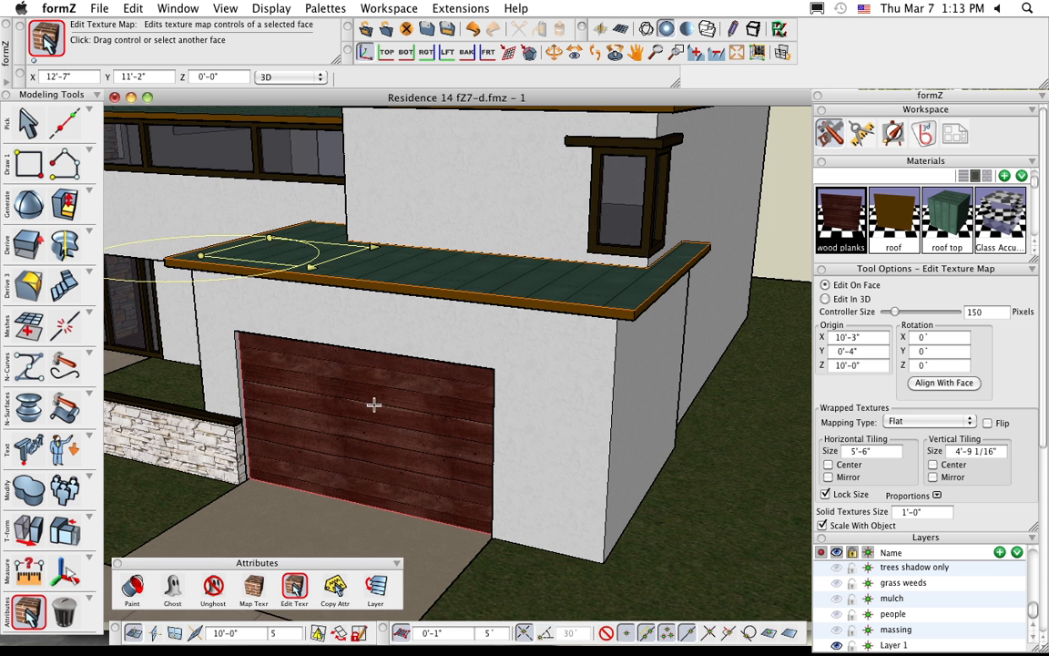
{"action": "scroll", "coordinate": [368, 429], "scroll_direction": "up", "scroll_amount": 1}
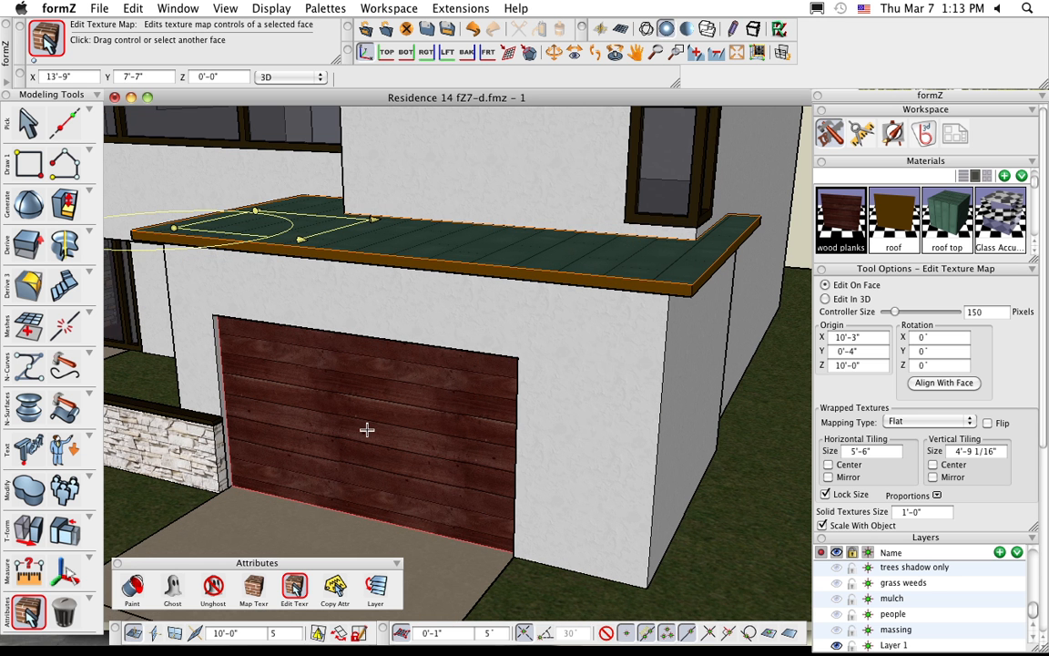
Step: Edit the texture map of the garage door face and scale its tiling to 4'-7 1/16" in both directions
{"action": "left_click", "coordinate": [276, 465]}
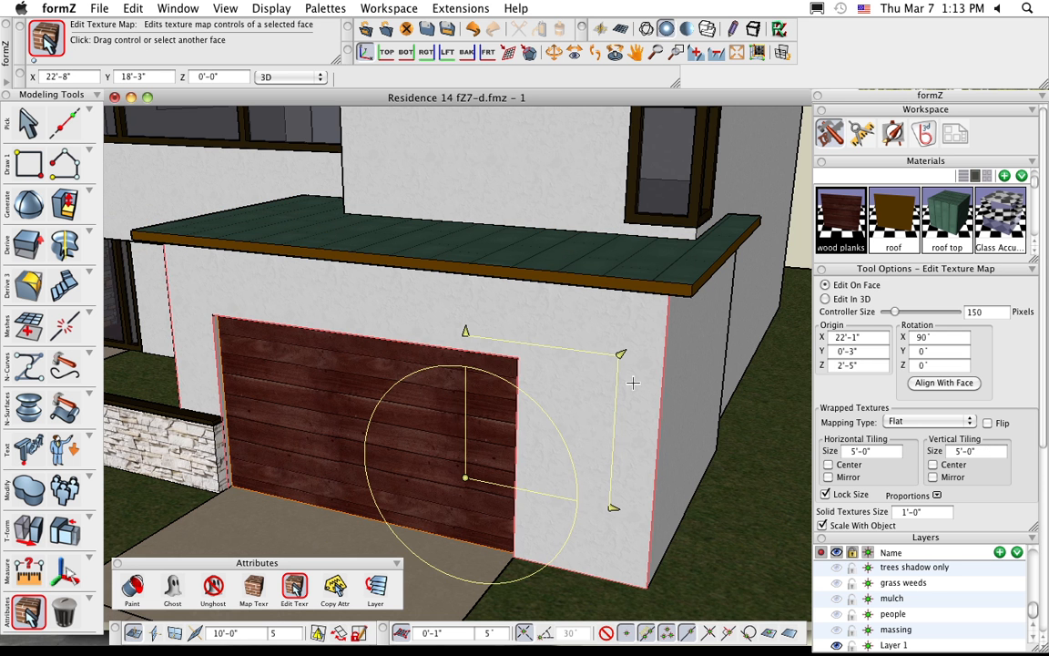
{"action": "left_click", "coordinate": [621, 352]}
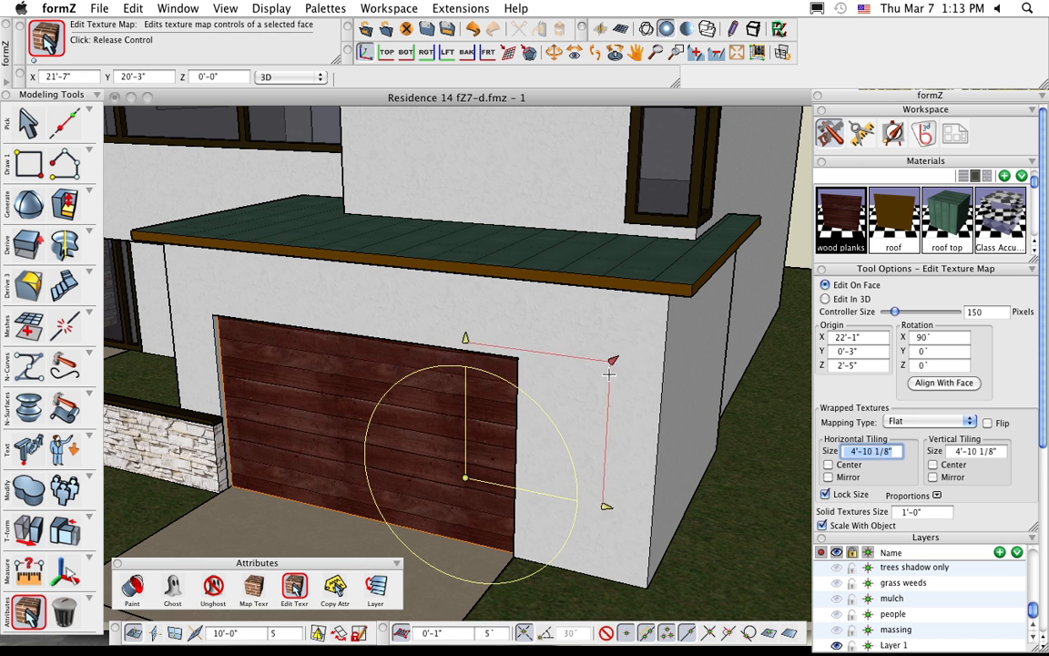
{"action": "left_click", "coordinate": [604, 379]}
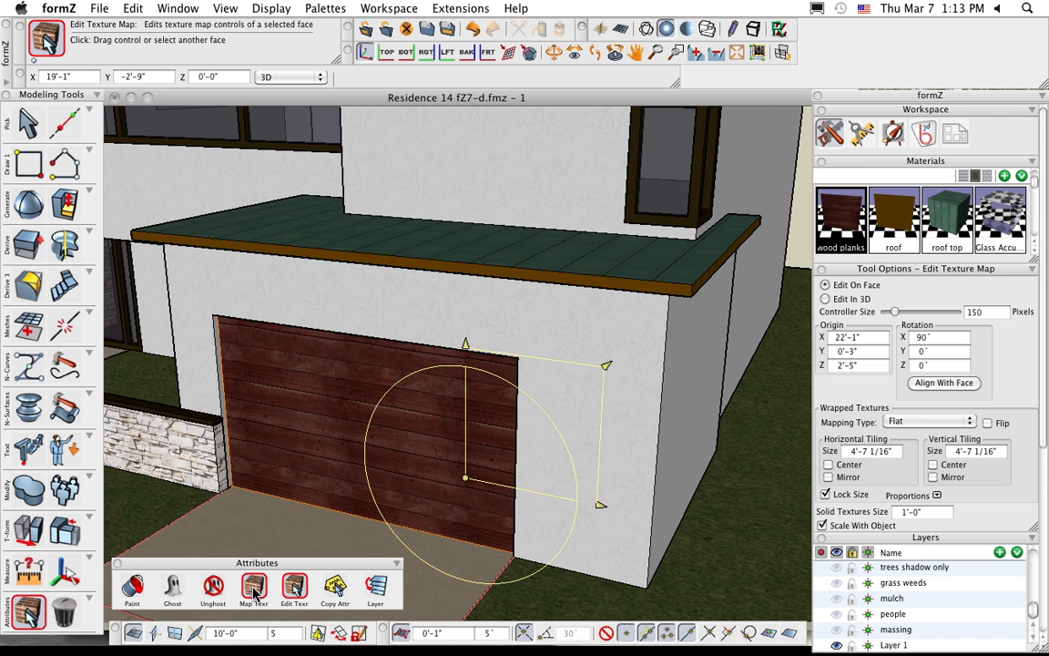
Step: Remap the garage's textures with Best Match Per Object at 4'-0", and scale the door face's tiling to 4'-10 7/16" in both directions
{"action": "left_click", "coordinate": [254, 590]}
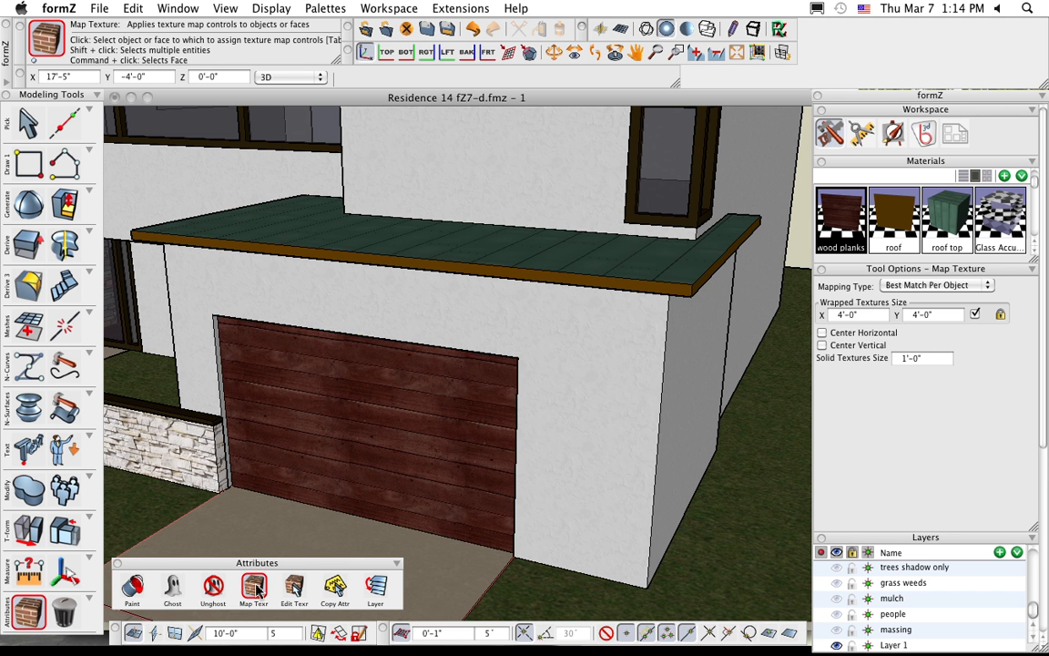
{"action": "left_click", "coordinate": [378, 414]}
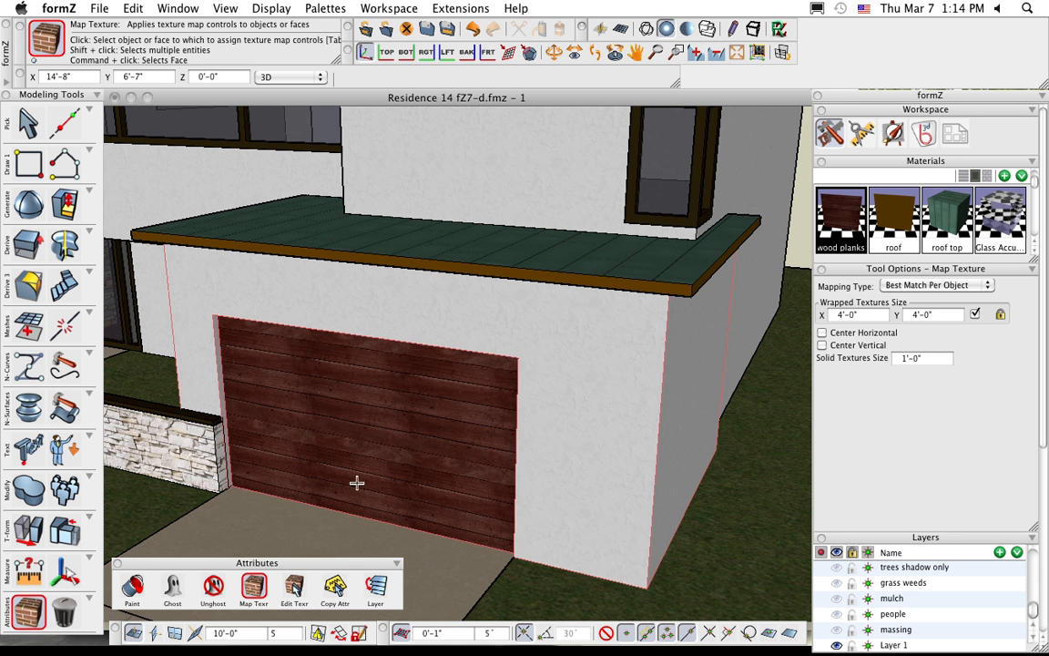
{"action": "left_click", "coordinate": [296, 590]}
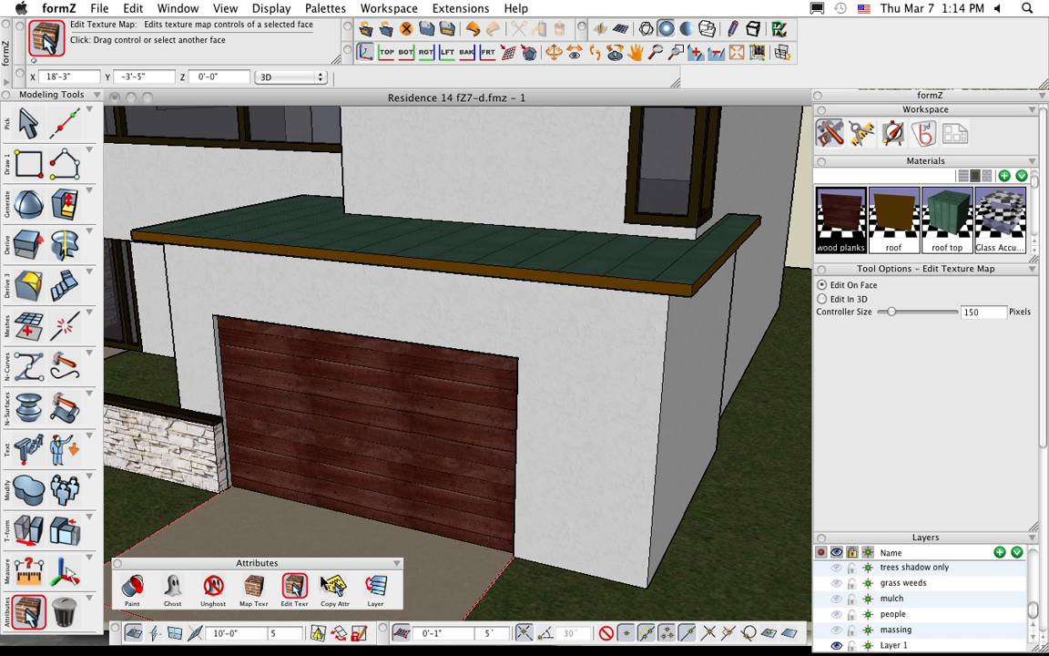
{"action": "left_click", "coordinate": [313, 400]}
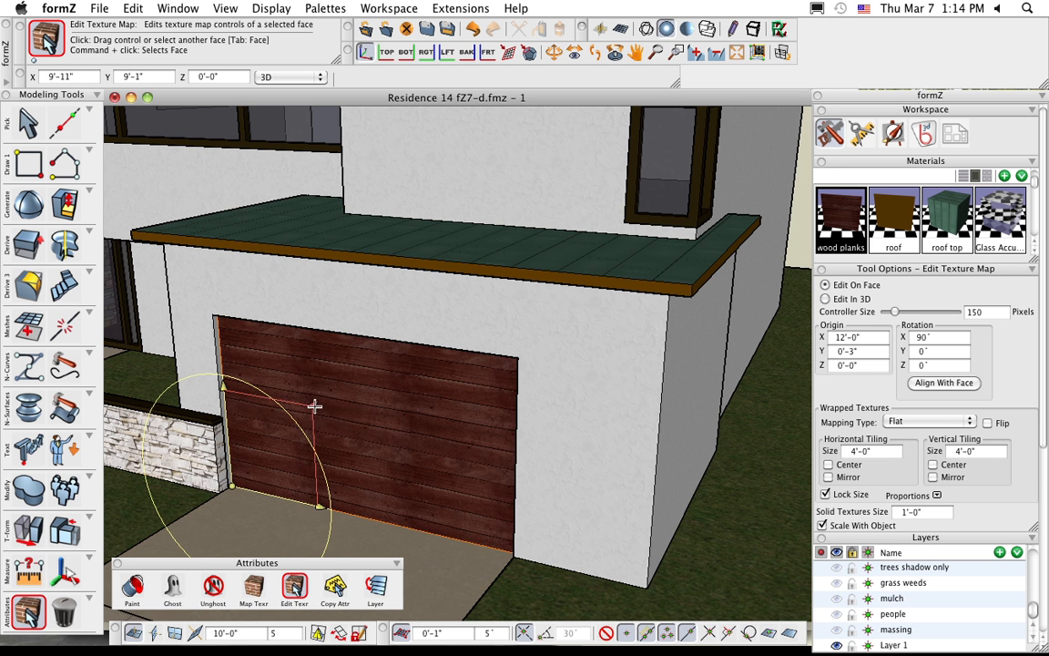
{"action": "left_click", "coordinate": [315, 409]}
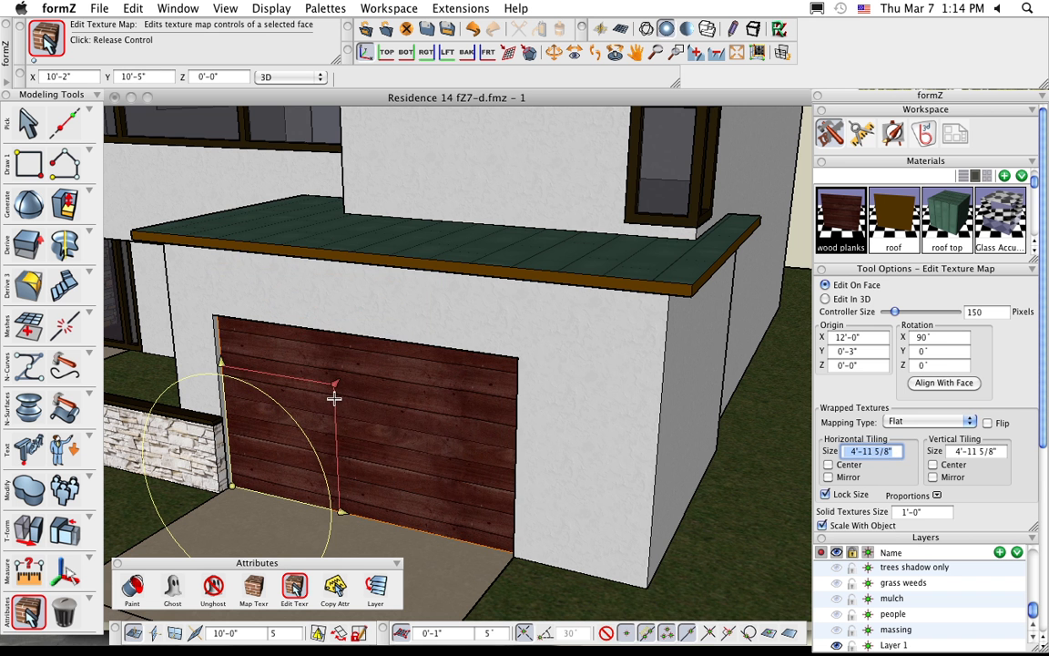
{"action": "left_click", "coordinate": [334, 401]}
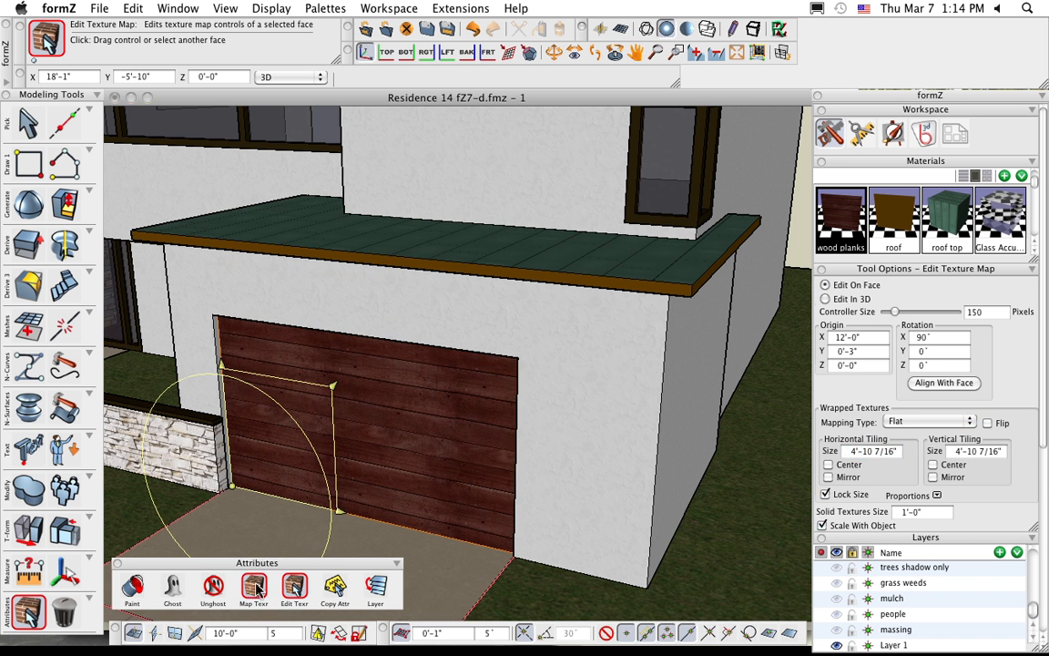
Step: Review the whole front of the house with its applied materials
{"action": "left_click", "coordinate": [256, 594]}
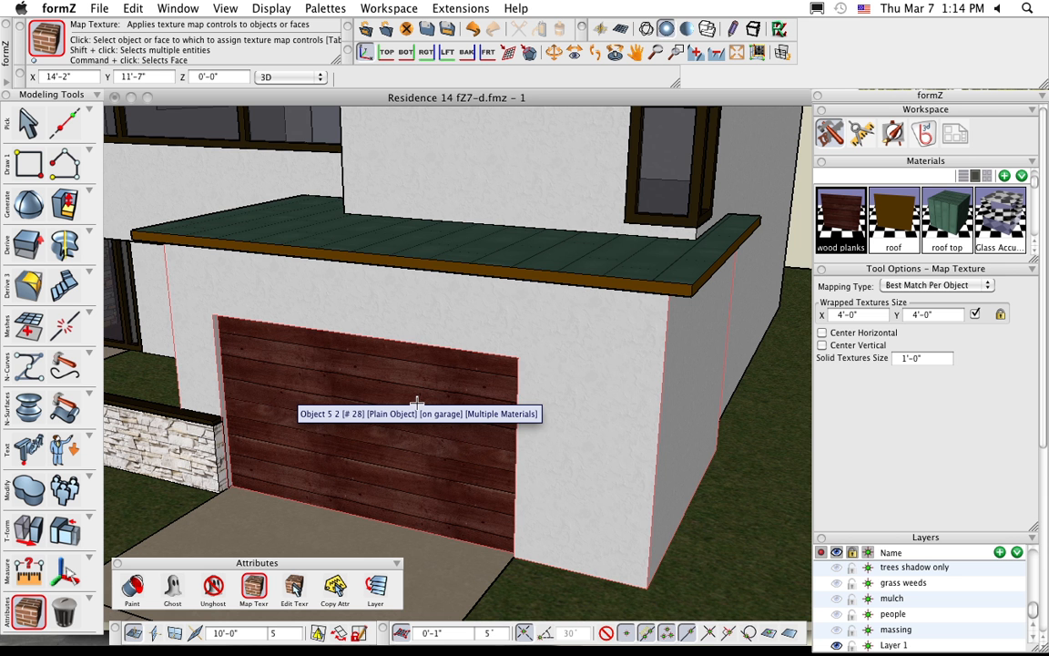
{"action": "scroll", "coordinate": [590, 439], "scroll_direction": "down", "scroll_amount": 3}
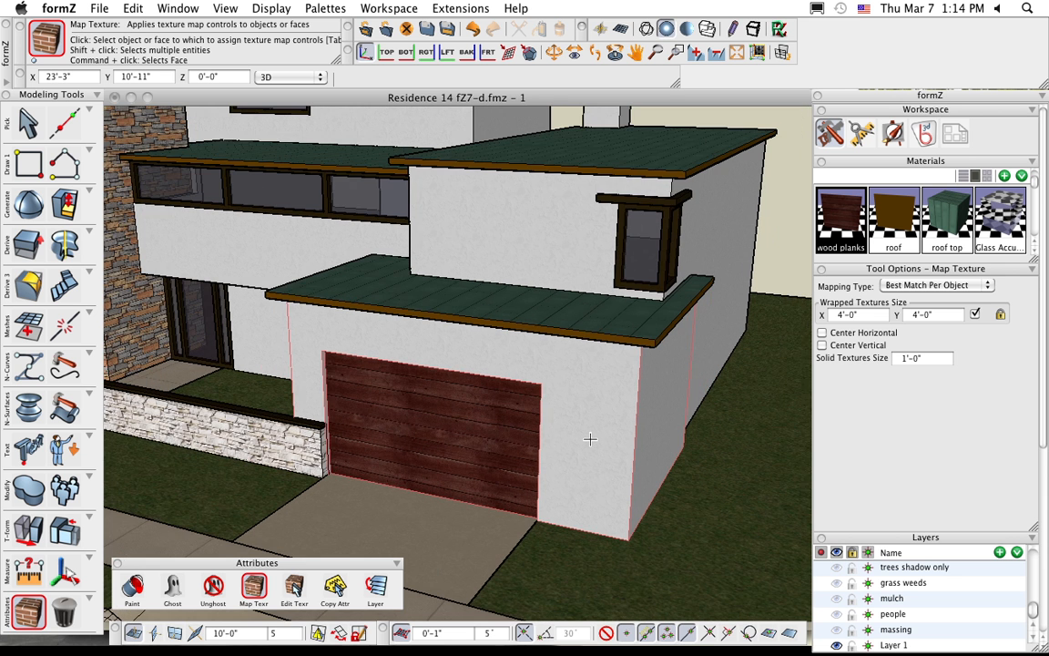
{"action": "scroll", "coordinate": [590, 439], "scroll_direction": "down", "scroll_amount": 5}
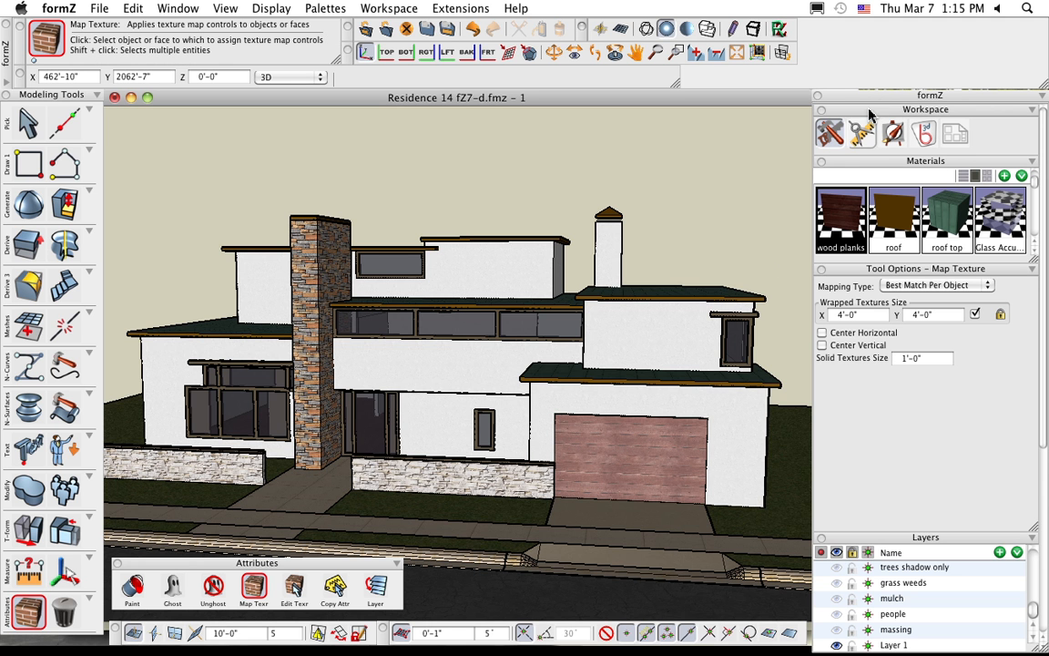
Step: Switch to the animation and rendering workspace and activate the Decal tool
{"action": "left_click", "coordinate": [894, 134]}
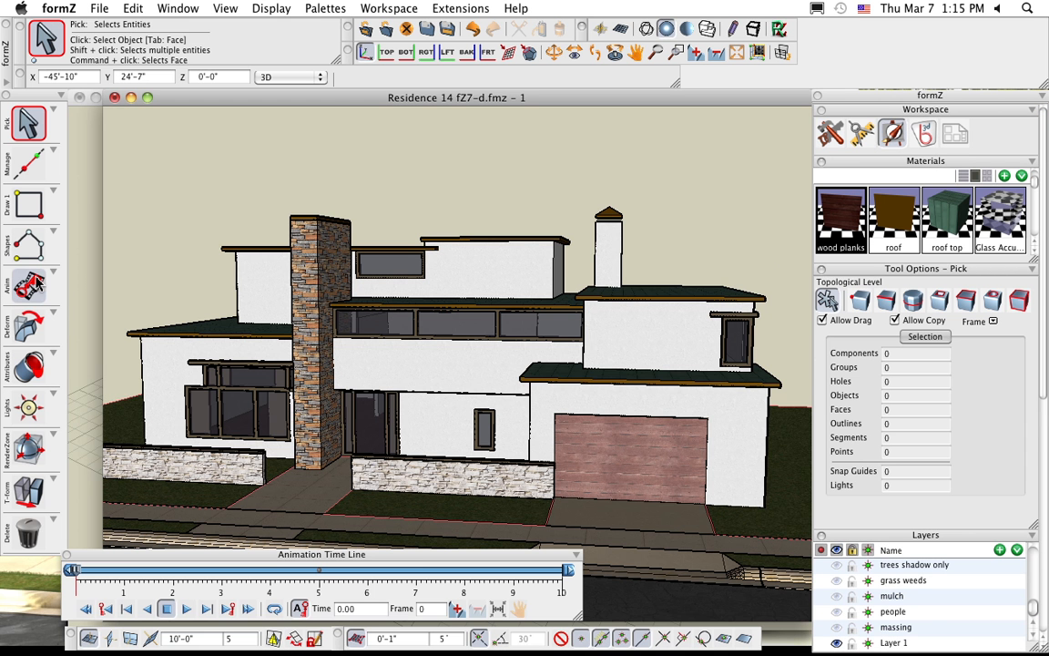
{"action": "mouse_move", "coordinate": [35, 415]}
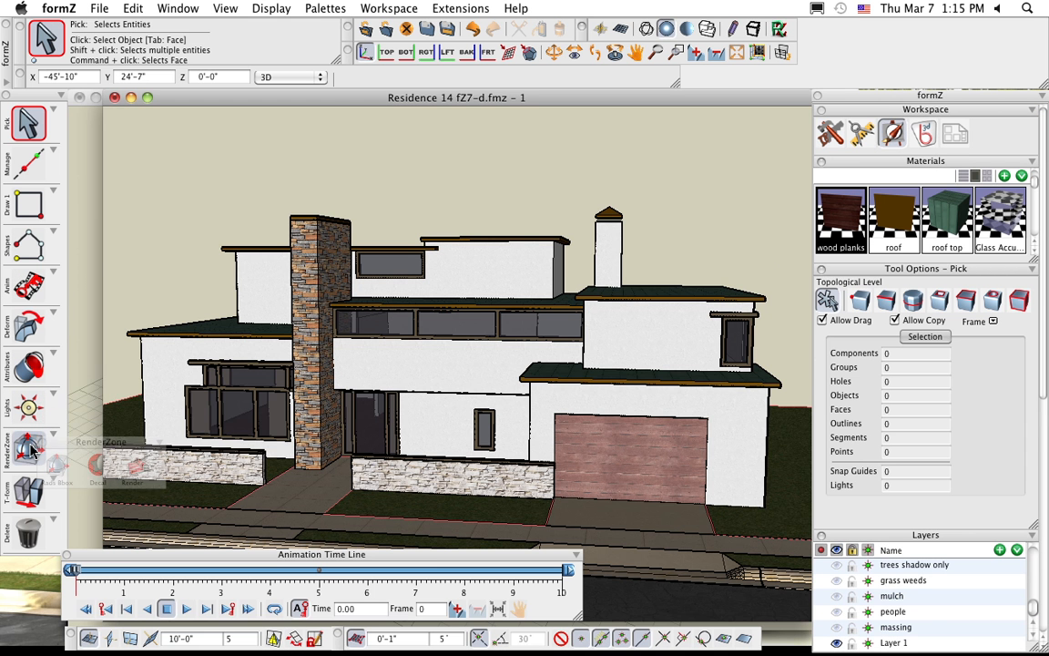
{"action": "mouse_move", "coordinate": [27, 446]}
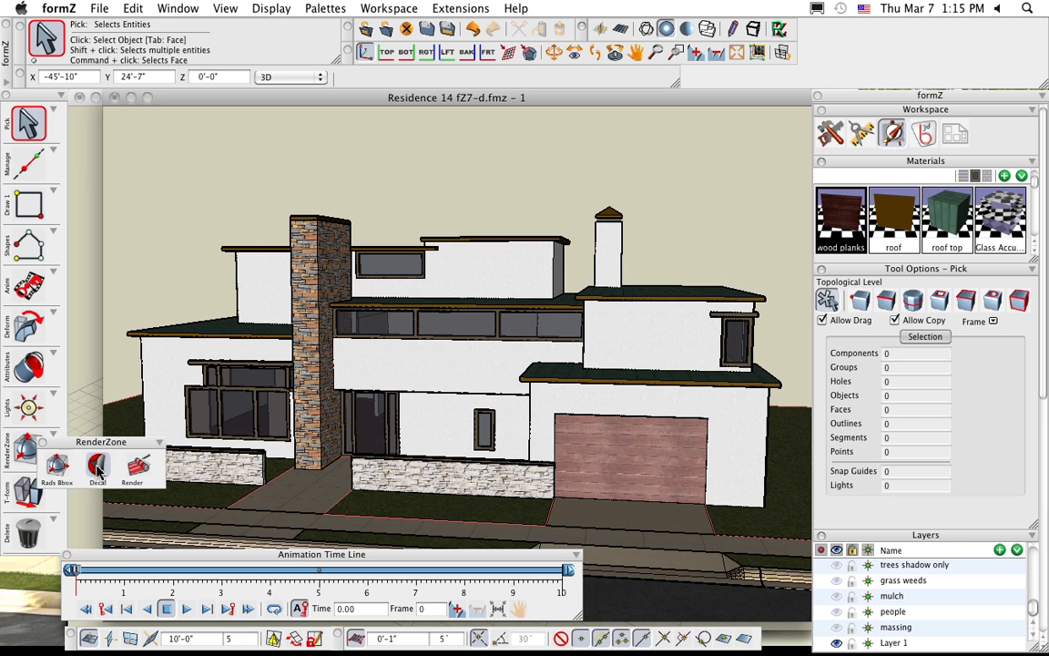
{"action": "left_click", "coordinate": [98, 467]}
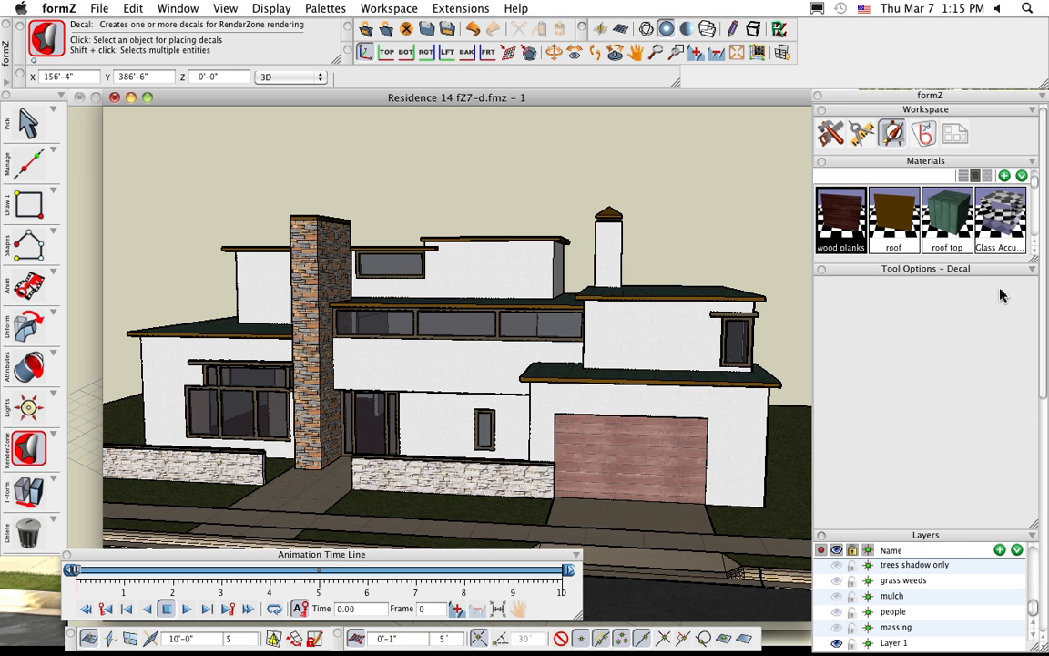
Step: Examine the mist transparency options of the wall mist material with its preview magnified
{"action": "scroll", "coordinate": [984, 242], "scroll_direction": "down", "scroll_amount": 1}
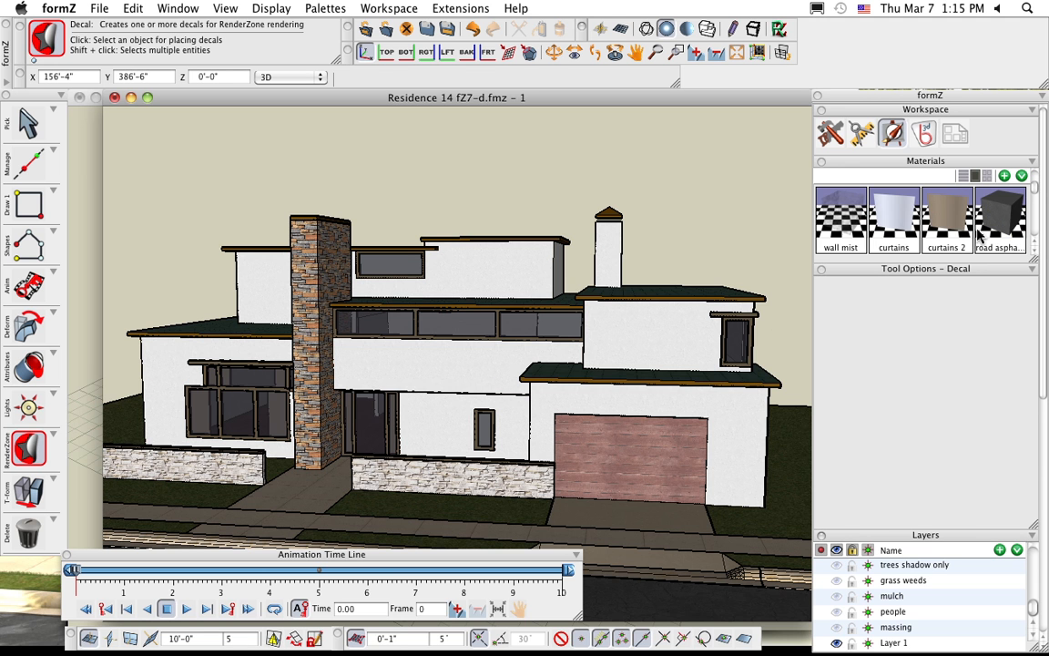
{"action": "left_click", "coordinate": [846, 228]}
{"action": "double_click", "coordinate": [839, 219]}
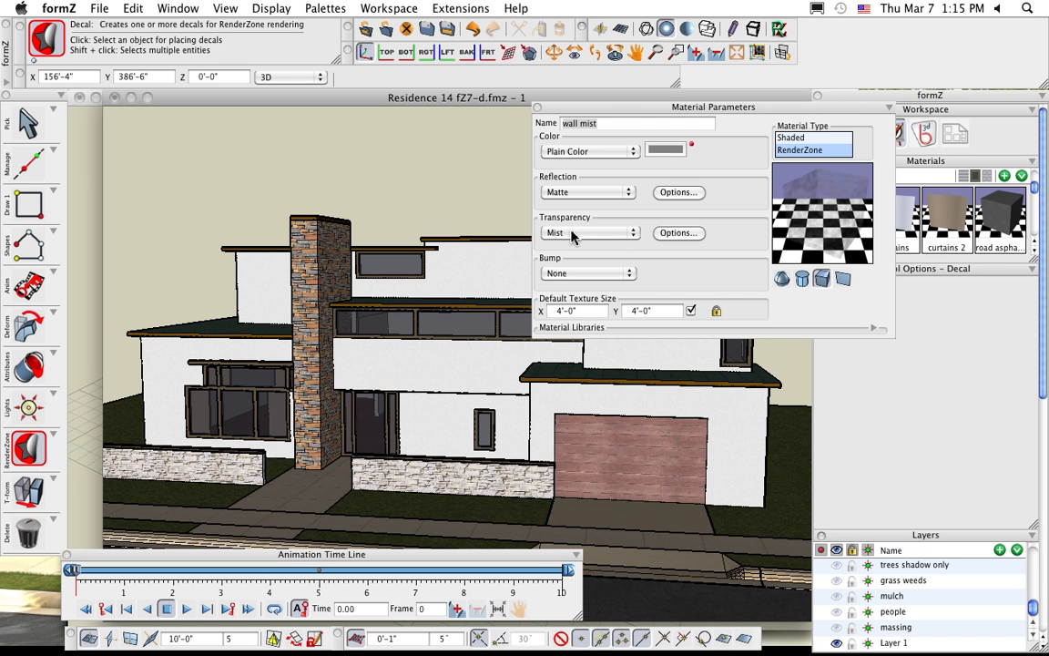
{"action": "left_click", "coordinate": [678, 233]}
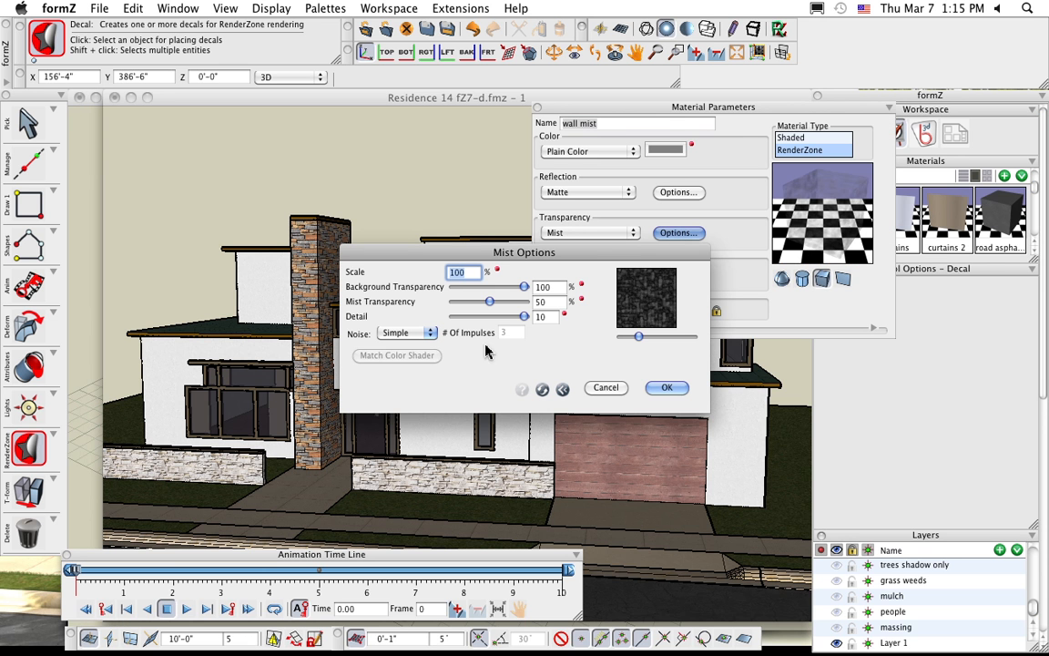
{"action": "left_click_drag", "start_coordinate": [638, 336], "coordinate": [622, 336]}
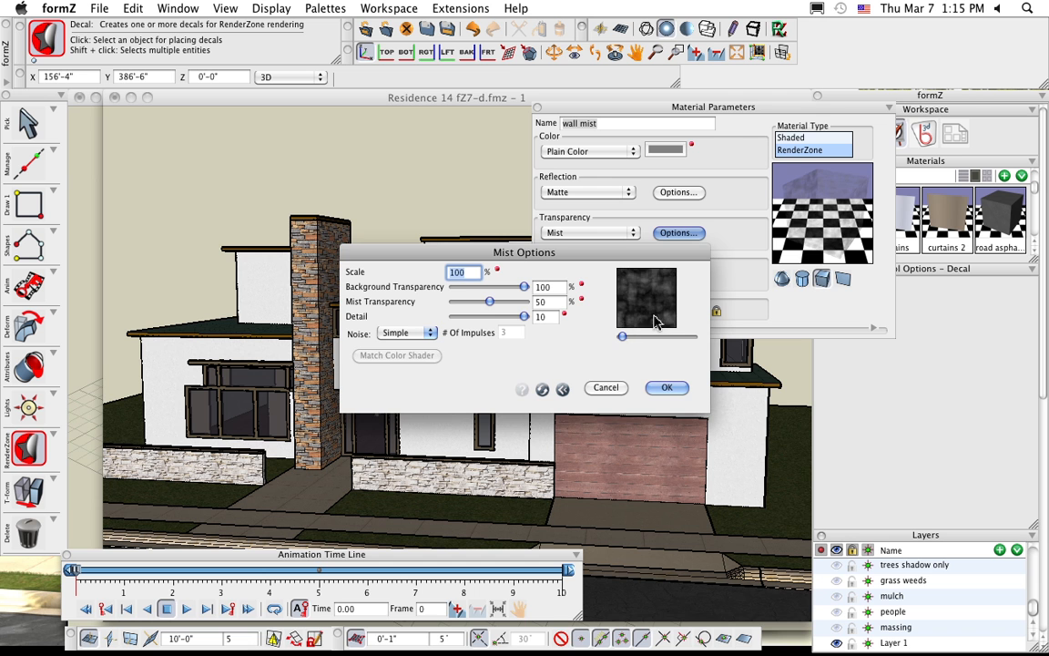
{"action": "left_click", "coordinate": [665, 389]}
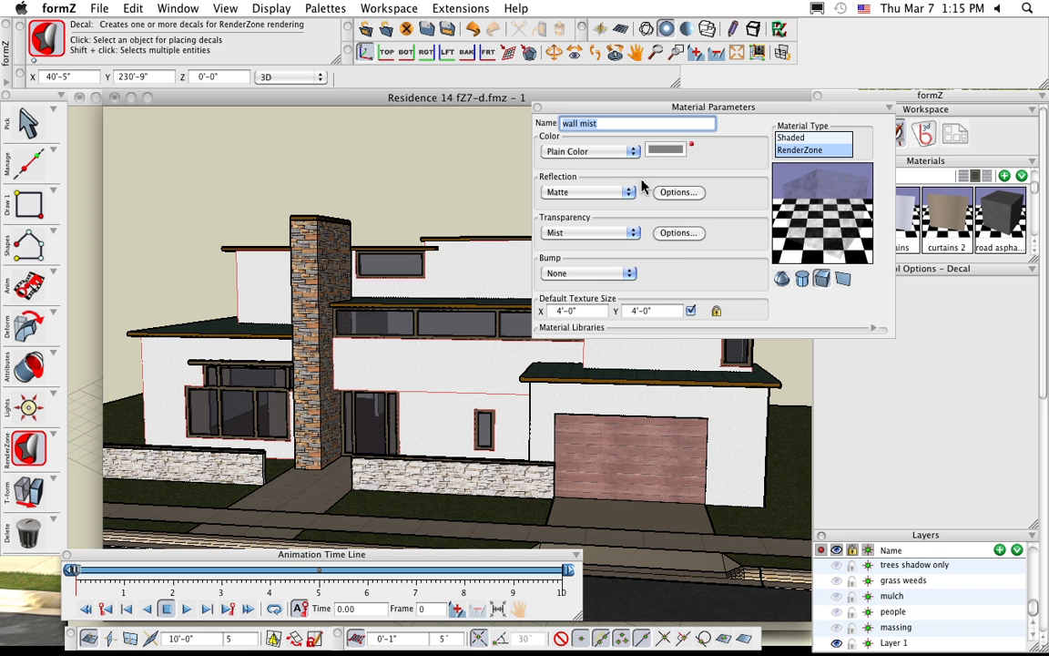
{"action": "left_click", "coordinate": [536, 106]}
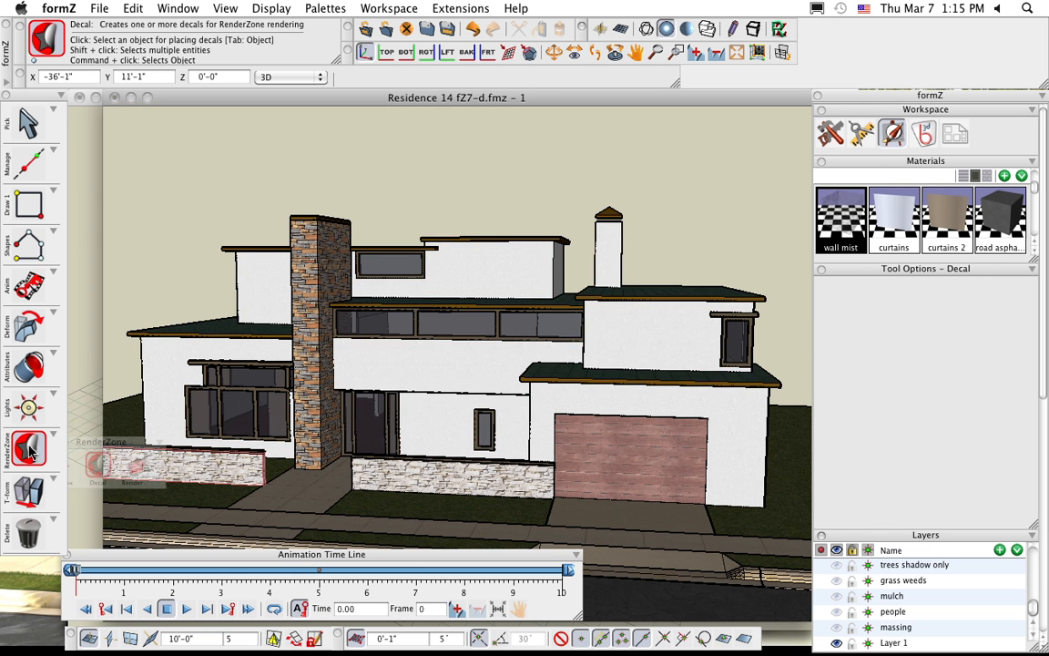
Step: Open the decals of the main house walls, turn on the Mist pattern decal and preview it in RenderZone
{"action": "left_click", "coordinate": [485, 368]}
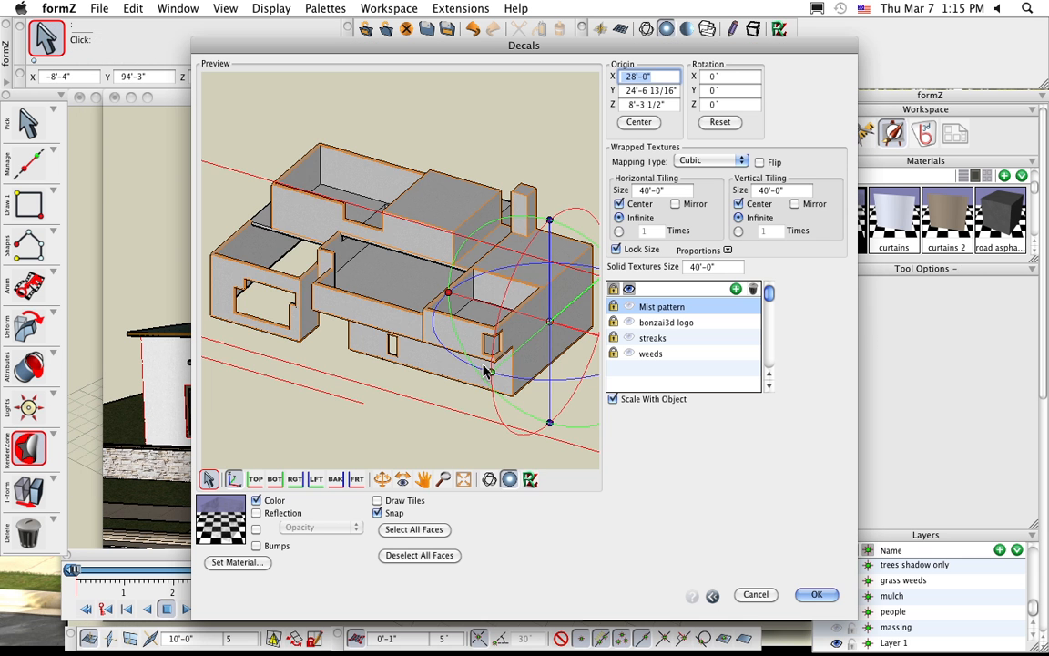
{"action": "scroll", "coordinate": [459, 317], "scroll_direction": "up", "scroll_amount": 5}
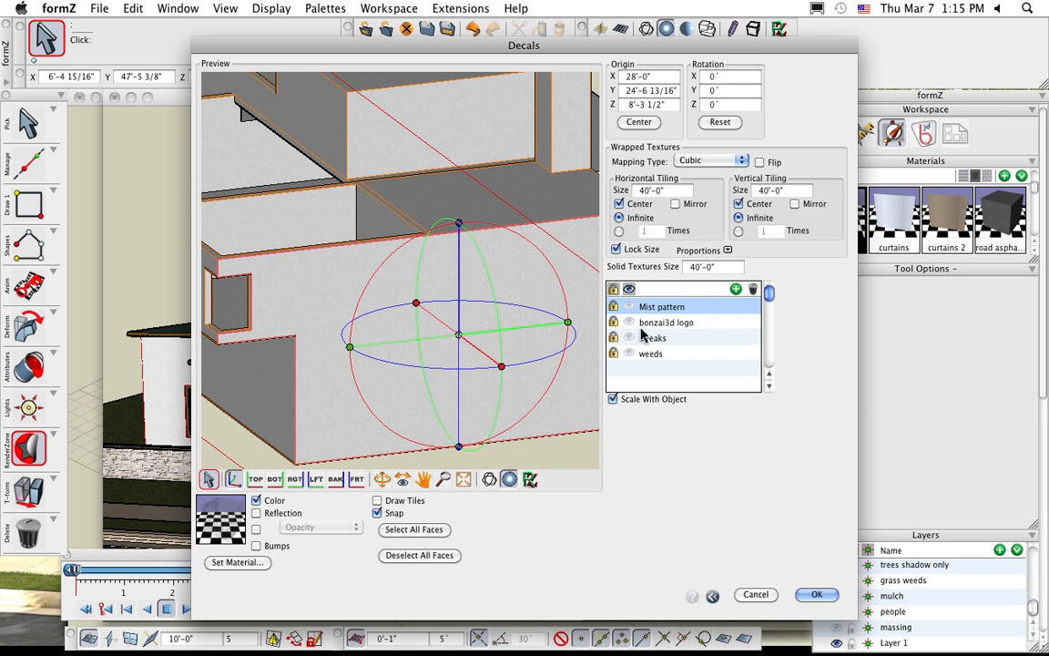
{"action": "left_click", "coordinate": [630, 307]}
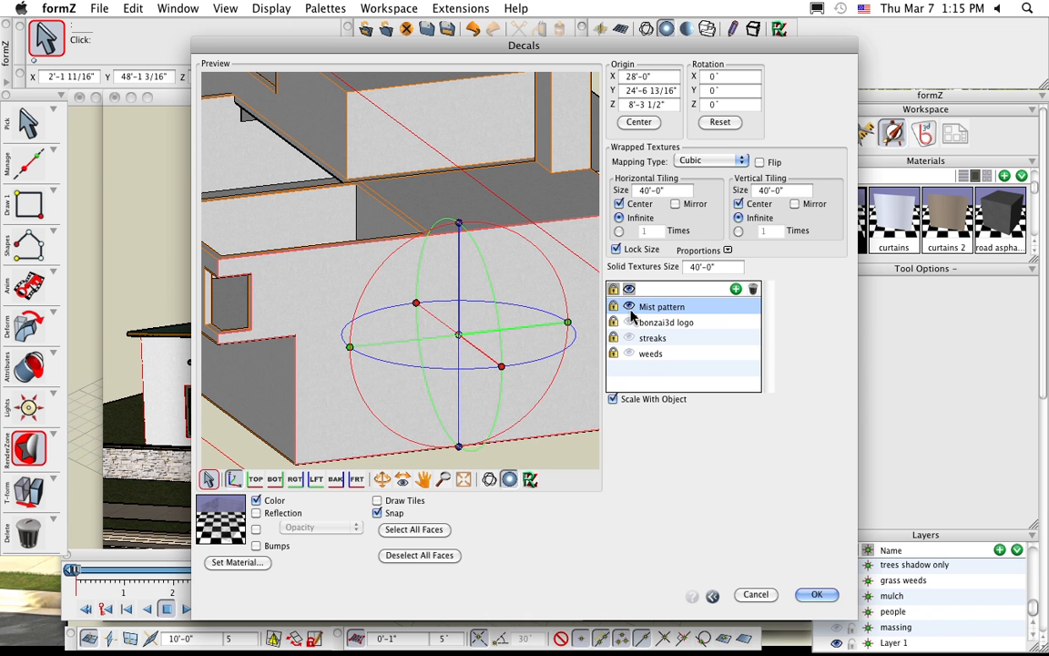
{"action": "left_click", "coordinate": [529, 479]}
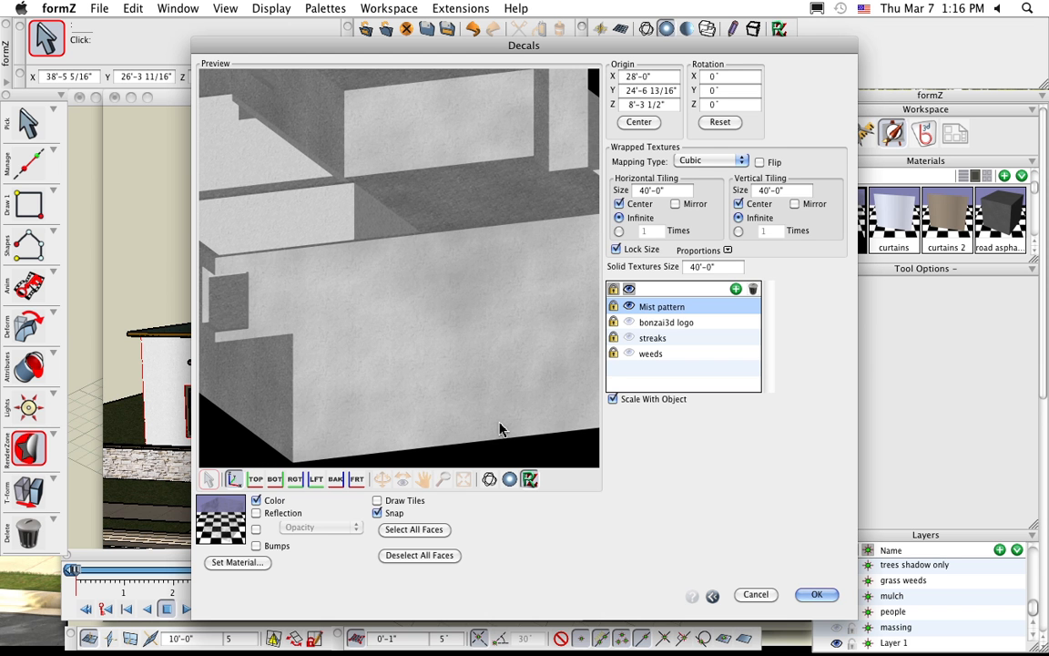
Step: Turn on the bonzai3d logo decal in the interactive preview and show its tile outline
{"action": "left_click", "coordinate": [490, 481]}
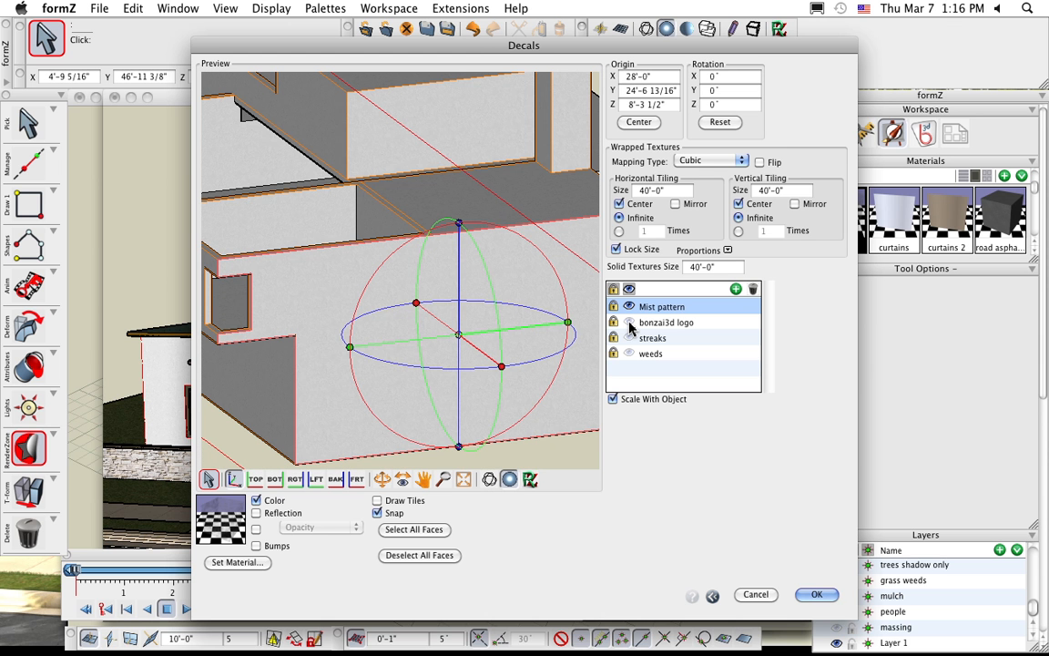
{"action": "left_click", "coordinate": [629, 325]}
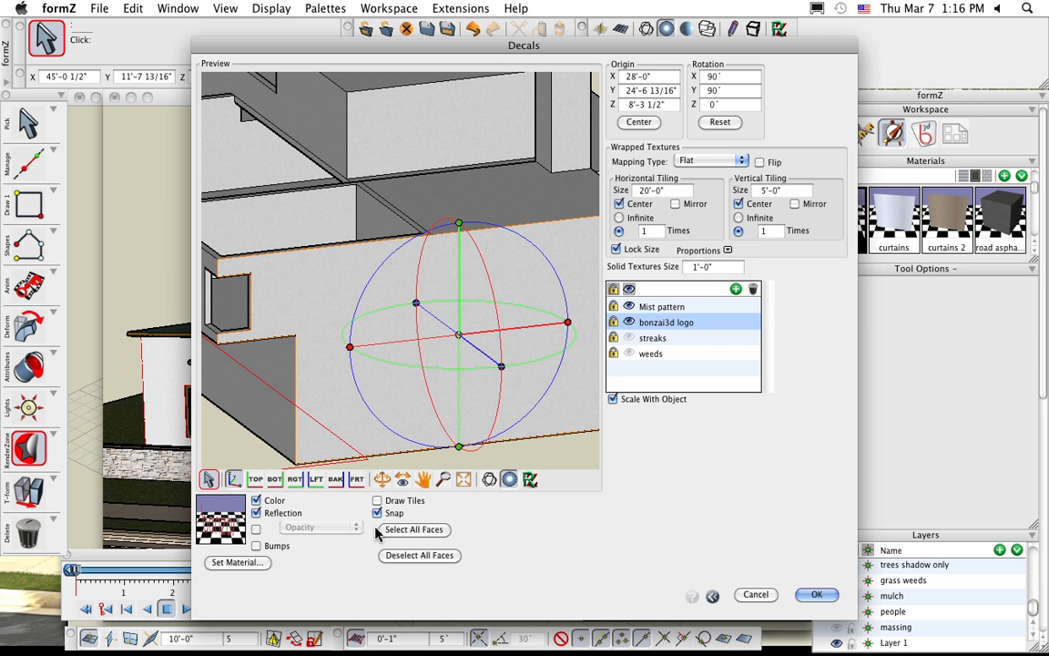
{"action": "left_click", "coordinate": [404, 500]}
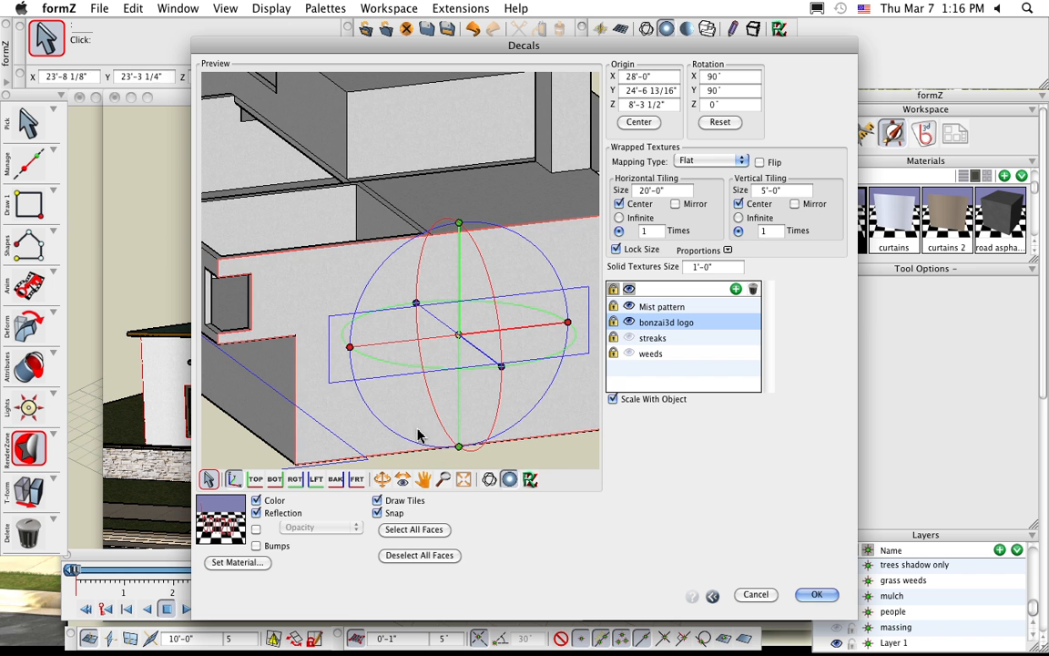
Step: Rotate the logo decal to -160° about Z, move it to about Y 25'-0 7/8", Z 8'-5 15/16", and apply it after a RenderZone preview
{"action": "left_click", "coordinate": [397, 256]}
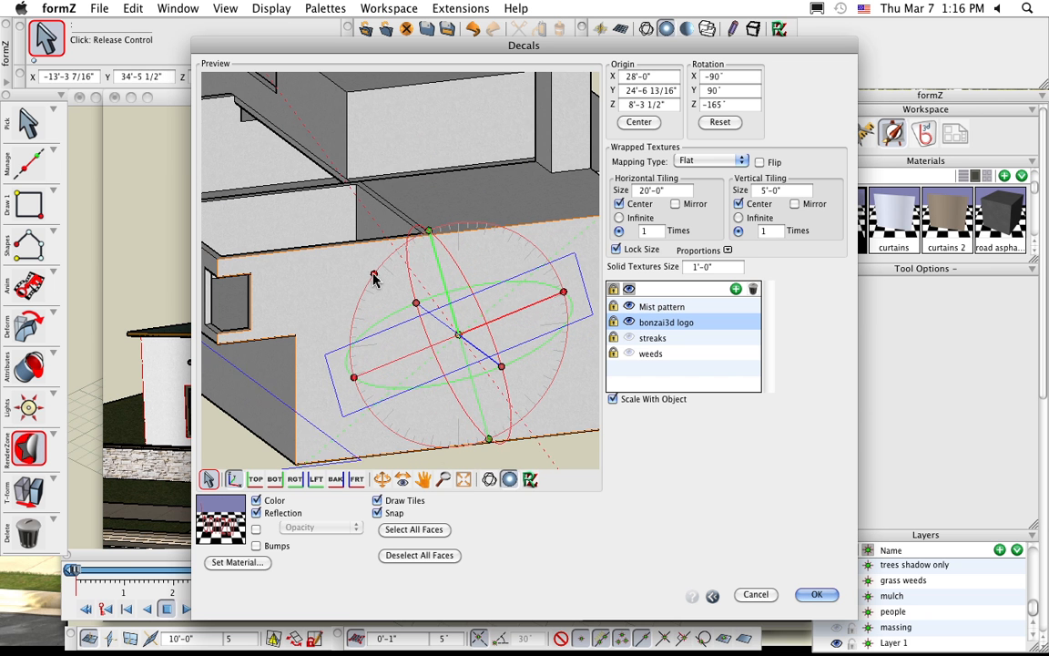
{"action": "left_click", "coordinate": [374, 276]}
{"action": "left_click", "coordinate": [439, 294]}
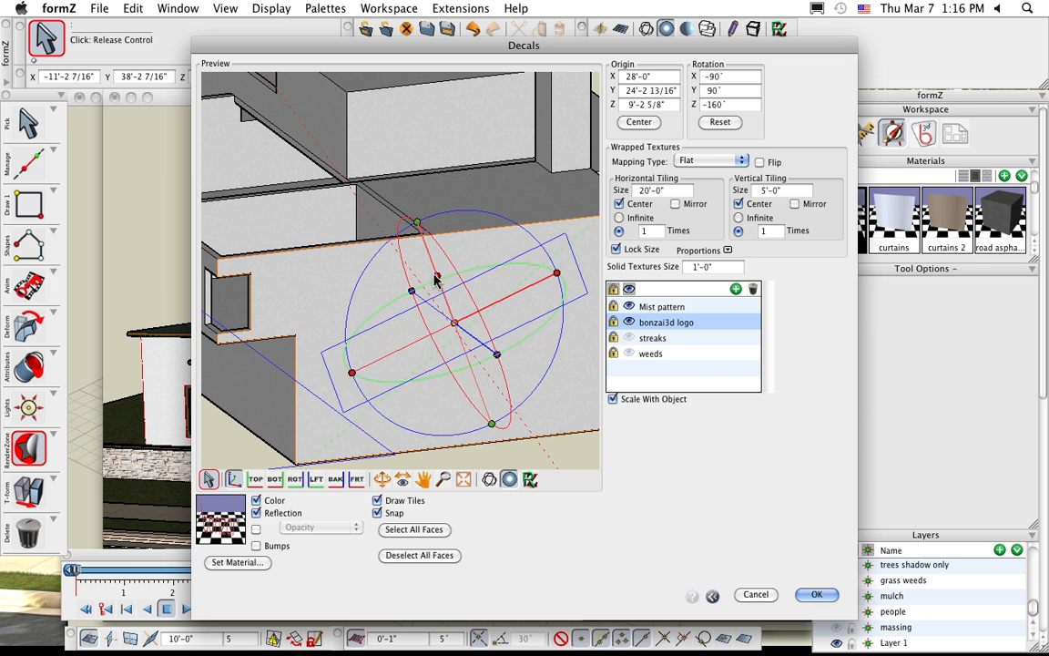
{"action": "left_click", "coordinate": [438, 291]}
{"action": "left_click", "coordinate": [502, 309]}
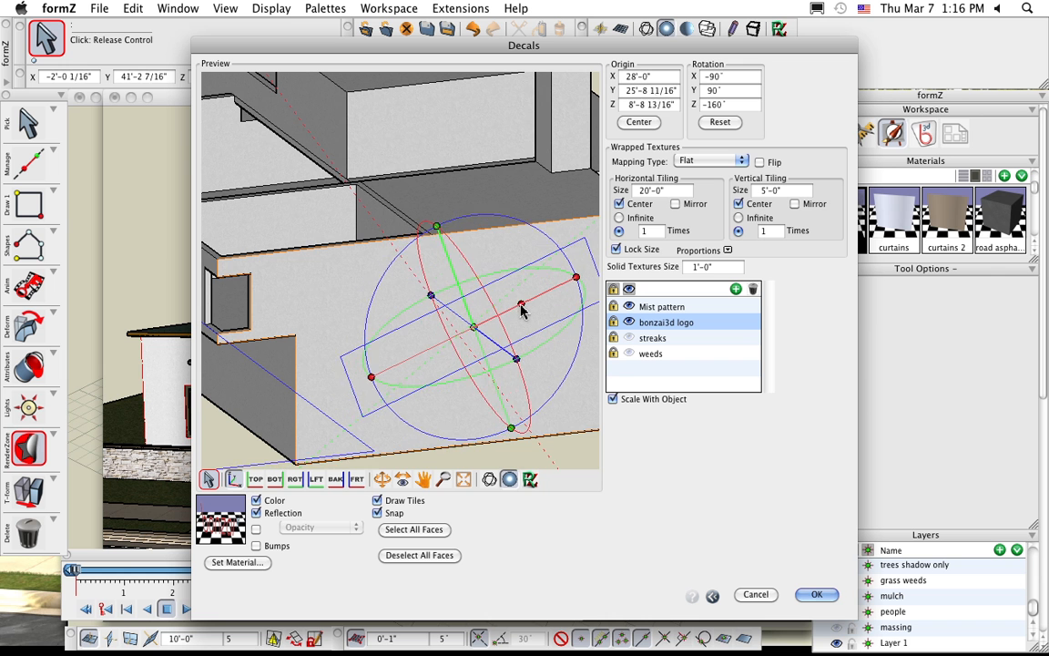
{"action": "left_click", "coordinate": [512, 313]}
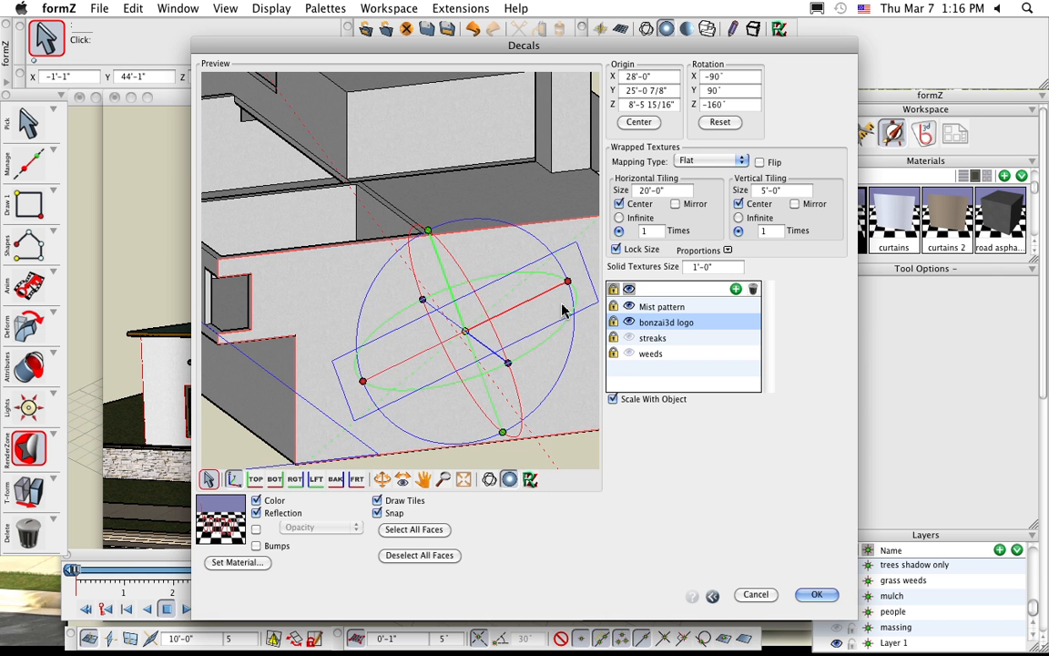
{"action": "left_click", "coordinate": [530, 479]}
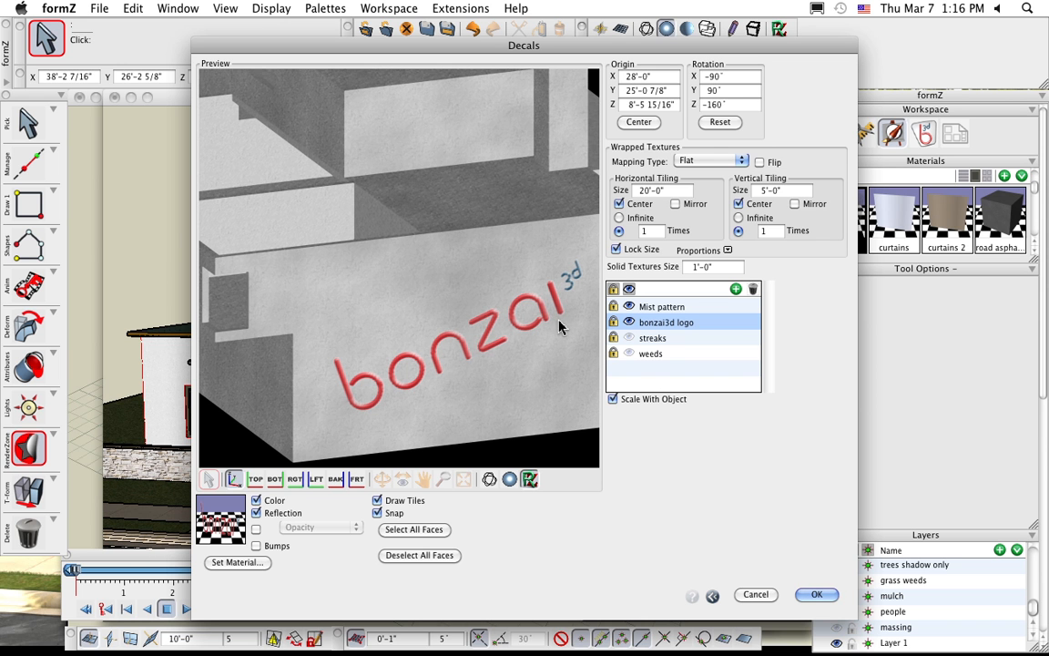
{"action": "left_click", "coordinate": [818, 595]}
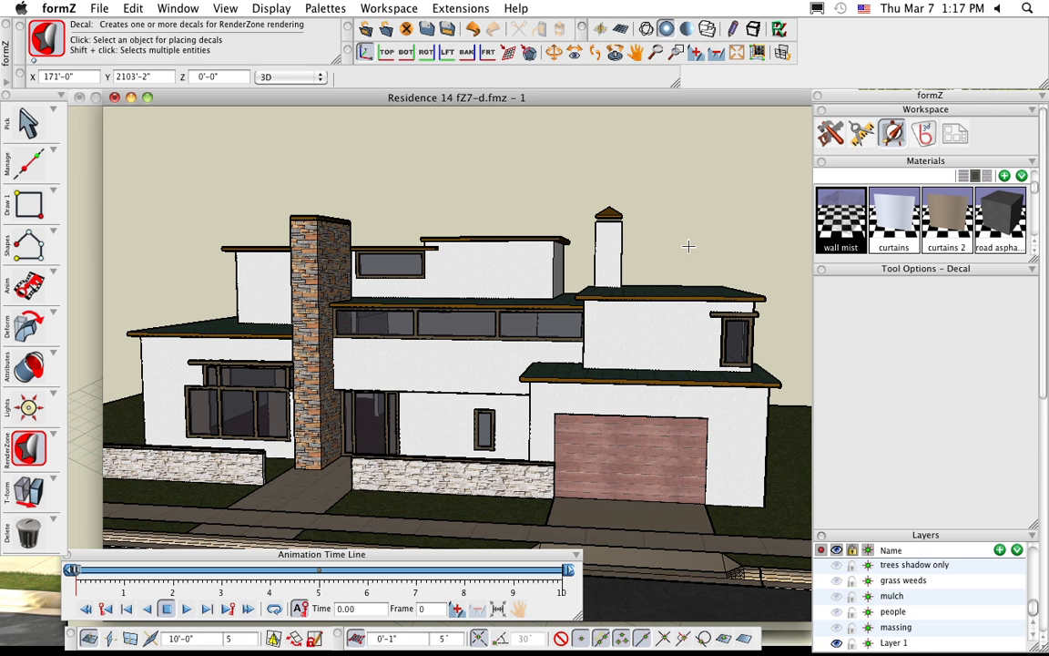
Step: Return to the modeling workspace and display the house in wire frame and hidden line
{"action": "left_click", "coordinate": [831, 139]}
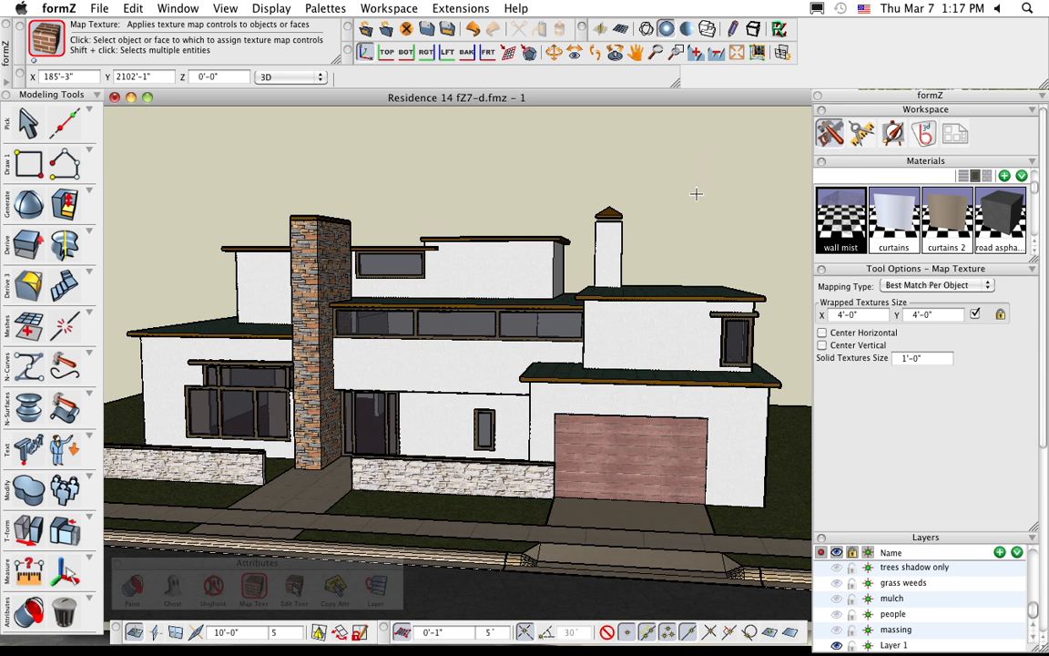
{"action": "left_click", "coordinate": [117, 563]}
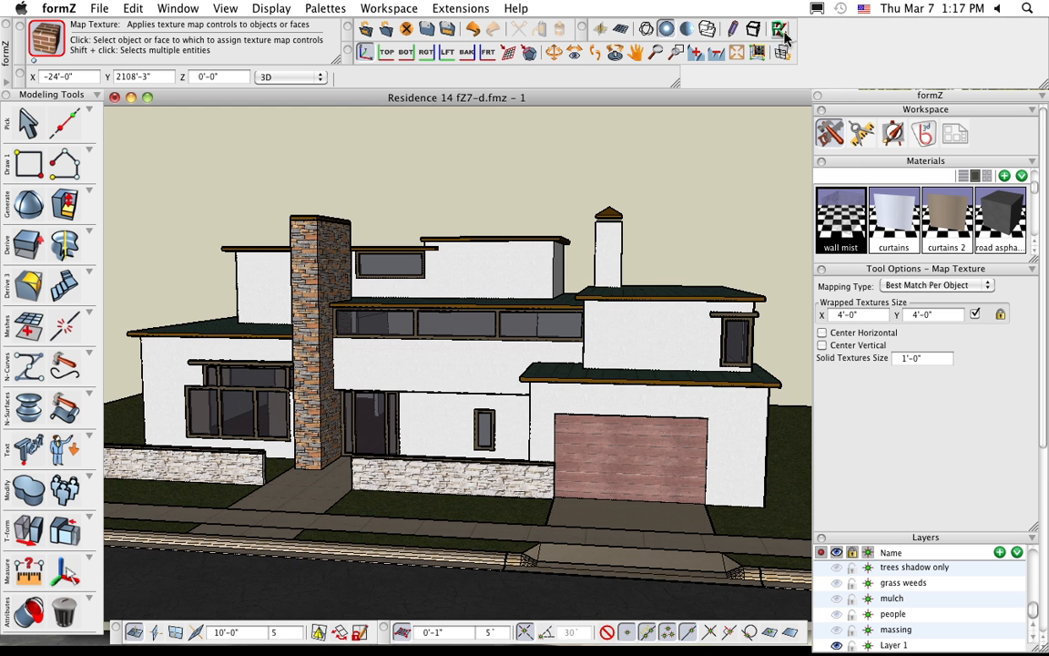
{"action": "left_click", "coordinate": [645, 29]}
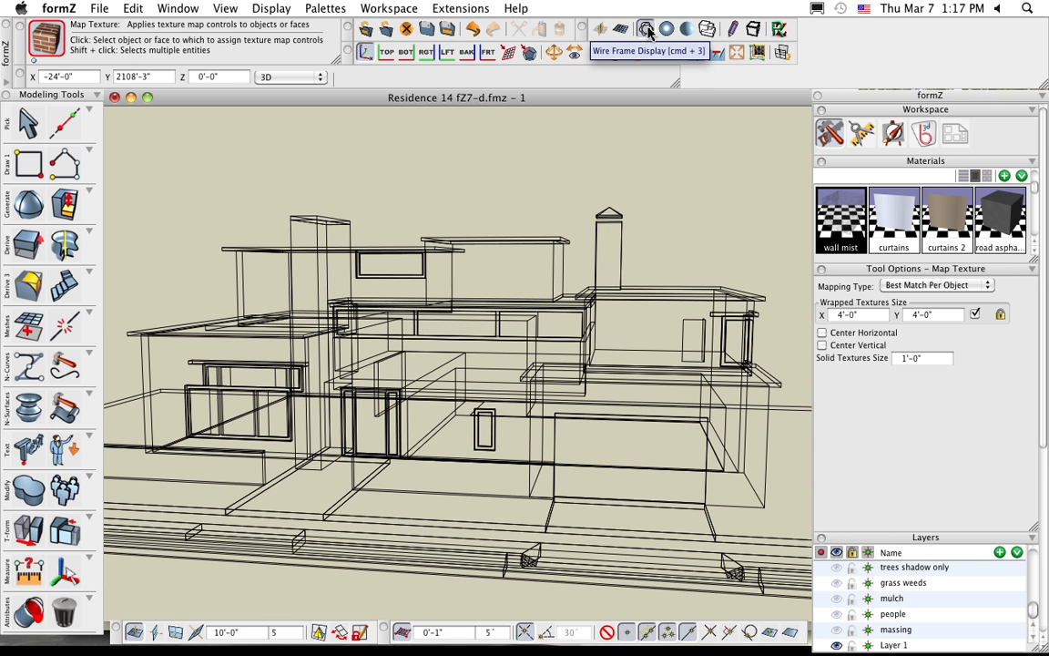
{"action": "left_click", "coordinate": [710, 31]}
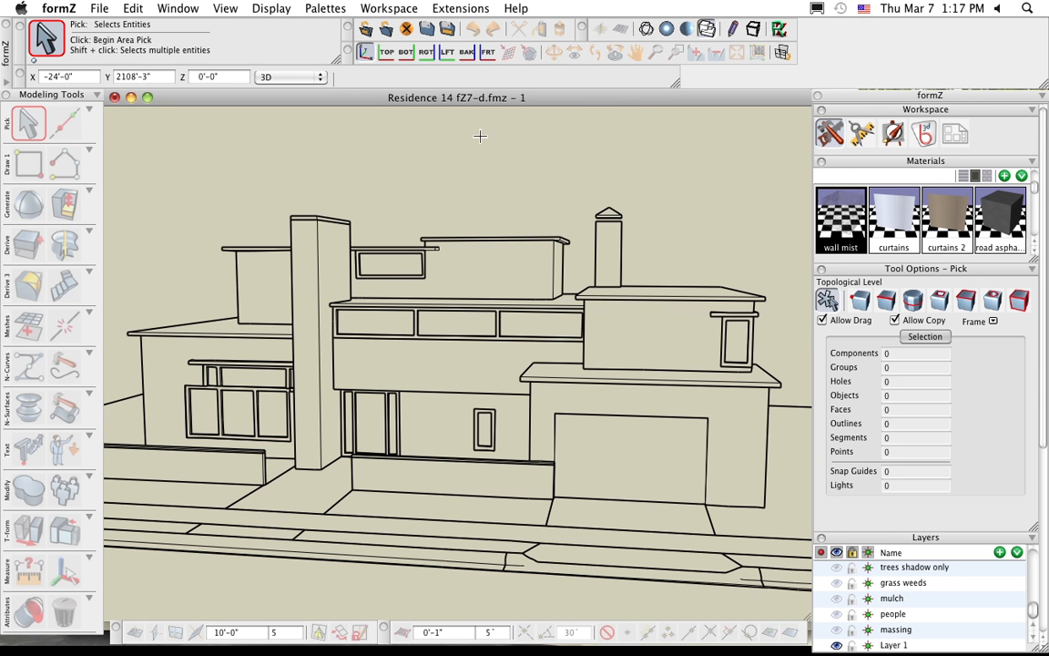
Step: Set the hidden line silhouette edges to 3 pixels, show transparent objects as wire frame, and update the view
{"action": "left_click", "coordinate": [262, 8]}
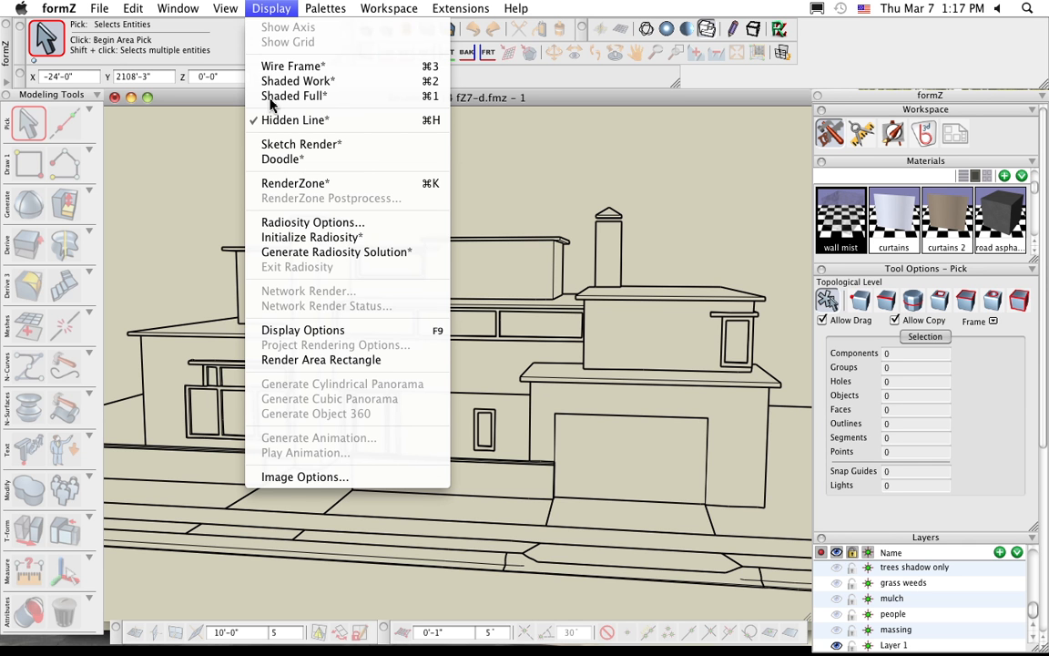
{"action": "left_click", "coordinate": [334, 331]}
{"action": "left_click_drag", "start_coordinate": [669, 97], "coordinate": [854, 78]}
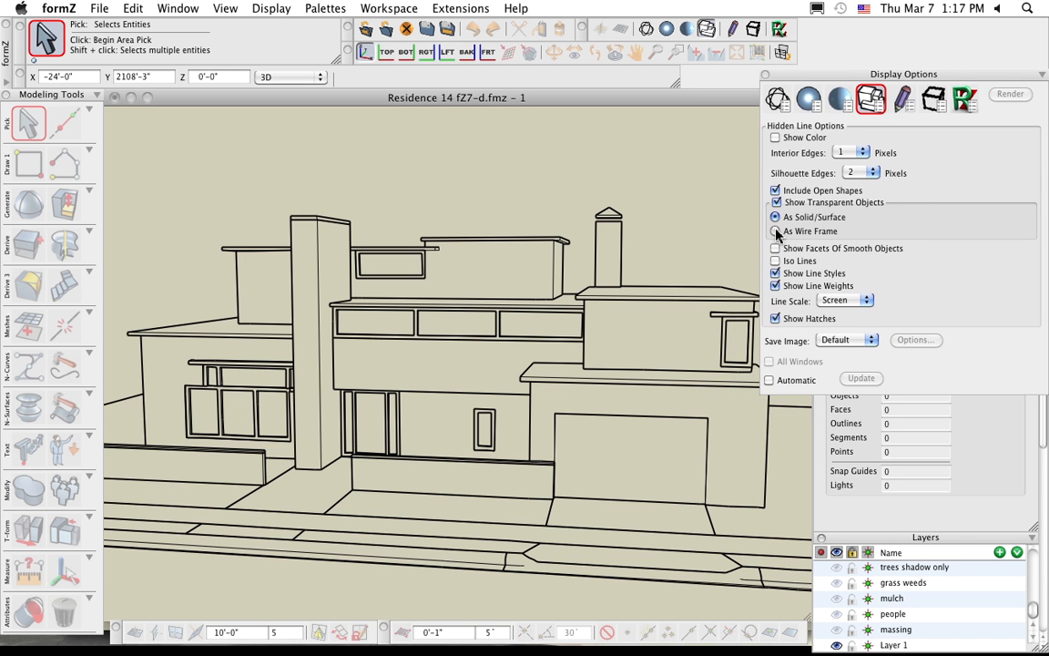
{"action": "left_click", "coordinate": [849, 173]}
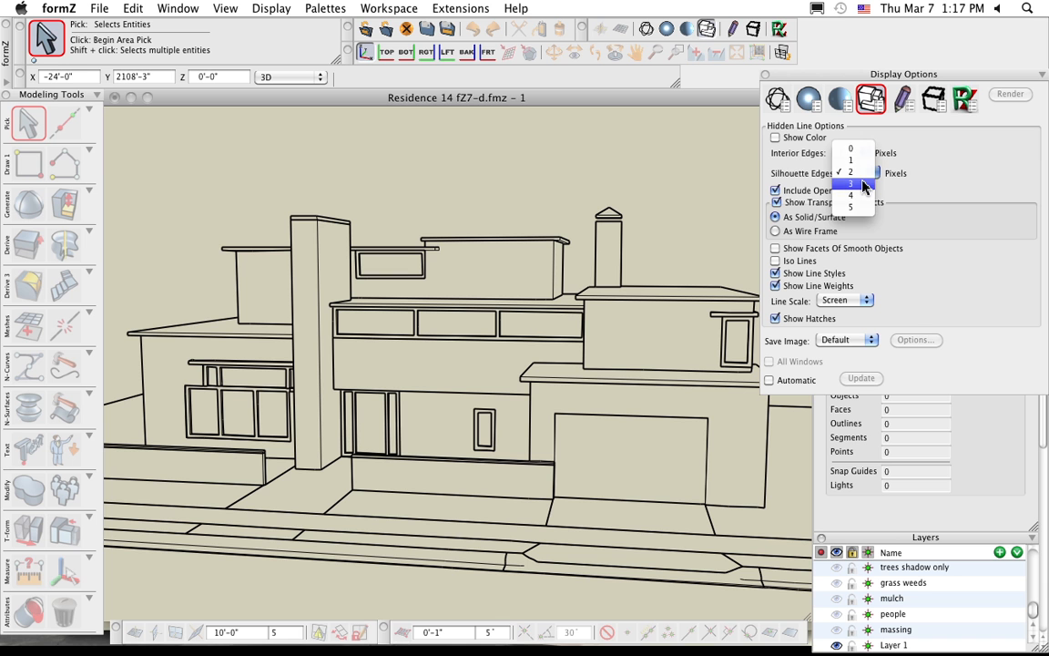
{"action": "left_click", "coordinate": [863, 185]}
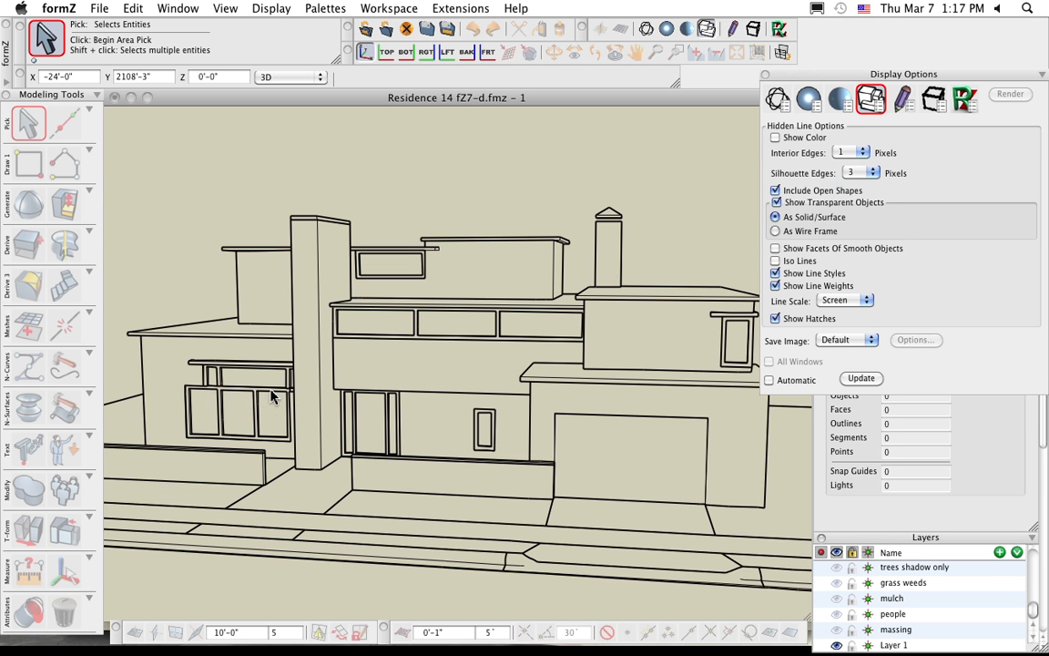
{"action": "left_click", "coordinate": [808, 233]}
{"action": "left_click", "coordinate": [863, 379]}
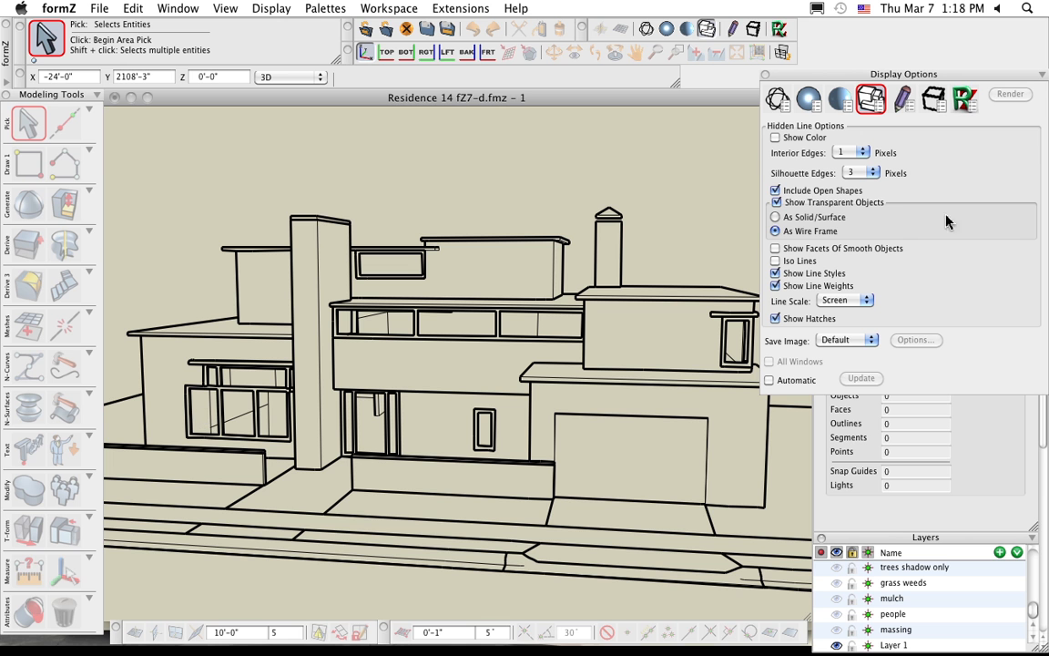
Step: Set the hidden line silhouette edges to 2 pixels and update the view
{"action": "left_click", "coordinate": [862, 172]}
{"action": "left_click", "coordinate": [856, 156]}
{"action": "left_click", "coordinate": [856, 378]}
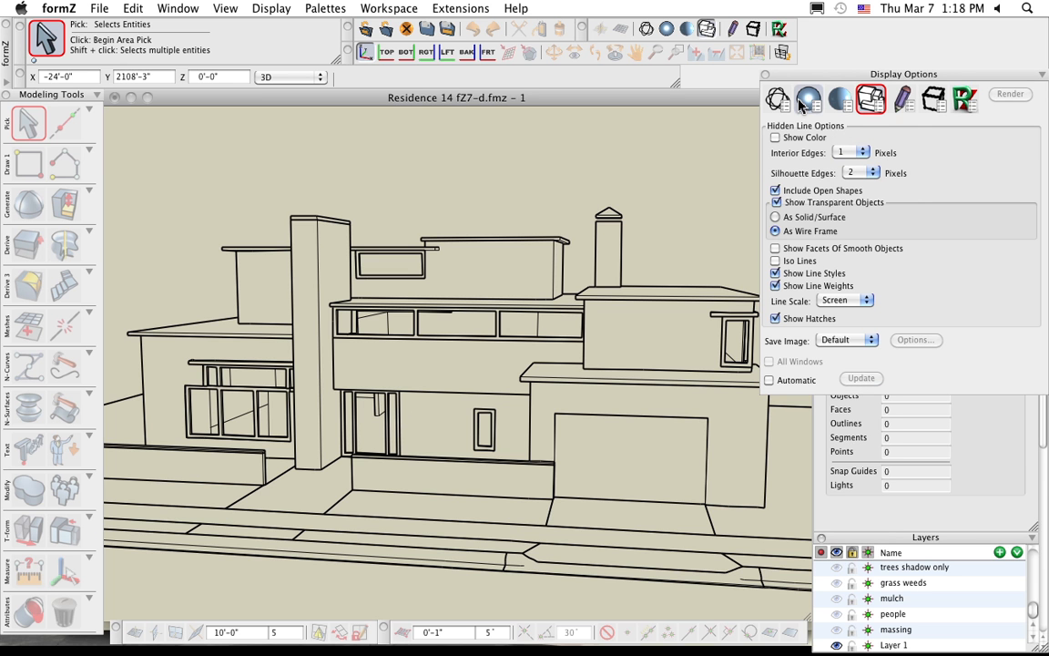
Step: Render the house as a Doodle with the Swept style over a hidden line base
{"action": "left_click", "coordinate": [935, 100]}
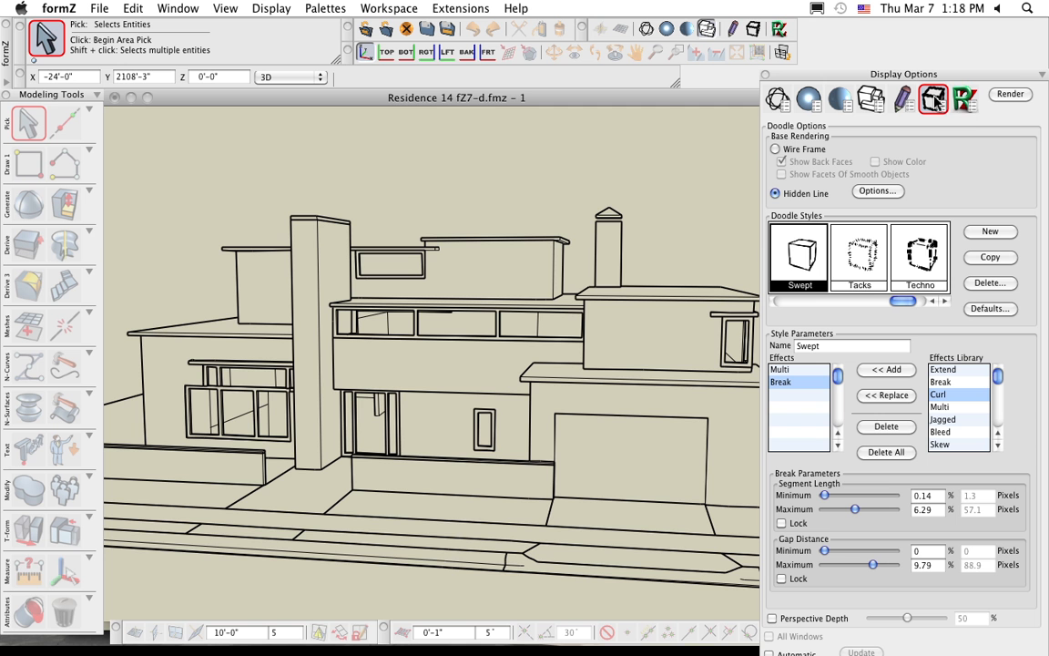
{"action": "left_click", "coordinate": [1009, 96]}
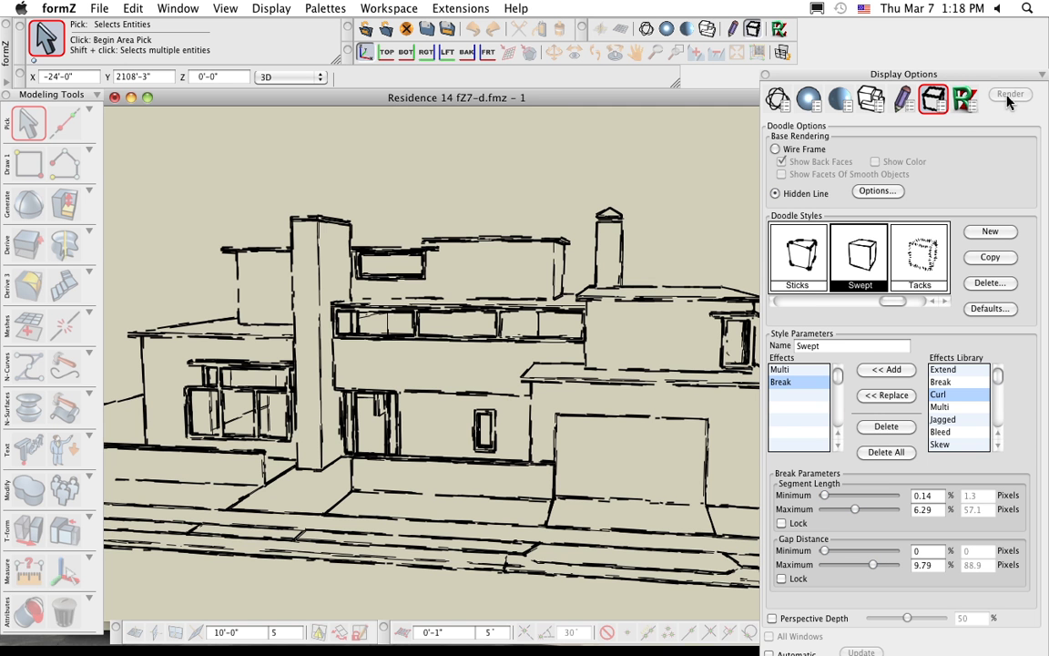
Step: Create a new Doodle style without effects and update the house view with it
{"action": "mouse_move", "coordinate": [893, 300]}
{"action": "left_mouse_down"}
{"action": "mouse_move", "coordinate": [798, 316]}
{"action": "mouse_move", "coordinate": [806, 301]}
{"action": "mouse_move", "coordinate": [915, 305]}
{"action": "left_mouse_up"}
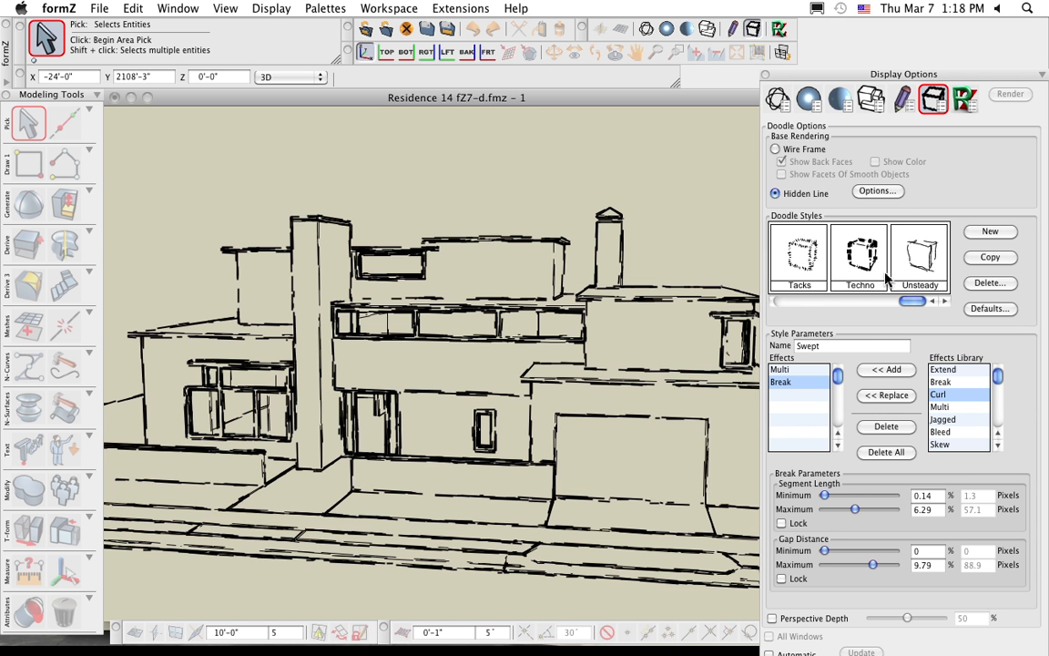
{"action": "left_click", "coordinate": [990, 233]}
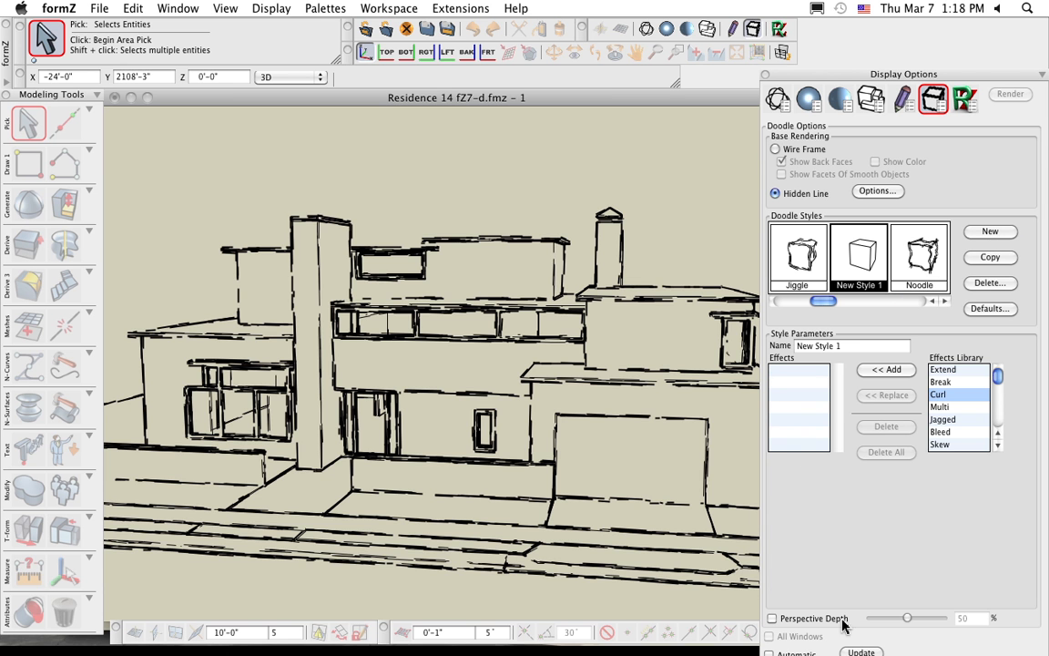
{"action": "left_click", "coordinate": [860, 652]}
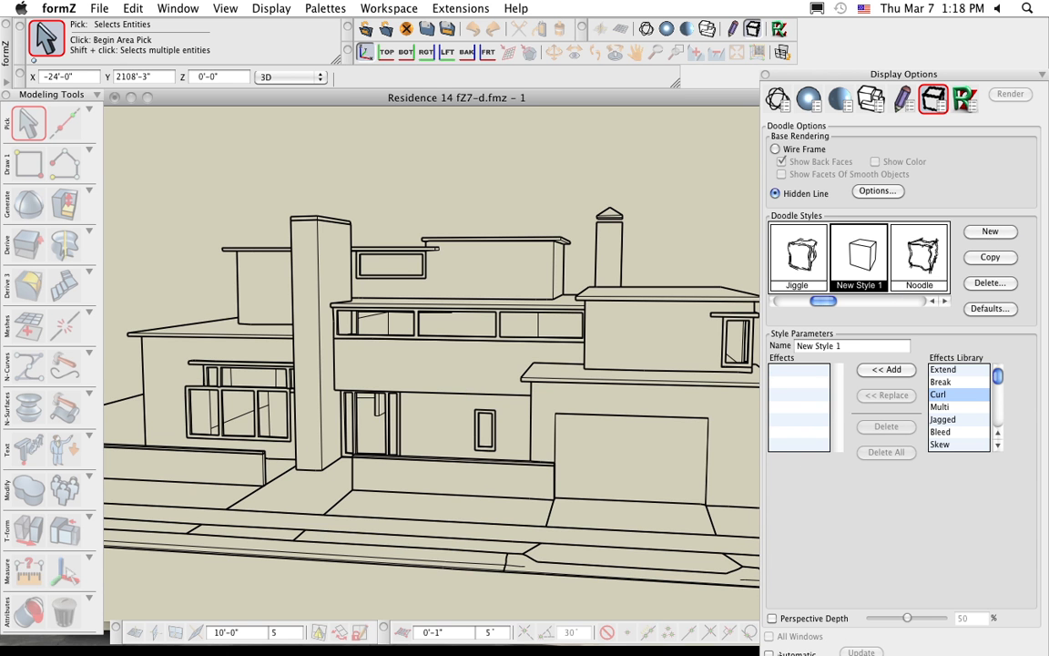
{"action": "left_click_drag", "start_coordinate": [826, 74], "coordinate": [826, 61]}
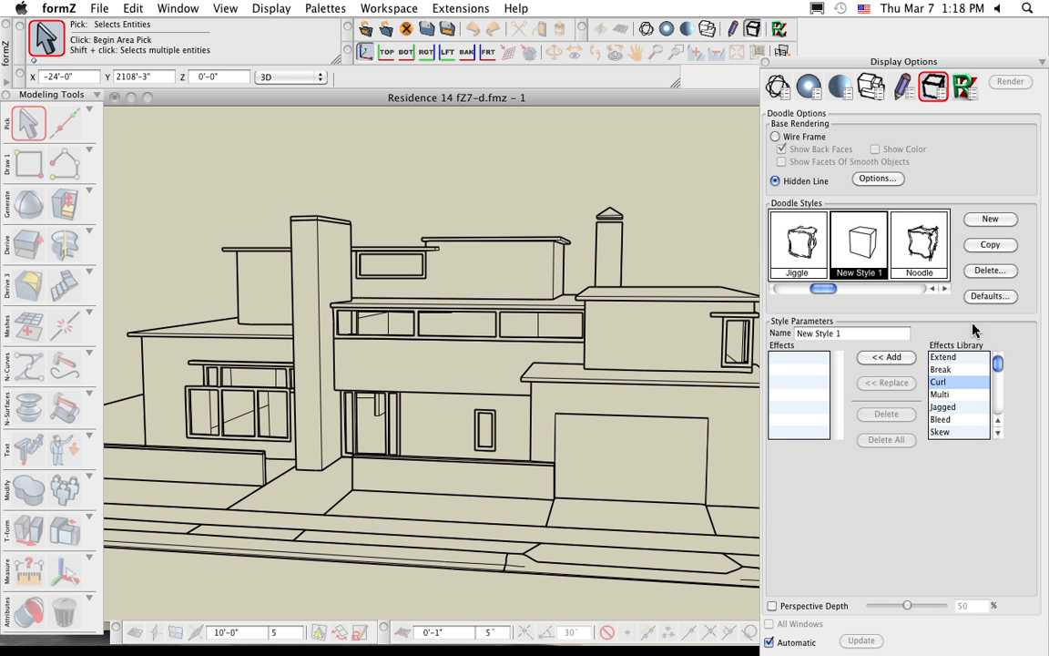
Step: Add the Extend effect to the new Doodle style with length from -0.27% minimum to 0.67% maximum
{"action": "left_click_drag", "start_coordinate": [997, 366], "coordinate": [998, 413]}
{"action": "left_click", "coordinate": [947, 358]}
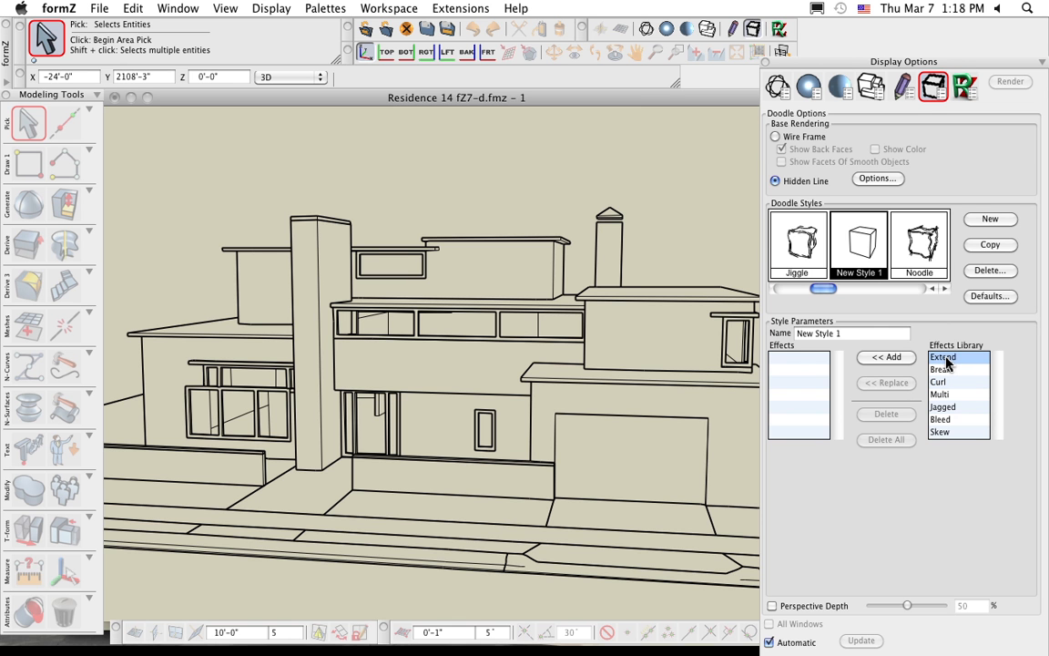
{"action": "left_click", "coordinate": [876, 357]}
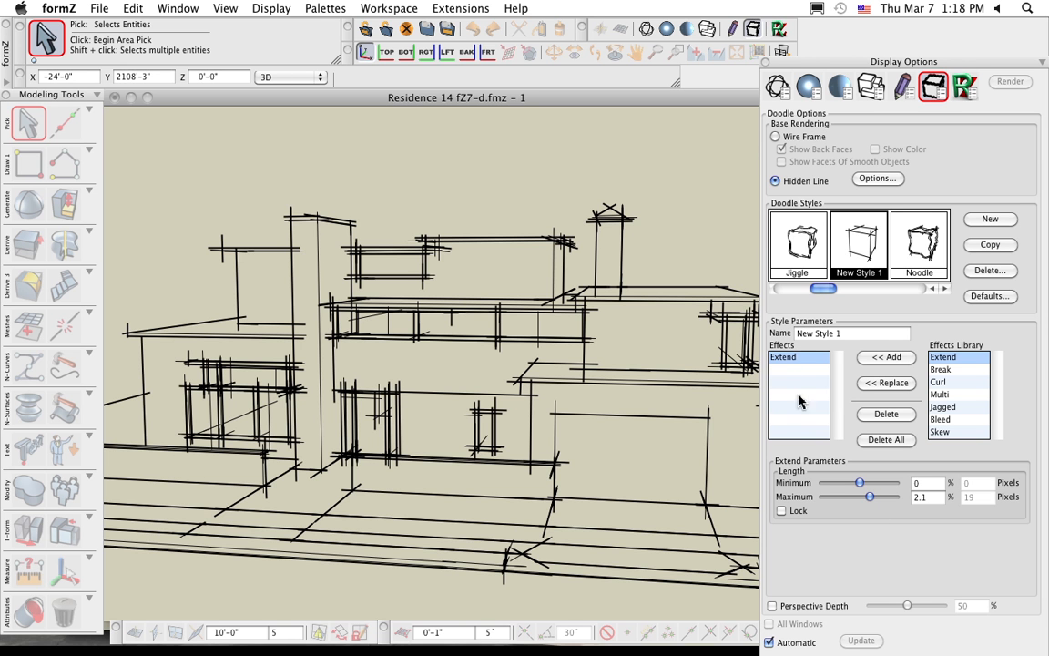
{"action": "left_click_drag", "start_coordinate": [871, 499], "coordinate": [865, 498]}
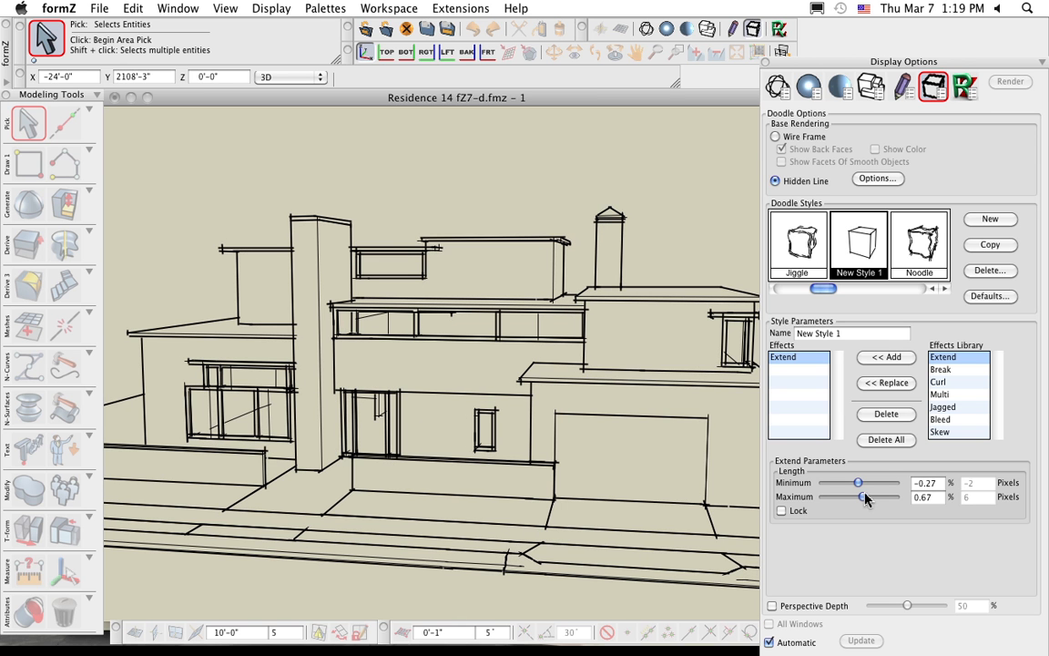
Step: Add the Break effect to the Doodle style with maximum segment length 0.67% and maximum gap distance 0.13%
{"action": "left_click", "coordinate": [943, 369]}
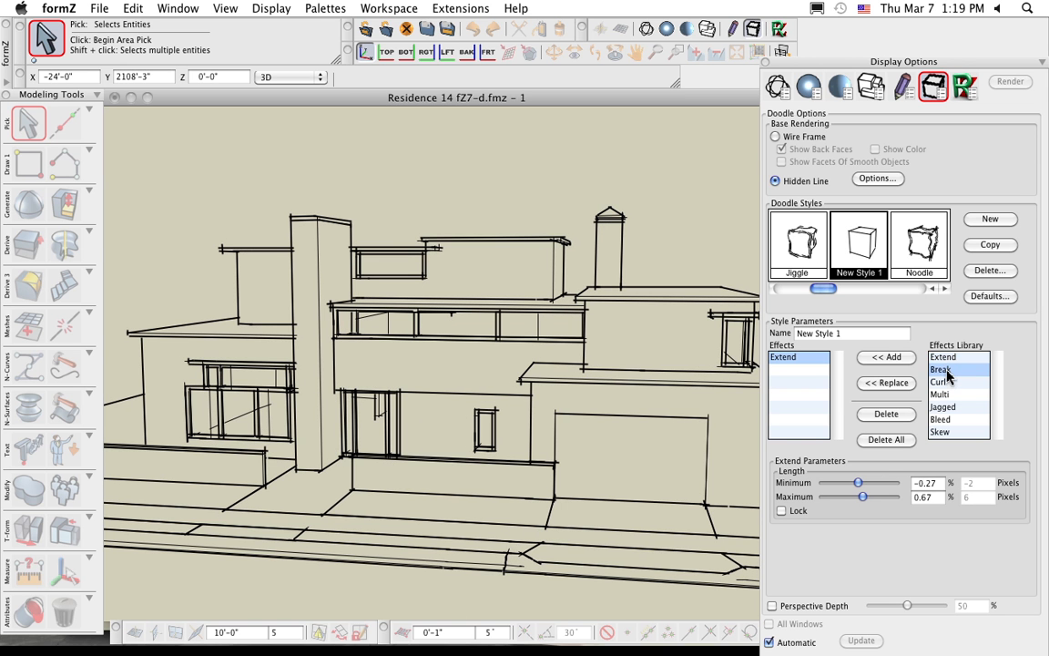
{"action": "left_click", "coordinate": [886, 356]}
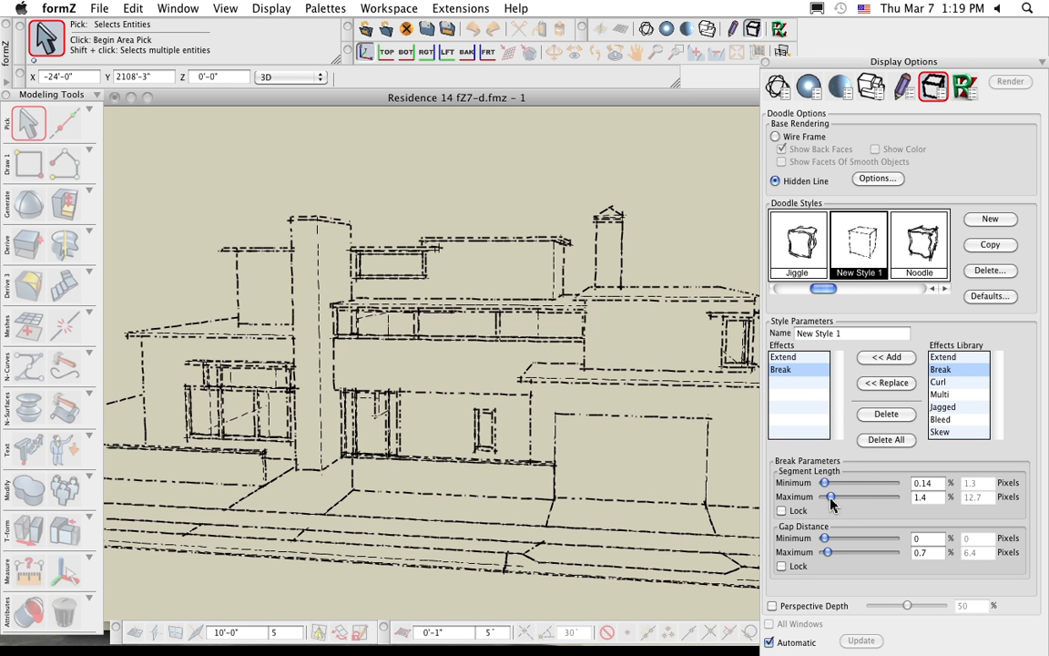
{"action": "left_click_drag", "start_coordinate": [831, 497], "coordinate": [827, 498]}
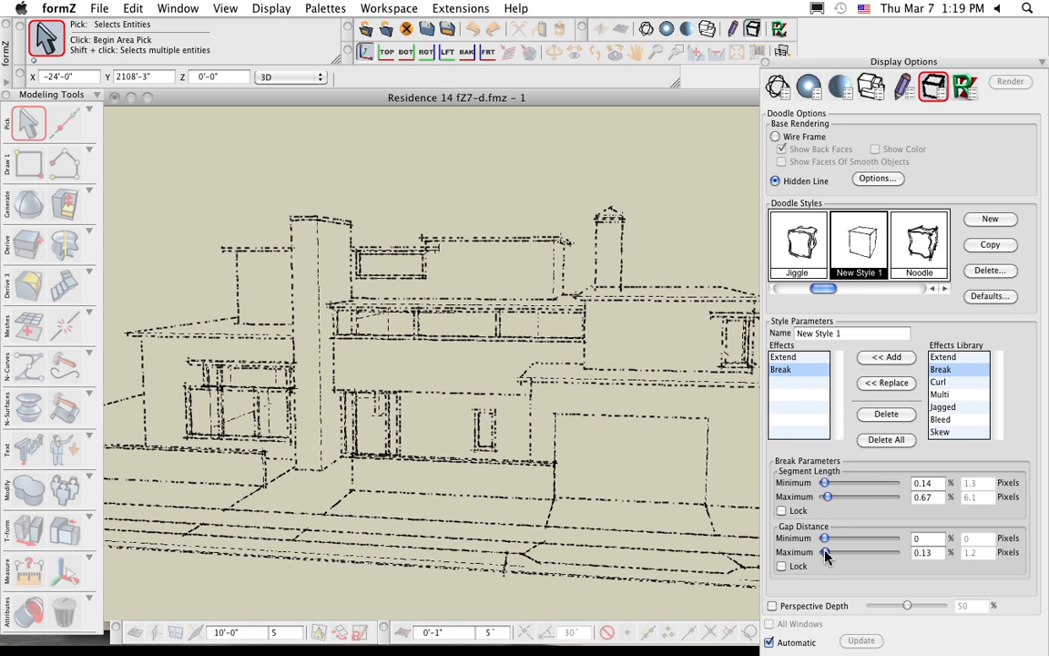
{"action": "left_click_drag", "start_coordinate": [828, 553], "coordinate": [824, 552]}
Step: Set the Break effect's maximum gap distance to 0.27% and remove the effect from the Doodle style
{"action": "left_click", "coordinate": [786, 360]}
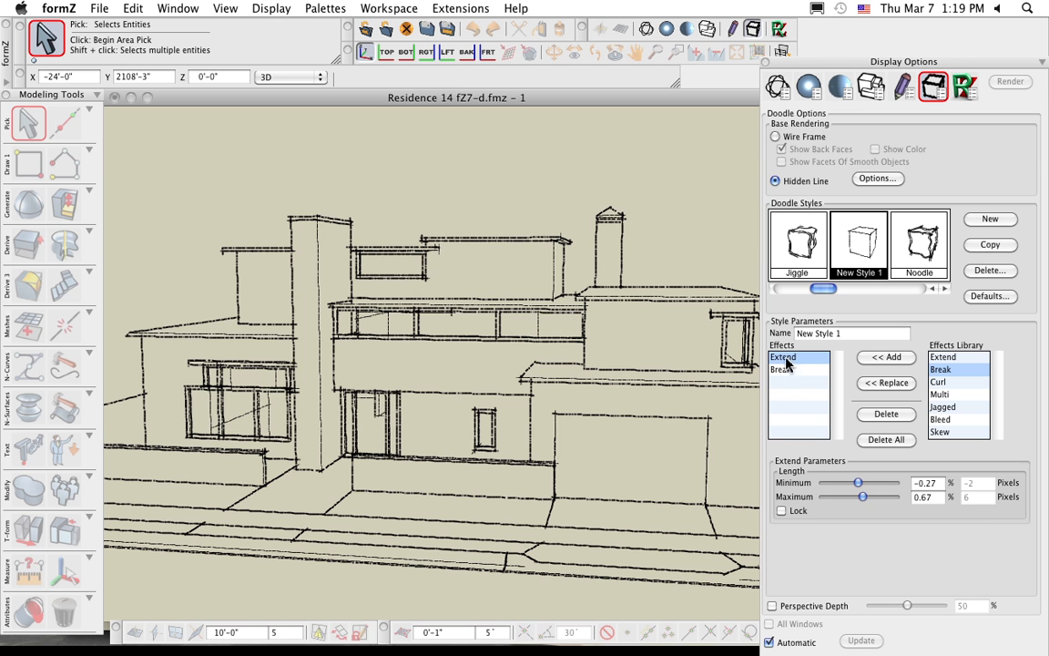
{"action": "left_click", "coordinate": [785, 370]}
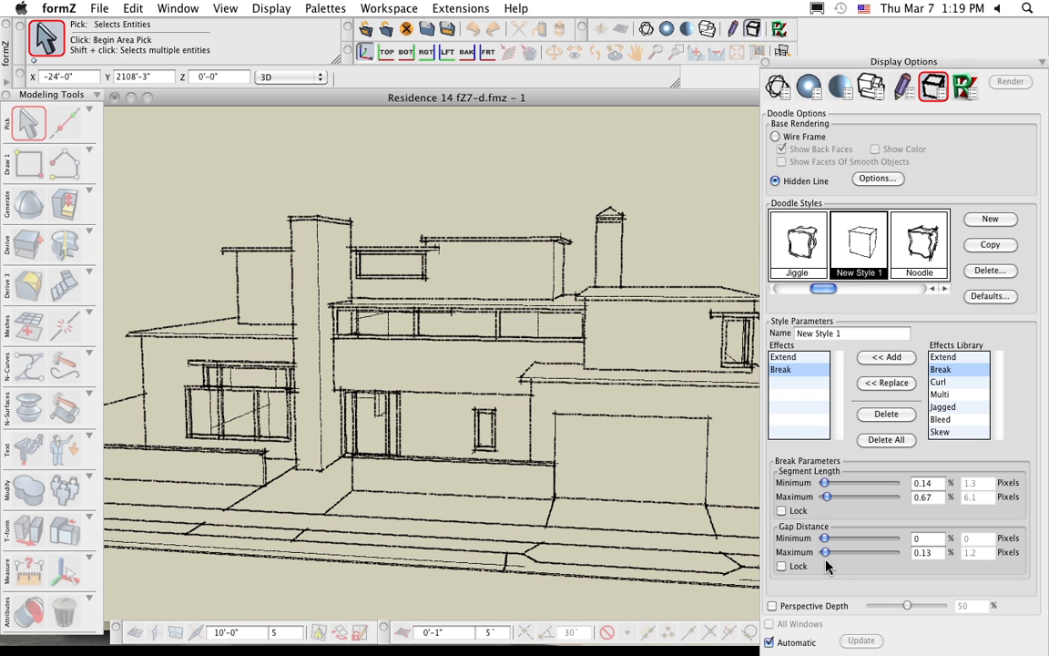
{"action": "left_click_drag", "start_coordinate": [825, 553], "coordinate": [825, 553]}
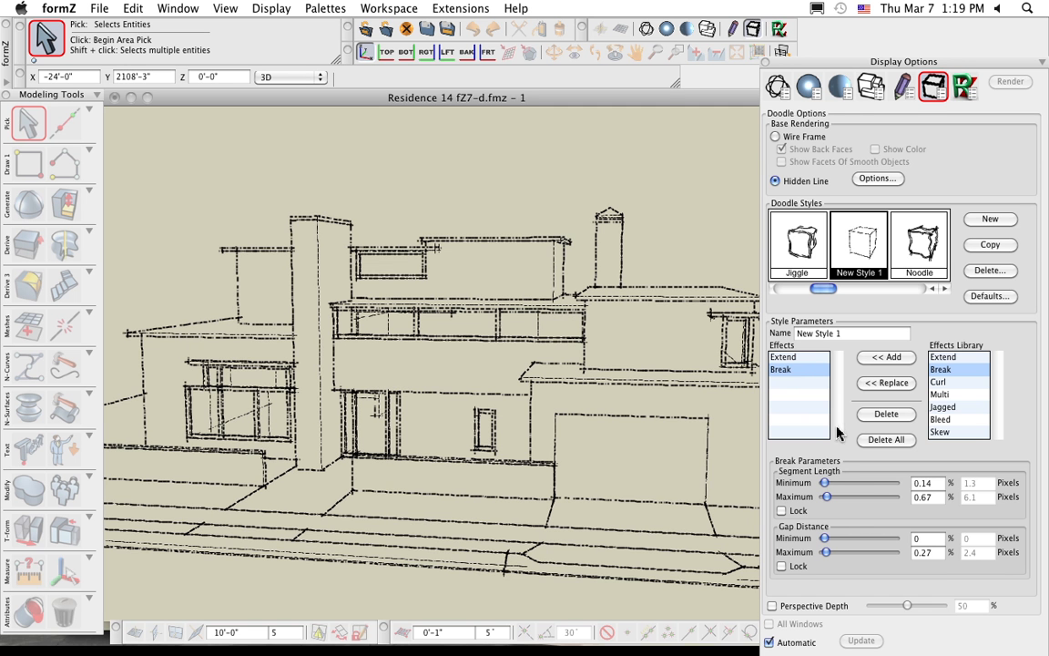
{"action": "left_click", "coordinate": [883, 417]}
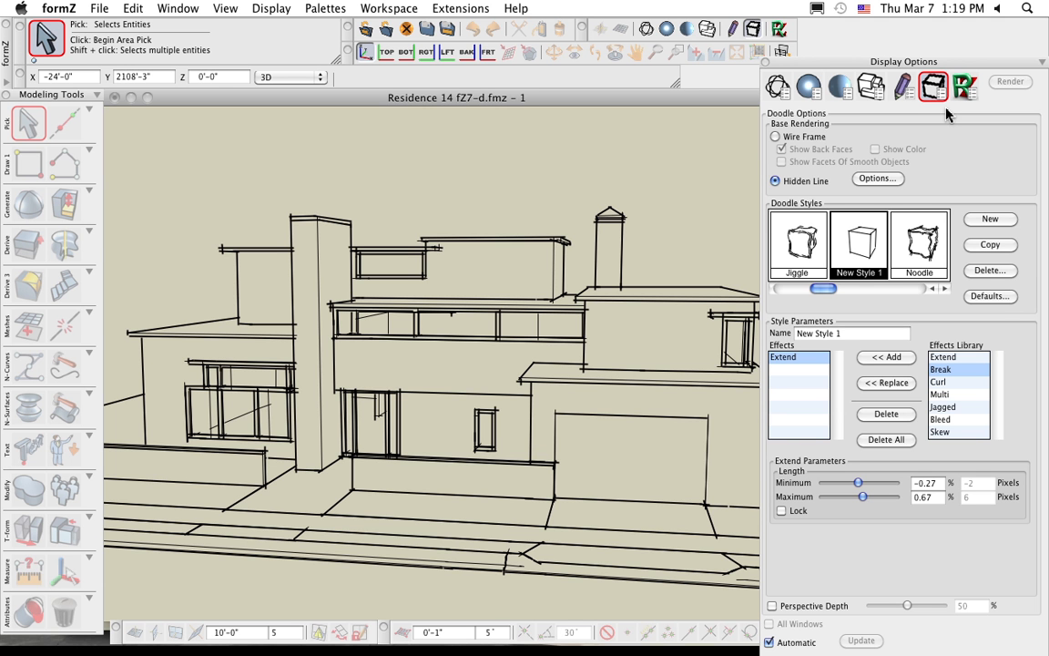
Step: Display the house in Shaded Work mode and view its front from a slightly different angle
{"action": "left_click", "coordinate": [810, 88]}
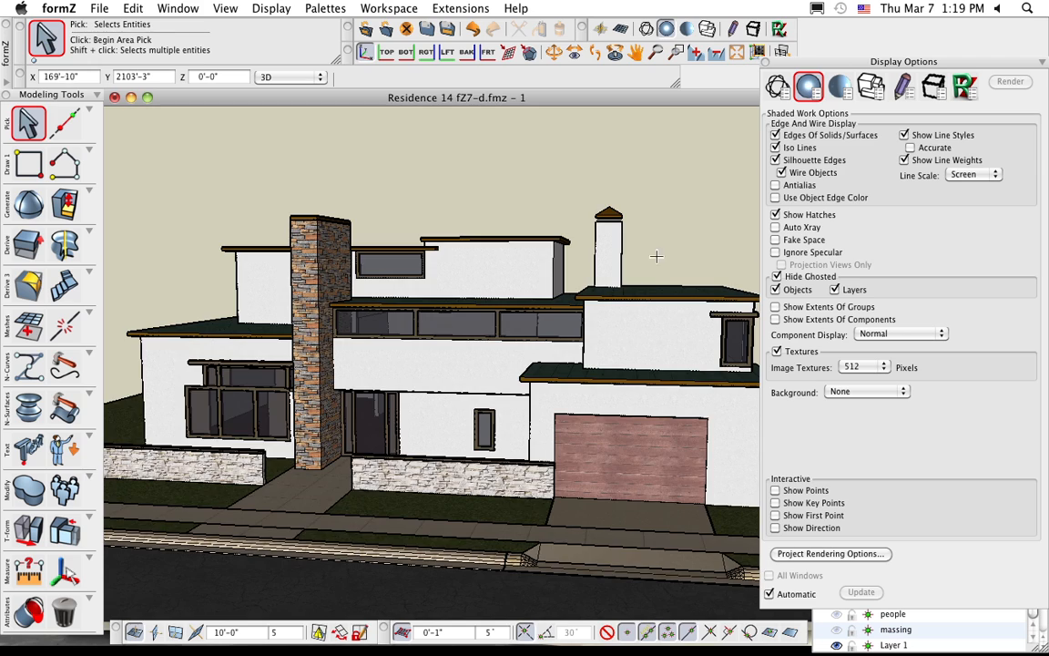
{"action": "middle_click_drag", "start_coordinate": [435, 368], "coordinate": [413, 363]}
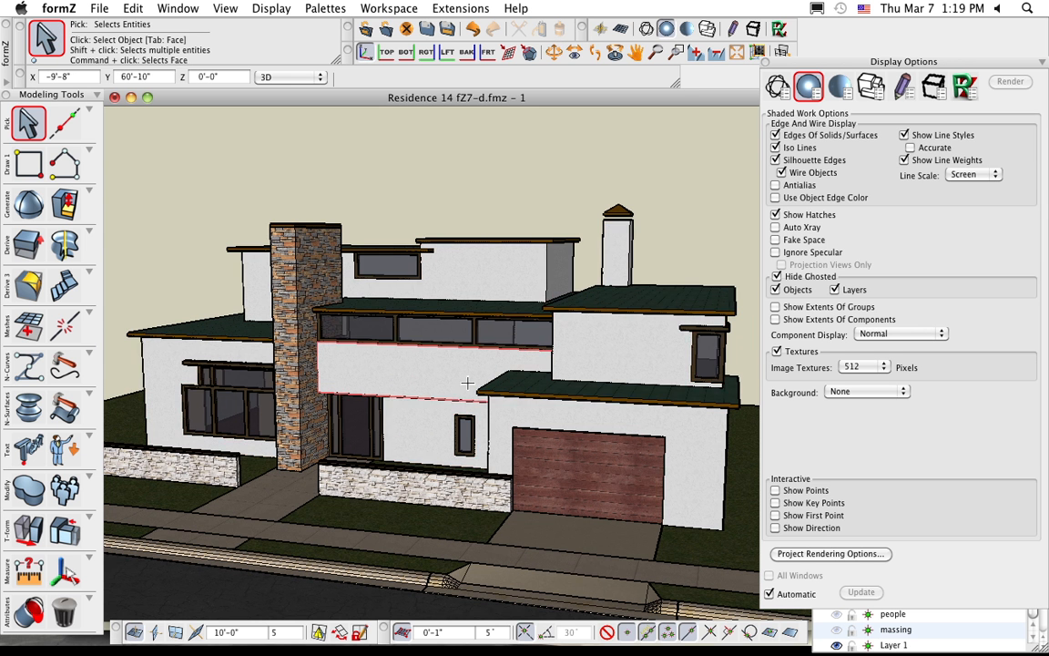
{"action": "middle_click_drag", "start_coordinate": [466, 383], "coordinate": [473, 376]}
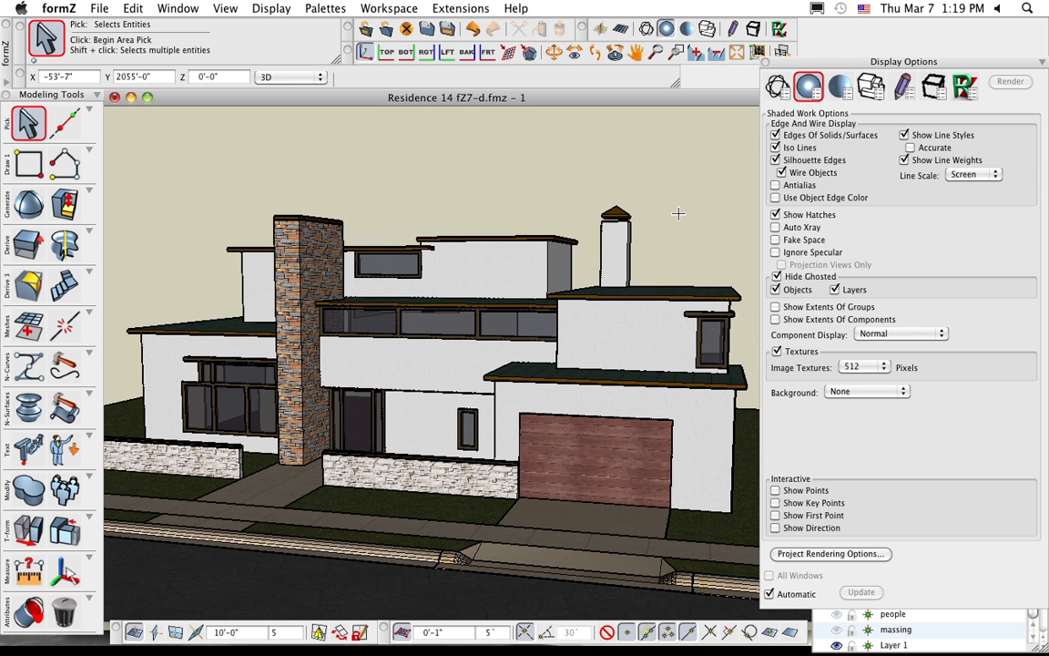
Step: Display the house in Shaded Full mode, inspect its shadows and textures from above, and close the display options
{"action": "left_click", "coordinate": [839, 86]}
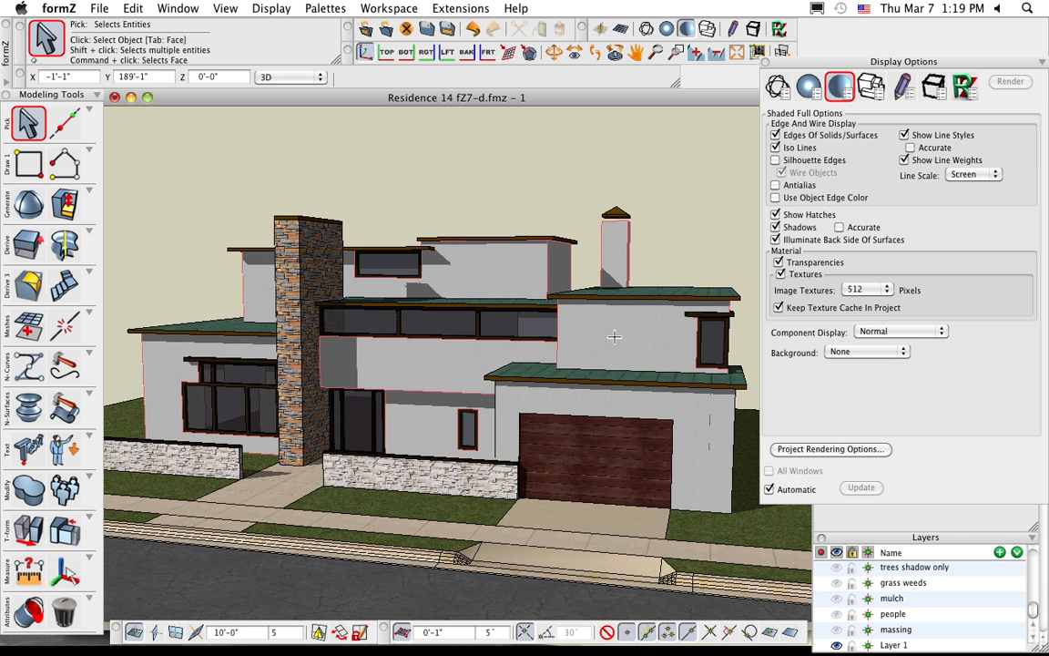
{"action": "middle_click_drag", "start_coordinate": [668, 320], "coordinate": [666, 346]}
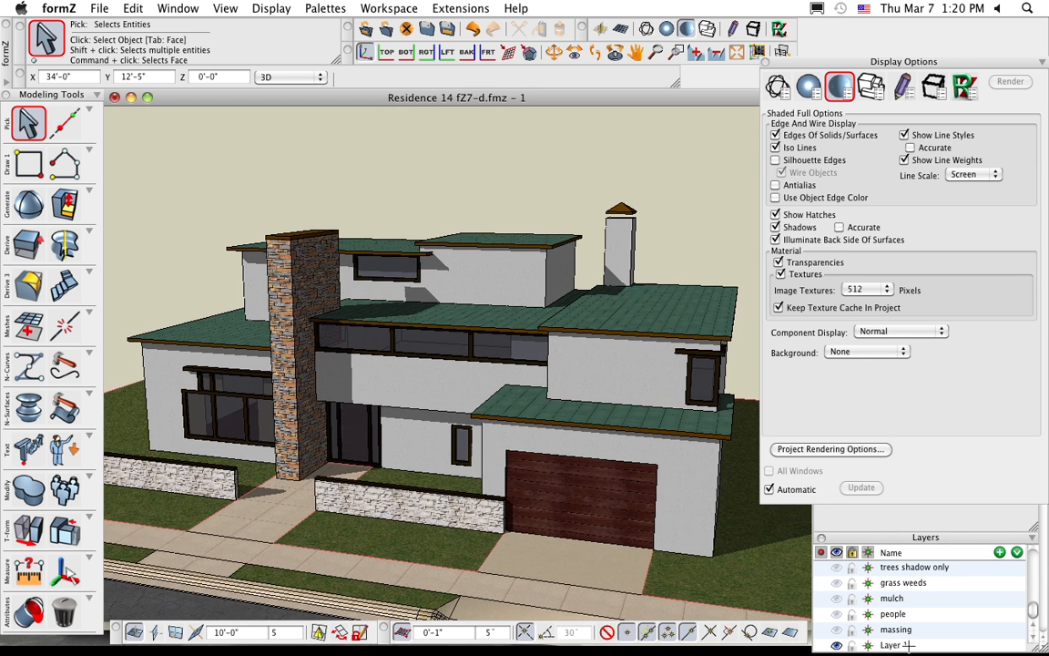
{"action": "scroll", "coordinate": [347, 386], "scroll_direction": "up", "scroll_amount": 4}
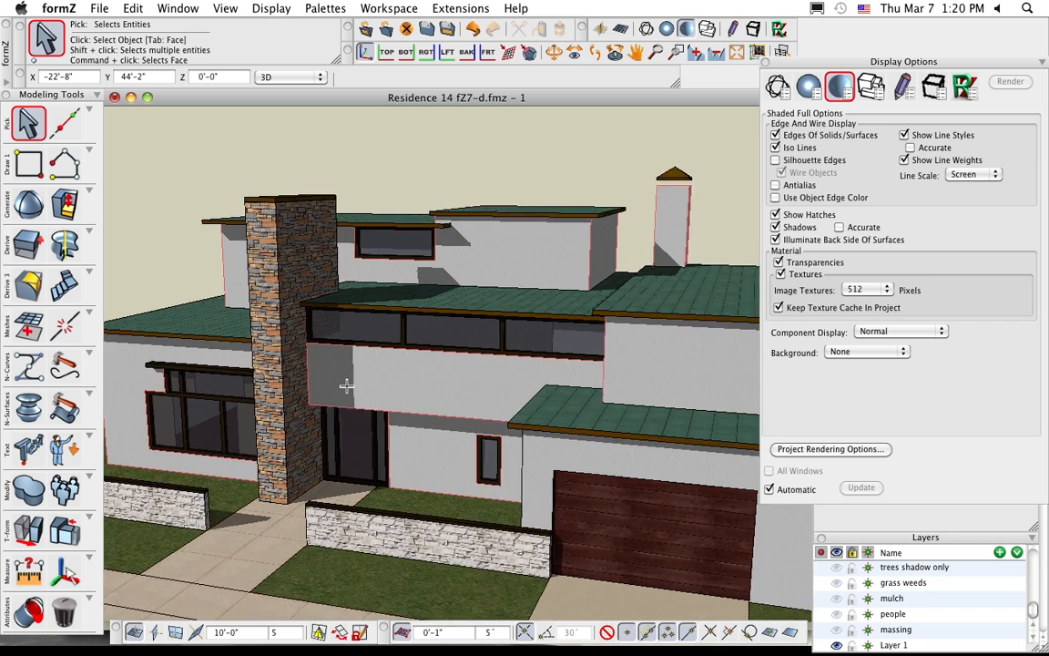
{"action": "scroll", "coordinate": [378, 386], "scroll_direction": "down", "scroll_amount": 4}
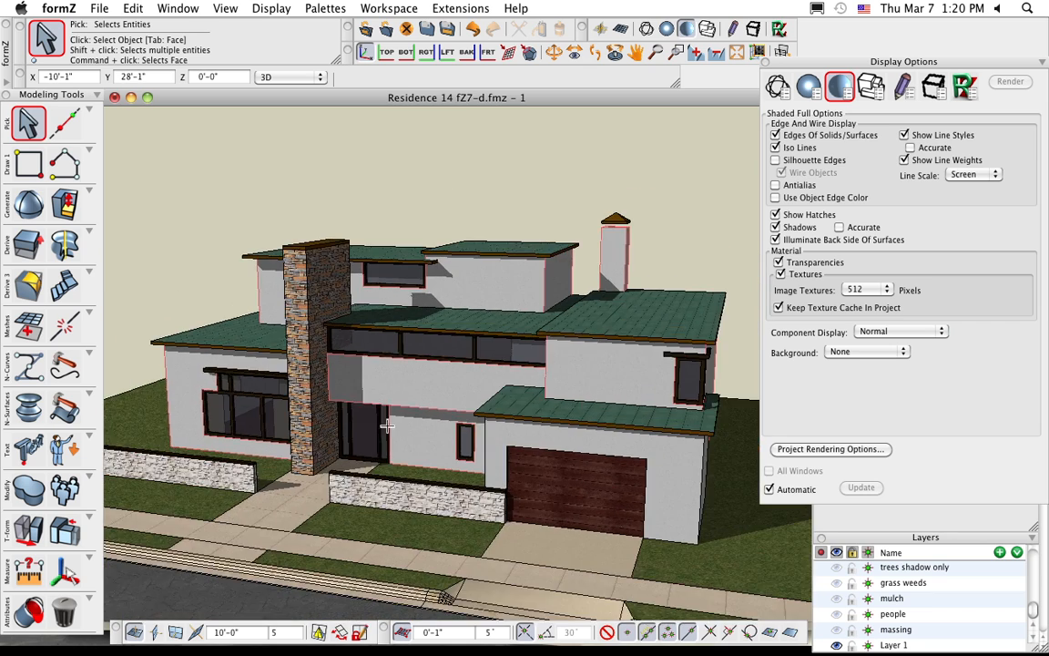
{"action": "middle_click_drag", "start_coordinate": [374, 382], "coordinate": [432, 365]}
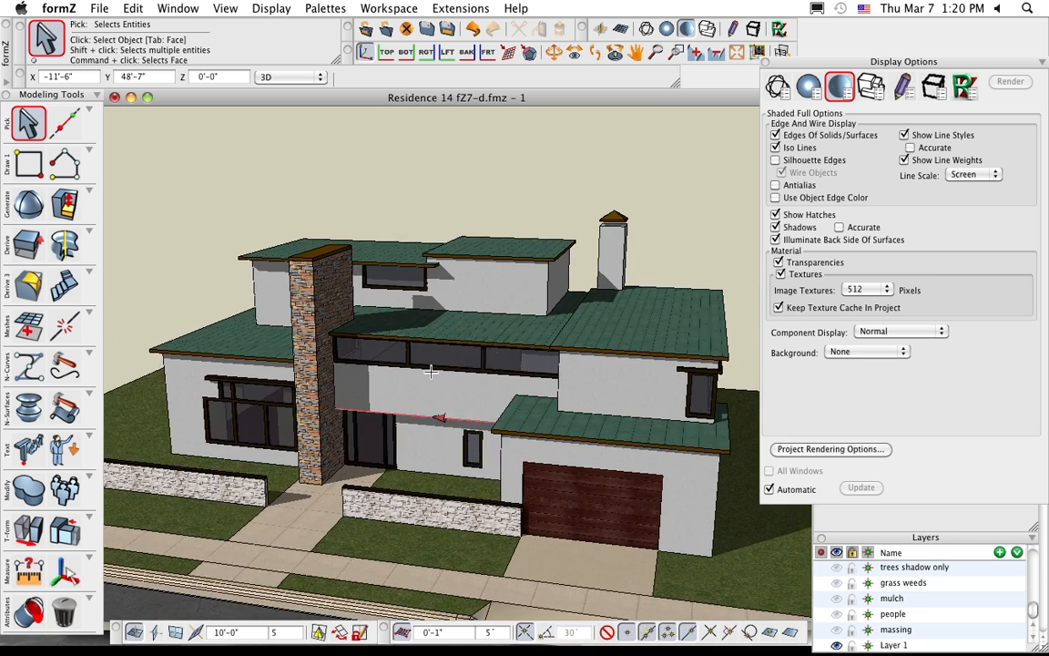
{"action": "scroll", "coordinate": [432, 365], "scroll_direction": "up", "scroll_amount": 1}
{"action": "scroll", "coordinate": [431, 365], "scroll_direction": "down", "scroll_amount": 2}
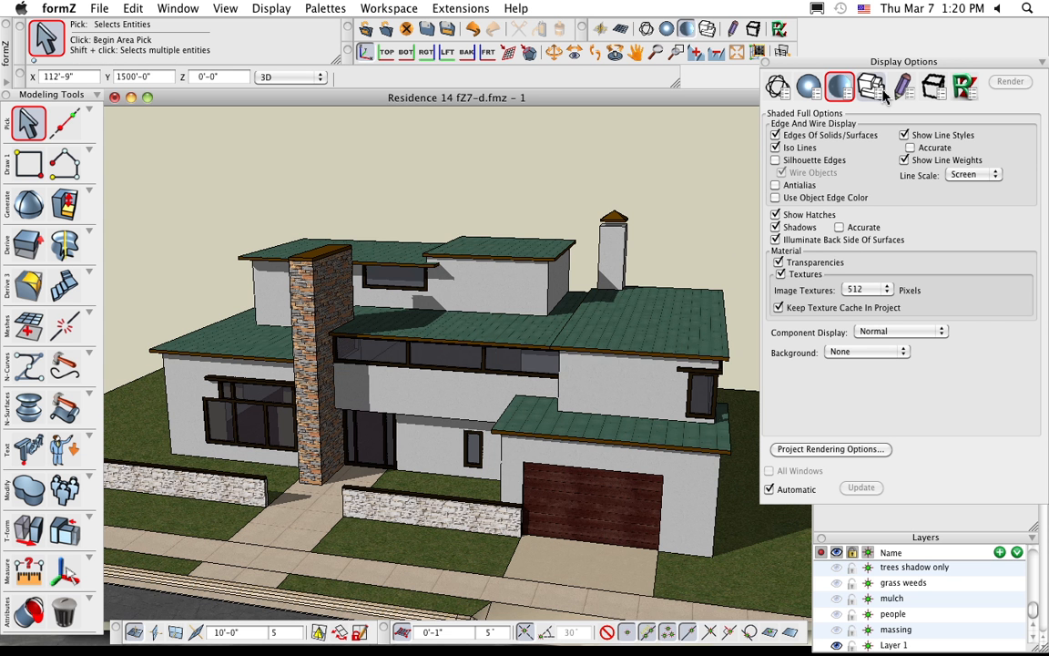
{"action": "left_click", "coordinate": [766, 63]}
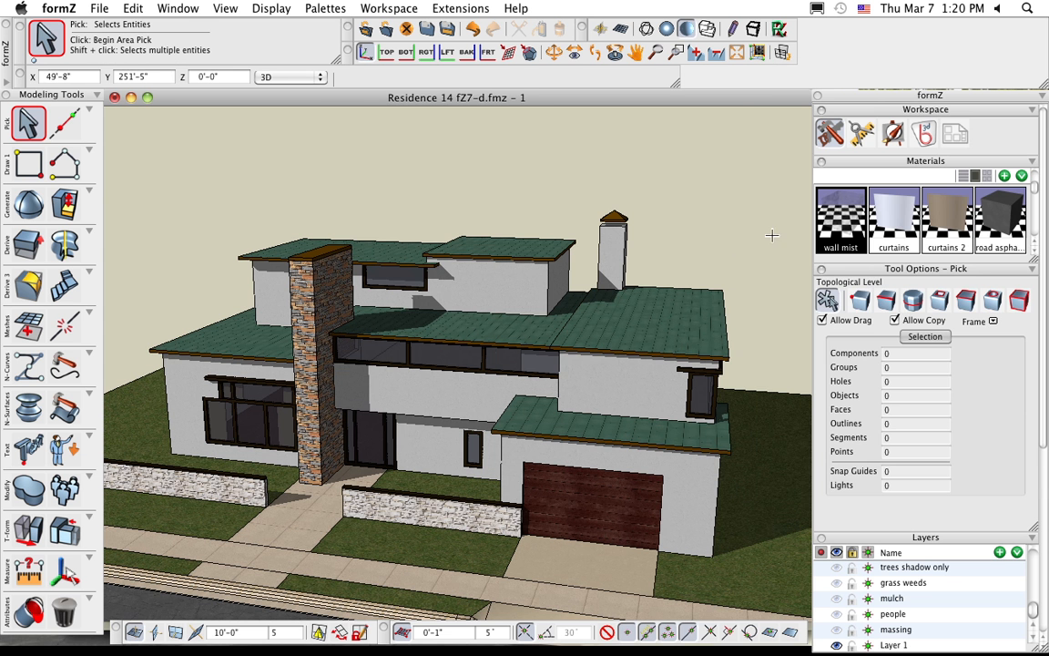
Step: Make the Sun Light visible in the model
{"action": "middle_click_drag", "start_coordinate": [706, 399], "coordinate": [677, 401]}
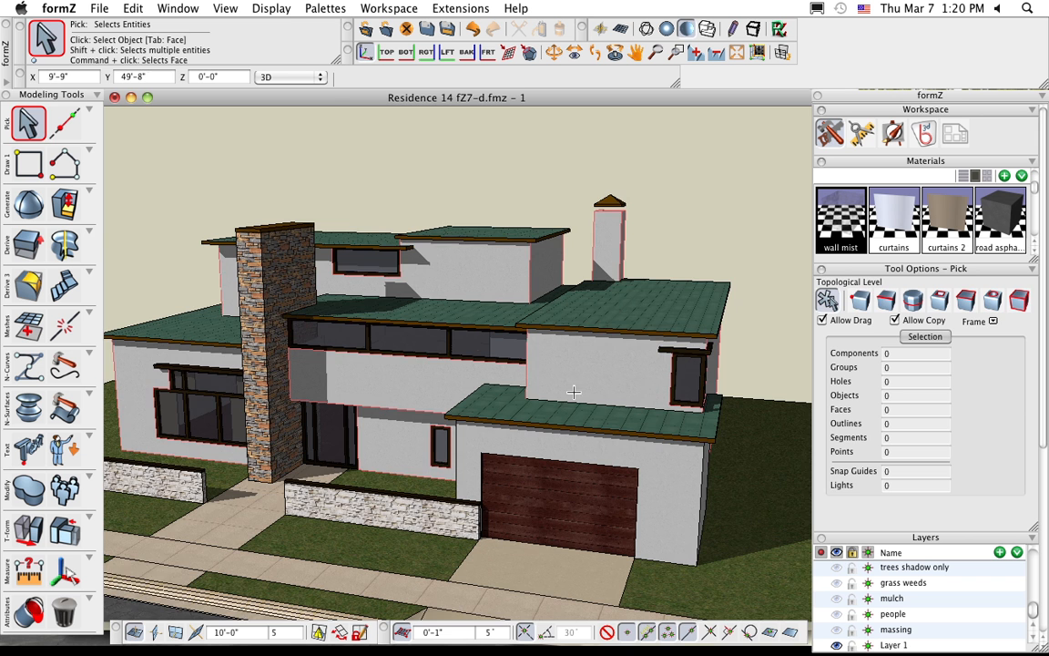
{"action": "scroll", "coordinate": [576, 395], "scroll_direction": "down", "scroll_amount": 2}
{"action": "middle_click_drag", "start_coordinate": [582, 407], "coordinate": [620, 344]}
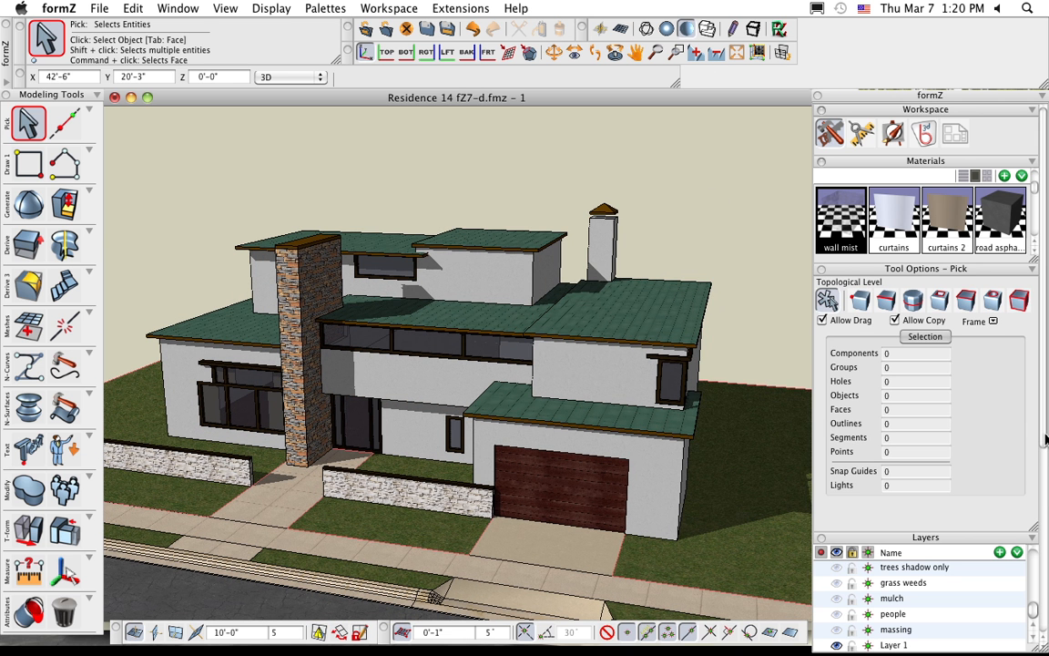
{"action": "left_click_drag", "start_coordinate": [1043, 436], "coordinate": [1048, 485]}
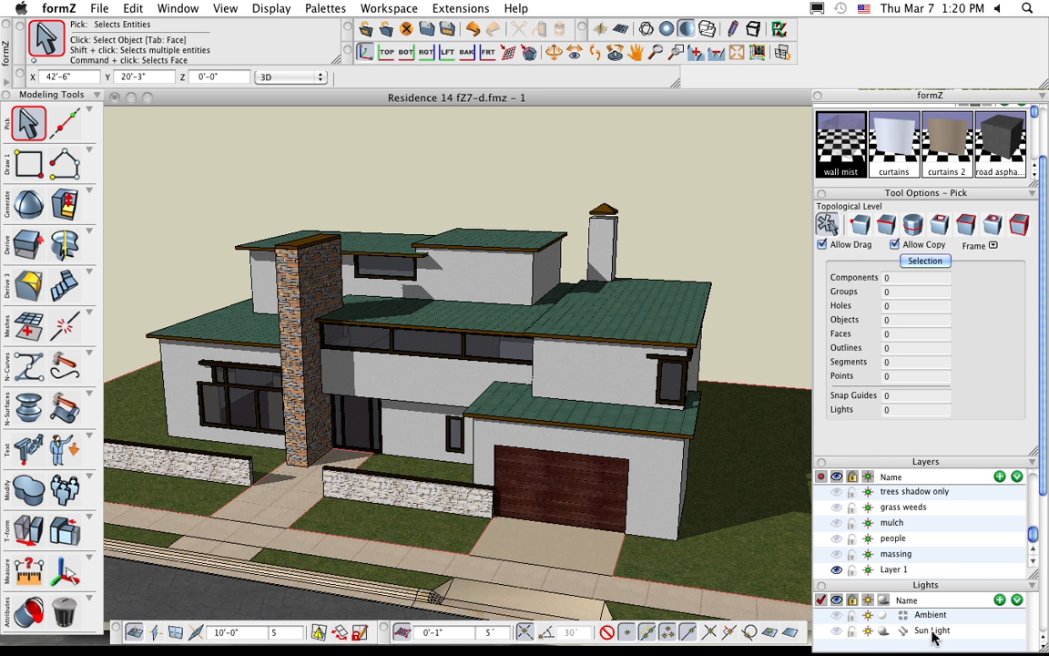
{"action": "left_click", "coordinate": [837, 631]}
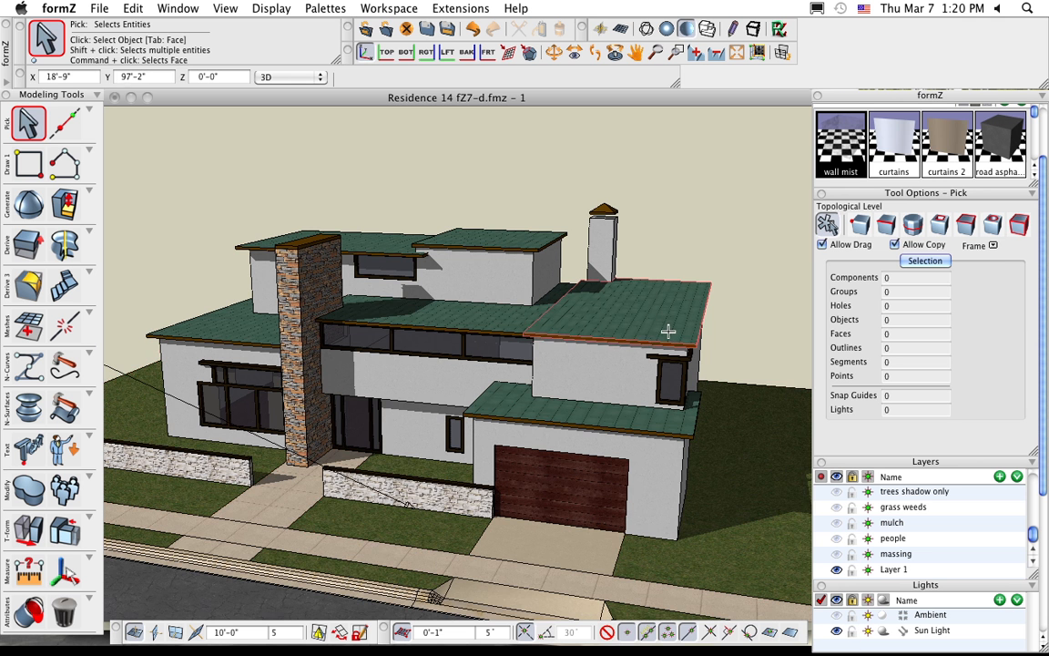
Step: Try moving the Sun Light's source point to change how the house is lit
{"action": "scroll", "coordinate": [667, 331], "scroll_direction": "down", "scroll_amount": 1}
{"action": "key", "text": "m"}
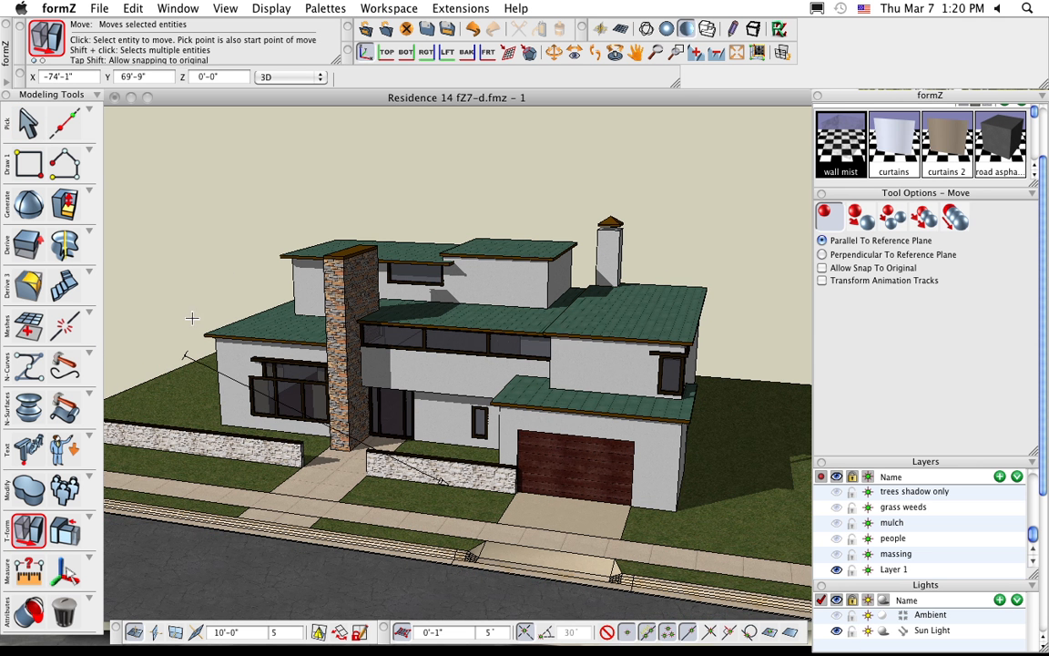
{"action": "left_click", "coordinate": [186, 355]}
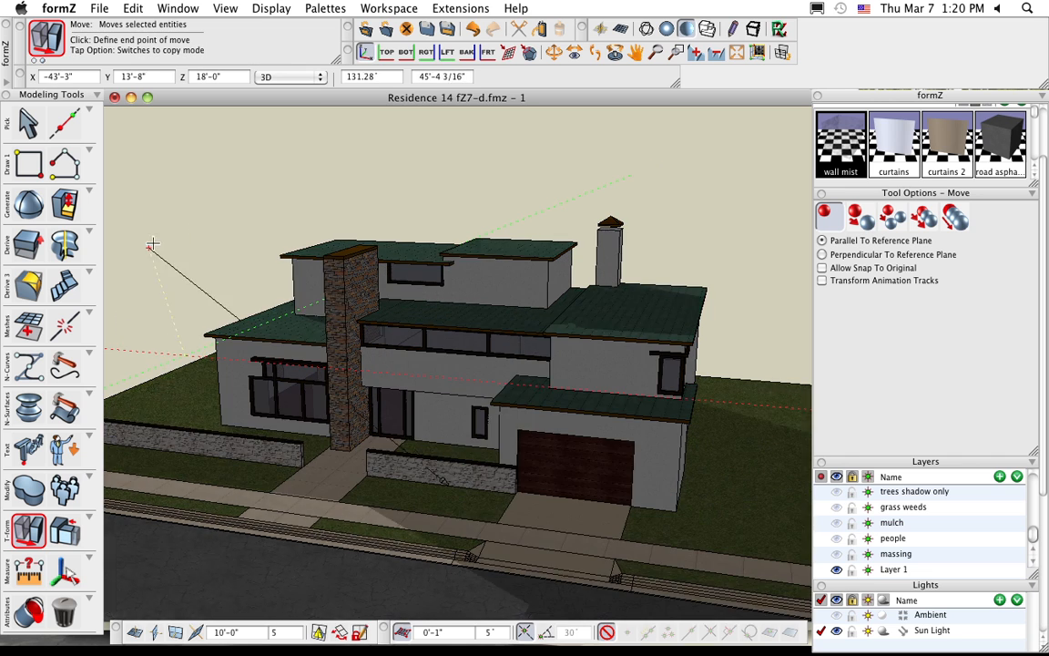
{"action": "left_click", "coordinate": [184, 354]}
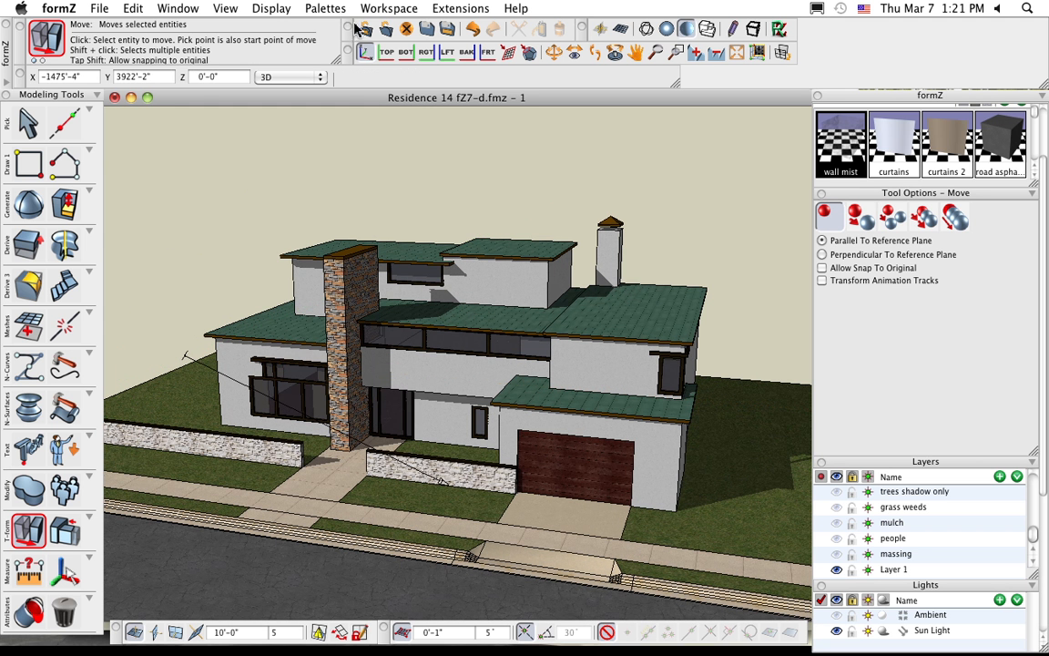
Step: Open the Sun Position settings and set the time of day to 2:05:00 PM
{"action": "left_click", "coordinate": [319, 9]}
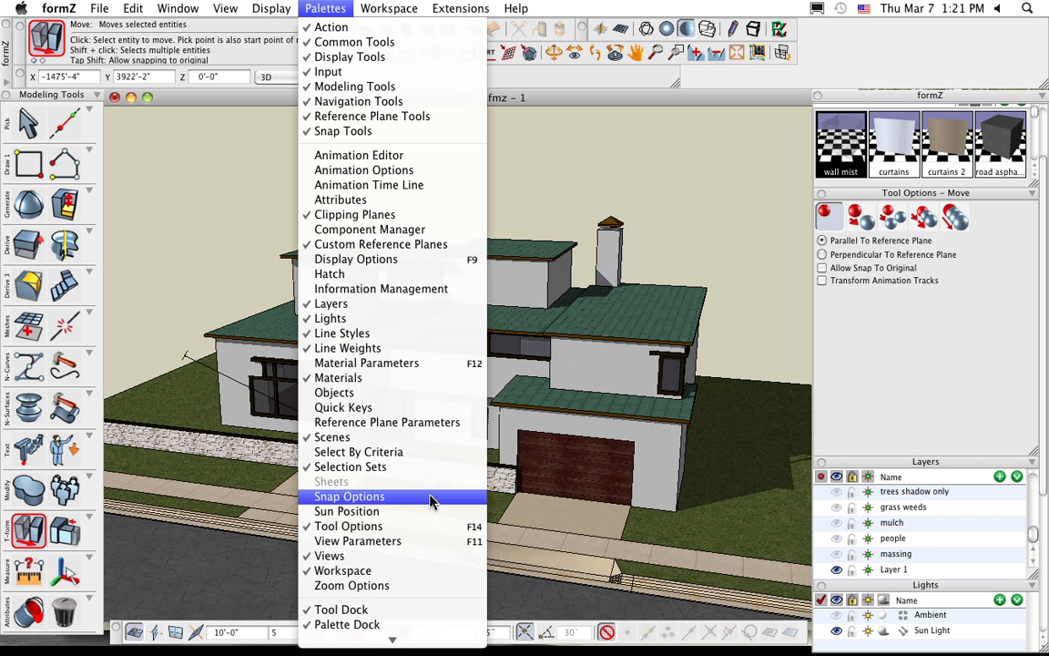
{"action": "left_click", "coordinate": [431, 512]}
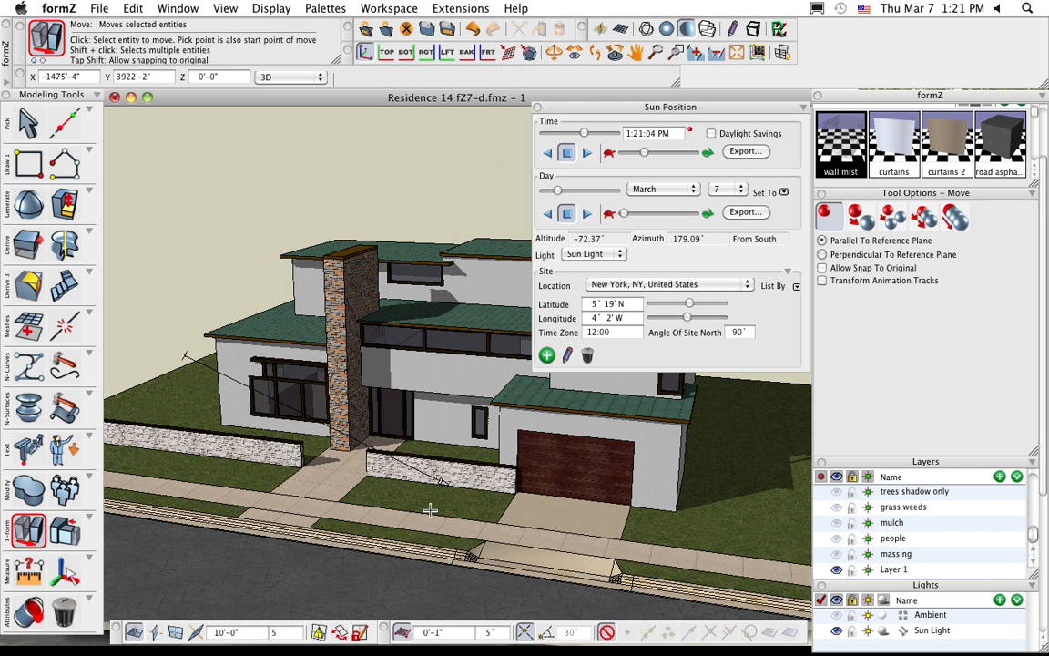
{"action": "mouse_move", "coordinate": [584, 133]}
{"action": "left_mouse_down"}
{"action": "mouse_move", "coordinate": [576, 137]}
{"action": "mouse_move", "coordinate": [588, 135]}
{"action": "left_mouse_up"}
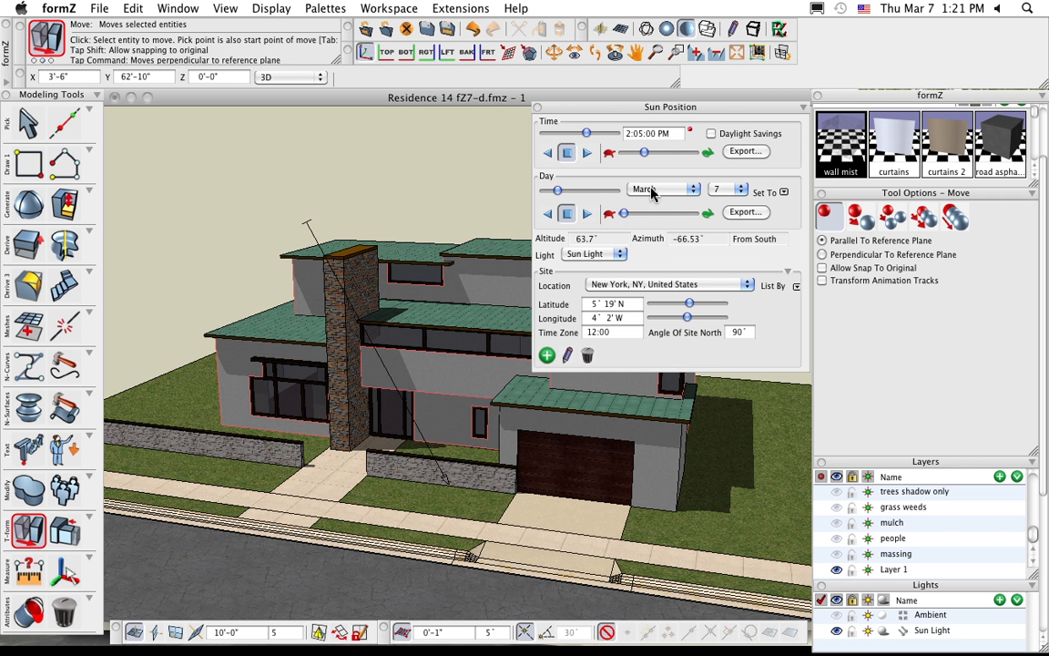
Step: Set the sun's site location to New York, NY, United States and its date and time to the current ones
{"action": "left_click", "coordinate": [675, 285]}
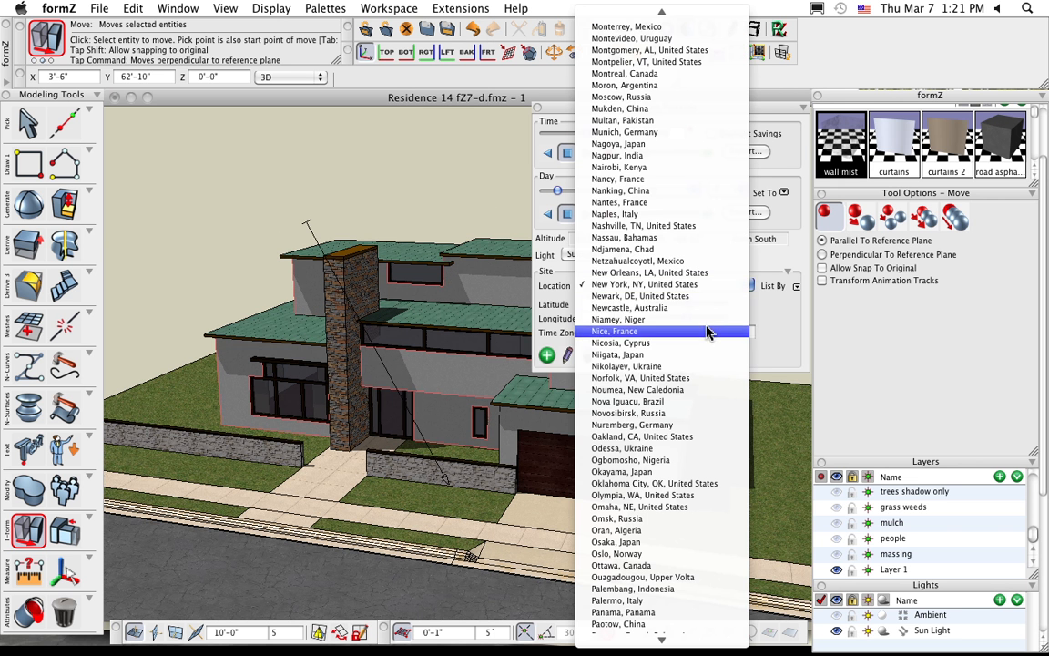
{"action": "left_click", "coordinate": [707, 286]}
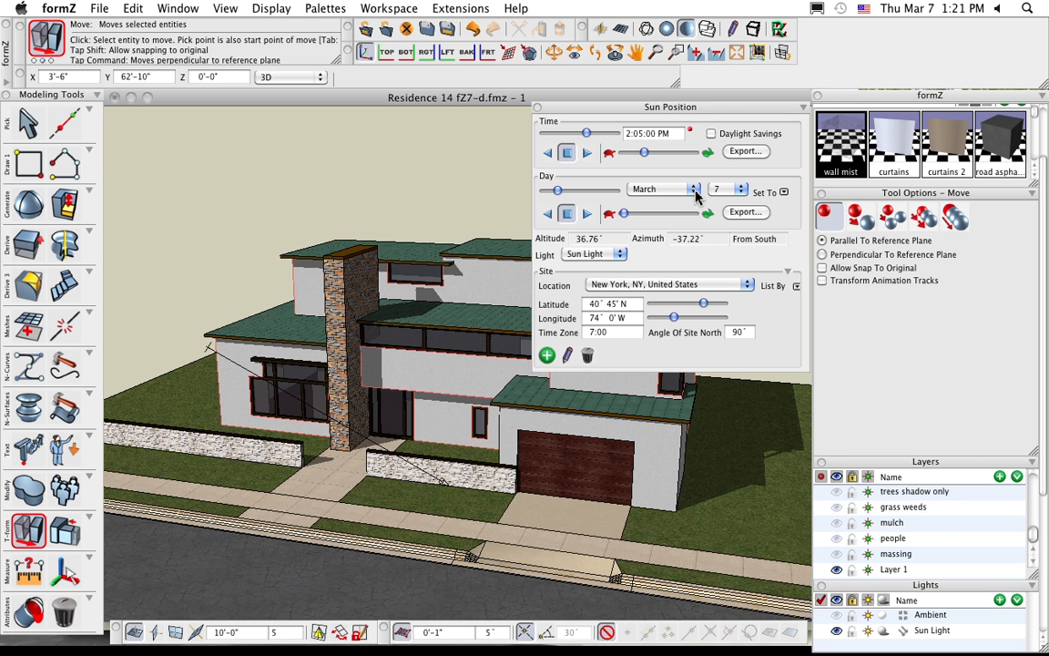
{"action": "left_click", "coordinate": [781, 193]}
{"action": "left_click", "coordinate": [819, 195]}
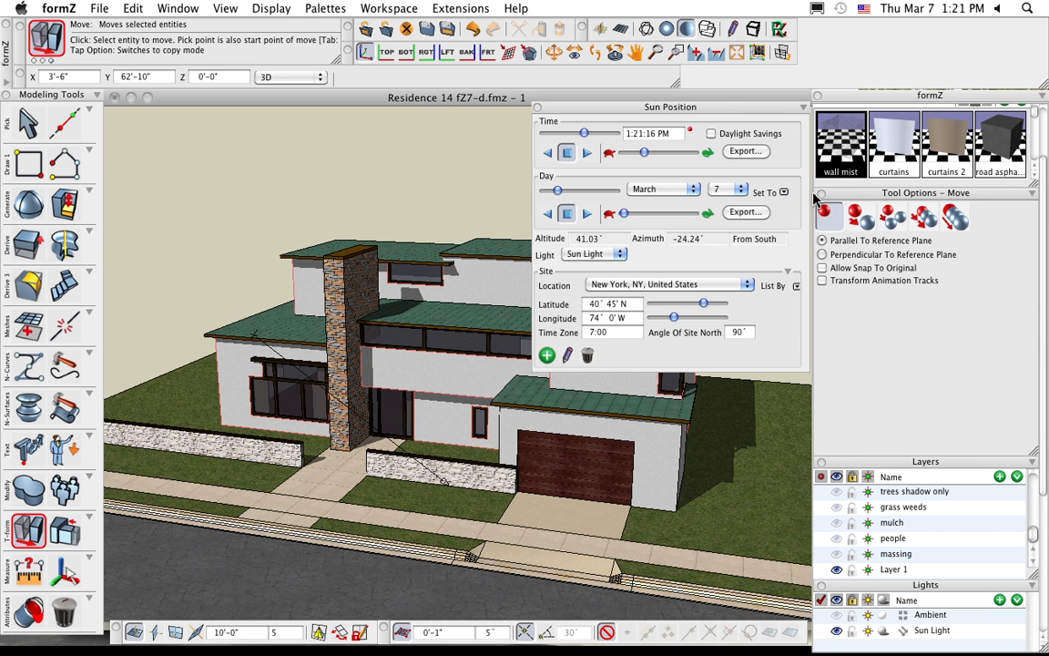
Step: Play and stop the time-of-day animation, then set the time to 12:56:00 PM and close the Sun Position settings
{"action": "left_click", "coordinate": [588, 153]}
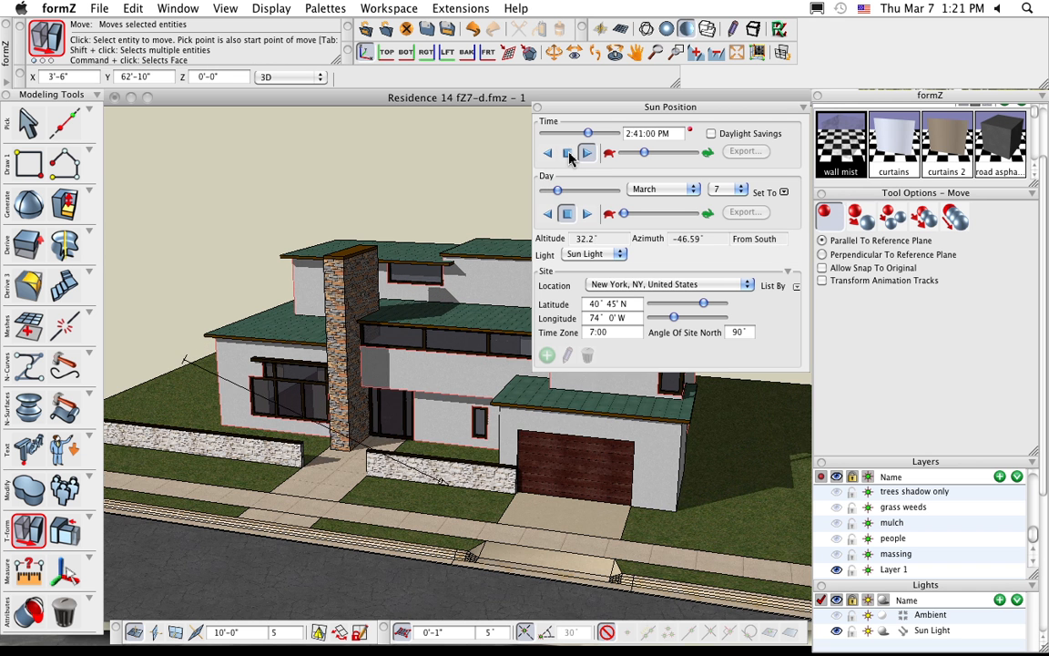
{"action": "left_click", "coordinate": [568, 154]}
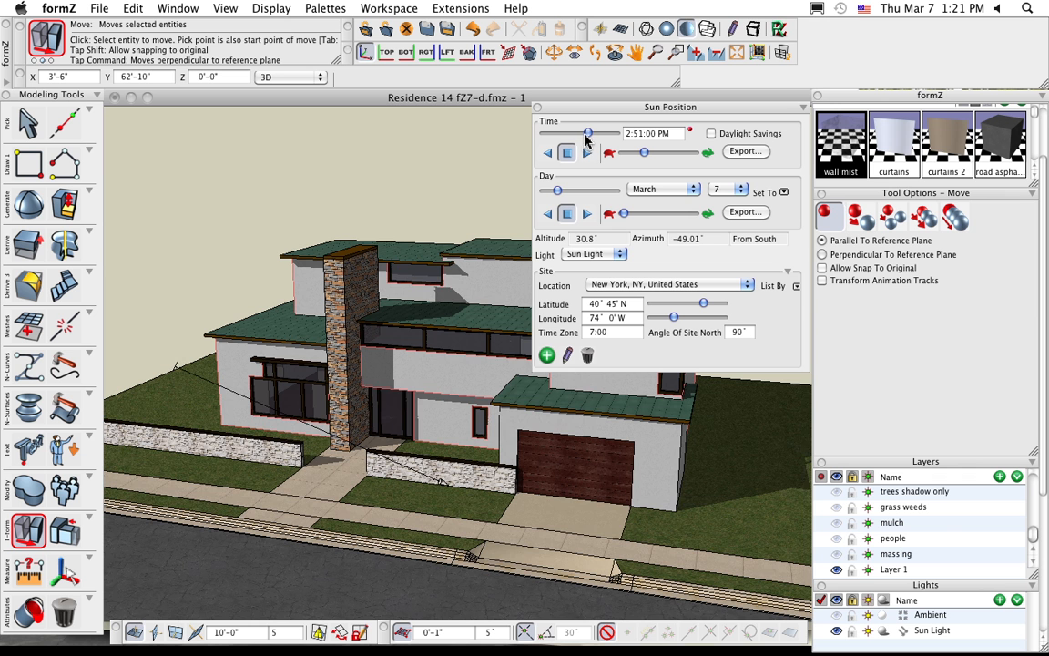
{"action": "left_click_drag", "start_coordinate": [587, 138], "coordinate": [583, 137]}
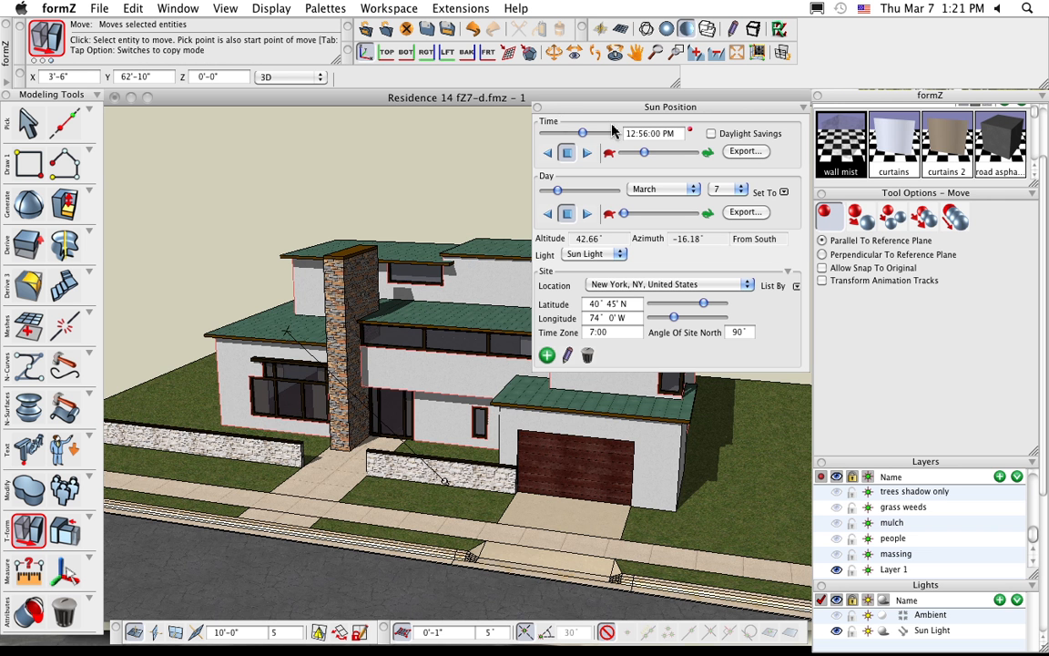
{"action": "left_click", "coordinate": [538, 108]}
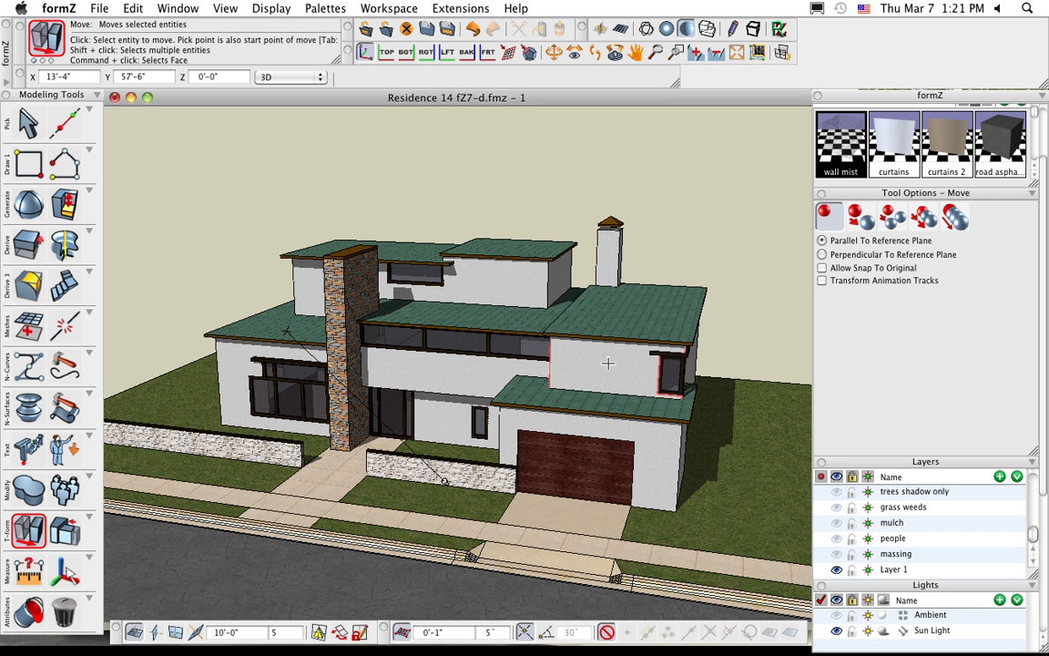
Step: Render the front of the house from a lower, closer viewpoint with RenderZone
{"action": "middle_click_drag", "start_coordinate": [608, 363], "coordinate": [627, 358]}
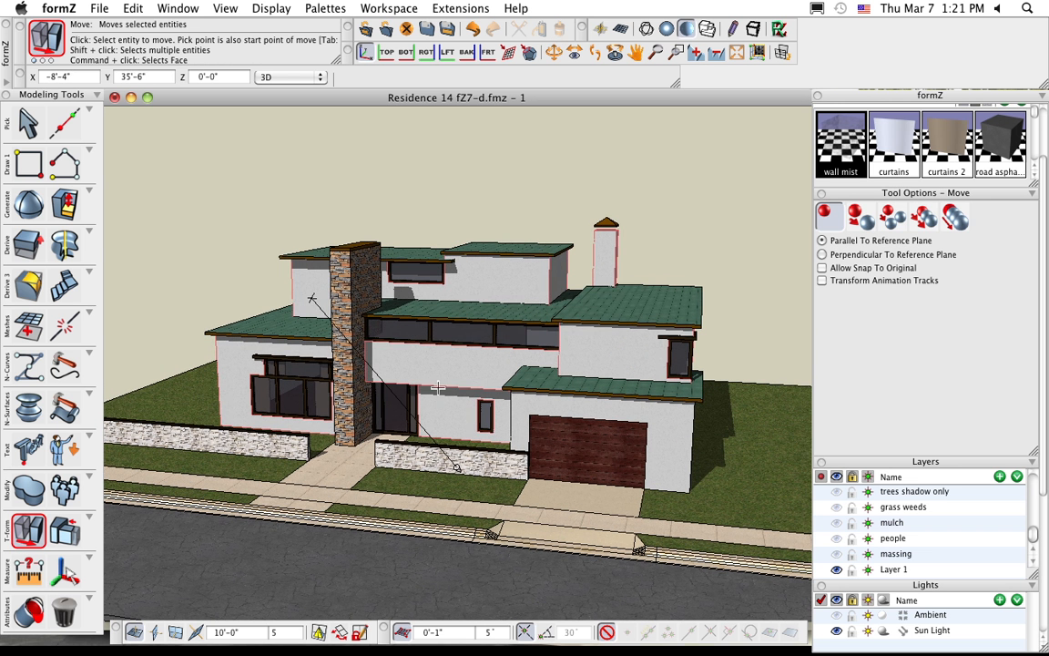
{"action": "middle_click_drag", "start_coordinate": [454, 405], "coordinate": [581, 299]}
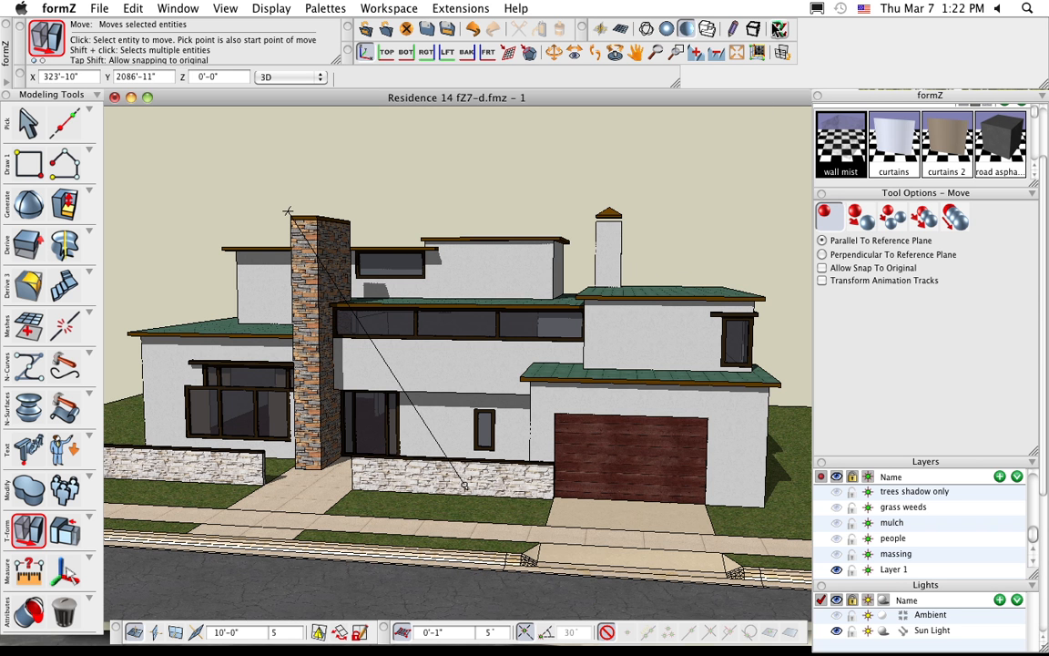
{"action": "left_click", "coordinate": [781, 31]}
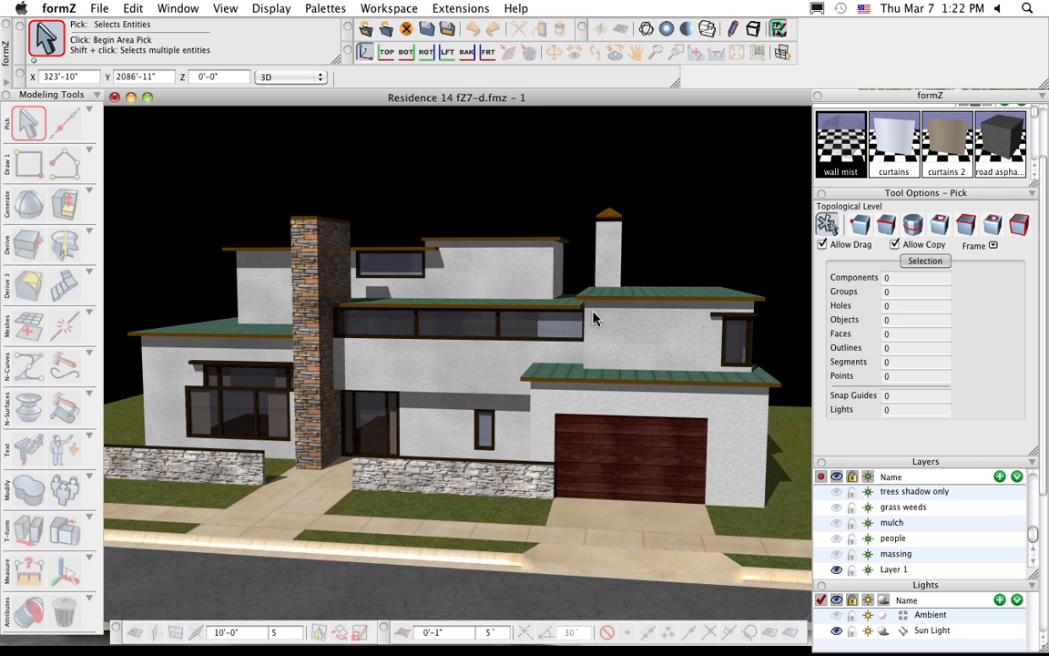
{"action": "left_click", "coordinate": [604, 259]}
Step: Add a new distant light and name it "atmospheric light"
{"action": "scroll", "coordinate": [1044, 444], "scroll_direction": "down", "scroll_amount": 5}
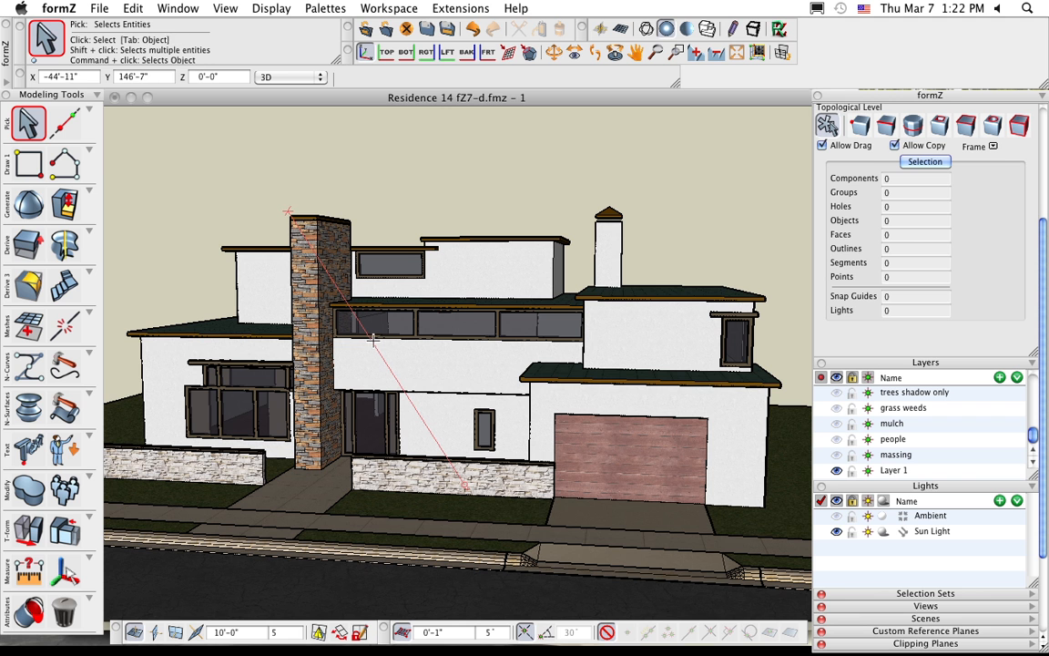
{"action": "left_click", "coordinate": [1000, 502]}
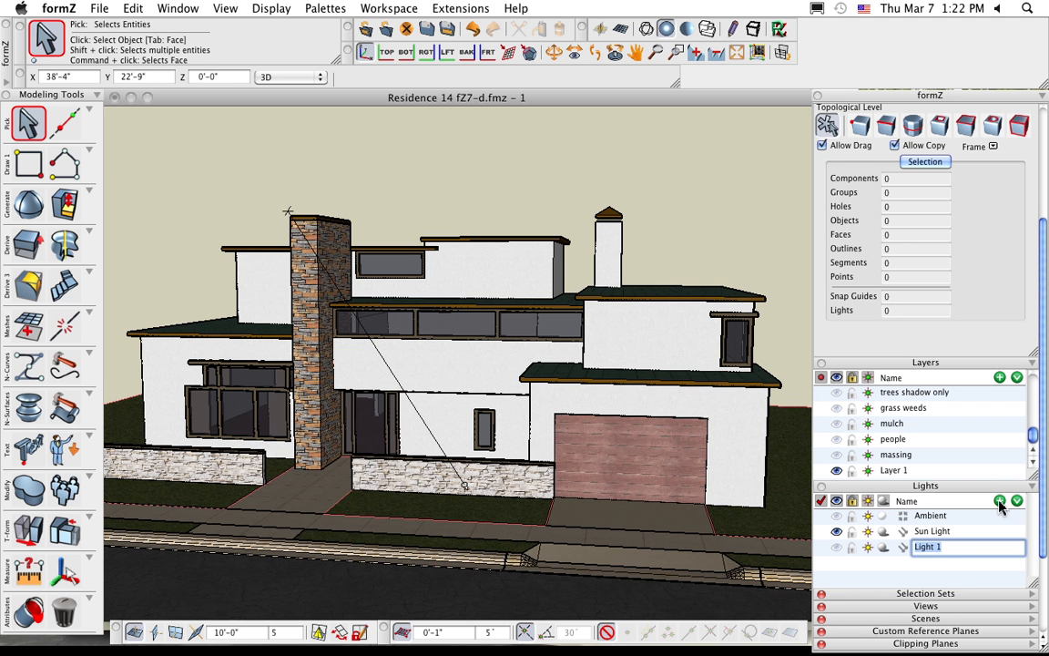
{"action": "left_click", "coordinate": [935, 551]}
{"action": "double_click", "coordinate": [940, 547]}
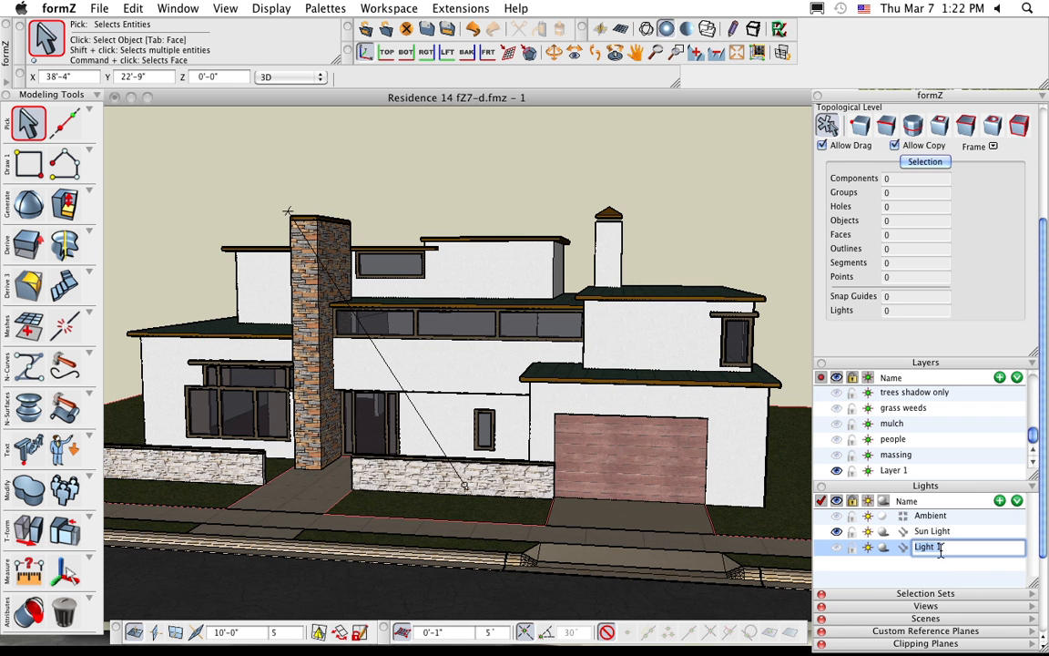
{"action": "type", "text": "atm"}
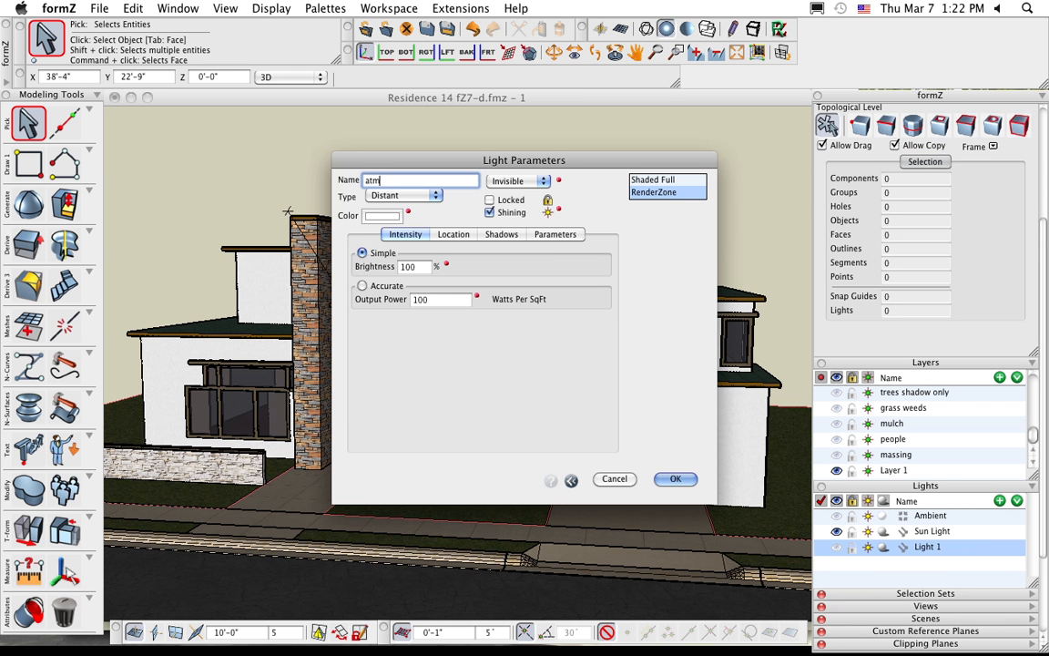
{"action": "type", "text": "ospheric light"}
{"action": "left_click", "coordinate": [675, 479]}
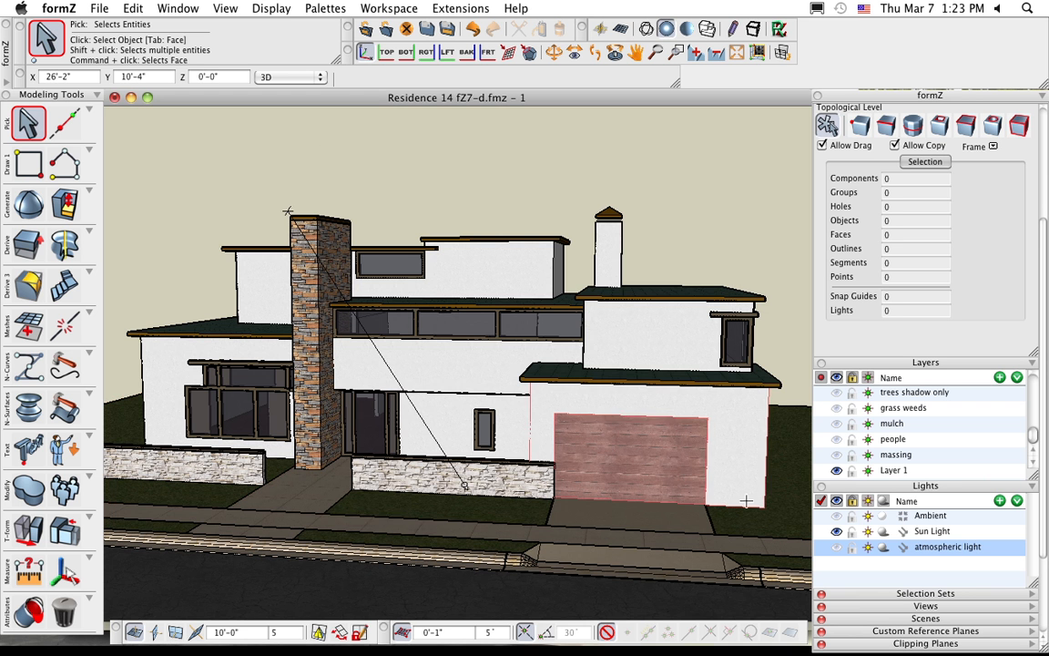
Step: Set the atmospheric light's brightness to 1% and apply the Simple type of atmospheric light to it
{"action": "double_click", "coordinate": [929, 549]}
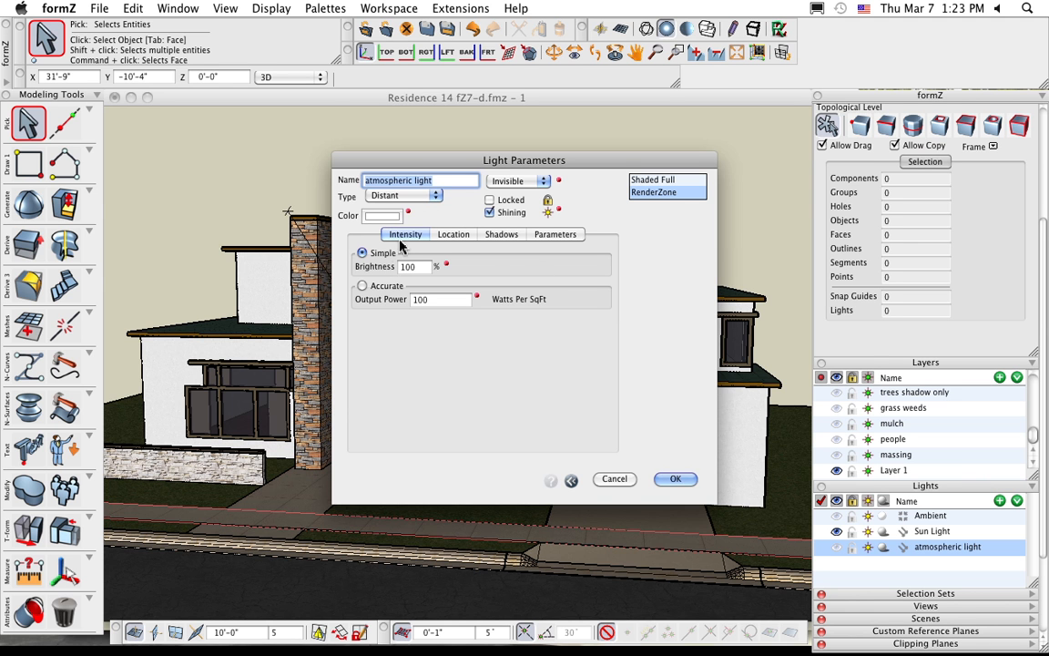
{"action": "left_click", "coordinate": [406, 267]}
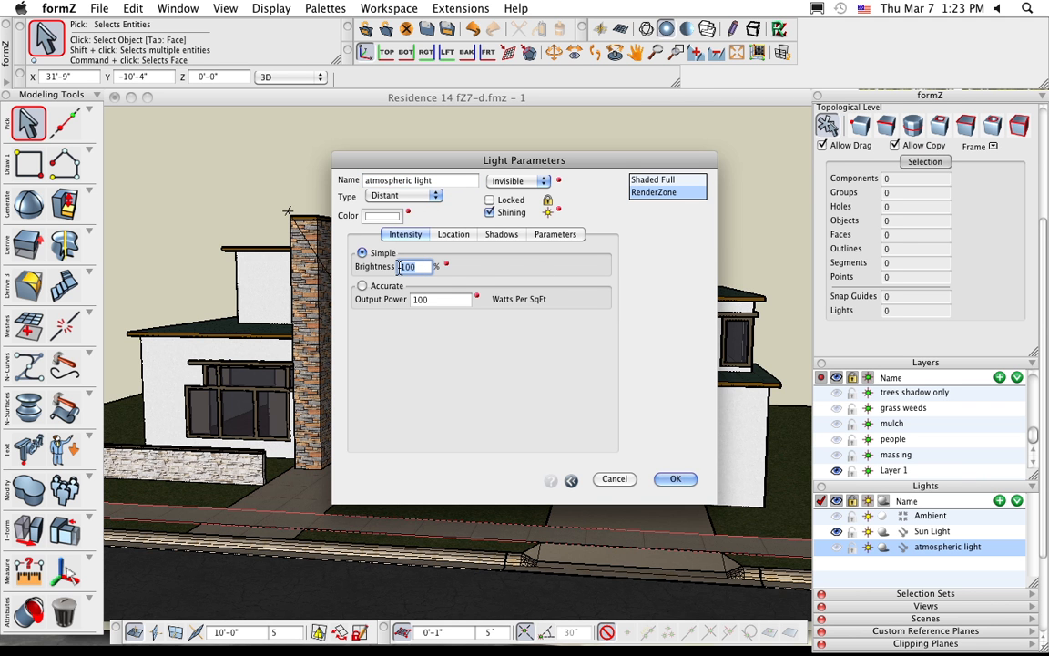
{"action": "type", "text": "1"}
{"action": "left_click", "coordinate": [557, 235]}
{"action": "left_click", "coordinate": [411, 254]}
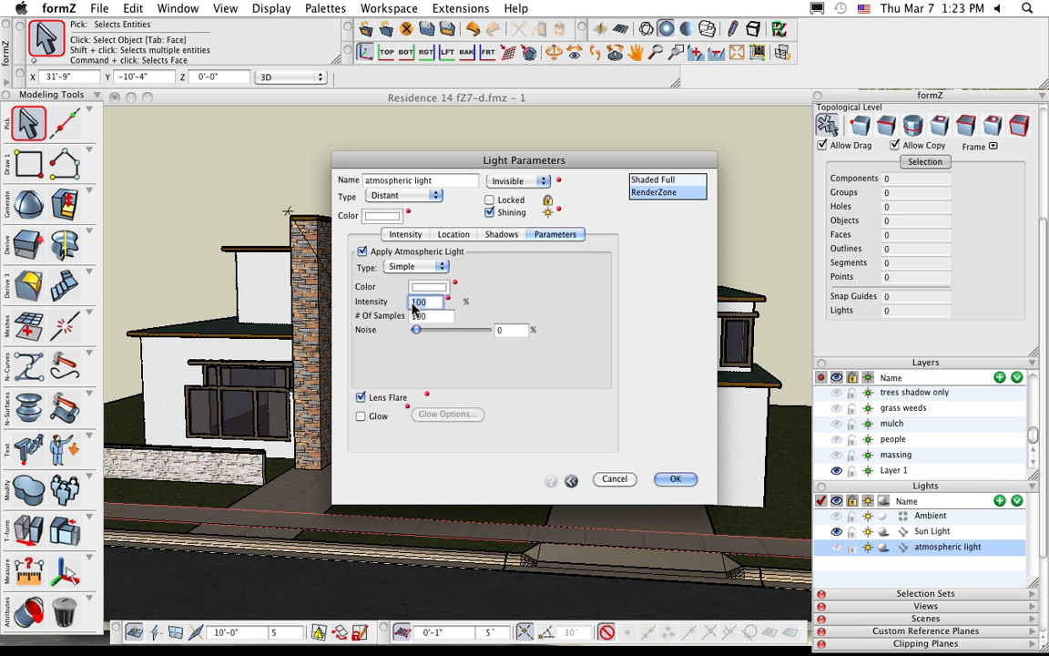
{"action": "left_click_drag", "start_coordinate": [417, 303], "coordinate": [489, 307]}
Step: Turn off shadows for the atmospheric light and accept its parameters
{"action": "left_click", "coordinate": [501, 235]}
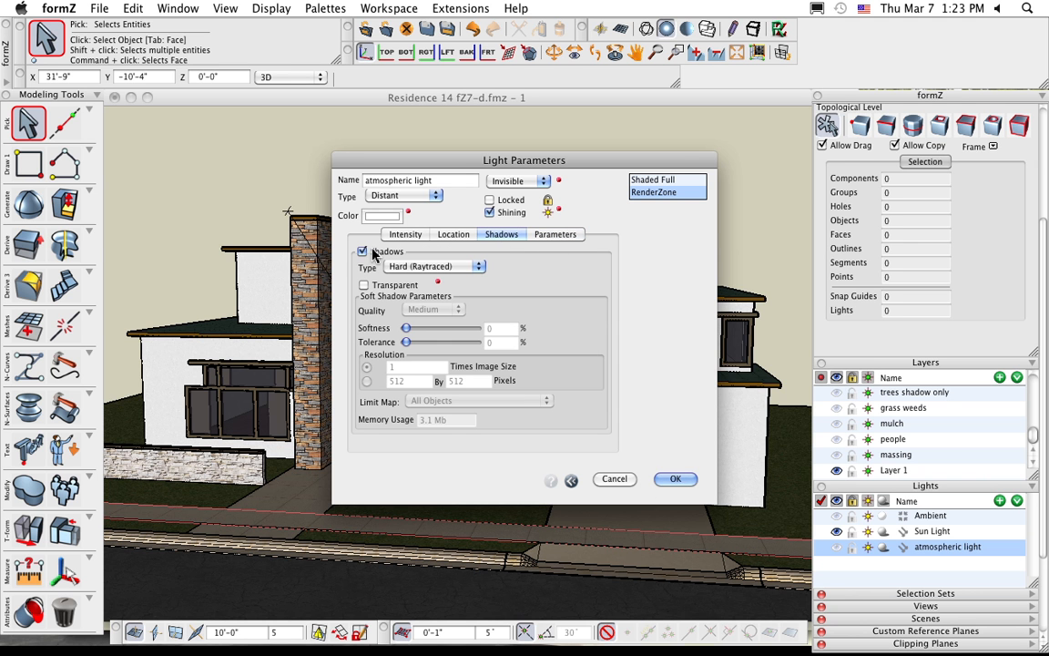
{"action": "left_click", "coordinate": [366, 252]}
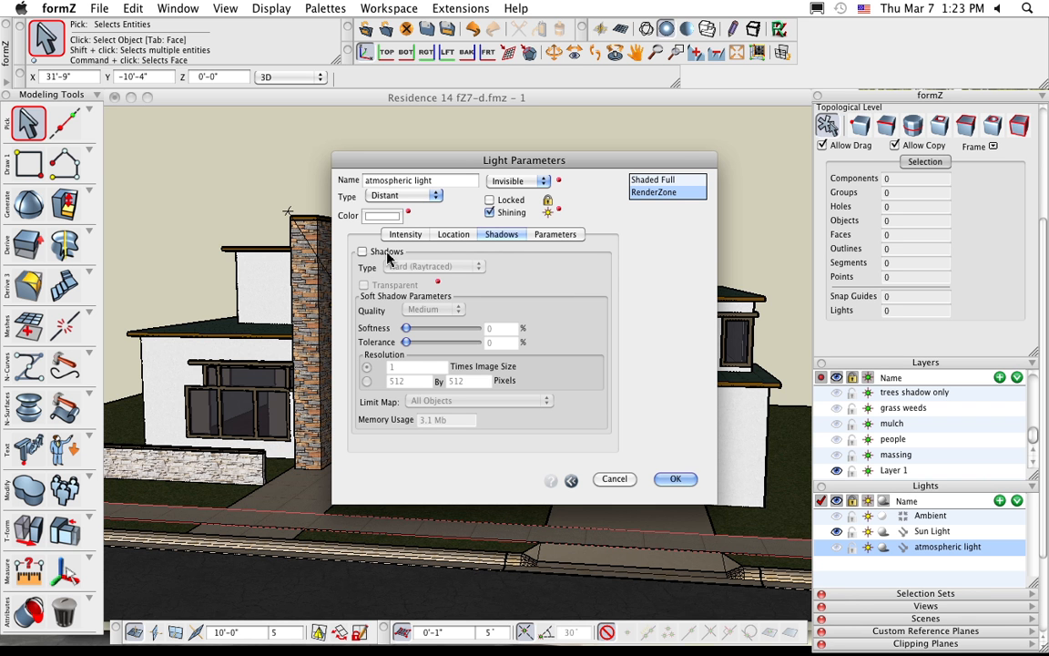
{"action": "left_click", "coordinate": [674, 481]}
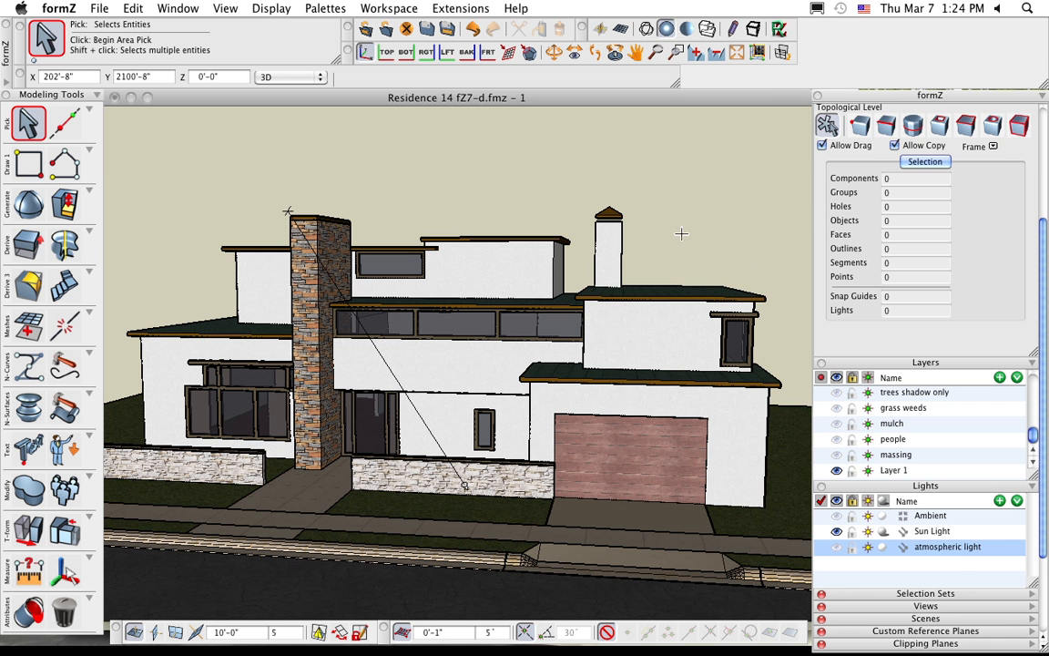
Step: Enable Final Gather in the RenderZone global illumination options and render the house
{"action": "key", "text": "super+shift+d"}
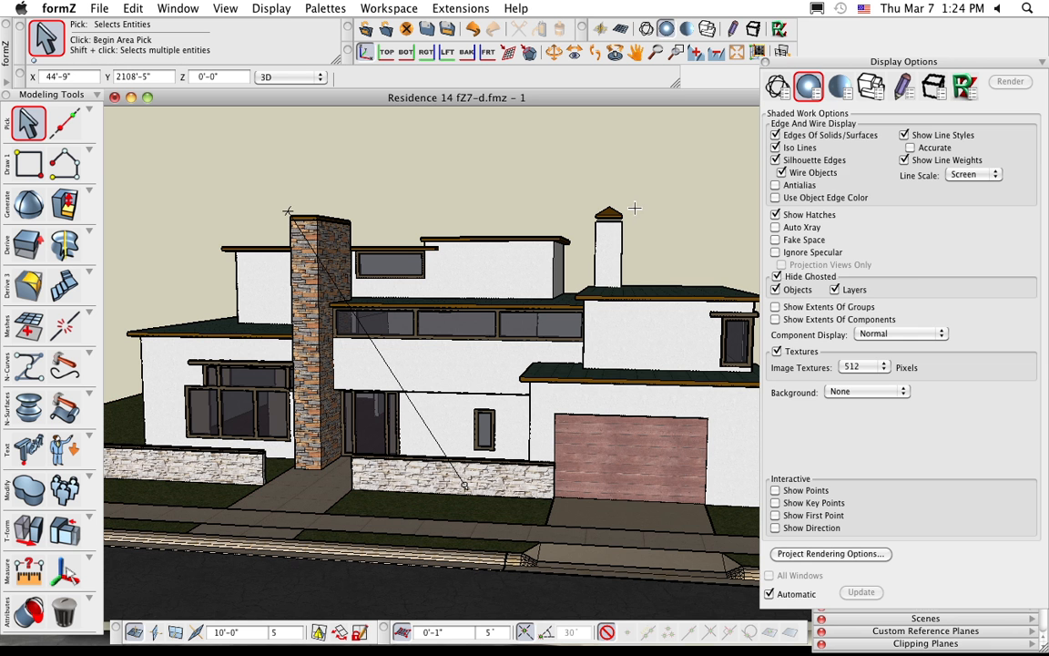
{"action": "left_click", "coordinate": [963, 88]}
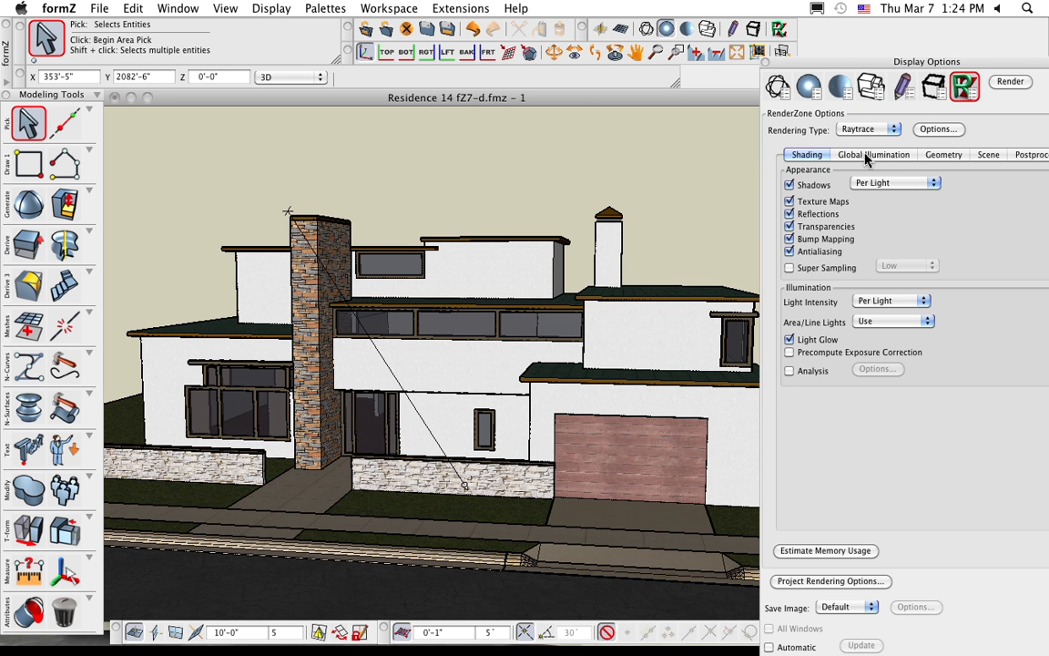
{"action": "left_click", "coordinate": [870, 155]}
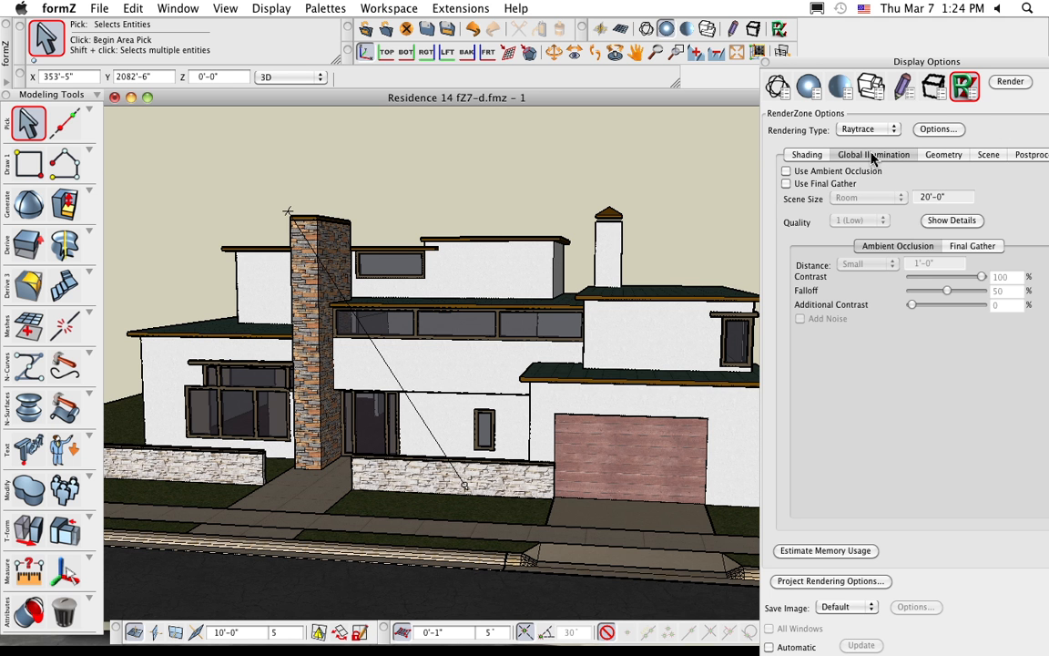
{"action": "left_click", "coordinate": [809, 185]}
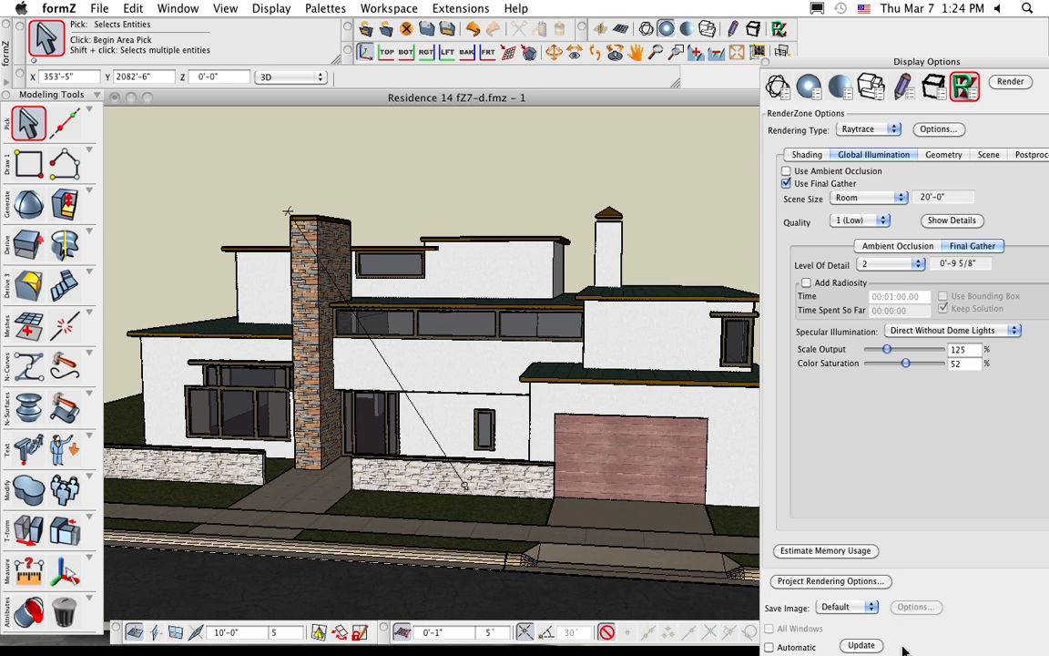
{"action": "left_click", "coordinate": [862, 645]}
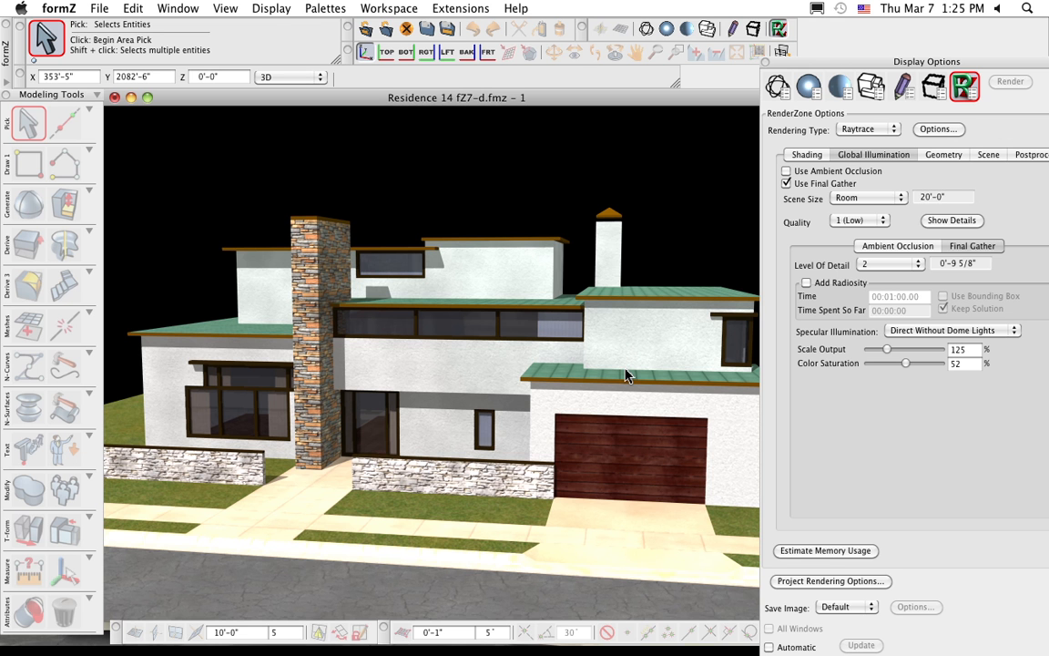
Step: Enable Ambient Occlusion and set the global illumination scene size to Building, keeping the quality at 1 (Low)
{"action": "left_click", "coordinate": [804, 178]}
{"action": "left_click", "coordinate": [803, 171]}
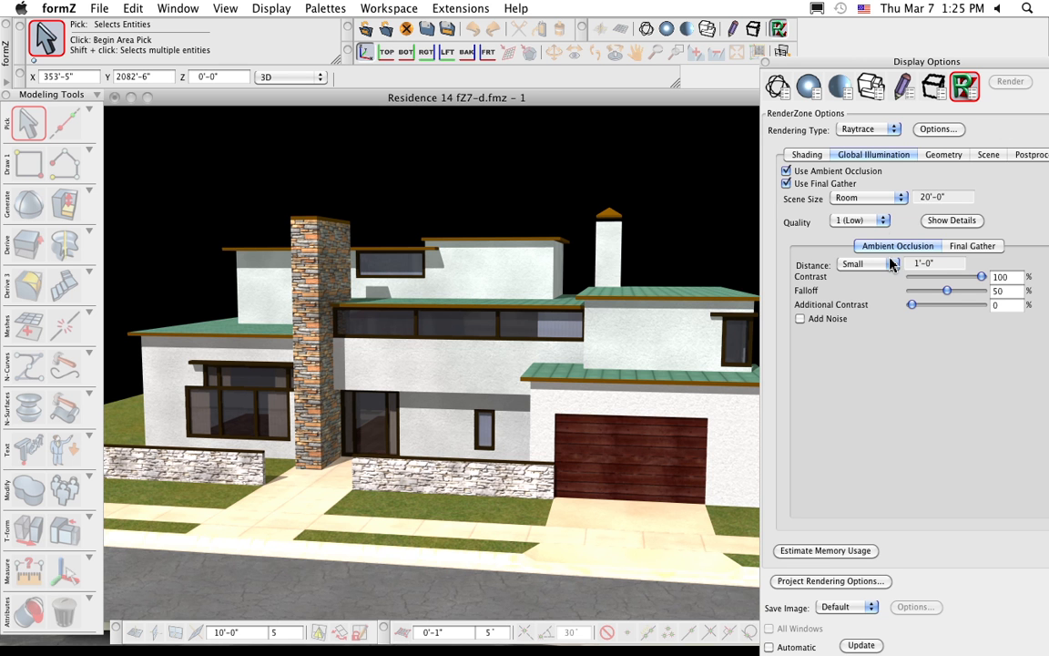
{"action": "left_click", "coordinate": [874, 199]}
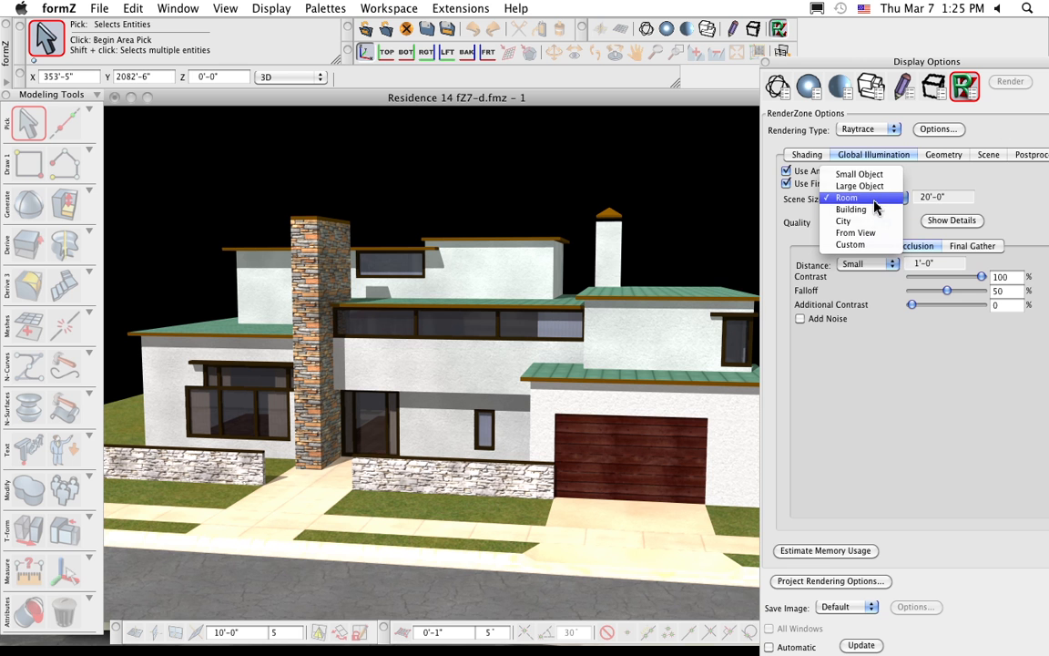
{"action": "left_click", "coordinate": [867, 208]}
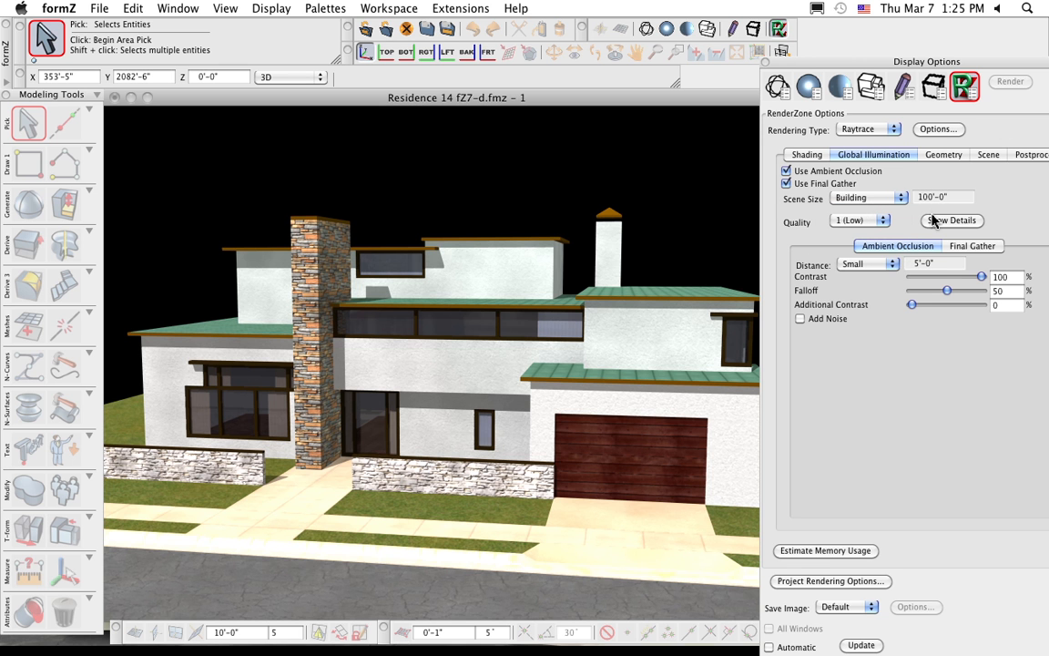
{"action": "left_click", "coordinate": [871, 221]}
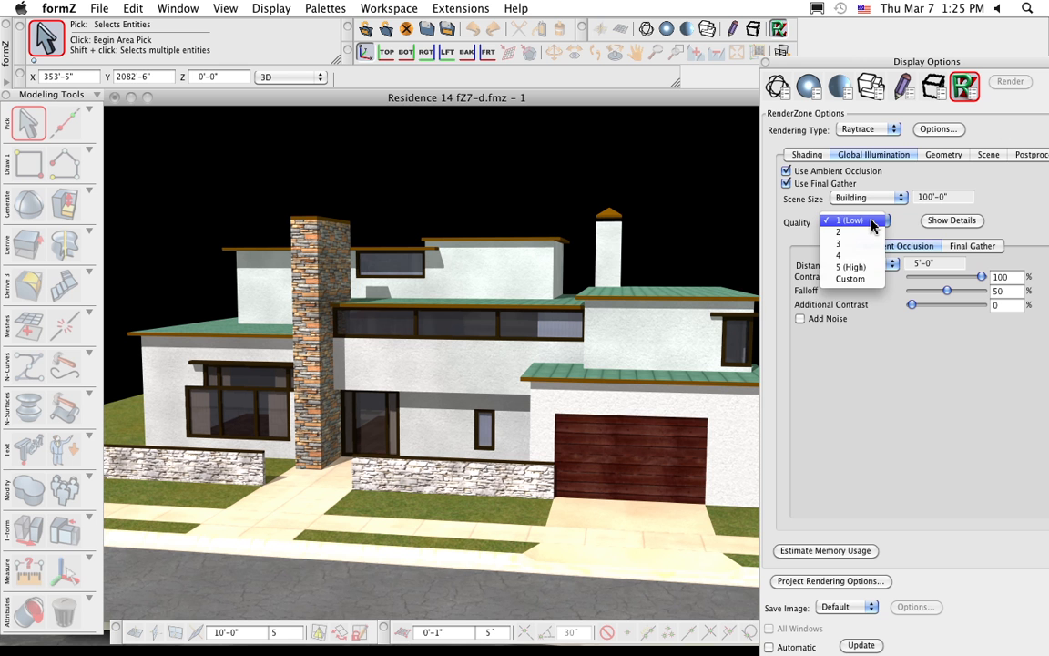
{"action": "left_click", "coordinate": [872, 223]}
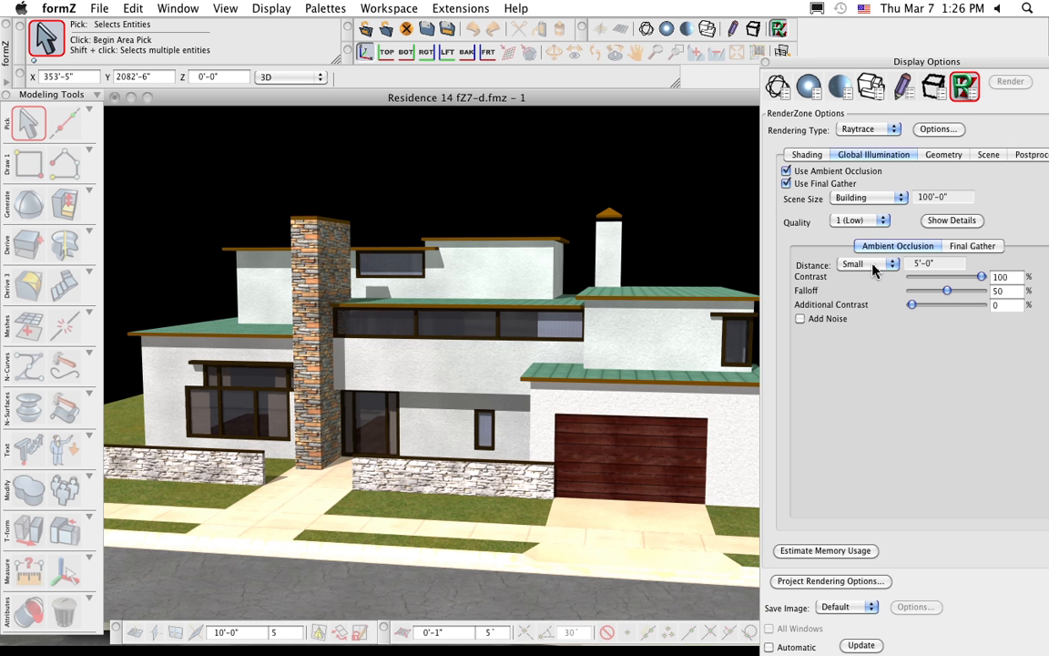
Step: Try the Medium and Large distance presets for Ambient Occlusion and return to Small
{"action": "left_click", "coordinate": [861, 264]}
{"action": "left_click", "coordinate": [874, 276]}
{"action": "left_click", "coordinate": [872, 266]}
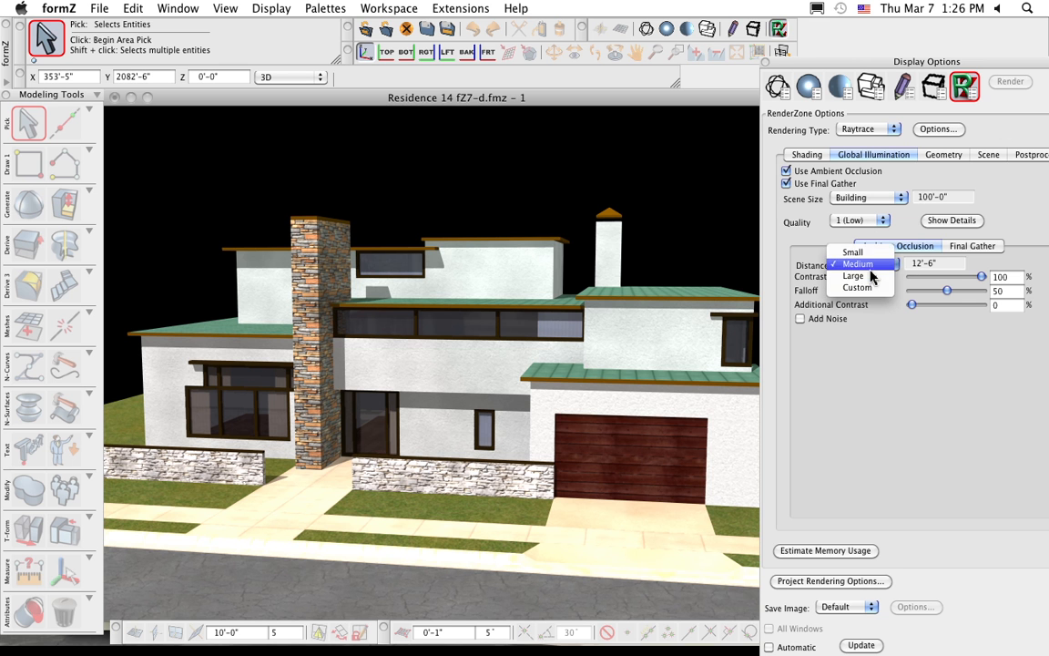
{"action": "left_click", "coordinate": [871, 283]}
{"action": "left_click", "coordinate": [869, 264]}
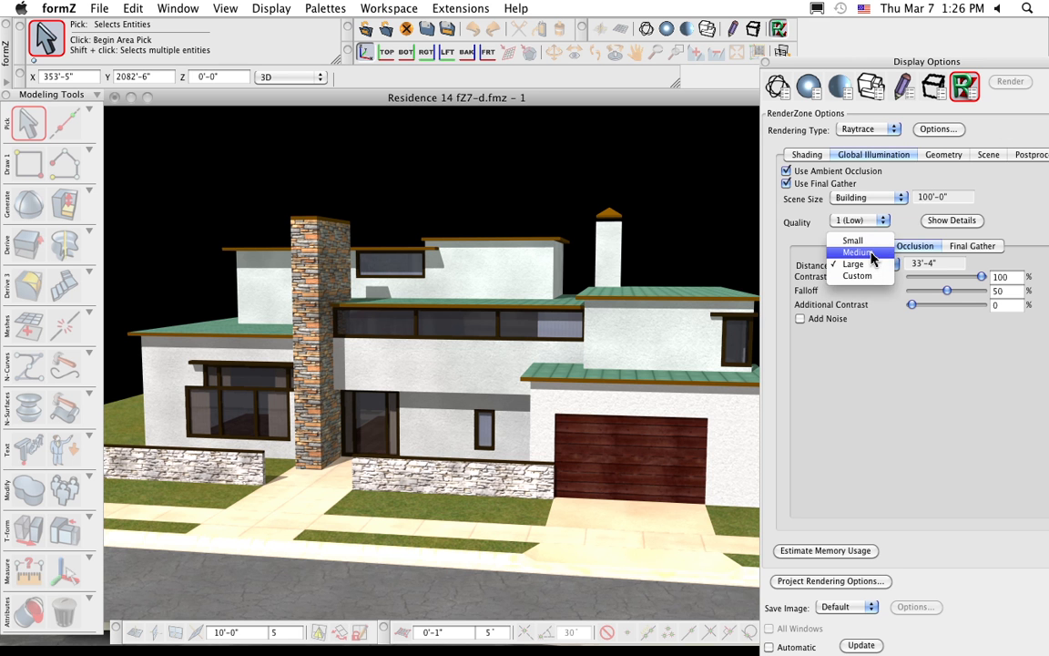
{"action": "left_click", "coordinate": [866, 240]}
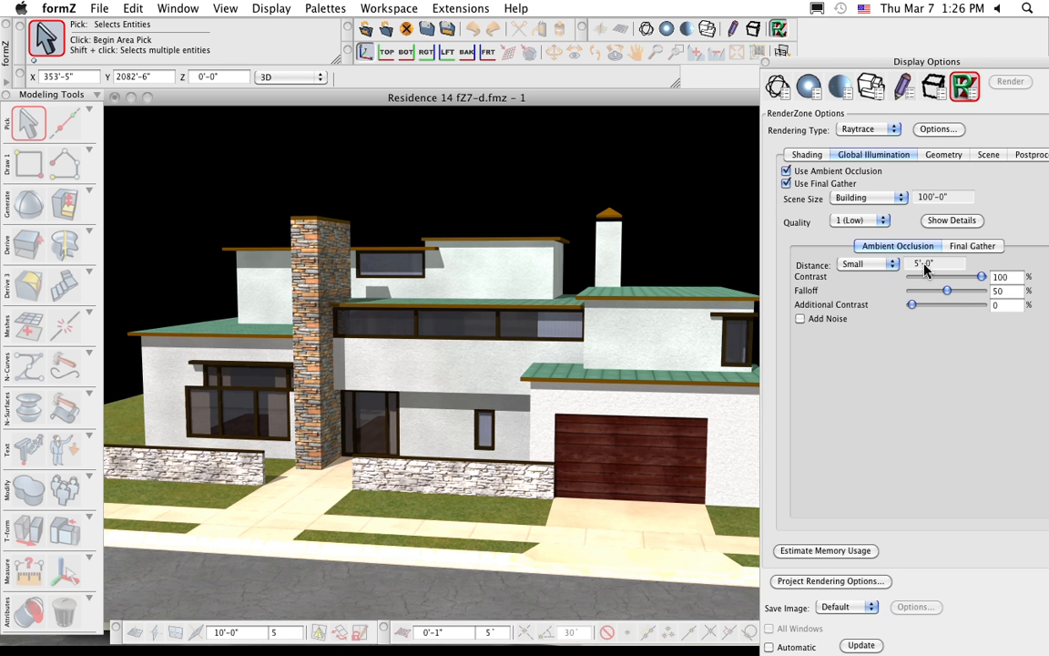
Step: Change the Ambient Occlusion distance to Custom with a value of 3'-0"
{"action": "left_click", "coordinate": [866, 264]}
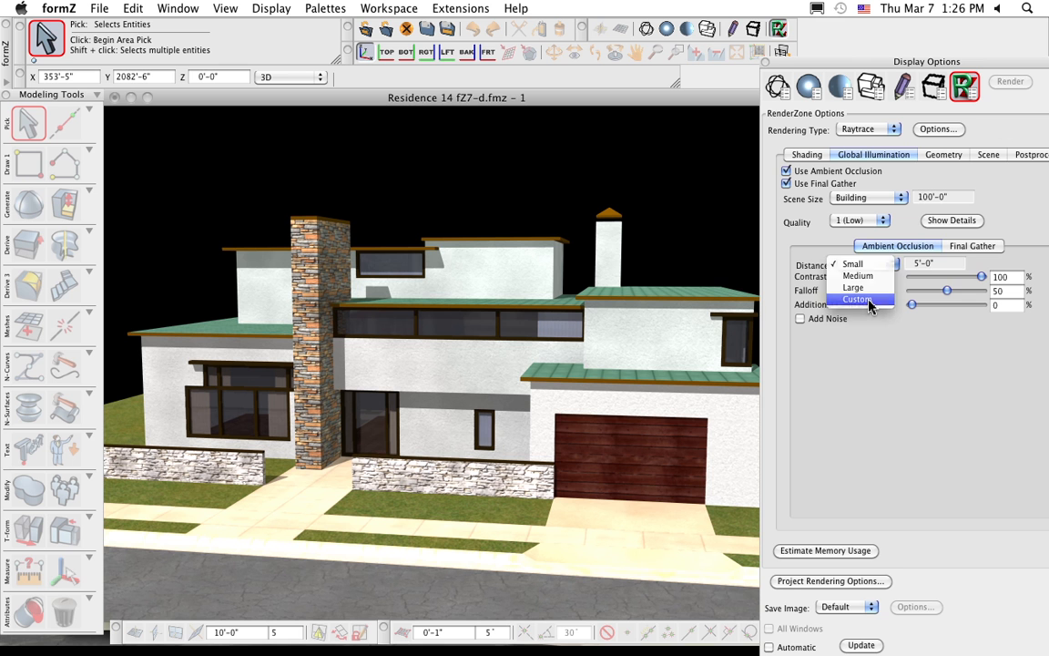
{"action": "left_click", "coordinate": [869, 303]}
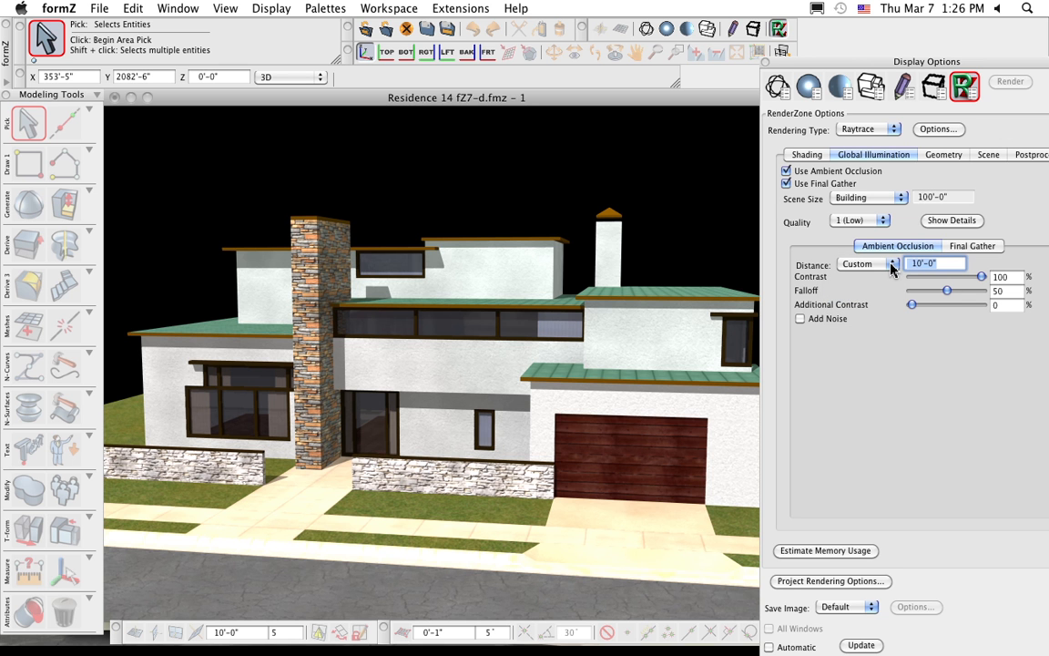
{"action": "type", "text": "3"}
{"action": "key", "text": "Return"}
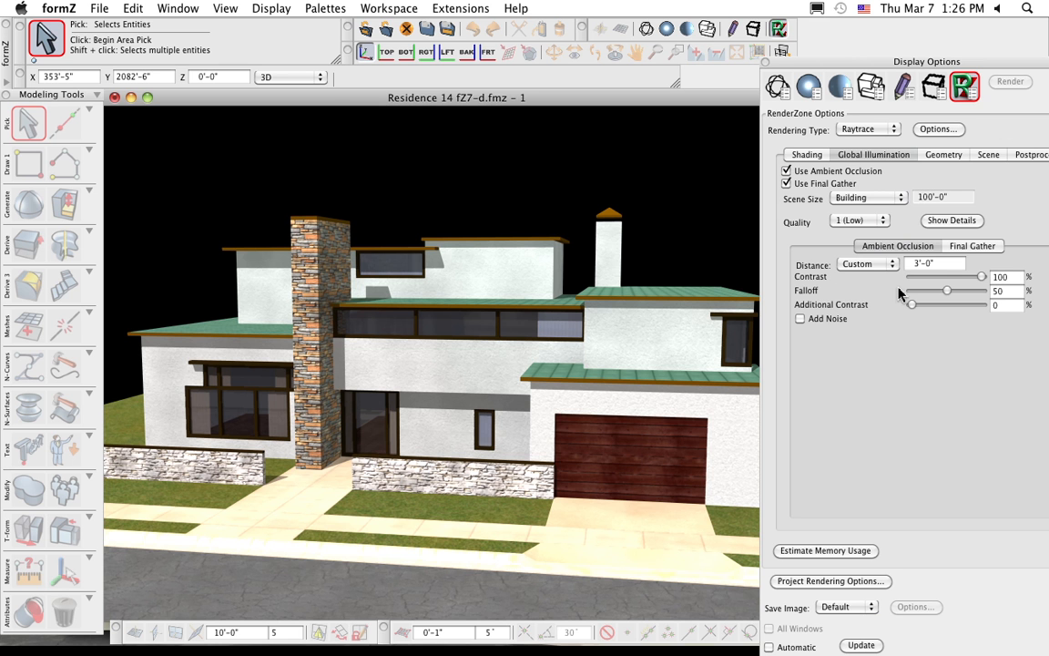
Step: Raise the Ambient Occlusion Additional Contrast to 75% and update the rendering of the house
{"action": "left_click_drag", "start_coordinate": [911, 306], "coordinate": [963, 306]}
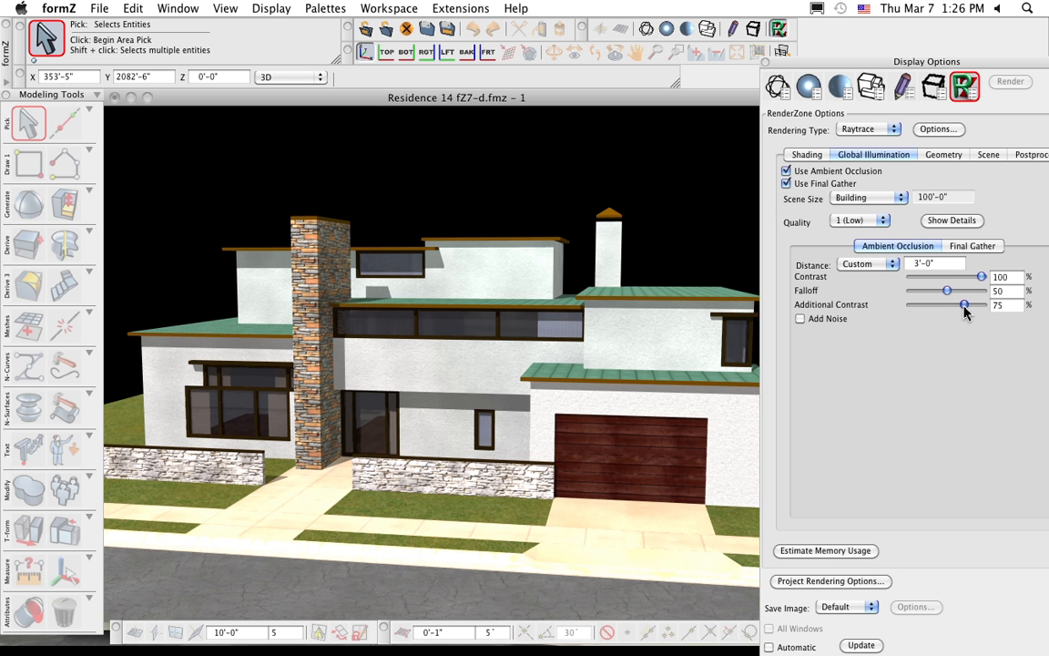
{"action": "left_click", "coordinate": [861, 645]}
{"action": "left_click", "coordinate": [864, 646]}
{"action": "left_click", "coordinate": [862, 643]}
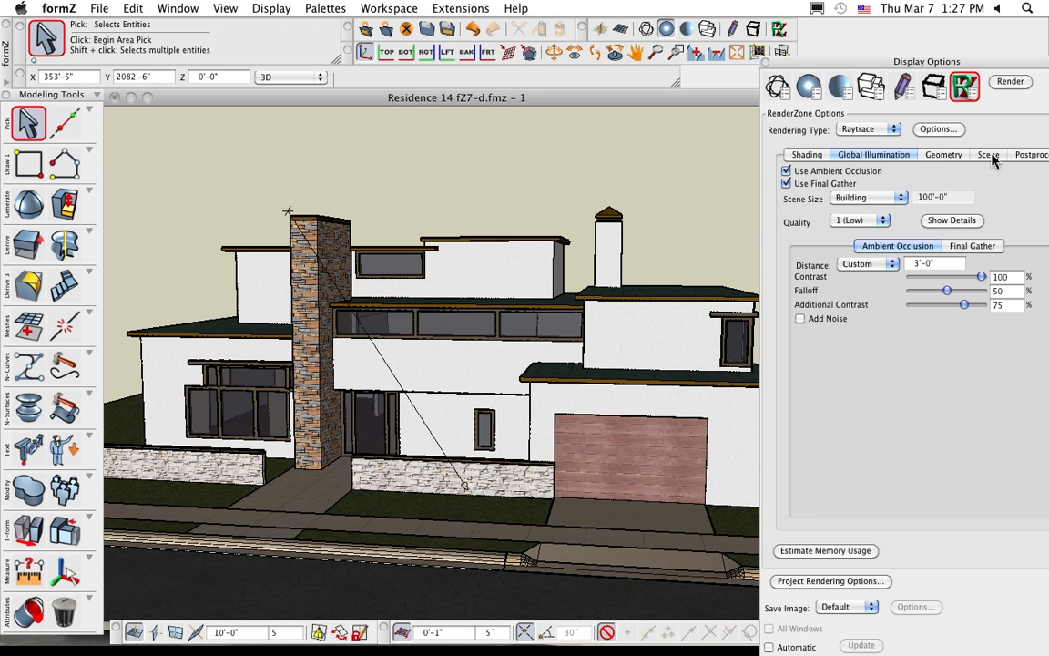
Step: Set the RenderZone scene background to Background Map and accept its options with logo.tif fitted to the window
{"action": "left_click", "coordinate": [988, 155]}
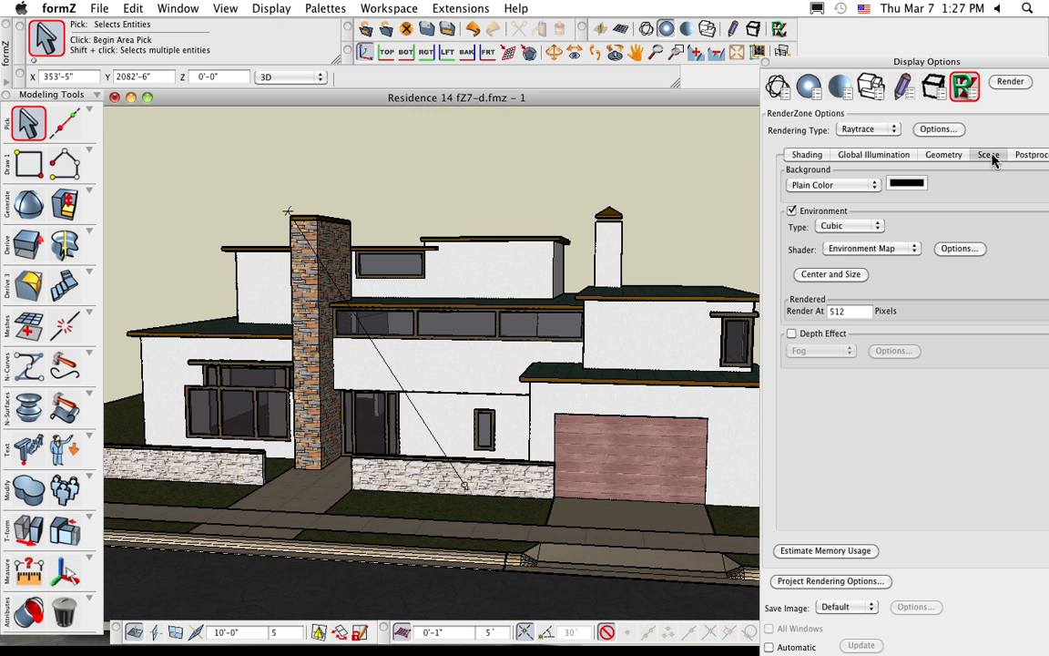
{"action": "left_click", "coordinate": [824, 184]}
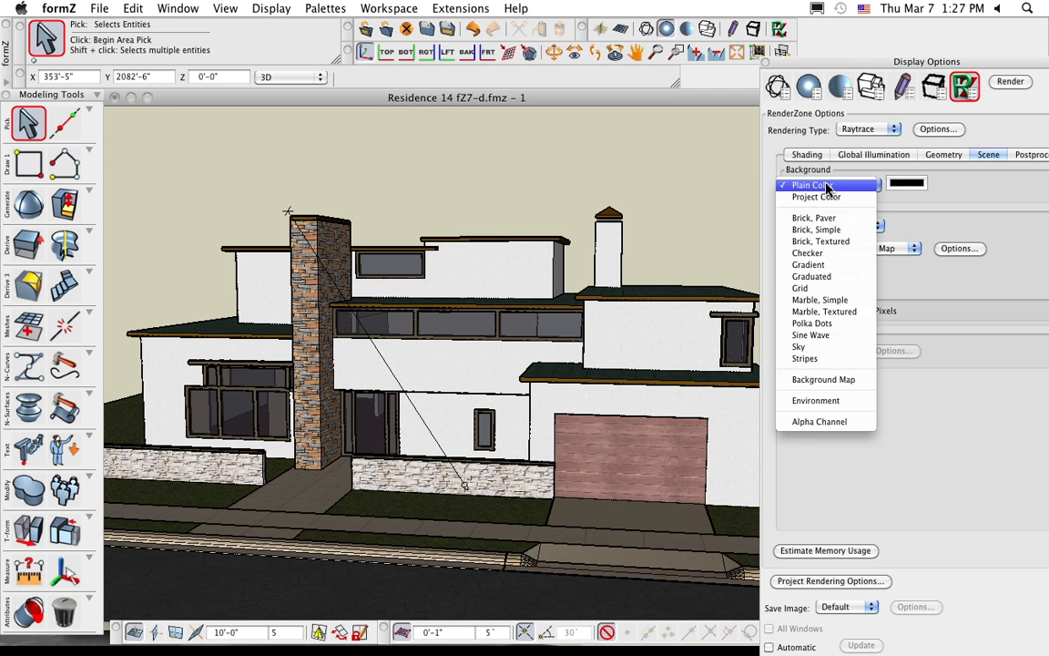
{"action": "left_click", "coordinate": [845, 379]}
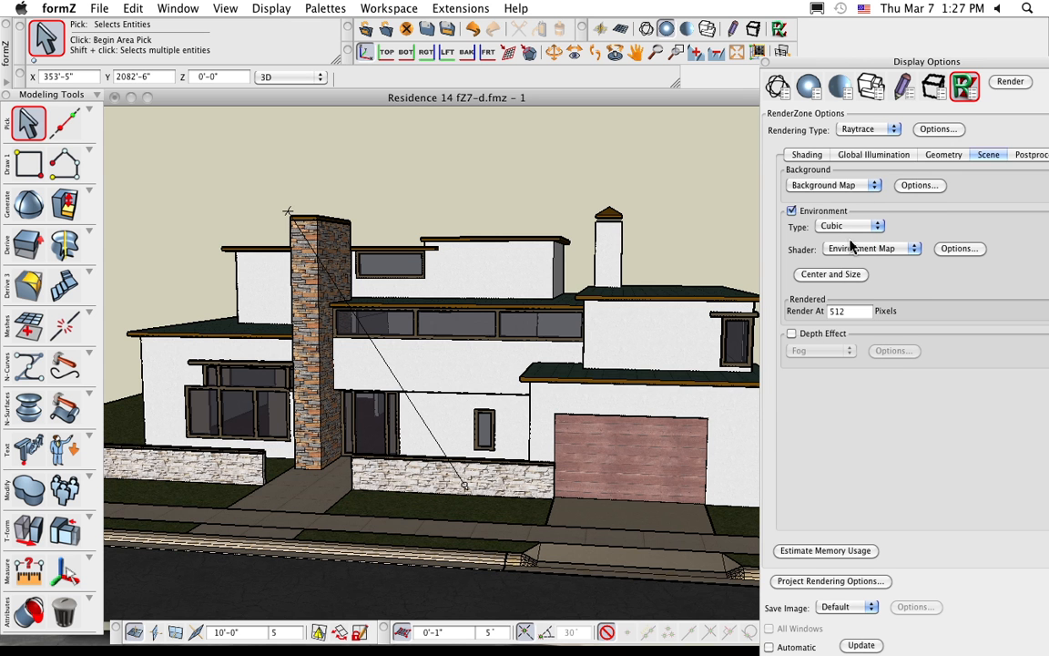
{"action": "left_click", "coordinate": [920, 185]}
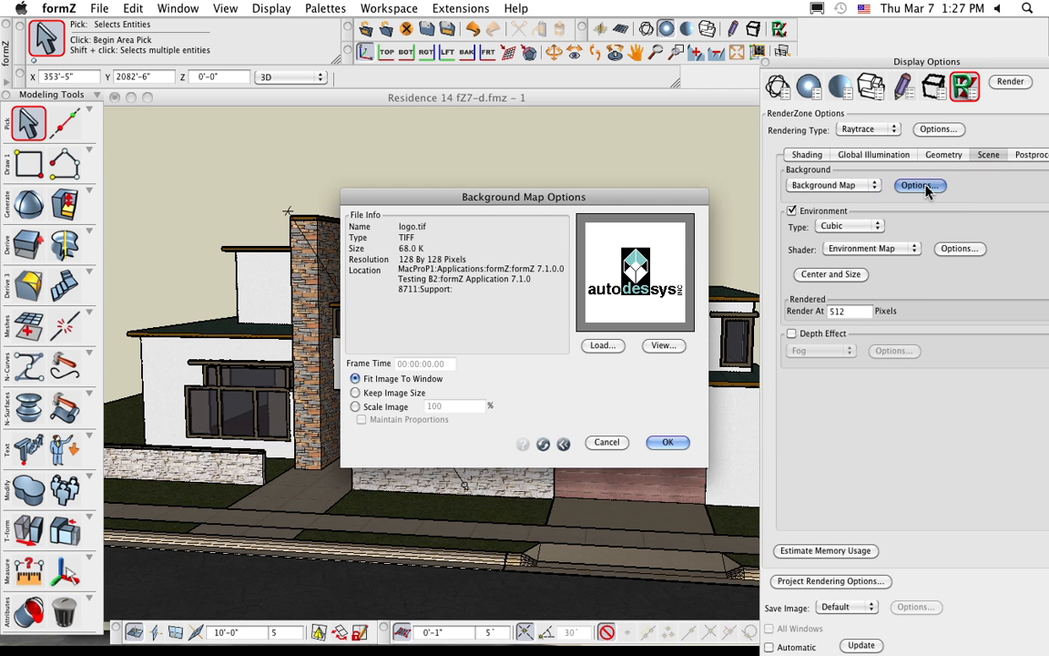
{"action": "left_click", "coordinate": [666, 442]}
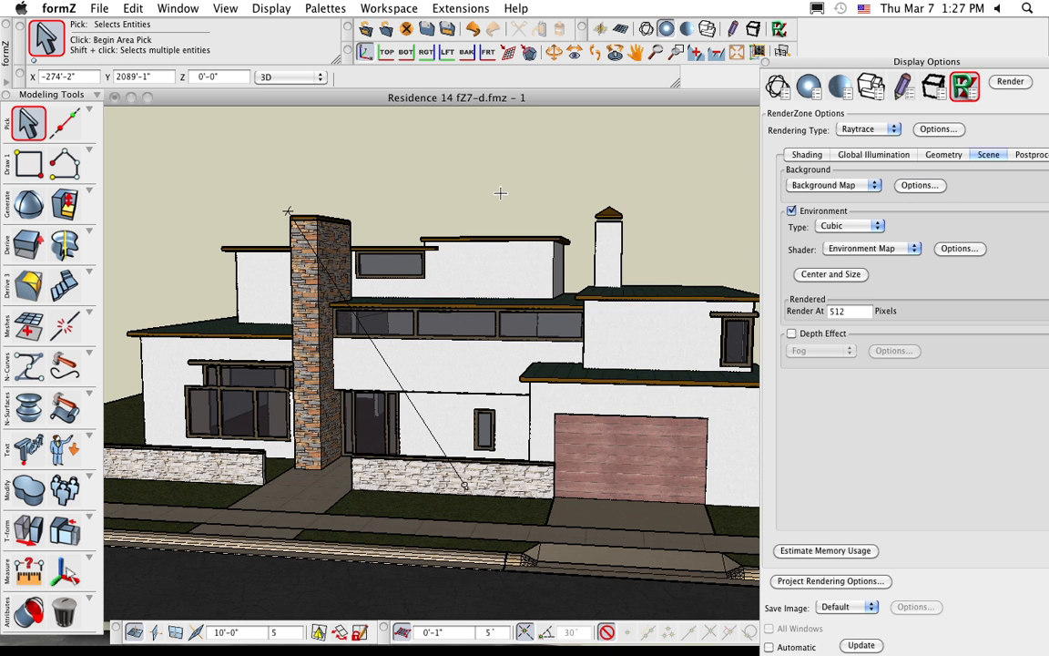
Step: Set the background of the Shaded Work display to Flat Image
{"action": "left_click", "coordinate": [811, 88]}
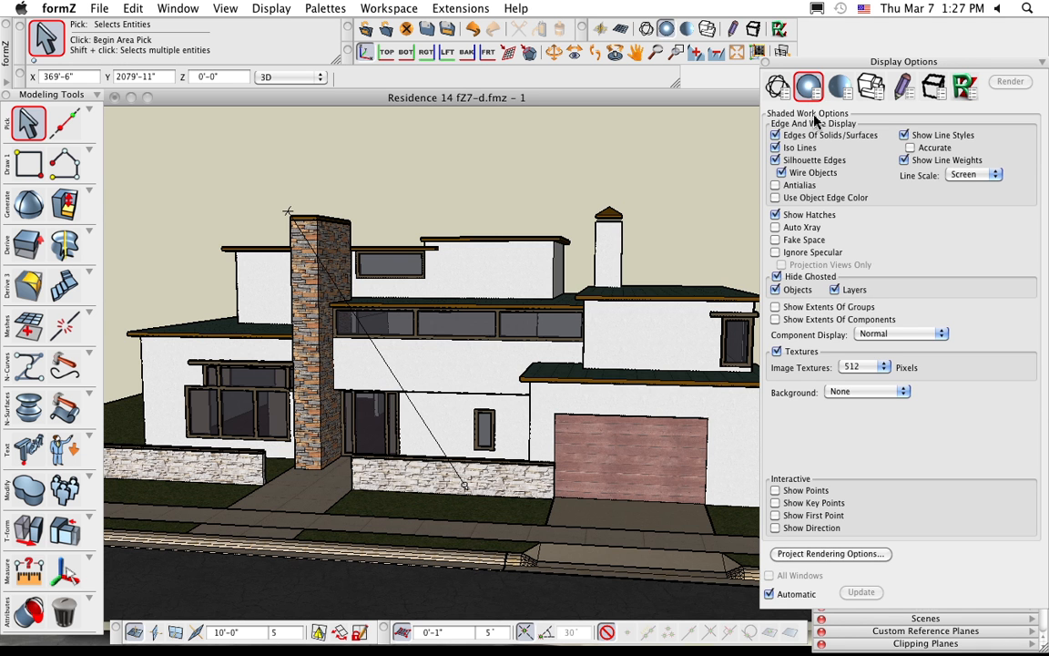
{"action": "left_click", "coordinate": [865, 391]}
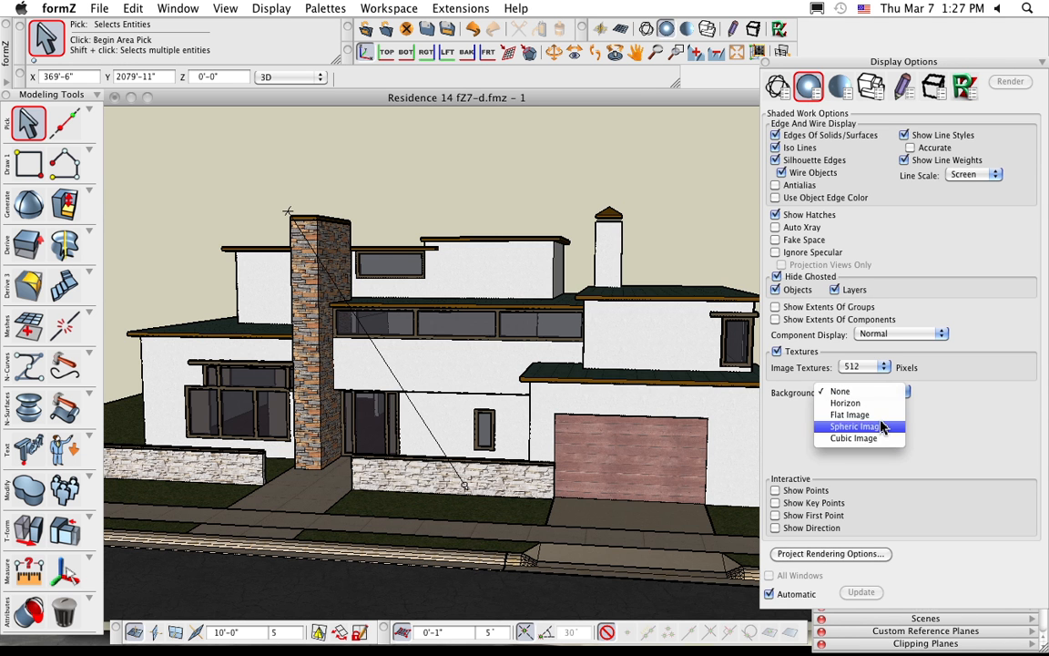
{"action": "left_click", "coordinate": [852, 415]}
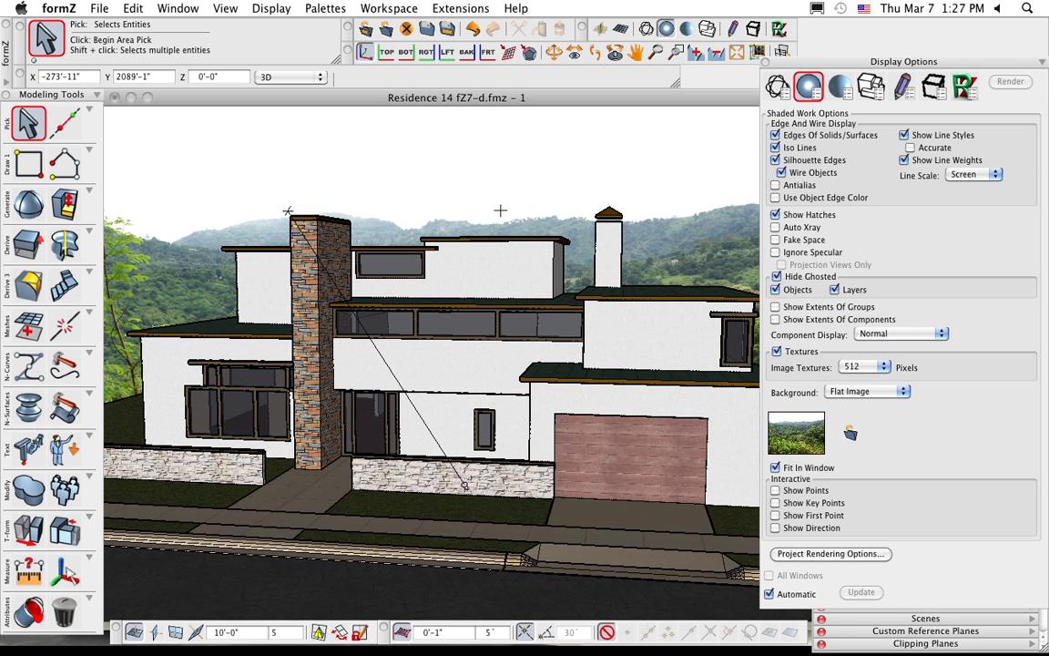
Step: Review the six cubic environment map images in the RenderZone scene options and accept them
{"action": "left_click", "coordinate": [965, 85]}
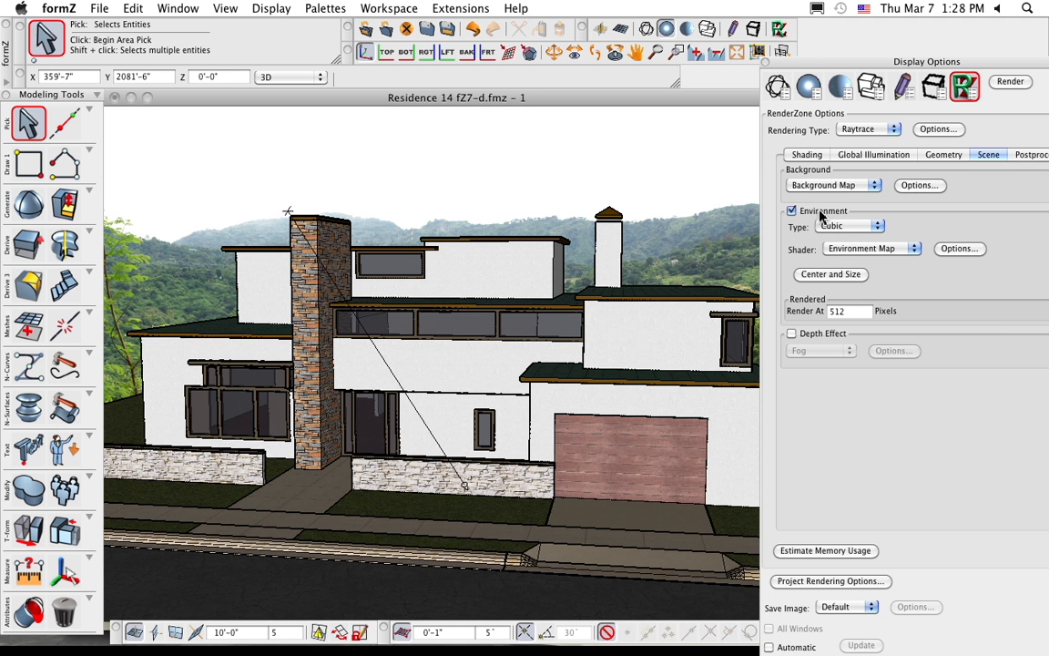
{"action": "left_click", "coordinate": [948, 251]}
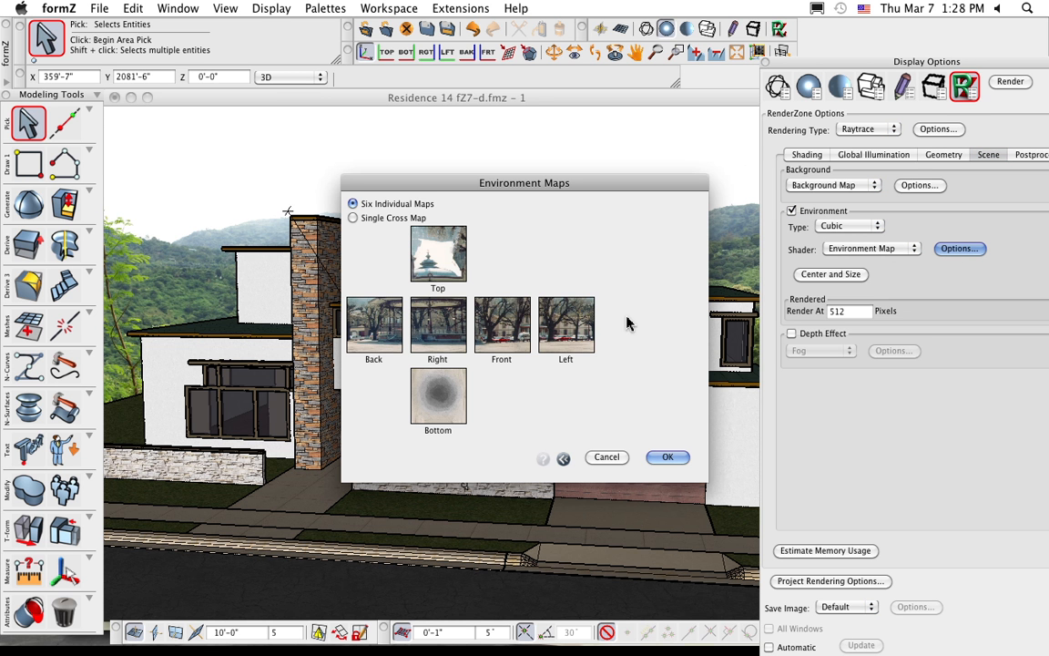
{"action": "left_click", "coordinate": [669, 458]}
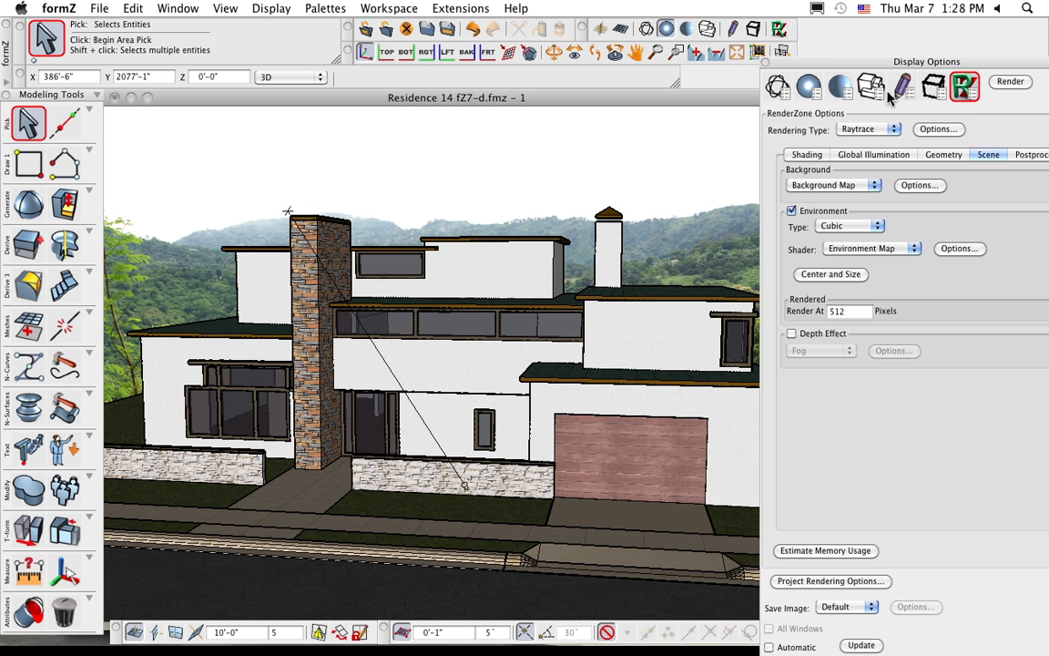
Step: Close the display options and make the "trees" and "trees shadow only" layers visible
{"action": "left_click", "coordinate": [766, 64]}
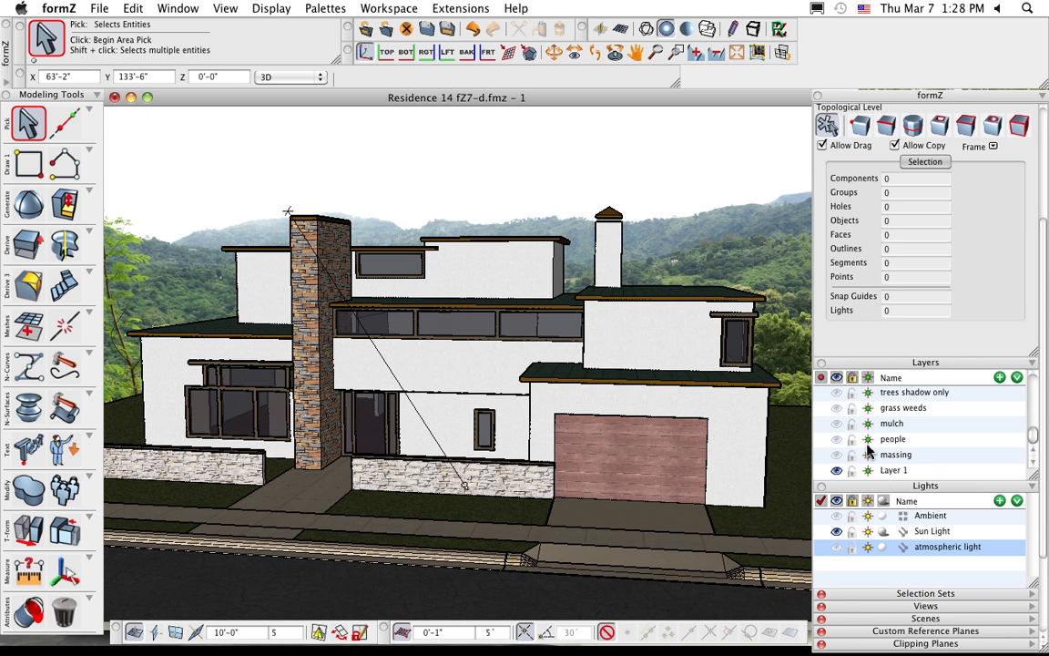
{"action": "scroll", "coordinate": [882, 438], "scroll_direction": "up", "scroll_amount": 3}
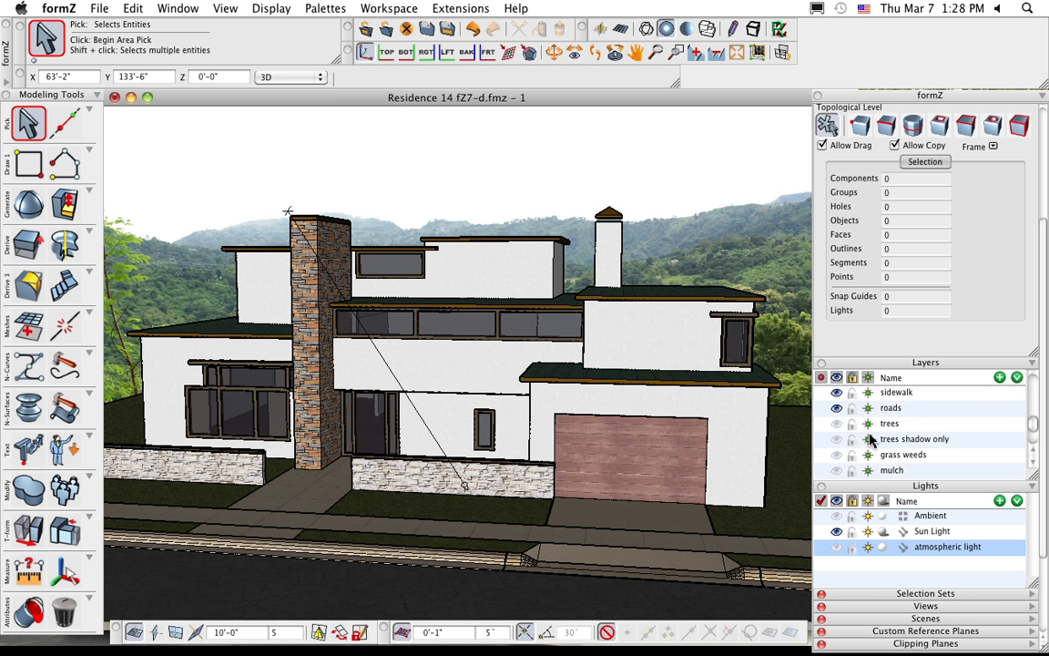
{"action": "left_click", "coordinate": [836, 424]}
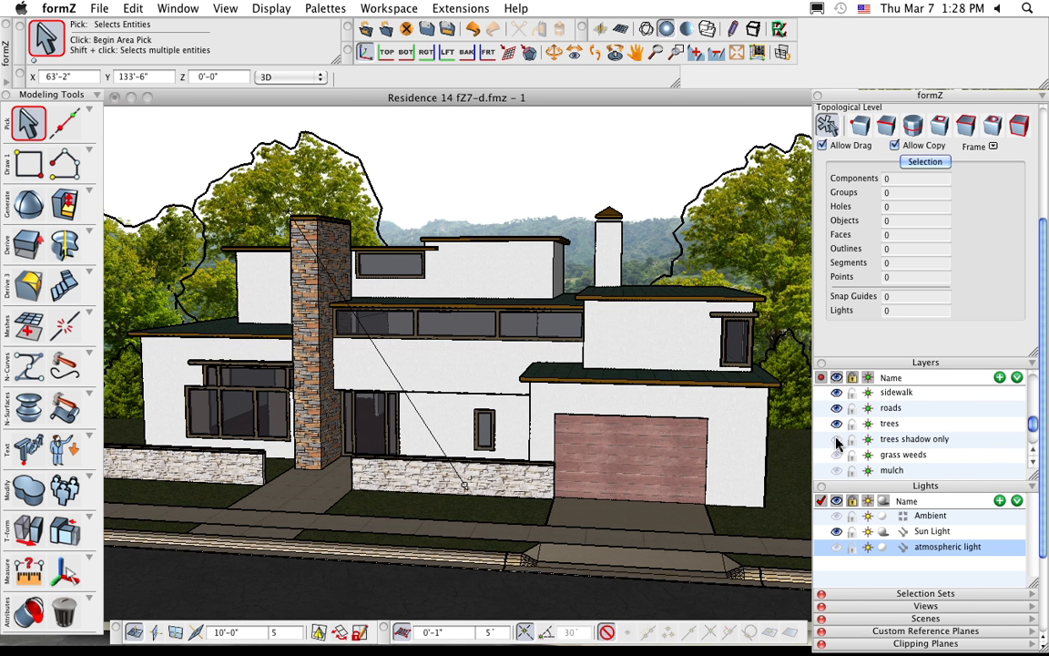
{"action": "left_click", "coordinate": [836, 439]}
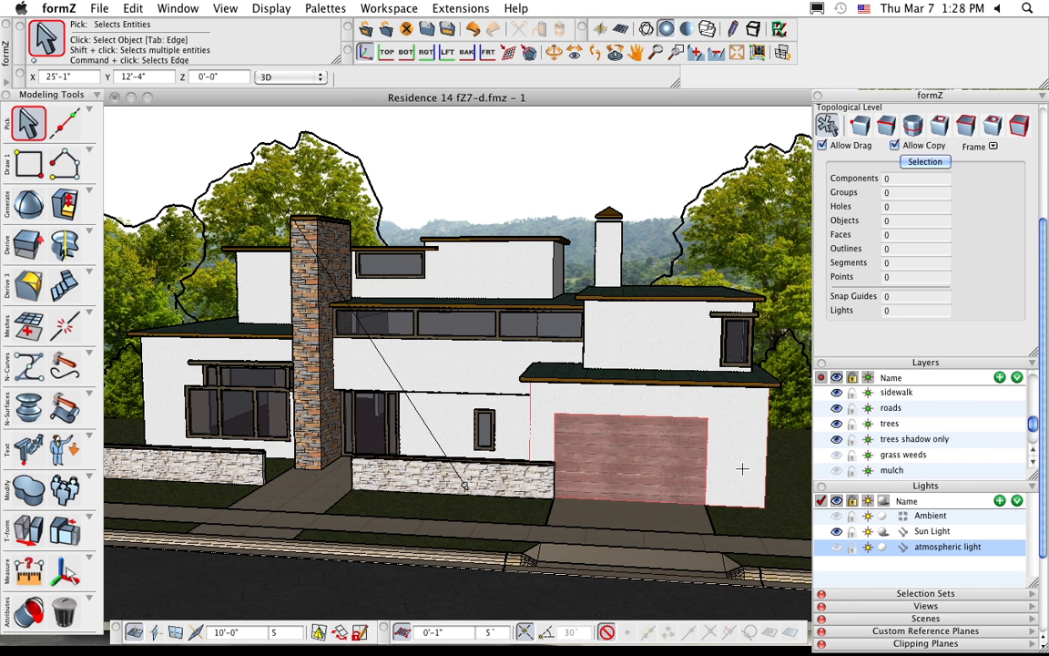
Step: Start placing a component and choose Sugar_Maple from the Realistic Trees library
{"action": "left_click", "coordinate": [64, 446]}
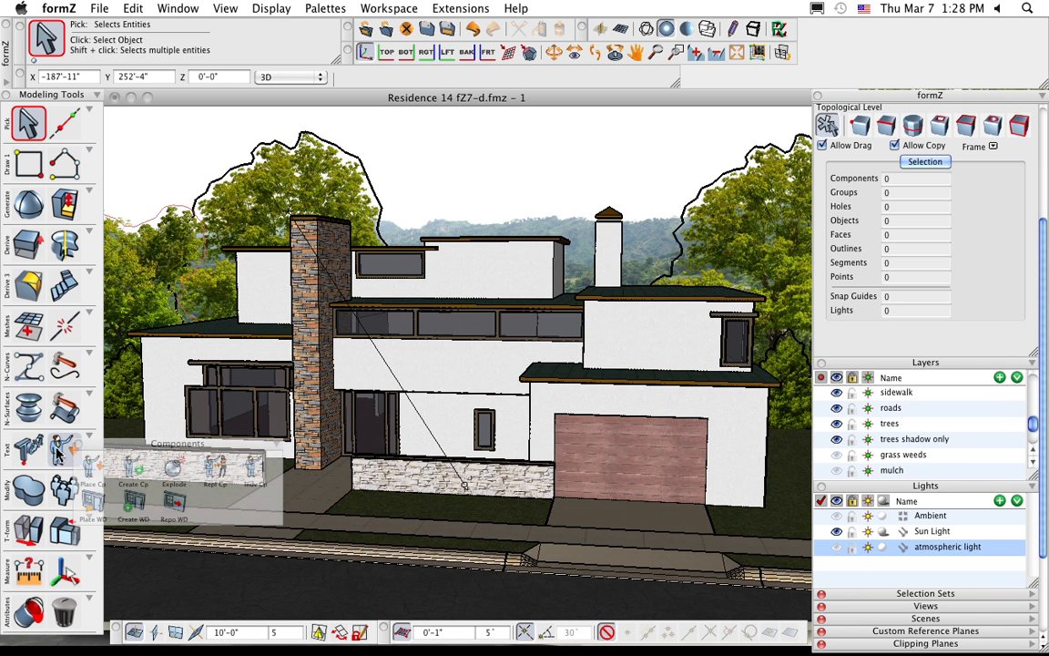
{"action": "left_click", "coordinate": [92, 466]}
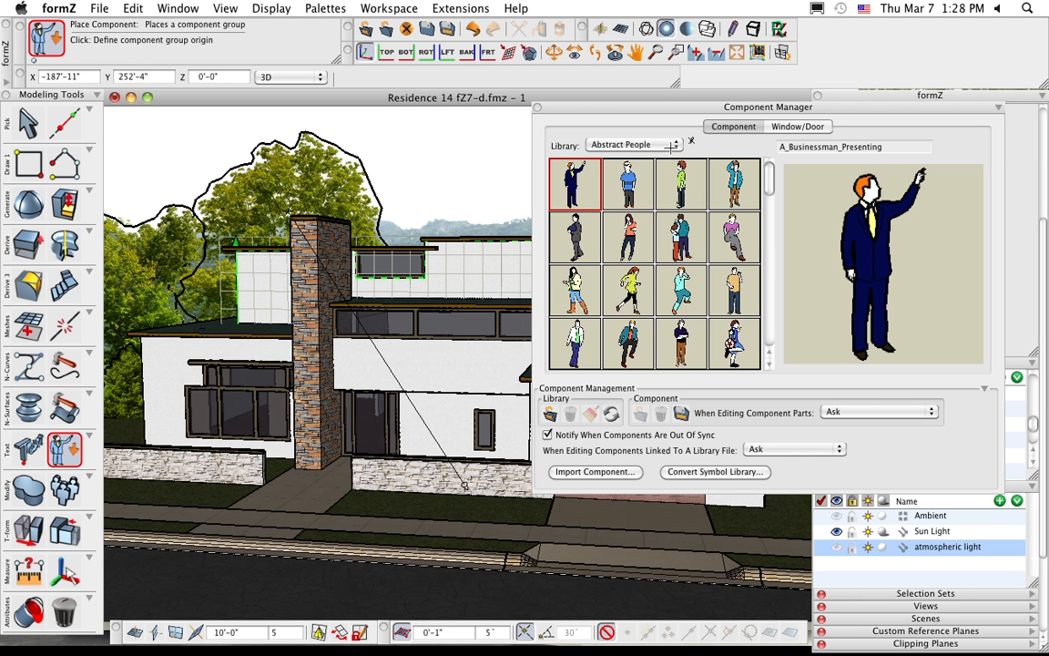
{"action": "left_click", "coordinate": [670, 147]}
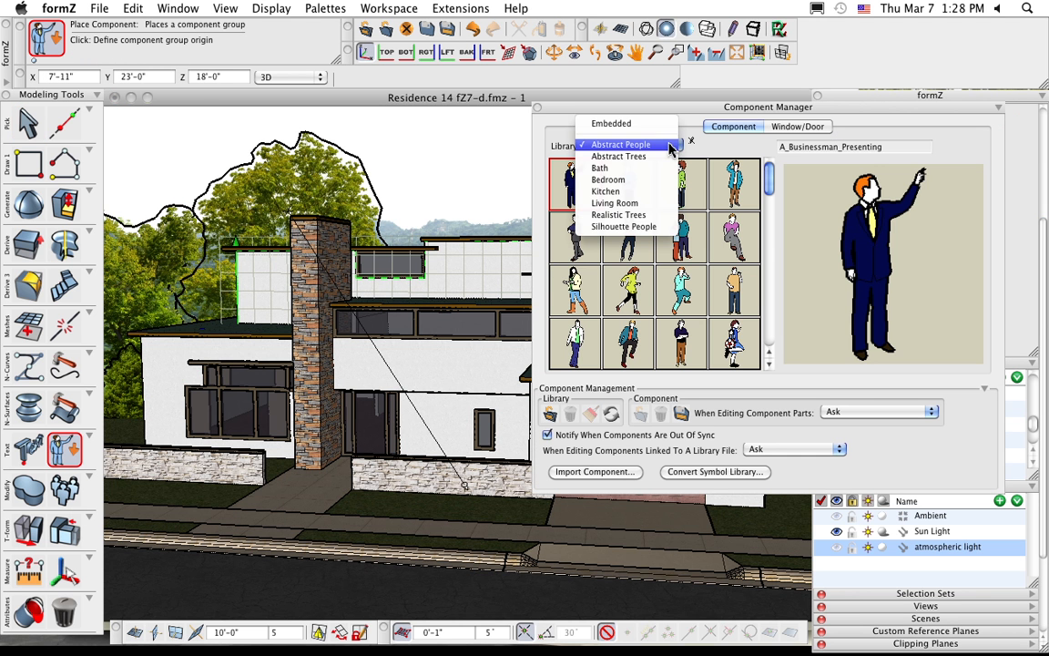
{"action": "left_click", "coordinate": [663, 215]}
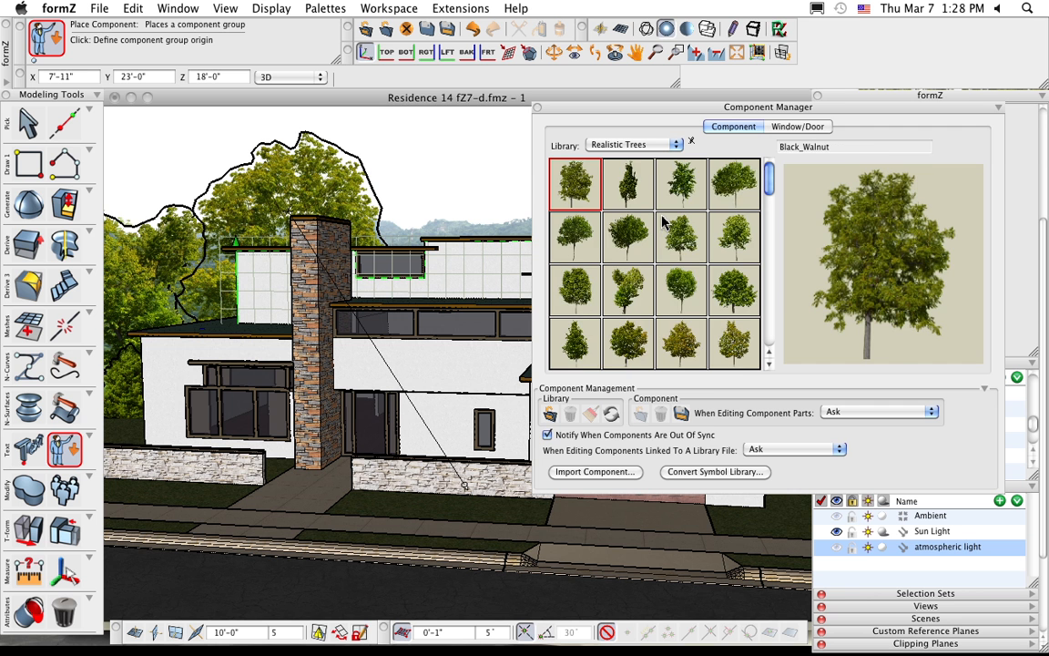
{"action": "scroll", "coordinate": [656, 314], "scroll_direction": "down", "scroll_amount": 10}
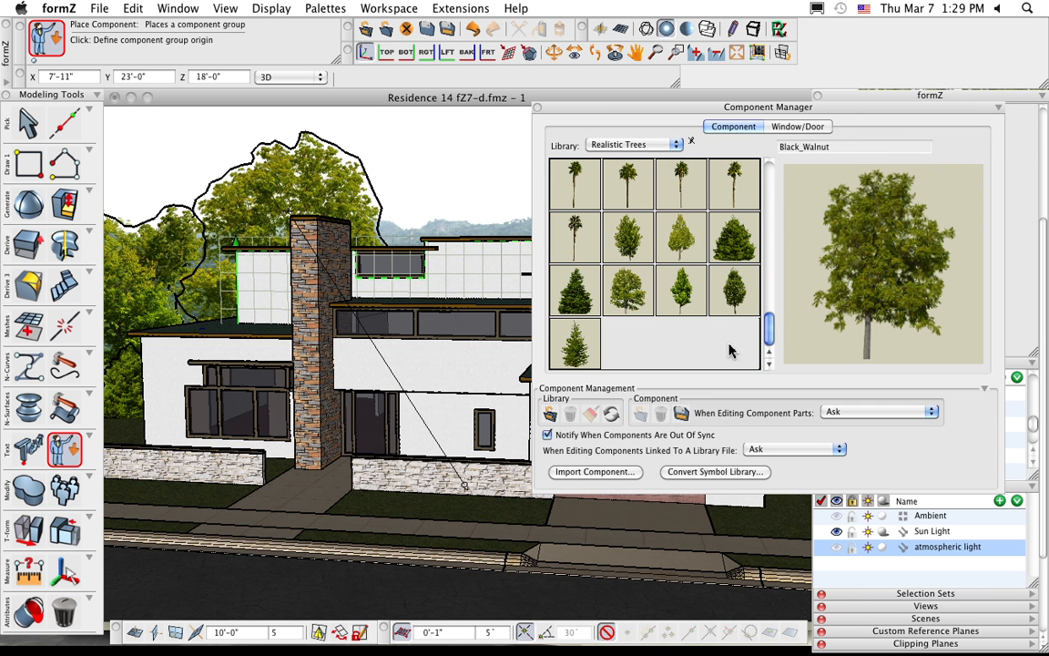
{"action": "left_click", "coordinate": [638, 300]}
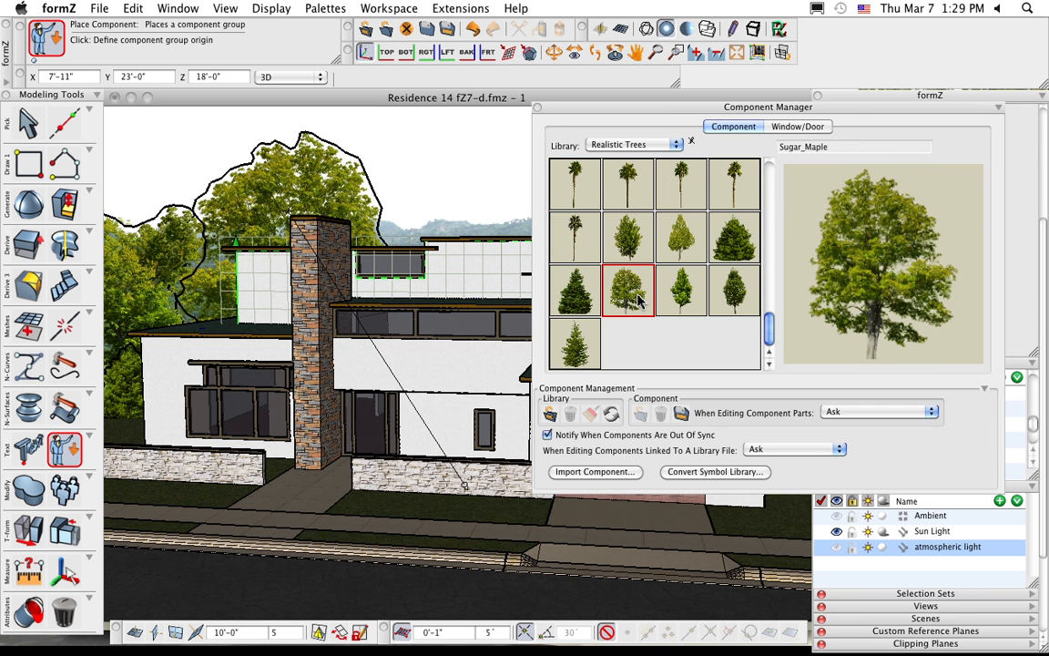
{"action": "left_click", "coordinate": [537, 109]}
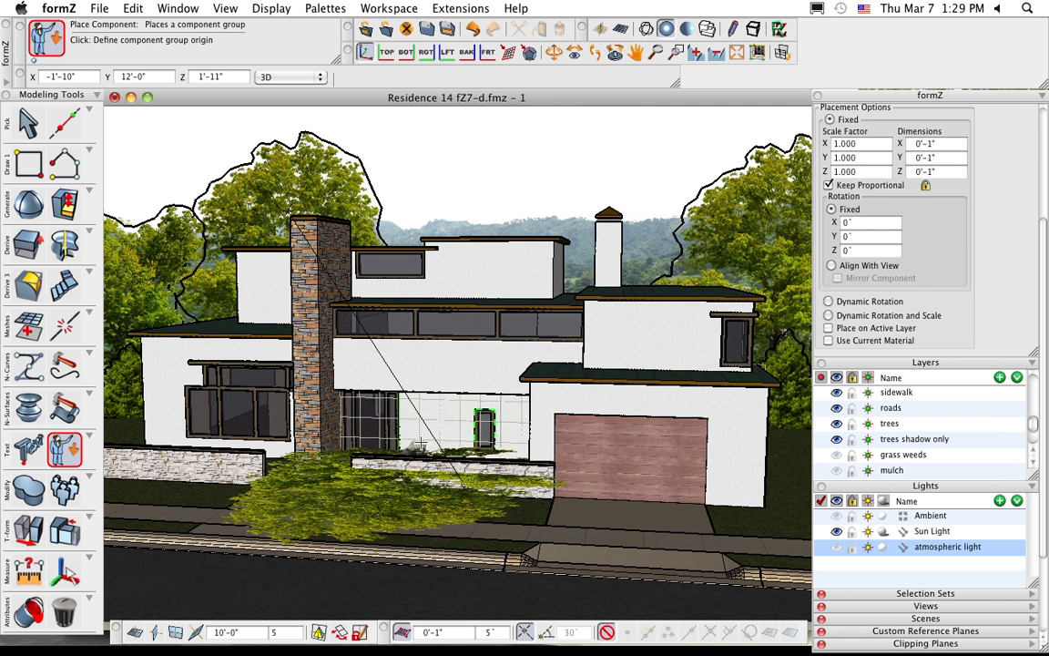
Step: Place the sugar maple, aligned with the view, on the front lawn before the low stone wall left of the walkway
{"action": "left_click", "coordinate": [854, 266]}
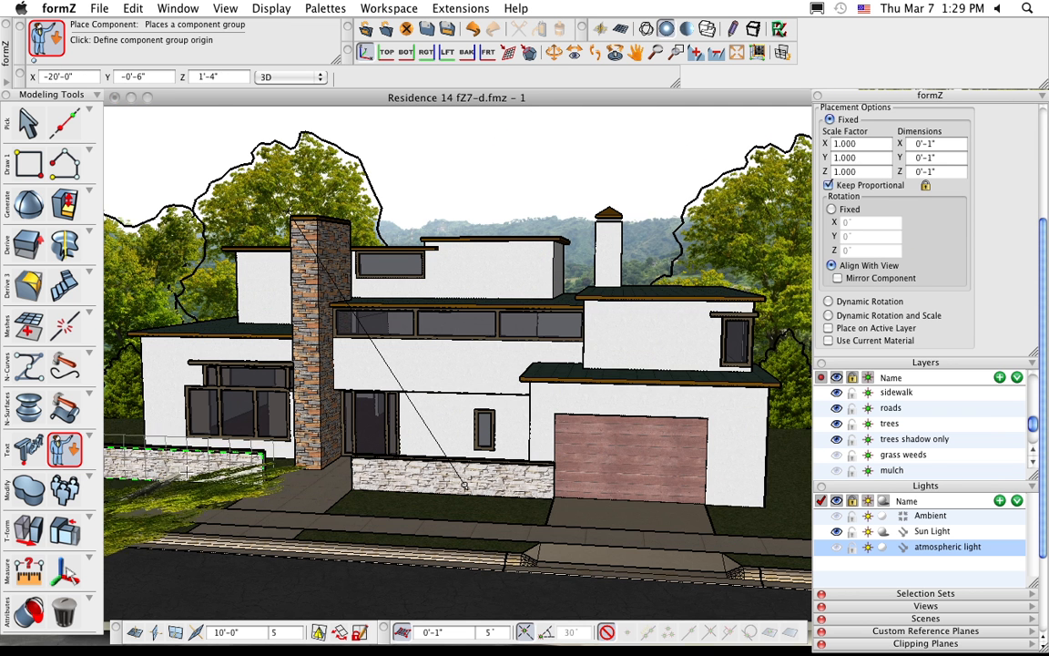
{"action": "left_click", "coordinate": [176, 501]}
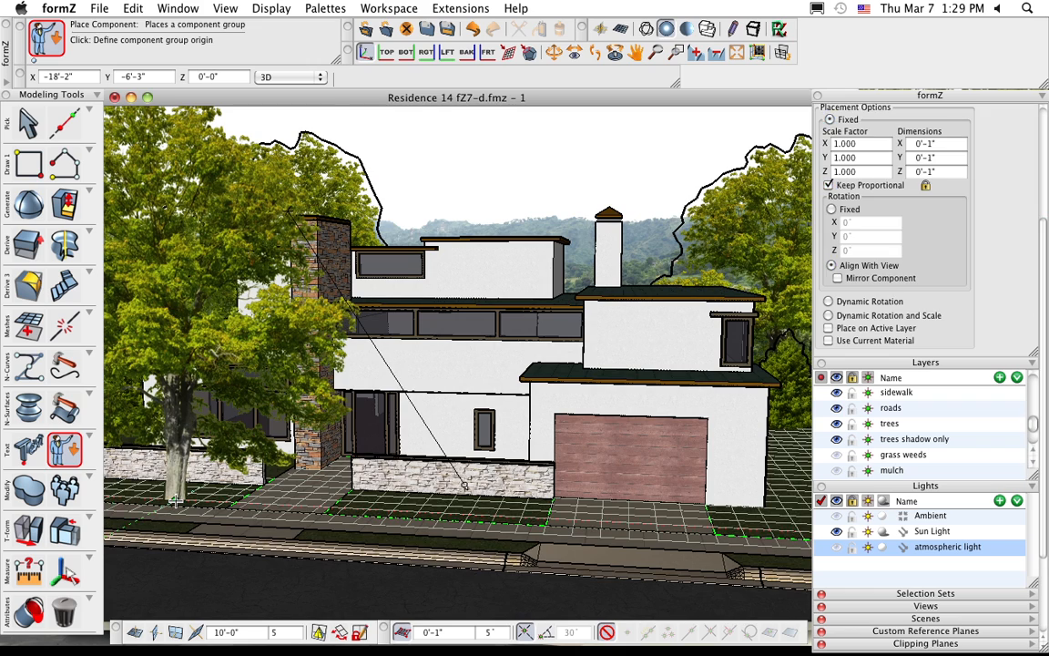
{"action": "key", "text": "space"}
{"action": "middle_click_drag", "start_coordinate": [444, 528], "coordinate": [475, 529]}
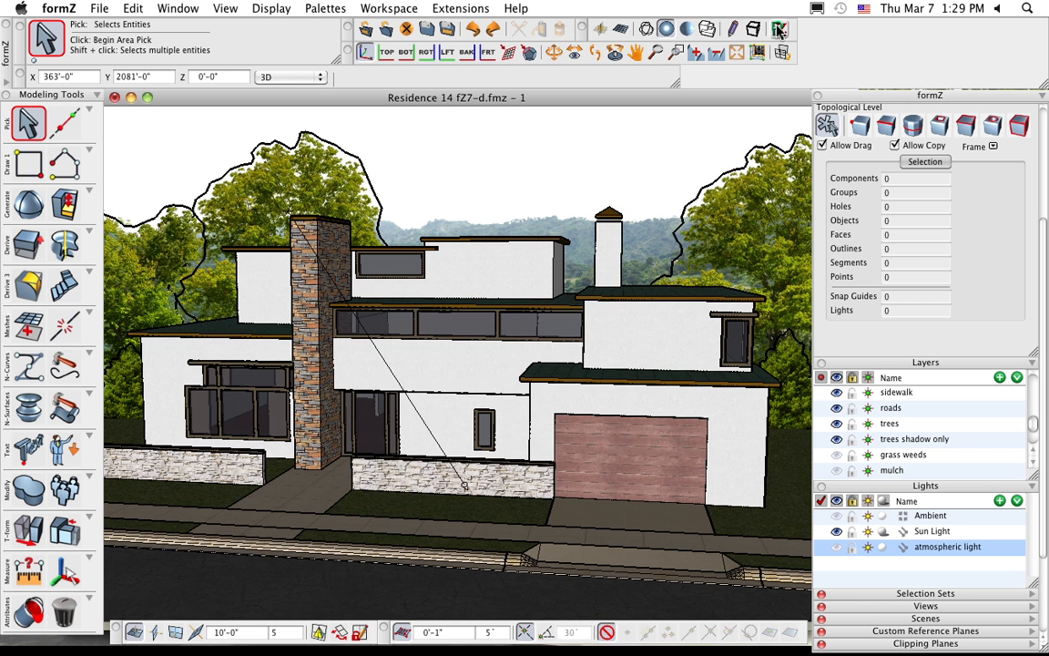
Step: Switch to the full-screen presentation of finished renderings and show the Ambient Occlusion (on) image
{"action": "key", "text": "super+Tab"}
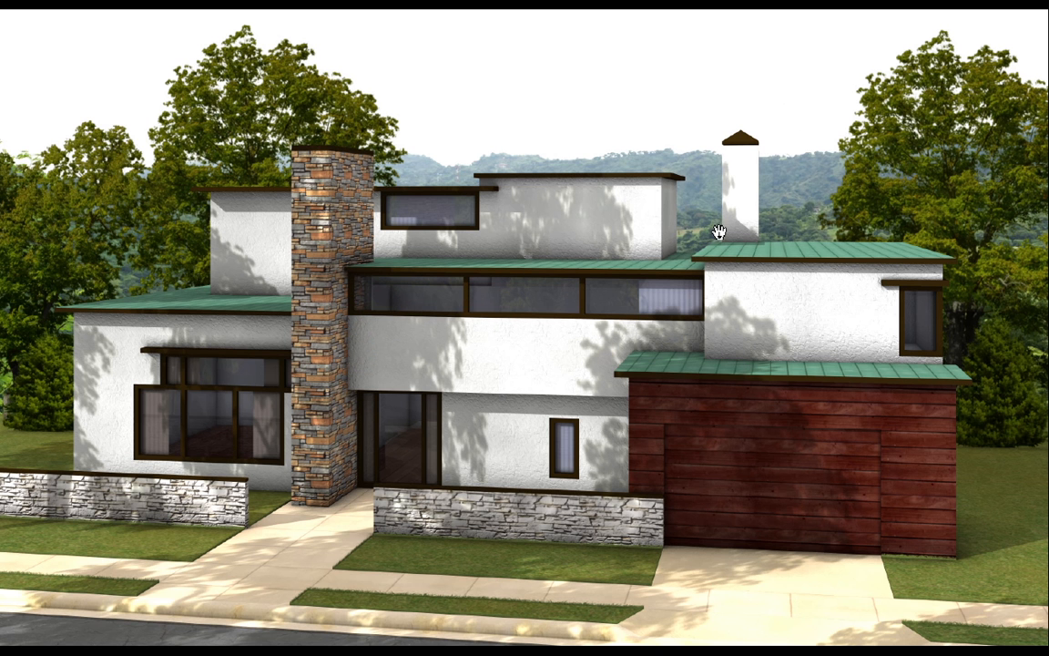
{"action": "left_click", "coordinate": [247, 519]}
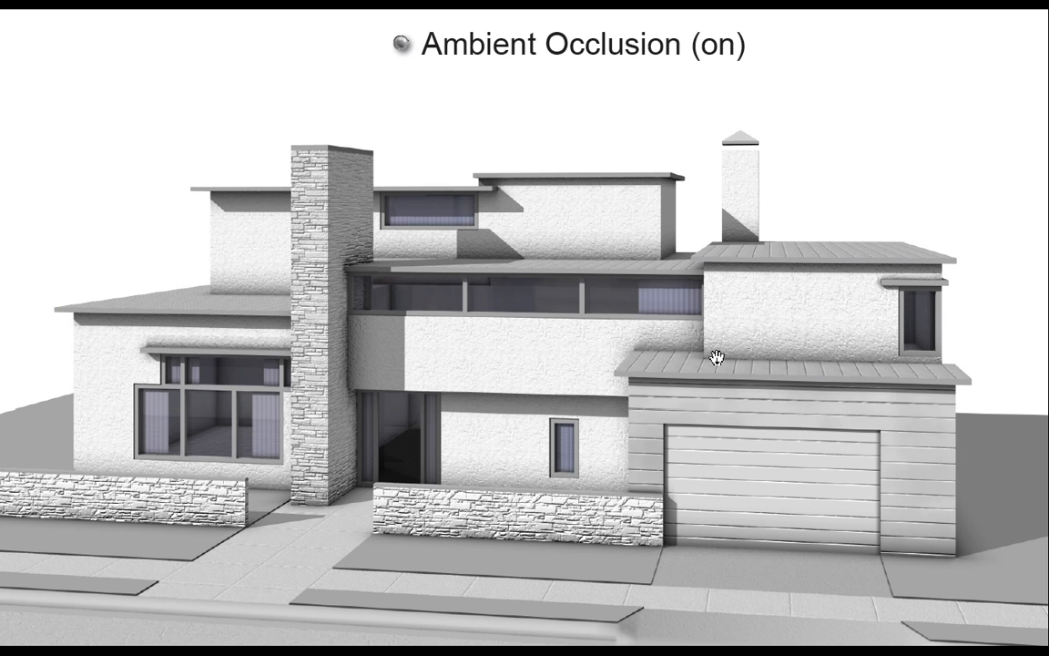
Step: Go back to the Ambient Occlusion (off) rendering to compare it with the previous image
{"action": "key", "text": "Left"}
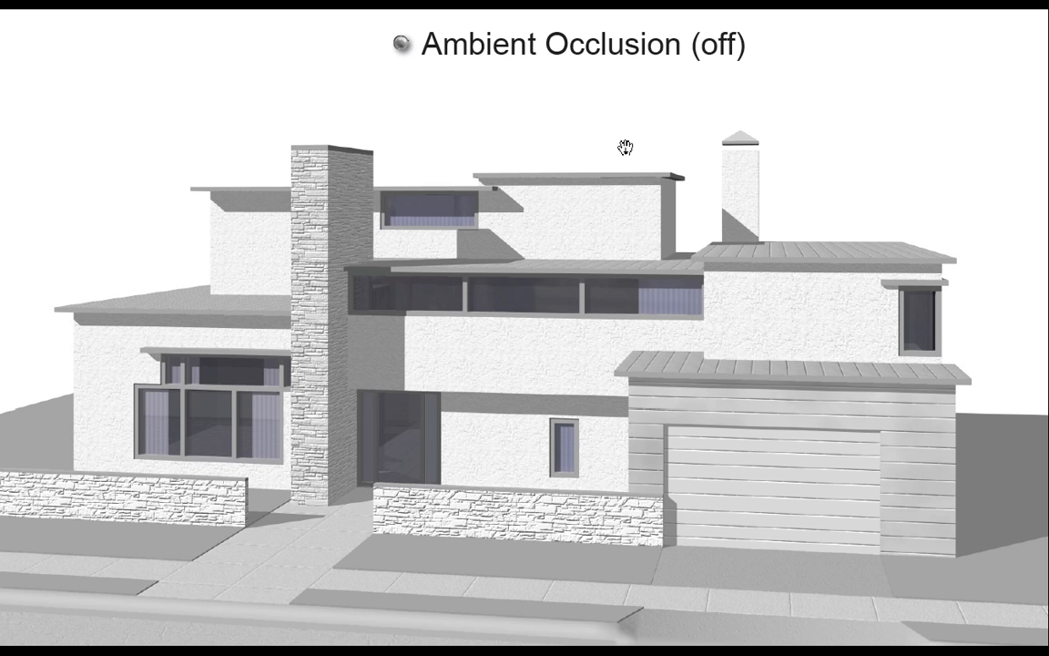
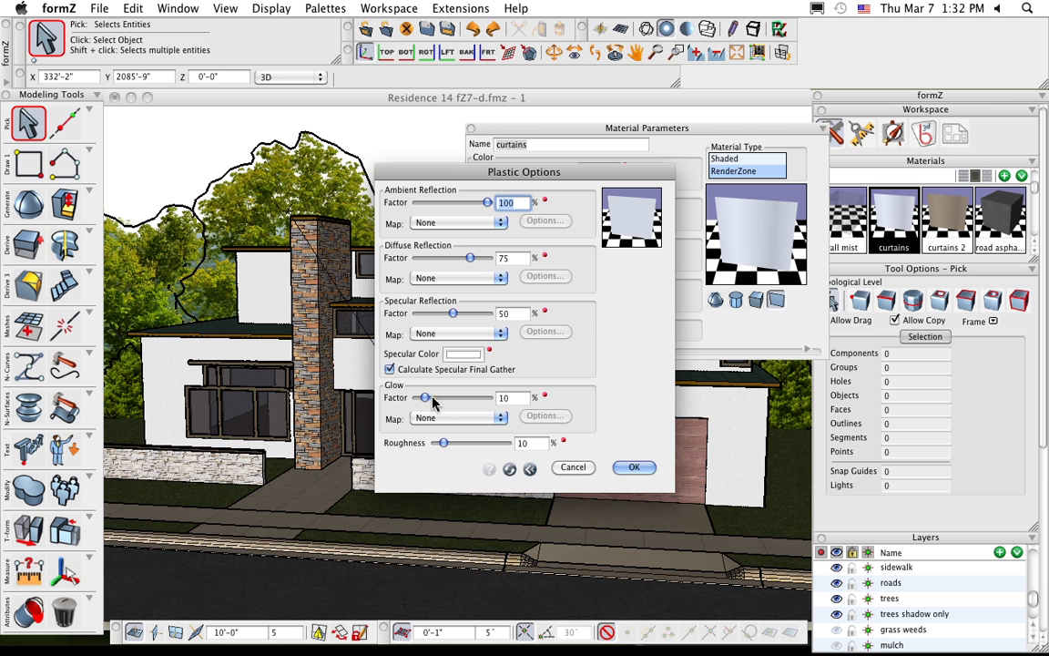
Step: Set the glow factor of the curtains material's Plastic reflection to 21% and accept the options
{"action": "left_click_drag", "start_coordinate": [425, 401], "coordinate": [468, 402]}
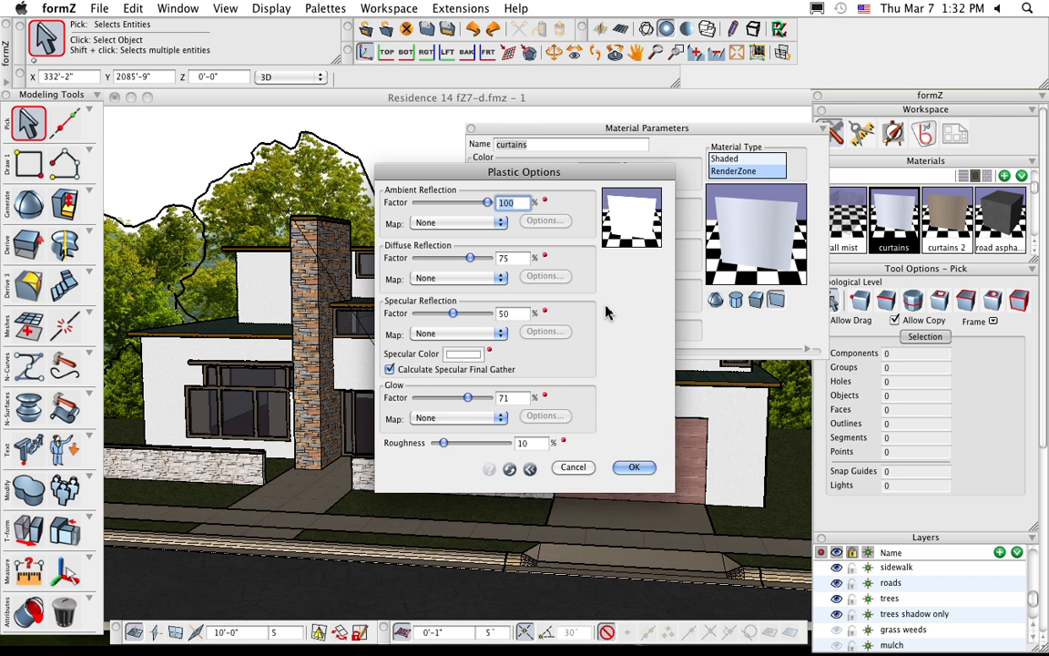
{"action": "left_click_drag", "start_coordinate": [467, 398], "coordinate": [434, 398]}
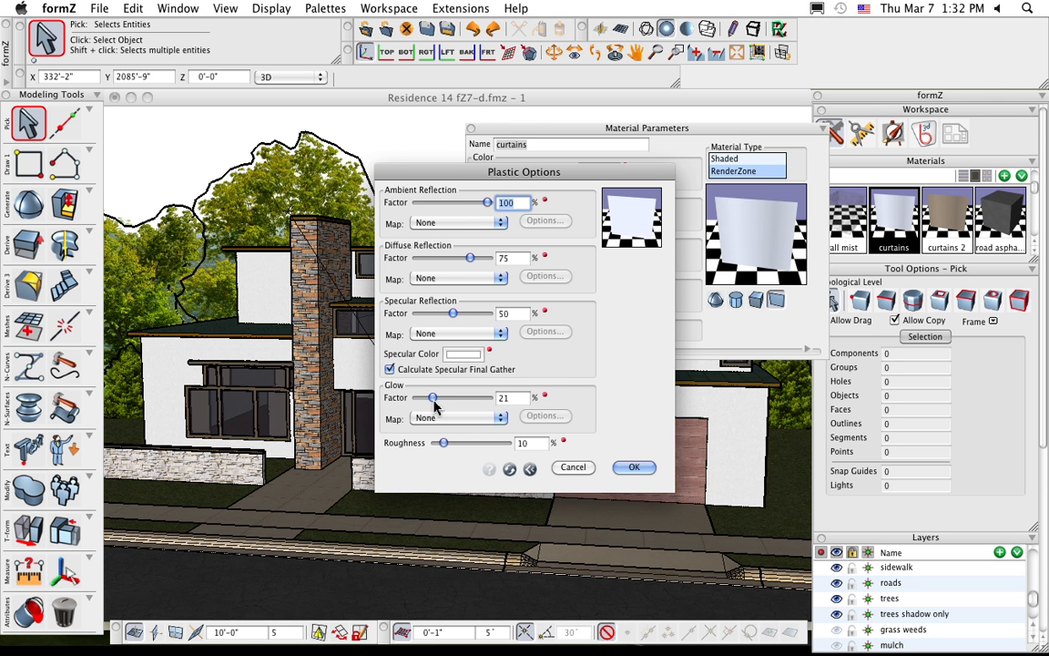
{"action": "left_click", "coordinate": [631, 467]}
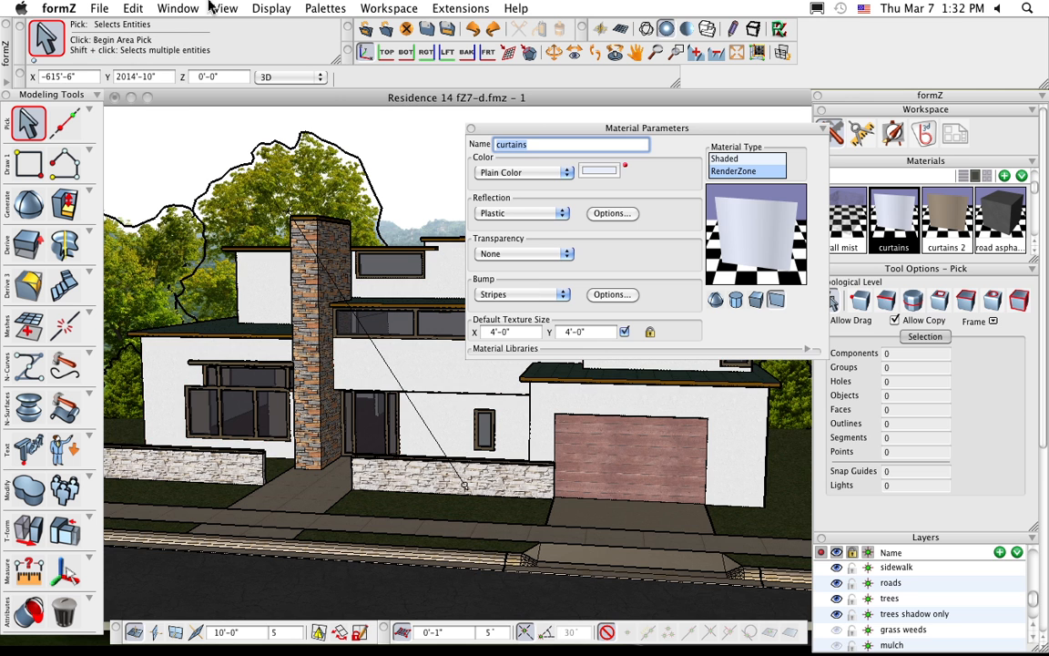
Step: Switch to the Point light fmz7.fmz project and close the material parameters
{"action": "left_click", "coordinate": [176, 9]}
{"action": "left_click", "coordinate": [192, 197]}
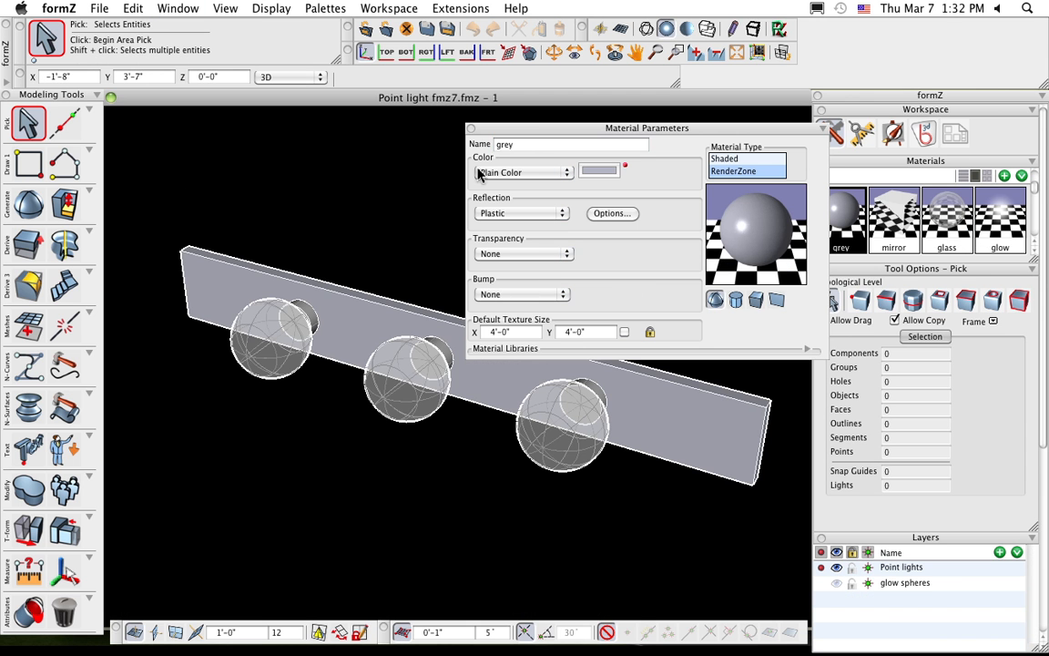
{"action": "left_click", "coordinate": [471, 129]}
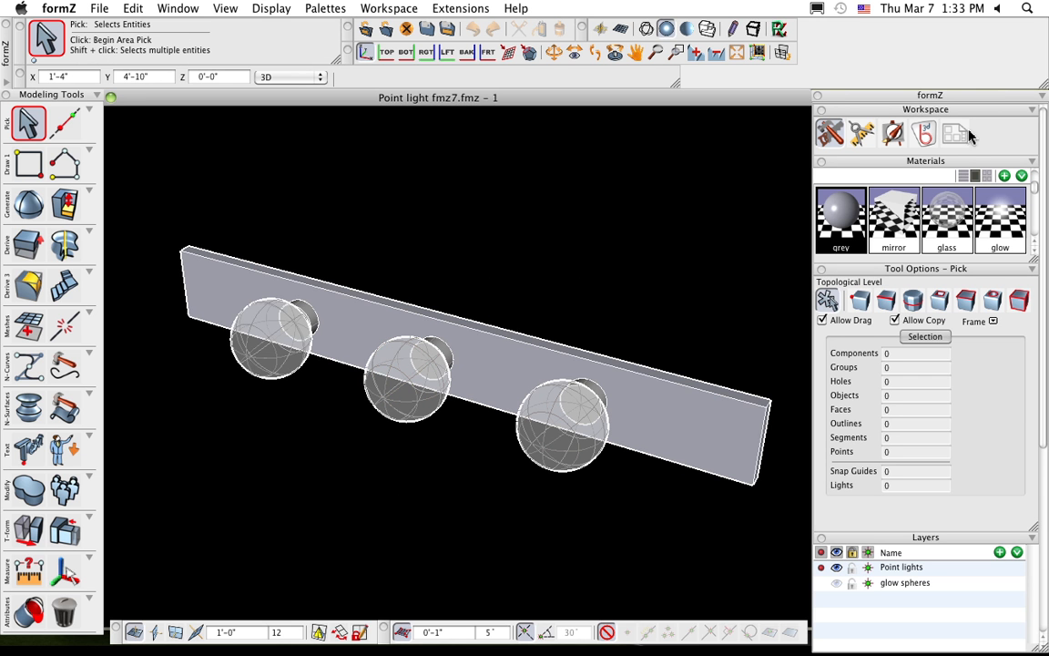
Step: Open the glow material and accept its Neon transparency options with an intensity of 100%
{"action": "left_click", "coordinate": [1002, 234]}
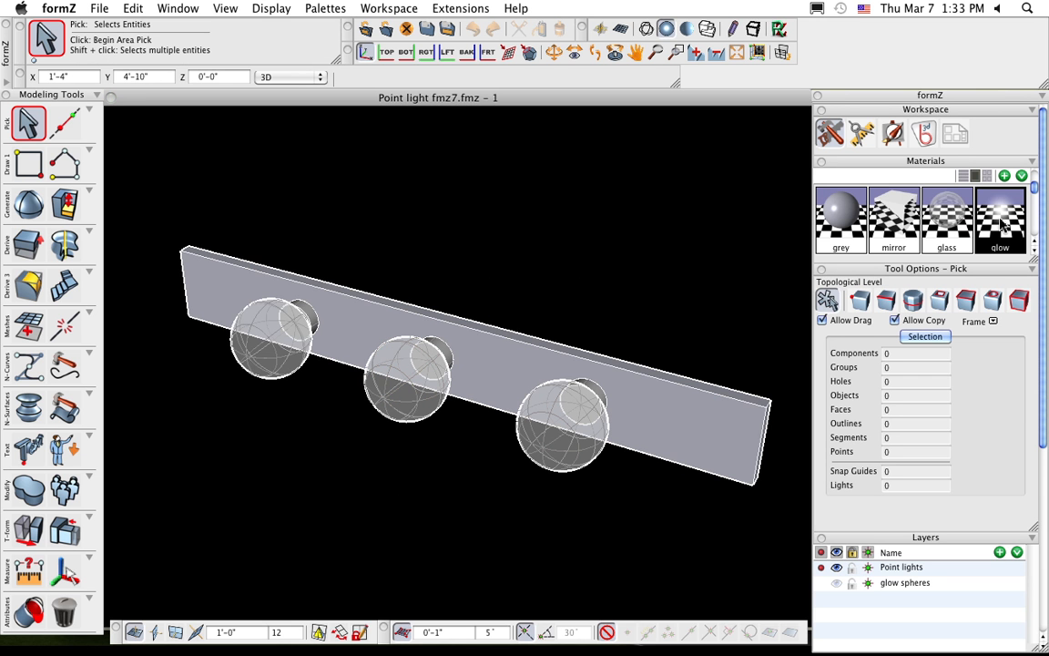
{"action": "double_click", "coordinate": [1002, 226]}
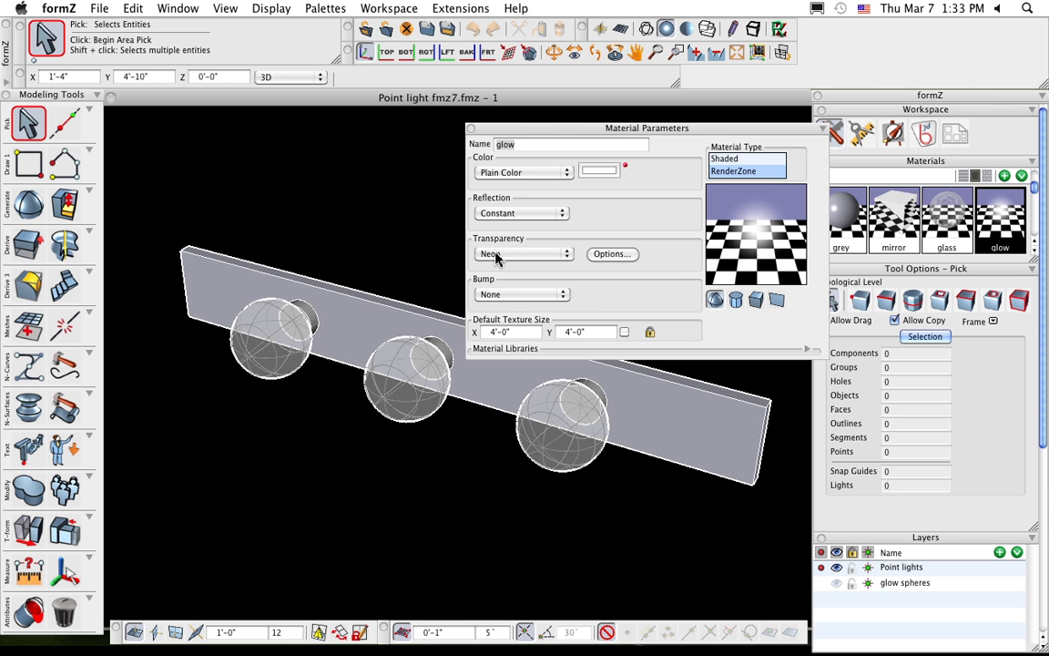
{"action": "left_click", "coordinate": [610, 255]}
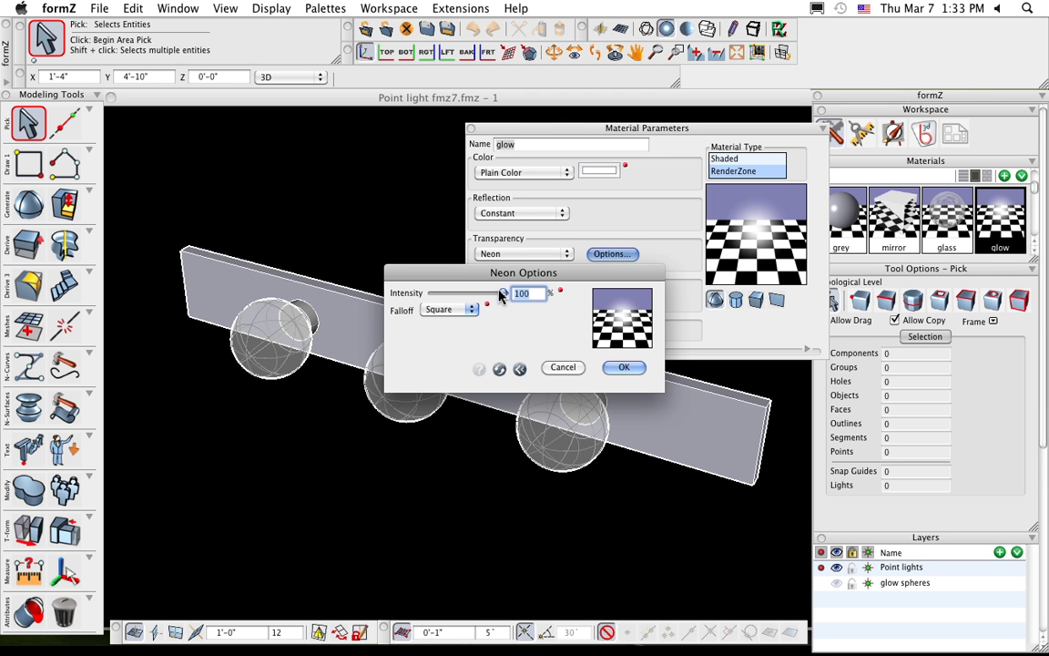
{"action": "mouse_move", "coordinate": [500, 294]}
{"action": "left_mouse_down"}
{"action": "mouse_move", "coordinate": [464, 294]}
{"action": "mouse_move", "coordinate": [508, 294]}
{"action": "left_mouse_up"}
{"action": "left_click", "coordinate": [623, 365]}
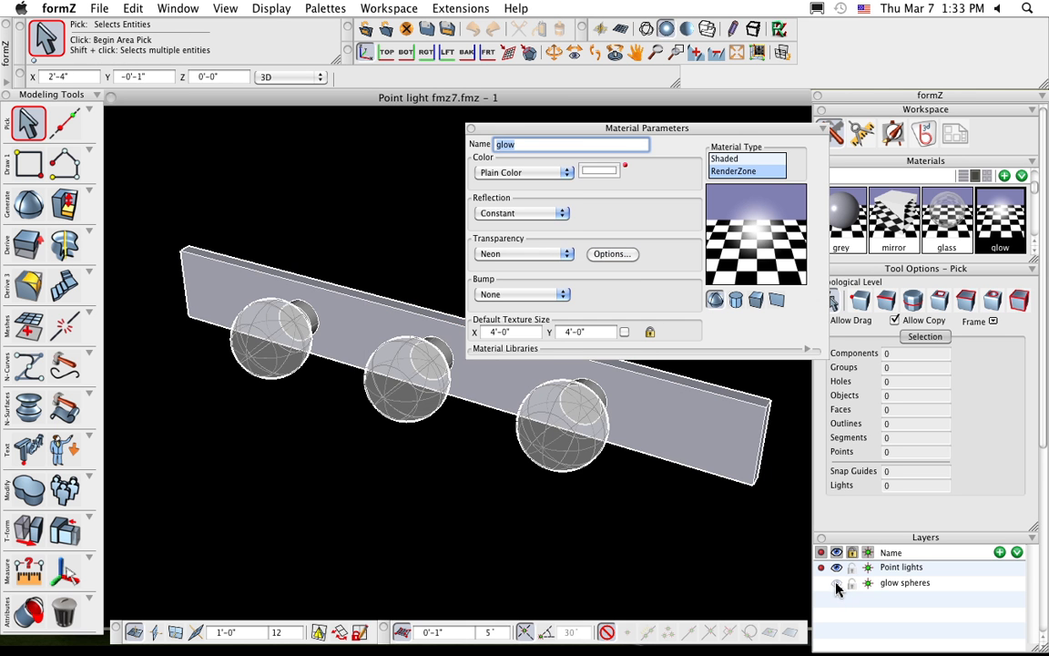
Step: Make the "glow spheres" layer visible and render the three point lights in RenderZone with the material parameters closed
{"action": "left_click", "coordinate": [836, 584]}
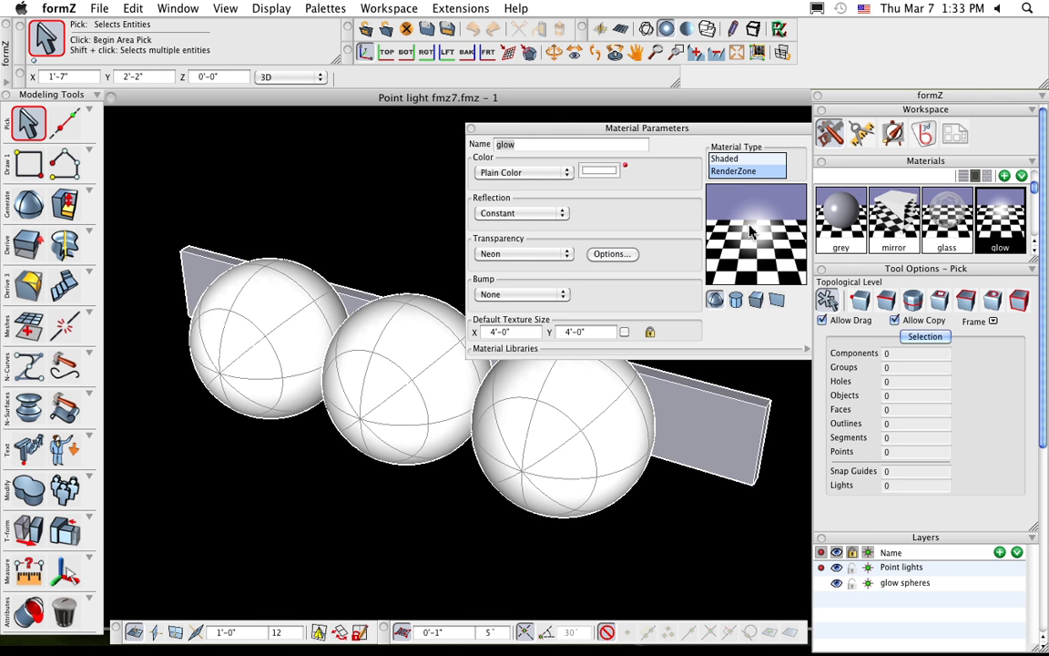
{"action": "left_click", "coordinate": [602, 389]}
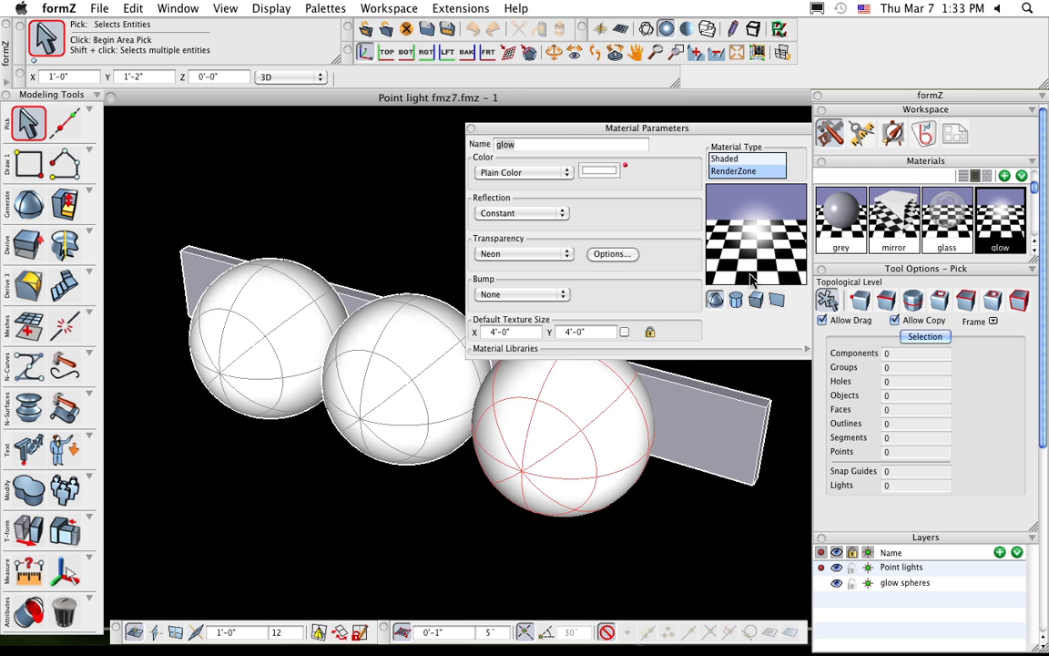
{"action": "left_click", "coordinate": [424, 111]}
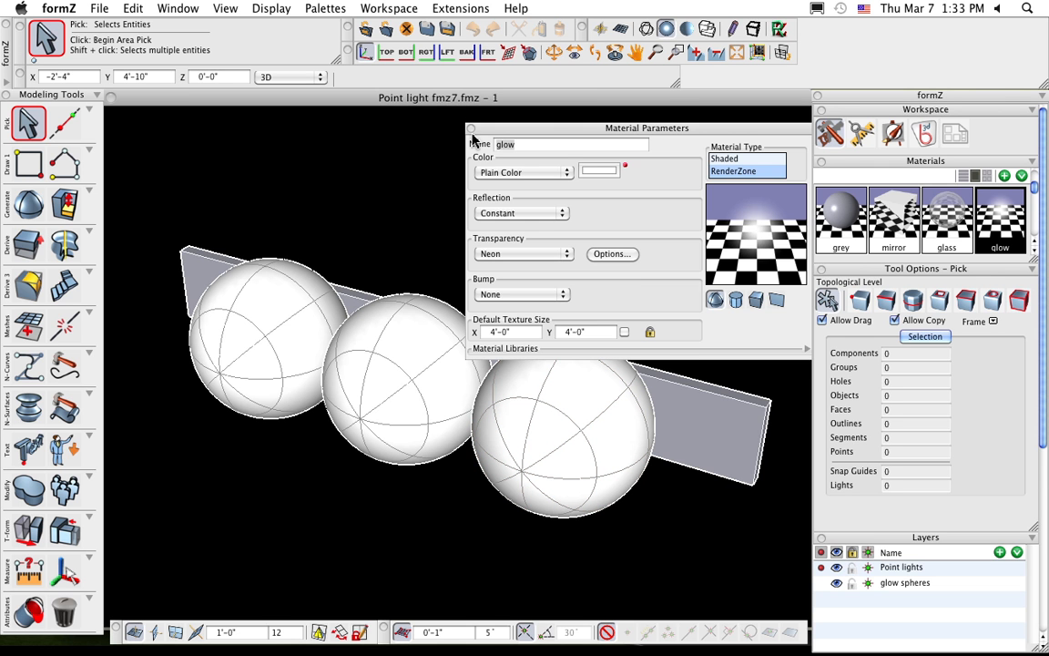
{"action": "left_click", "coordinate": [470, 128]}
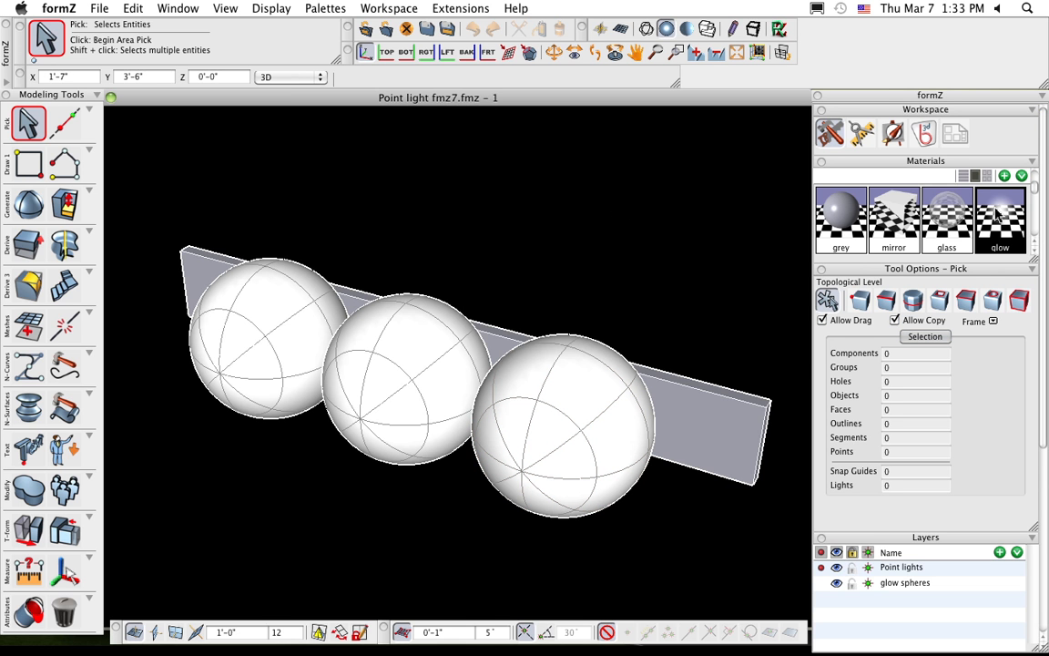
{"action": "key", "text": "super+k"}
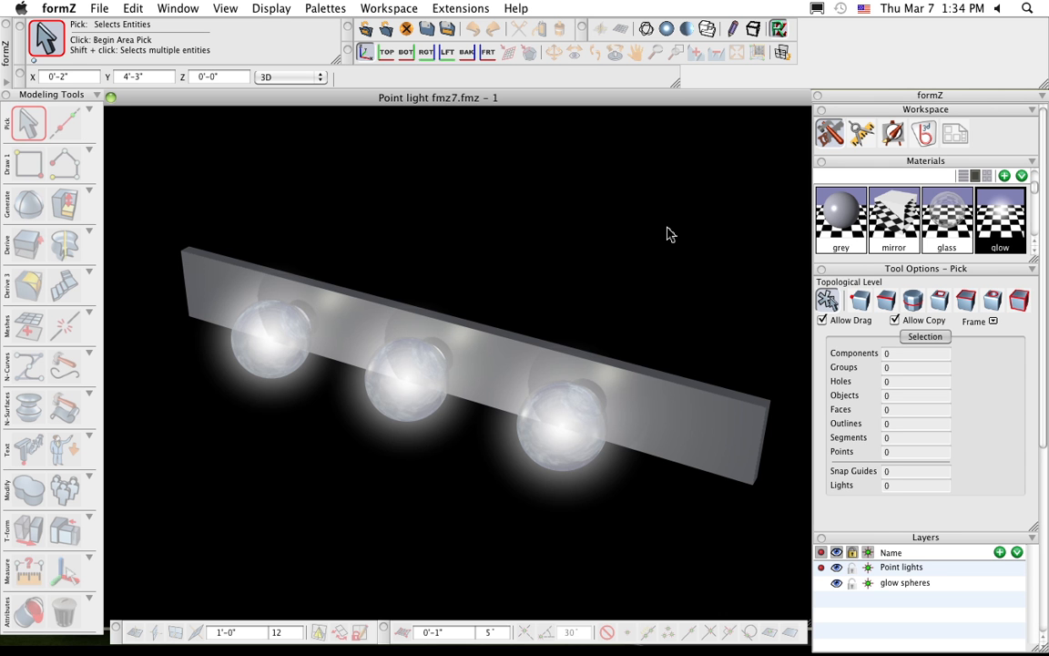
Step: Switch to the Cone light fmz7.fmz project and render its cone lights in RenderZone
{"action": "left_click", "coordinate": [178, 8]}
{"action": "left_click", "coordinate": [219, 255]}
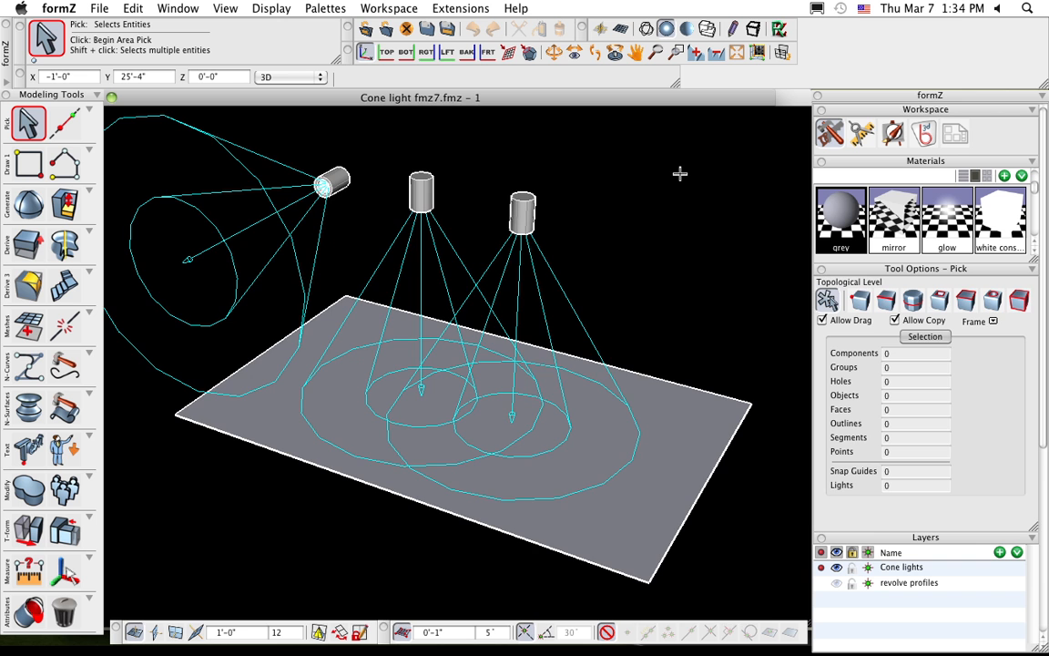
{"action": "key", "text": "super+k"}
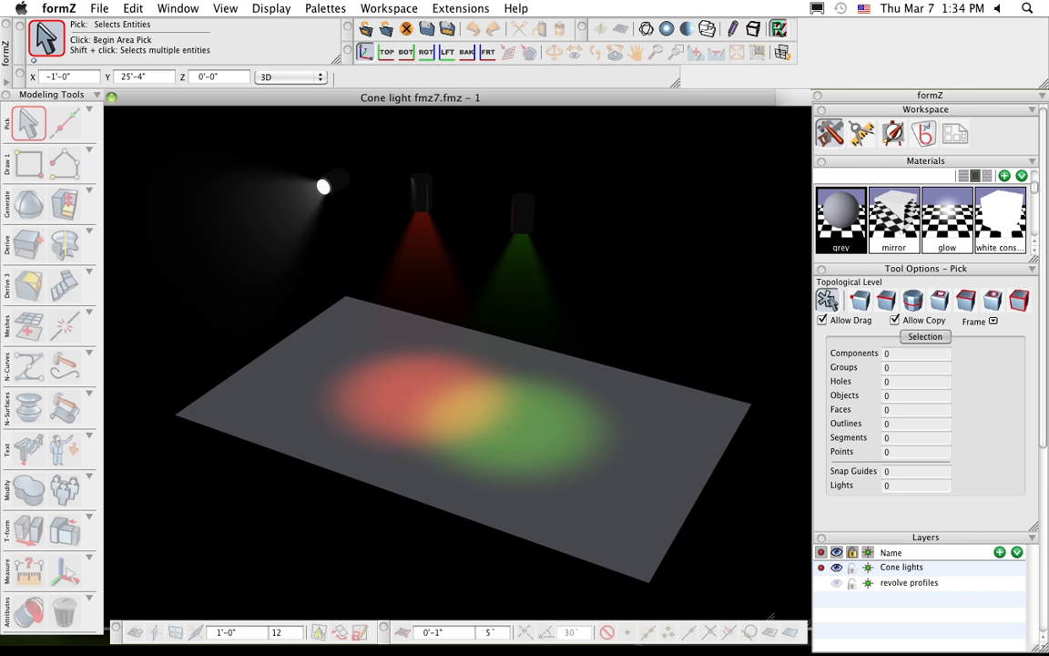
Step: Examine the glow setting of Cone light 1 and its Simple glow options, keeping Glow enabled
{"action": "left_click_drag", "start_coordinate": [1042, 441], "coordinate": [1042, 555]}
{"action": "double_click", "coordinate": [950, 545]}
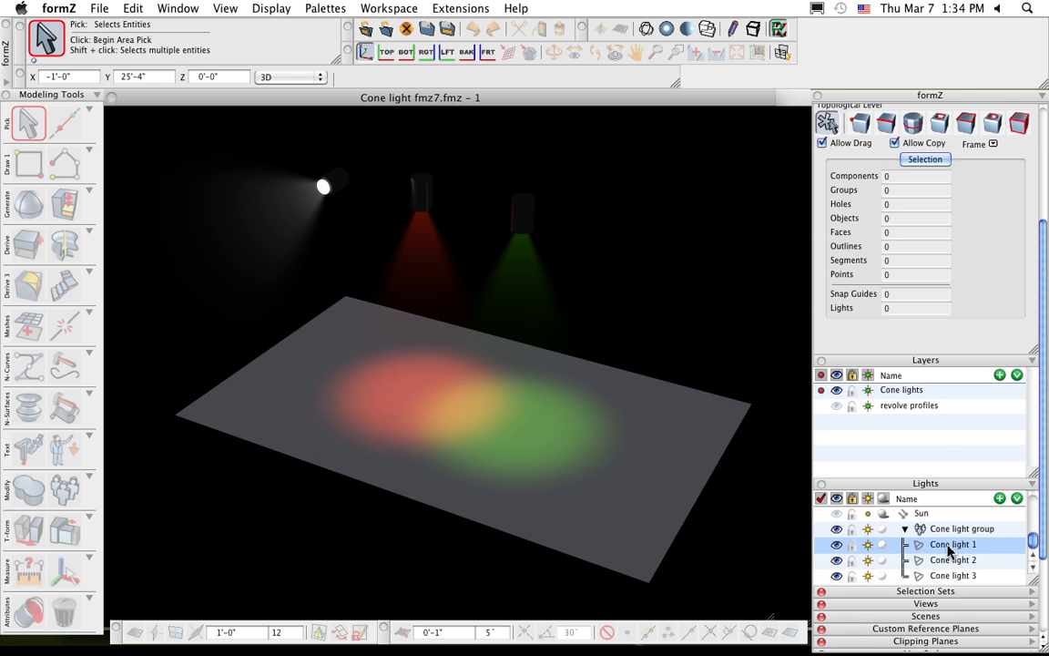
{"action": "left_click", "coordinate": [560, 236]}
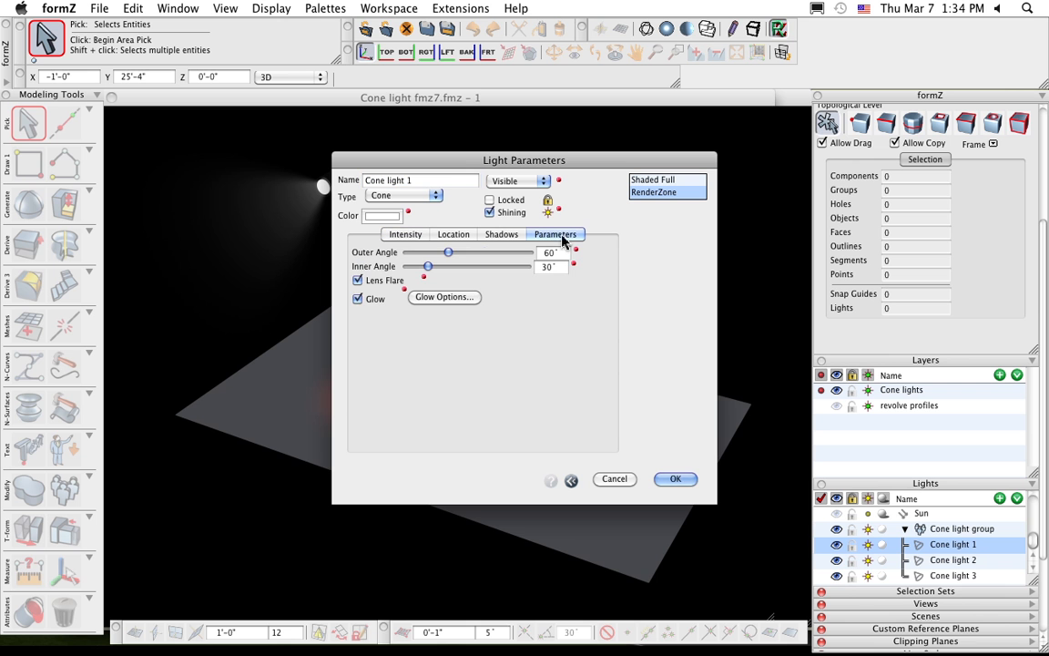
{"action": "left_click", "coordinate": [359, 299]}
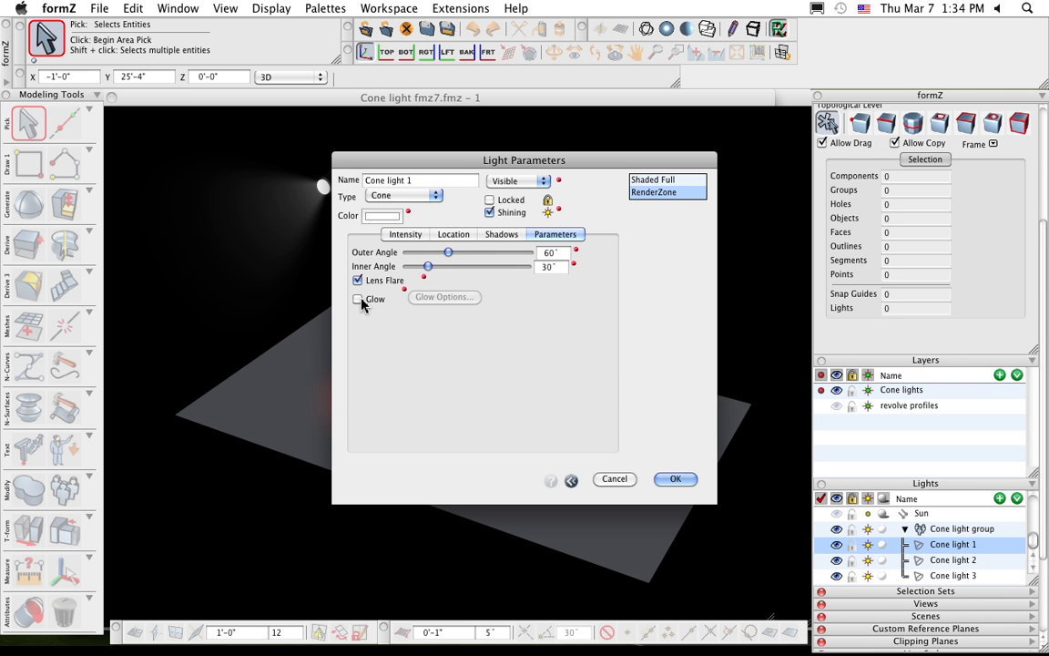
{"action": "left_click", "coordinate": [360, 300]}
{"action": "left_click", "coordinate": [429, 301]}
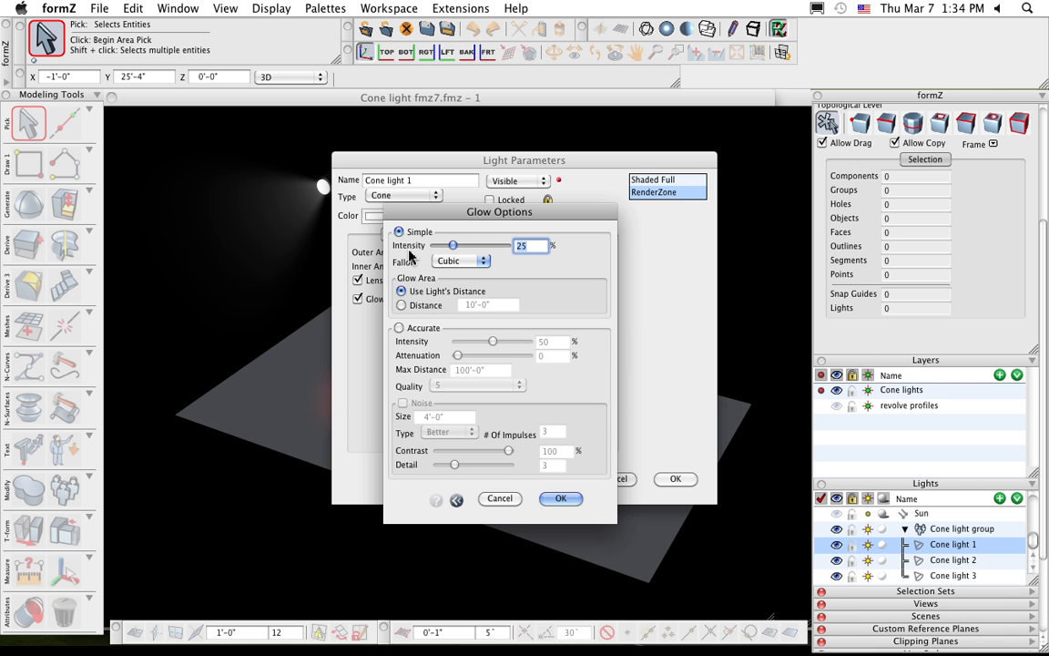
{"action": "left_click", "coordinate": [560, 500]}
{"action": "left_click", "coordinate": [674, 478]}
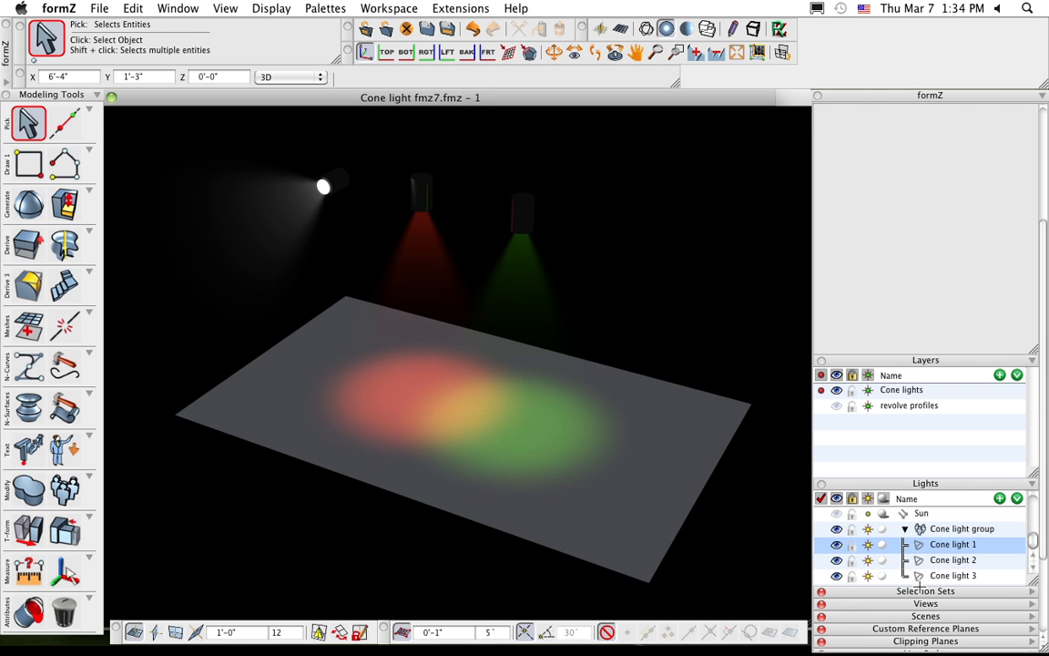
Step: Reopen the glow options of Cone light 1, examine the Accurate glow settings, and cancel without applying them
{"action": "left_click", "coordinate": [953, 546]}
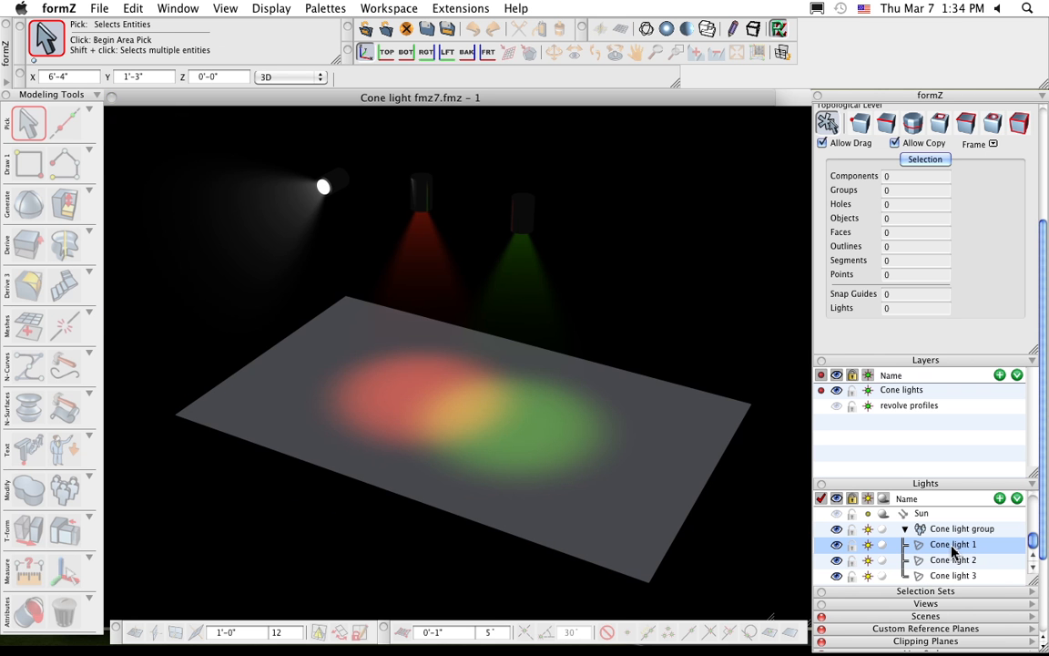
{"action": "double_click", "coordinate": [953, 546]}
{"action": "left_click", "coordinate": [557, 234]}
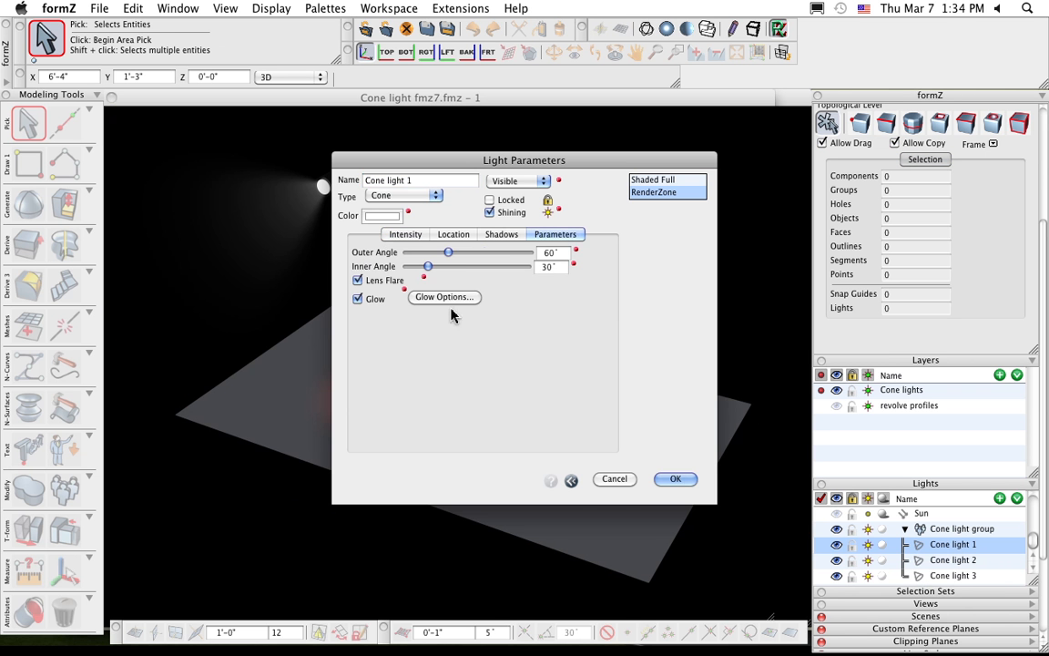
{"action": "left_click", "coordinate": [430, 297]}
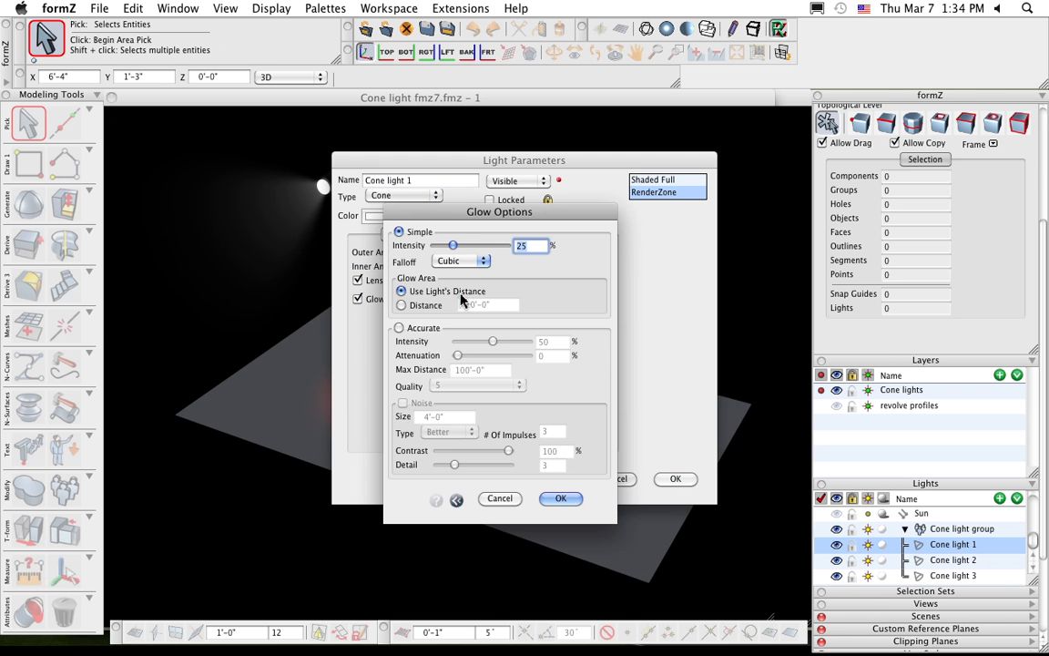
{"action": "left_click", "coordinate": [419, 332]}
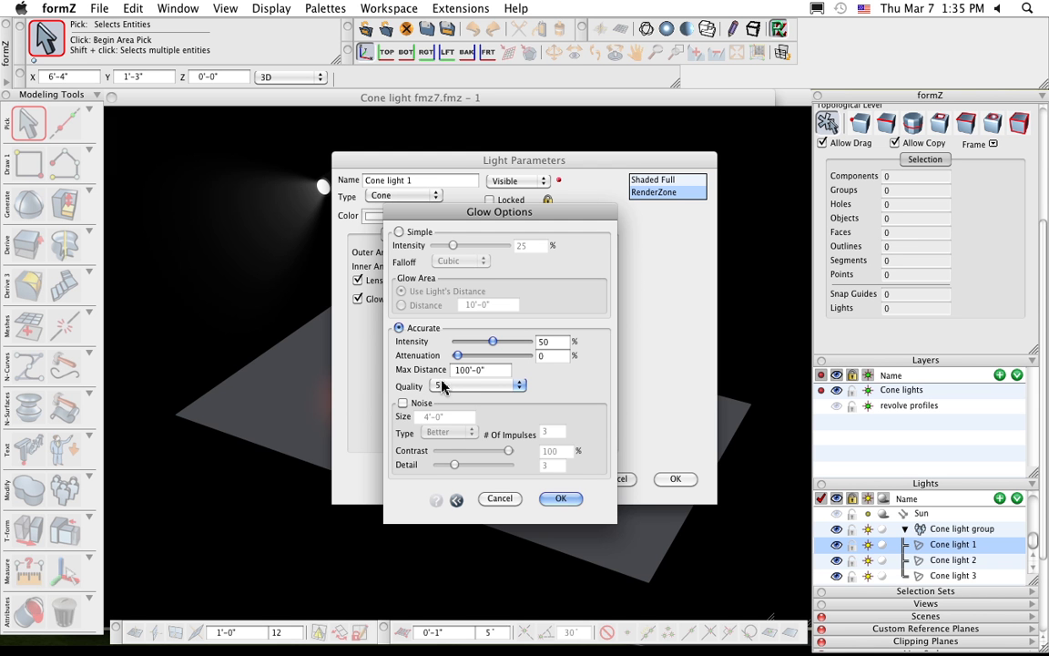
{"action": "left_click", "coordinate": [499, 498]}
{"action": "left_click", "coordinate": [615, 480]}
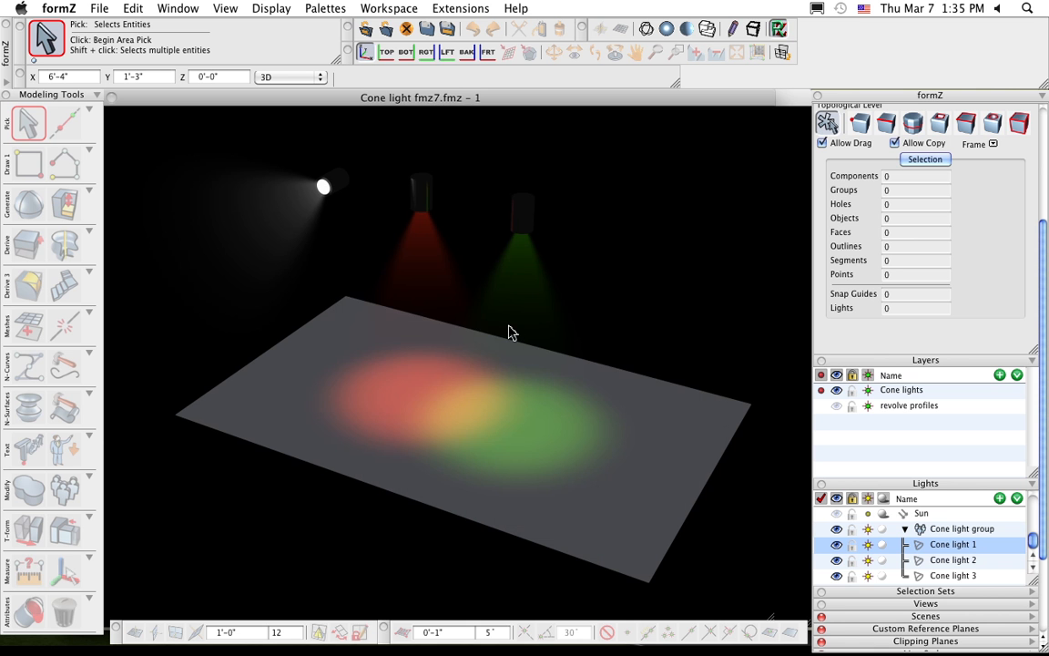
Step: Show the finished interior rendering of the windowed hall with light glow and return to formZ
{"action": "key", "text": "super+Tab"}
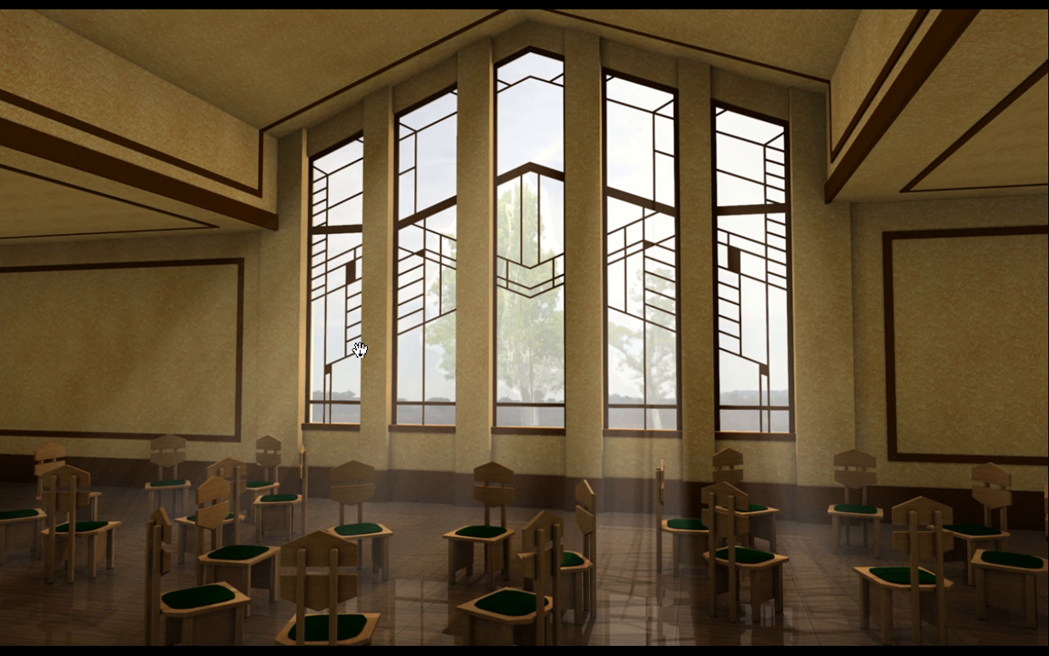
{"action": "key", "text": "super+Tab"}
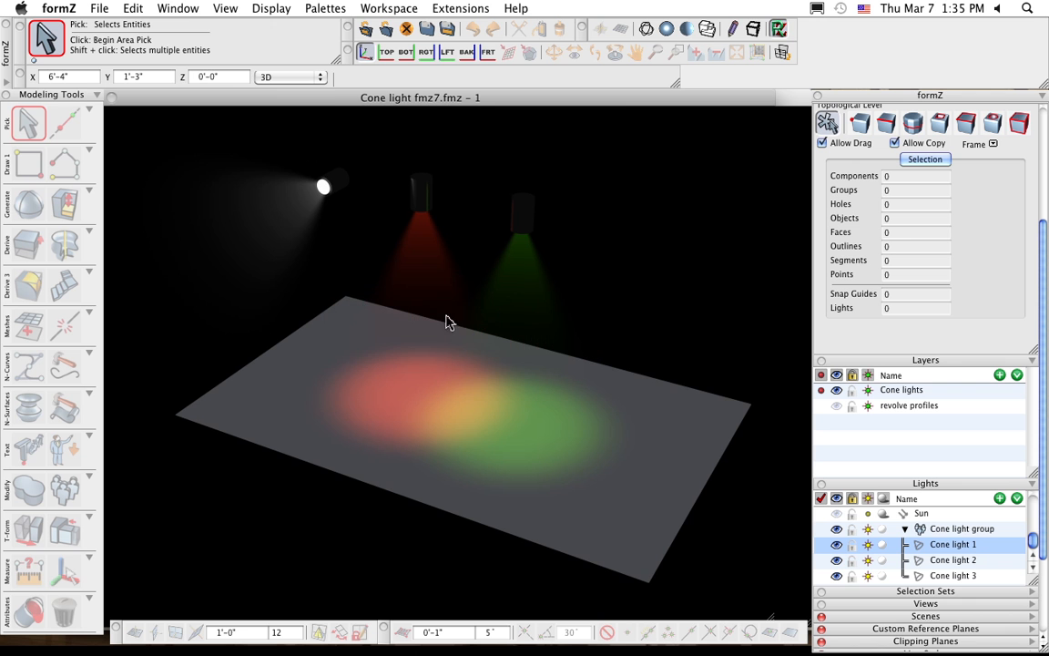
Step: Switch to the Untitled1 project and, in the animation workspace, detach the Lights tools as a floating palette over the modeling window
{"action": "left_click", "coordinate": [169, 9]}
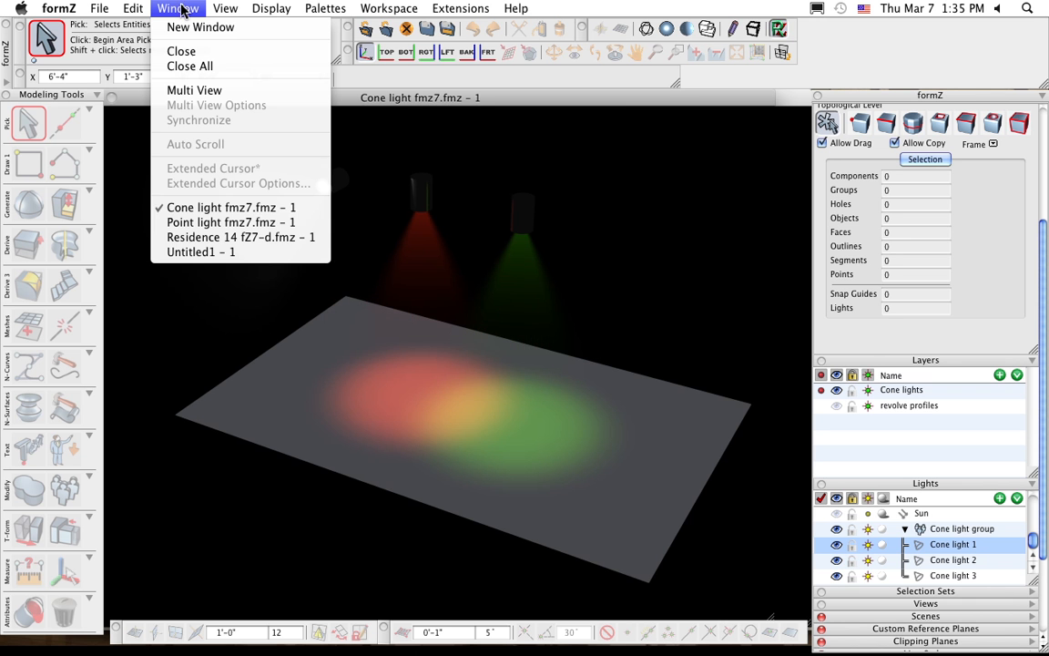
{"action": "left_click", "coordinate": [230, 252]}
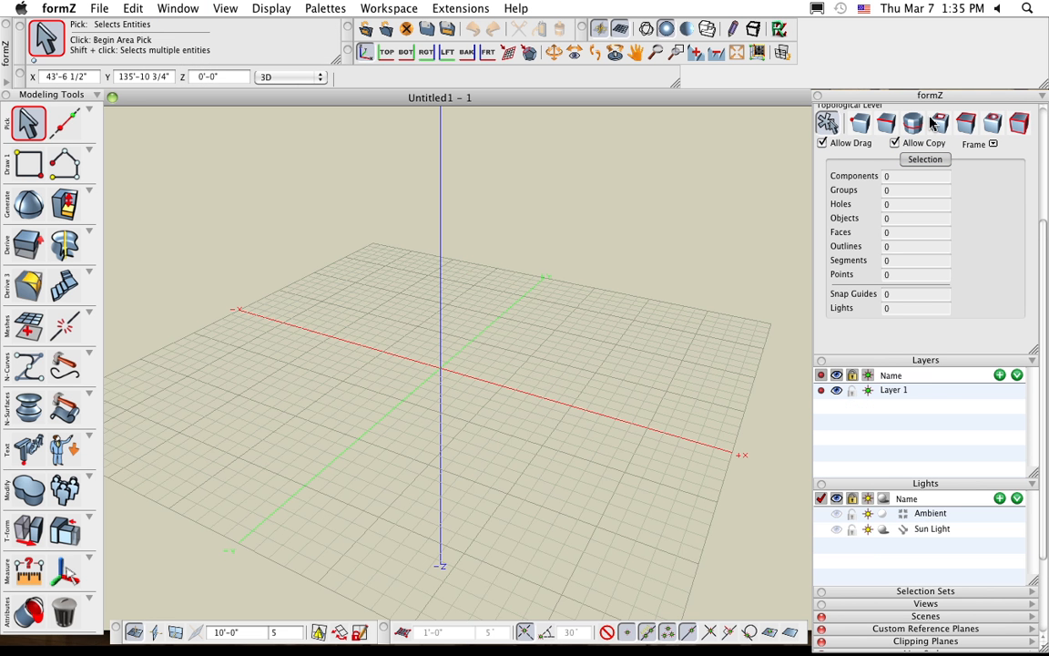
{"action": "left_click_drag", "start_coordinate": [1043, 224], "coordinate": [1041, 111]}
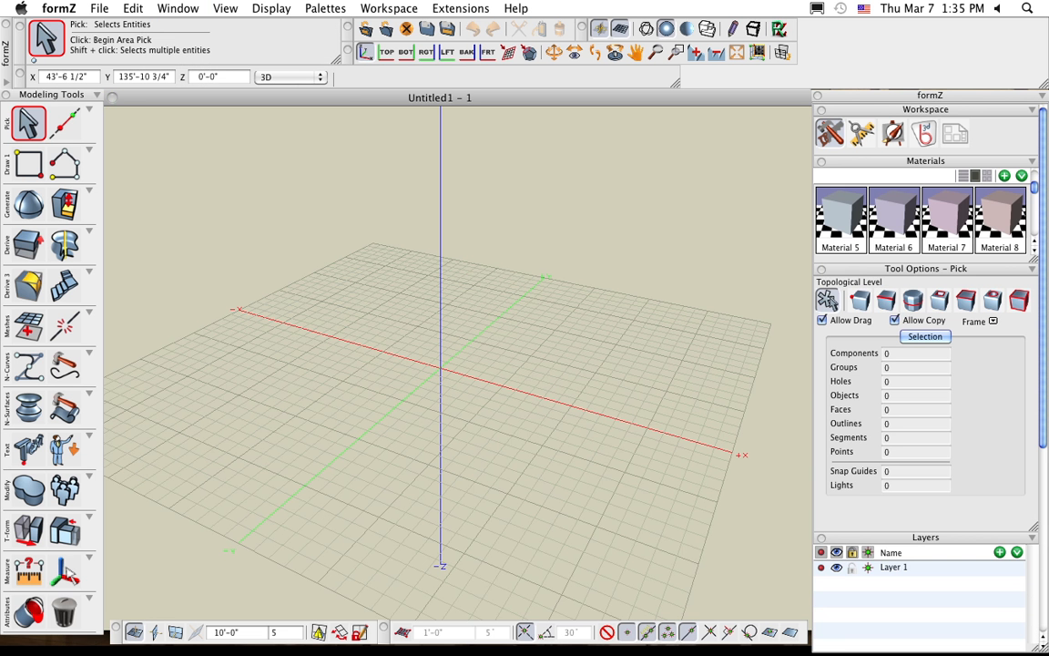
{"action": "left_click", "coordinate": [895, 136]}
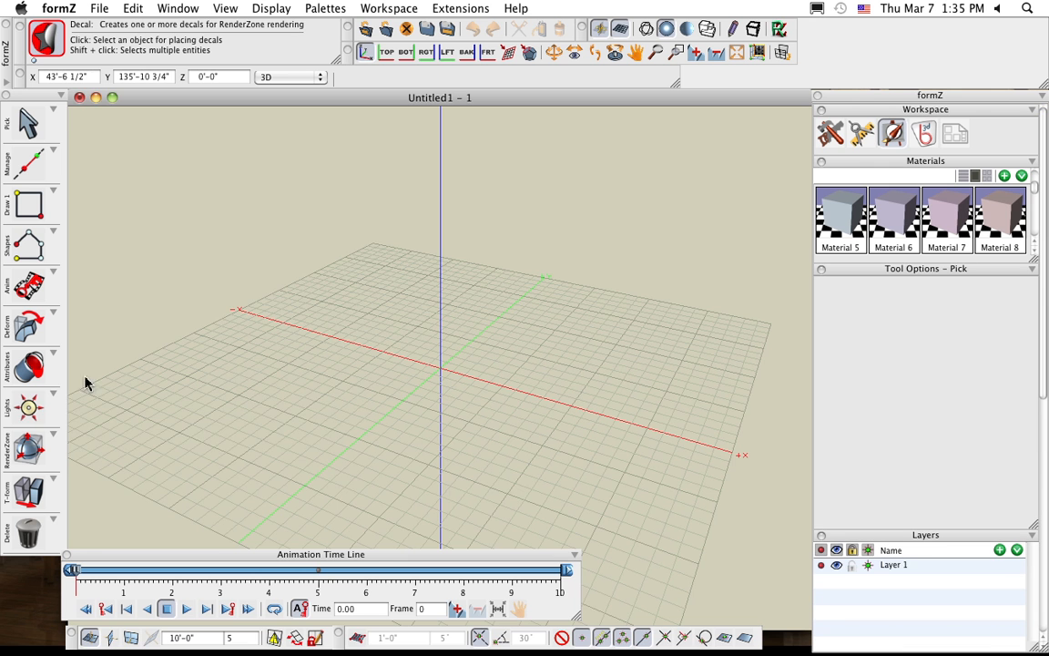
{"action": "left_click_drag", "start_coordinate": [37, 403], "coordinate": [311, 133]}
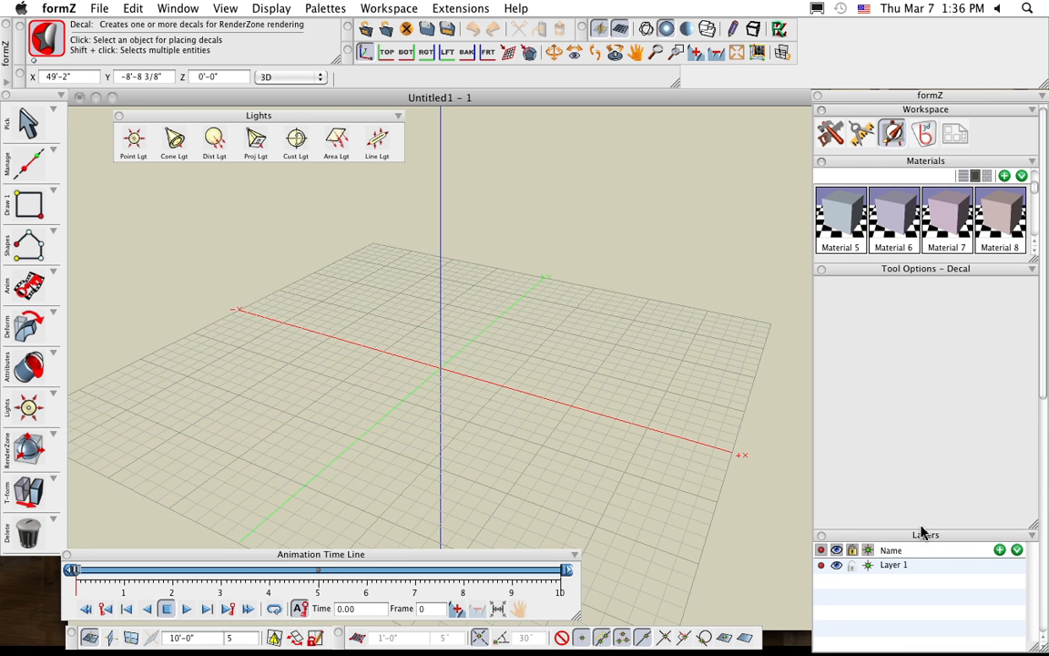
Step: Place a point light over the grid, in front of the negative end of the X axis
{"action": "scroll", "coordinate": [1036, 458], "scroll_direction": "down", "scroll_amount": 5}
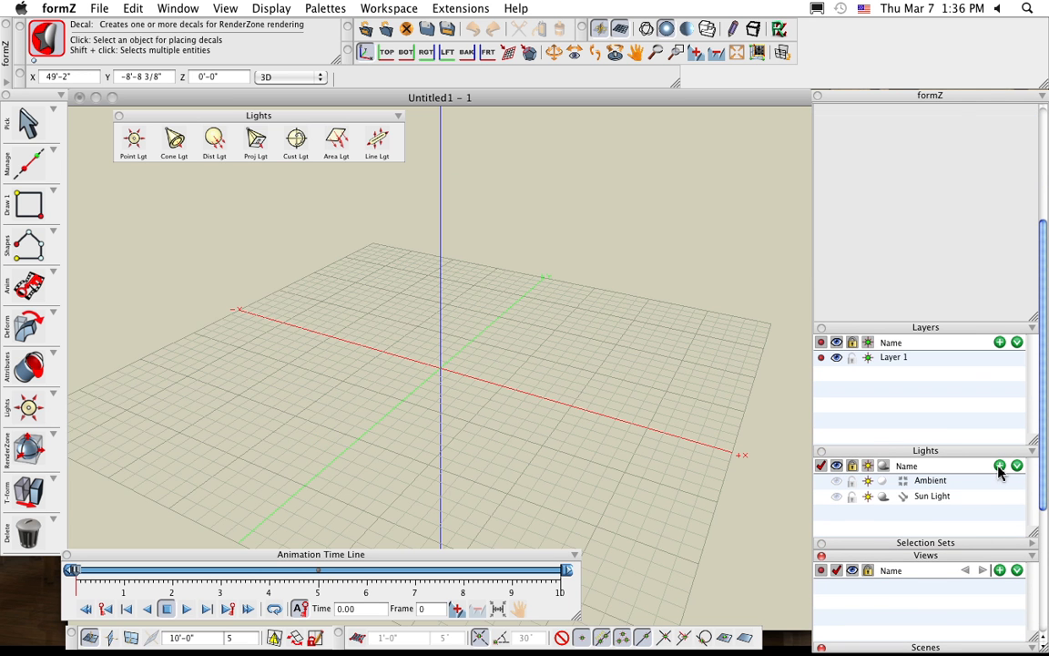
{"action": "left_click", "coordinate": [134, 139]}
{"action": "left_click", "coordinate": [150, 381]}
Step: Place a cone light behind the negative X axis and move its origin to about X -50'-10", Y 41'-10", Z 0'-0"
{"action": "left_click", "coordinate": [174, 138]}
{"action": "left_click", "coordinate": [330, 275]}
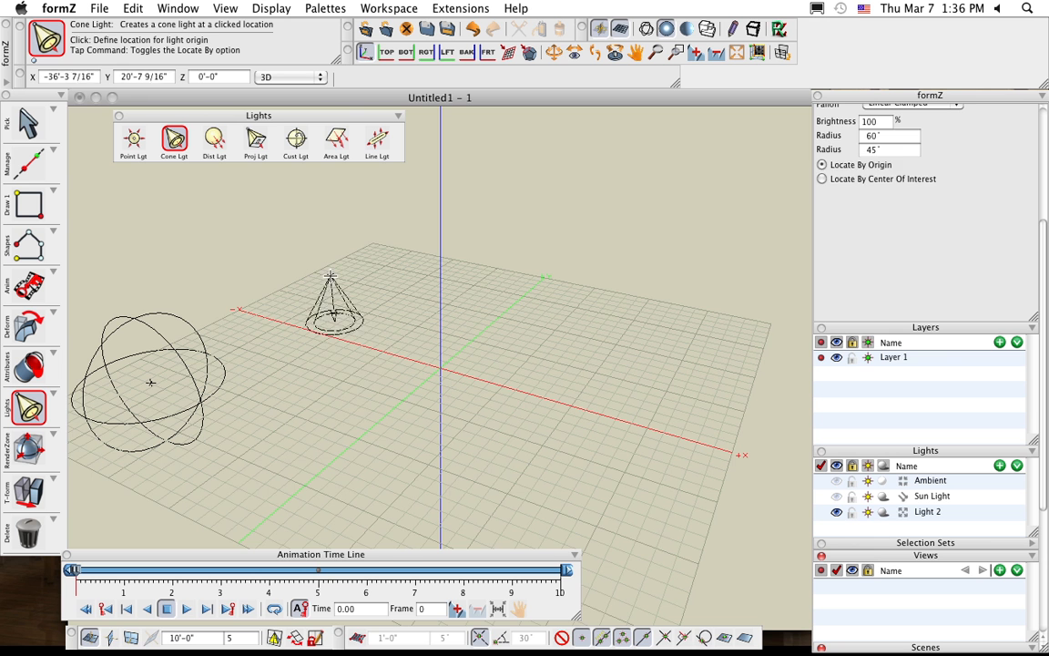
{"action": "left_click", "coordinate": [329, 275]}
{"action": "left_click", "coordinate": [330, 274]}
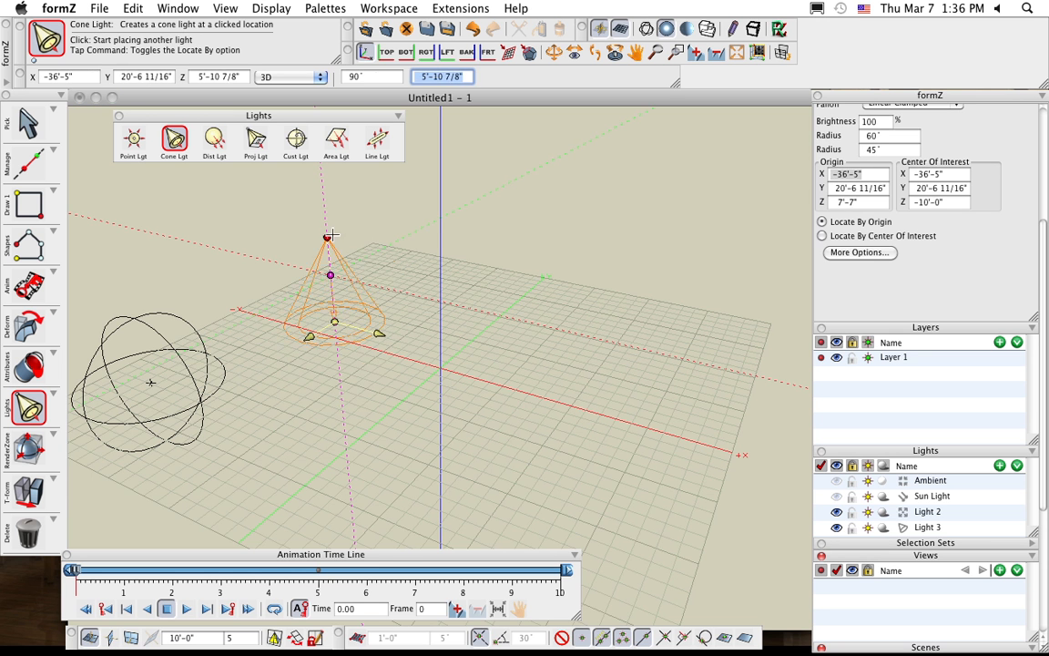
{"action": "left_click", "coordinate": [339, 233]}
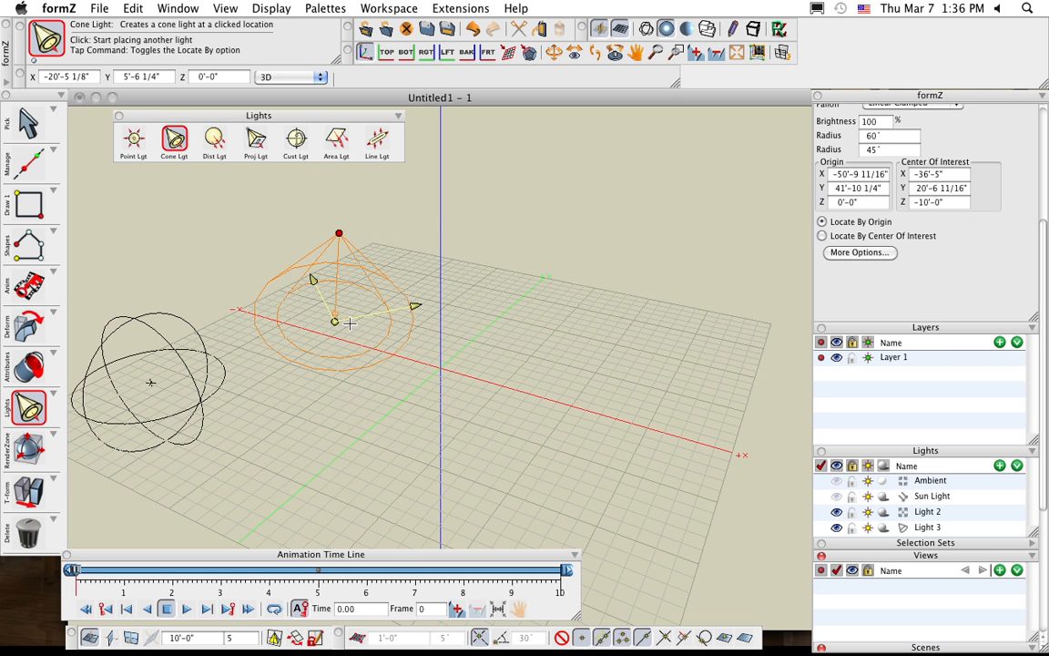
Step: Reshape the cone light with its radius controls, reducing the outer radius to about 43° and the inner radius to about 24°
{"action": "left_click", "coordinate": [412, 302]}
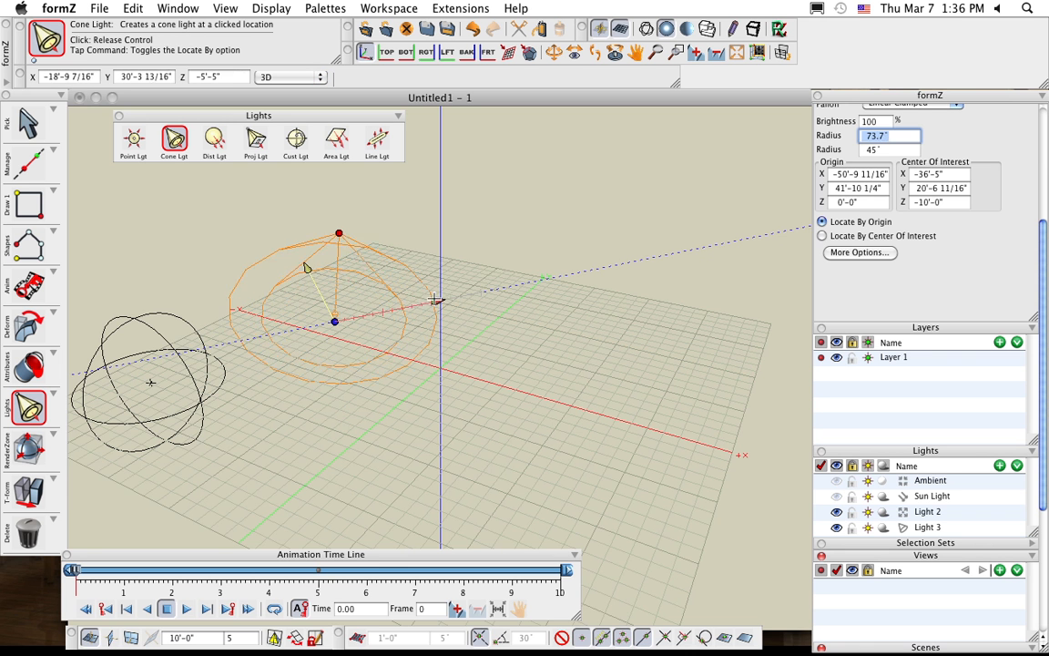
{"action": "left_click", "coordinate": [389, 310]}
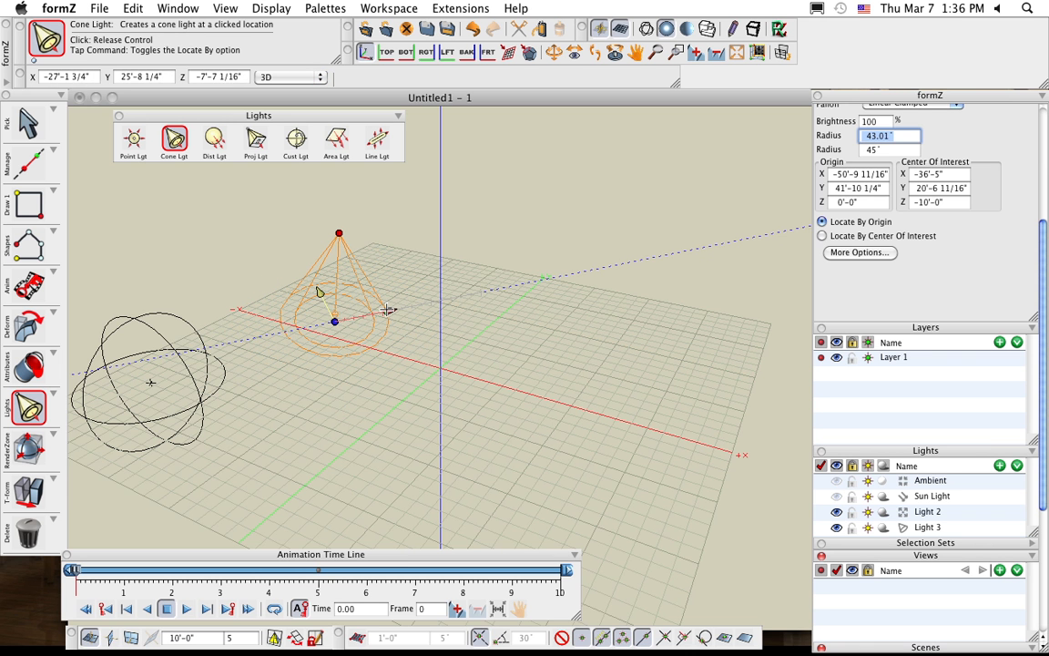
{"action": "left_click", "coordinate": [317, 293]}
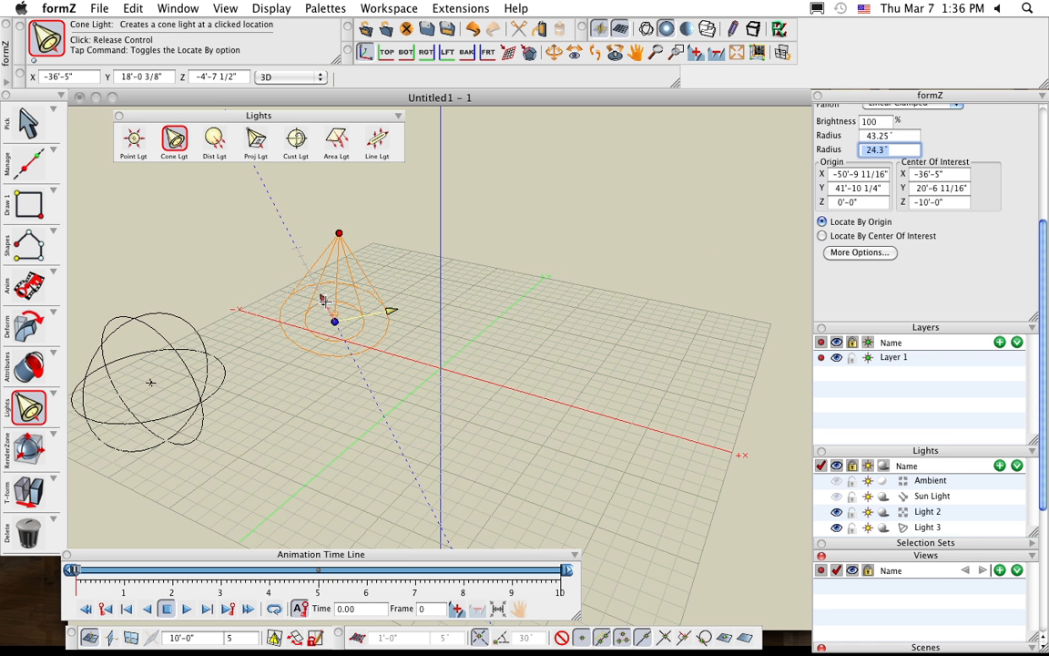
{"action": "left_click", "coordinate": [324, 300]}
Step: Place a projector light near the grid centre with its origin offset to tilt it, and a custom light near the grid's back corner
{"action": "left_click", "coordinate": [255, 138]}
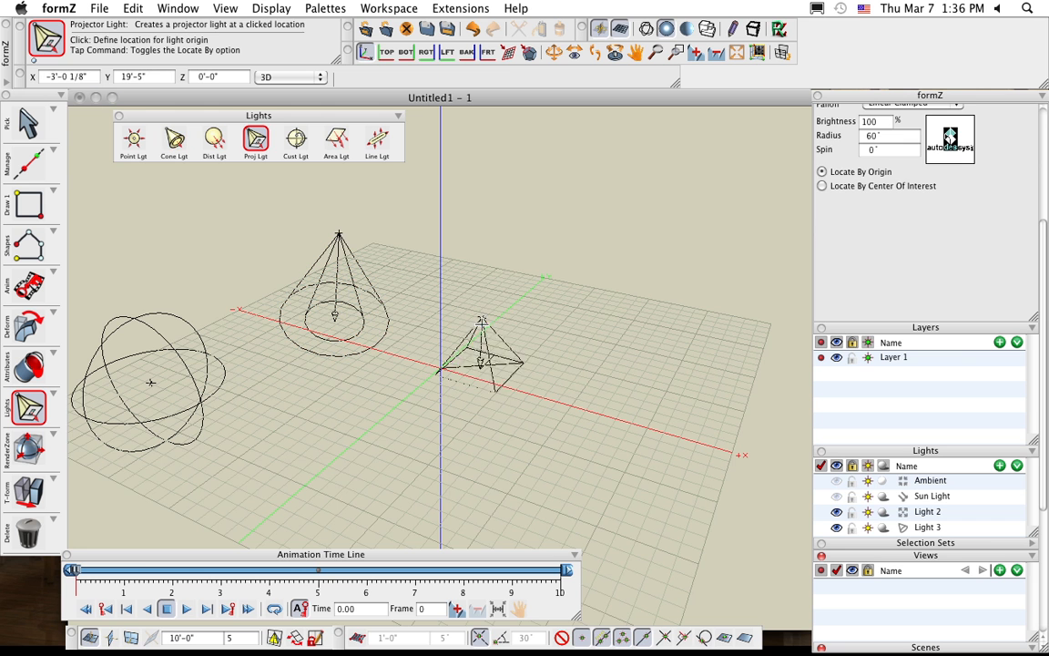
{"action": "left_click", "coordinate": [545, 318]}
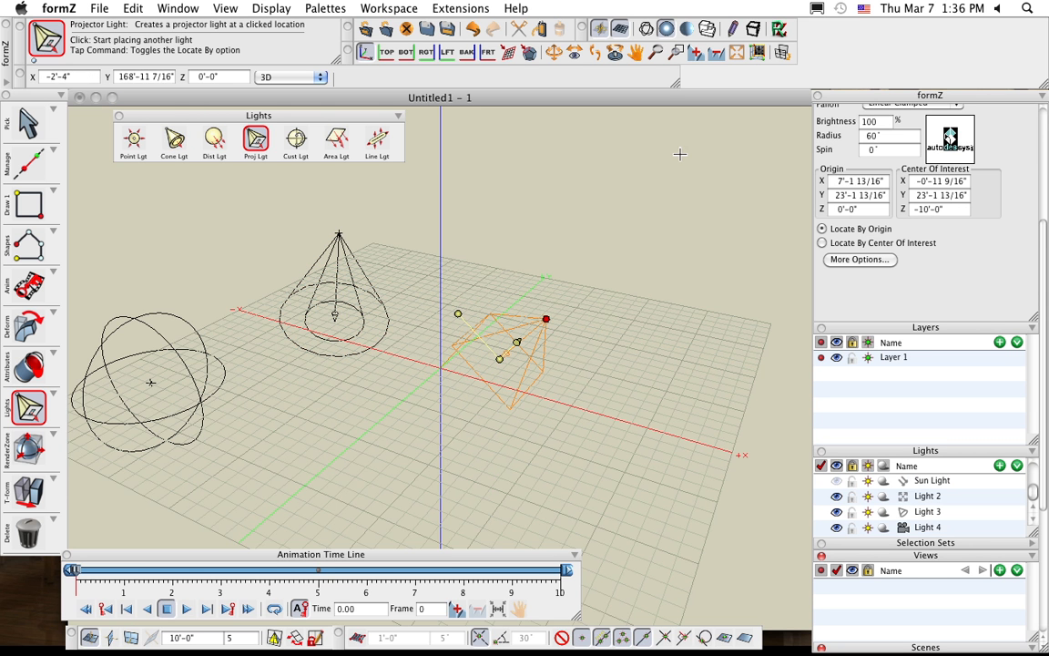
{"action": "left_click", "coordinate": [296, 138]}
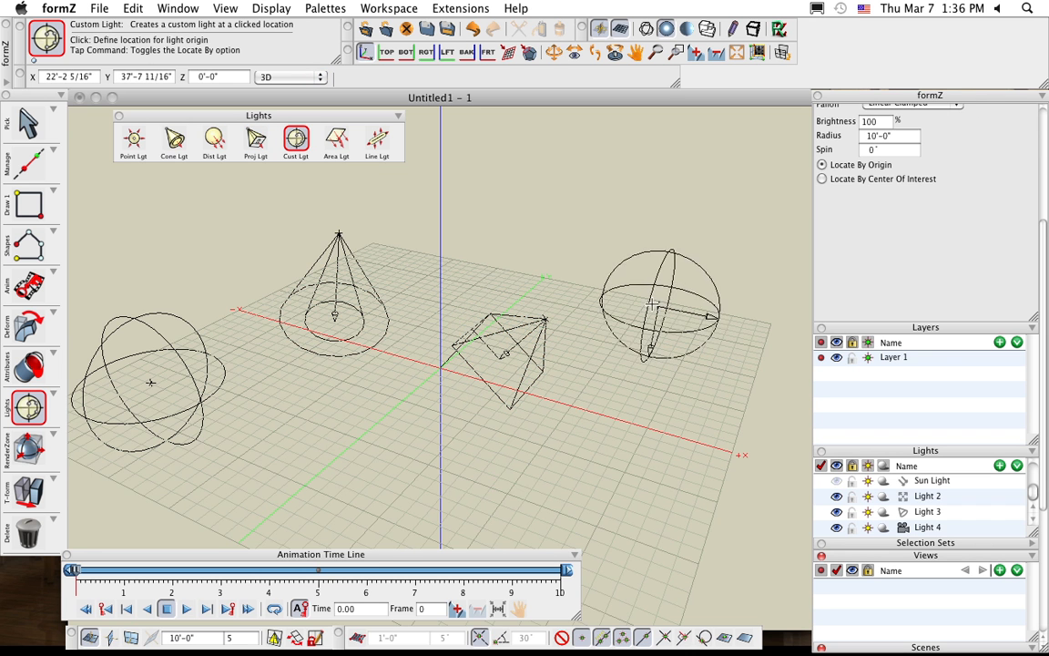
{"action": "left_click", "coordinate": [653, 294]}
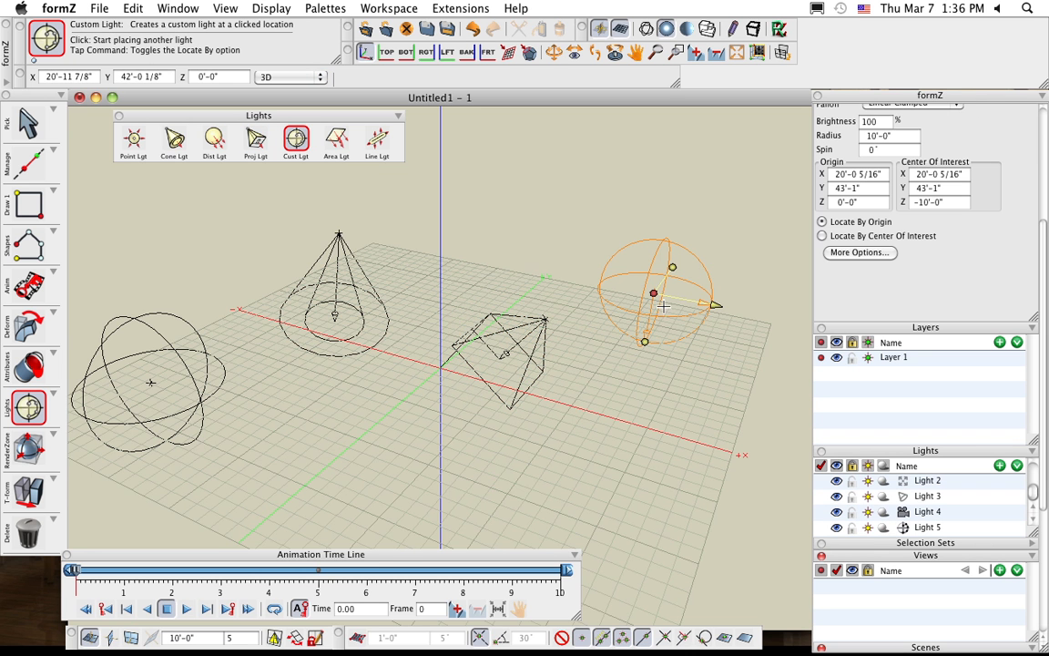
Step: Open the Intensity Distribution curve from the RenderZone parameters of the custom light Light 5
{"action": "left_click", "coordinate": [850, 254]}
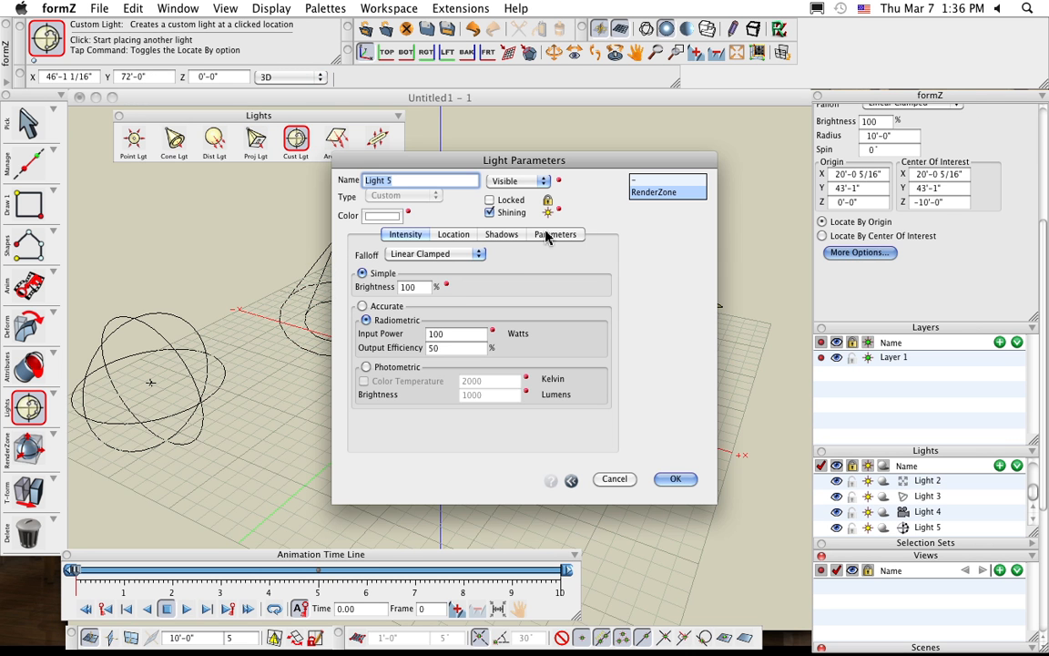
{"action": "left_click", "coordinate": [546, 235]}
{"action": "left_click", "coordinate": [426, 287]}
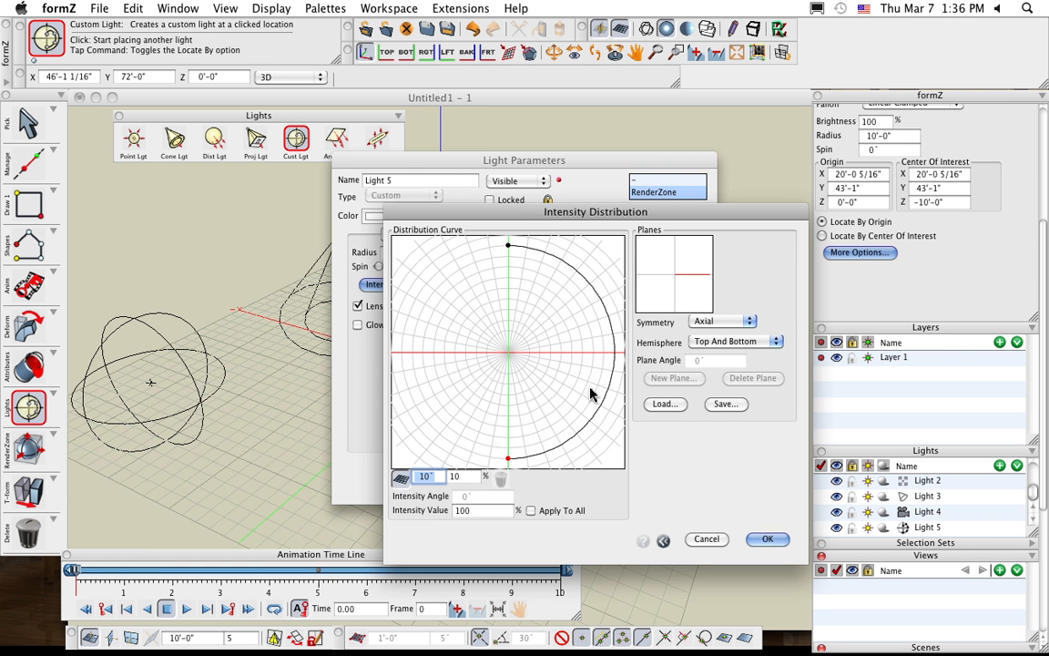
Step: Examine the file formats available for loading an intensity distribution, cancel the load, and close the custom light's settings
{"action": "left_click", "coordinate": [665, 409]}
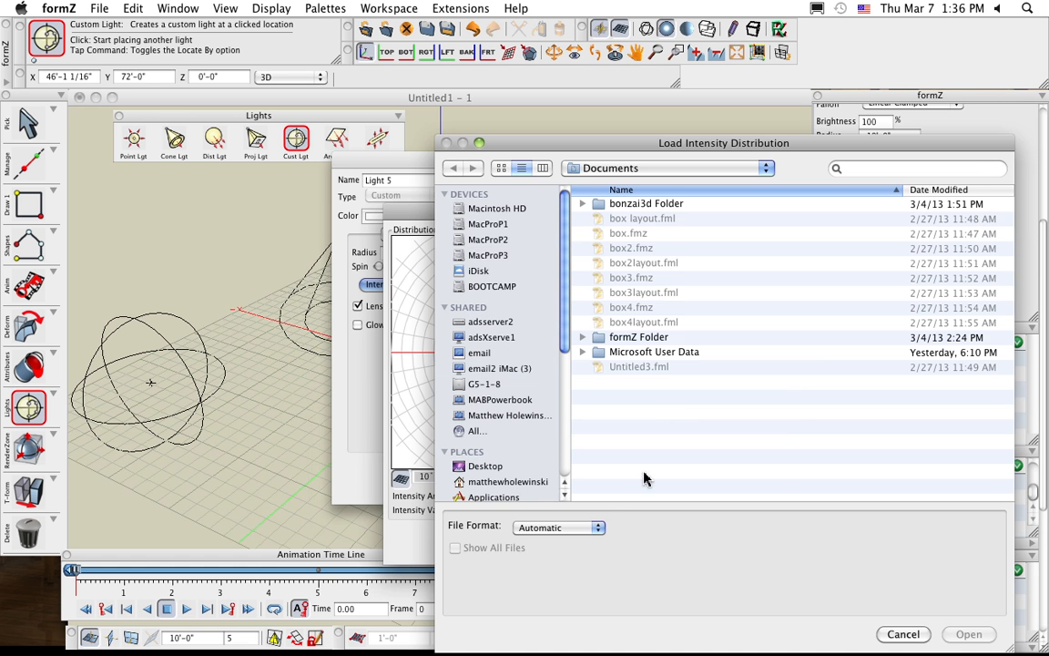
{"action": "left_click", "coordinate": [578, 528]}
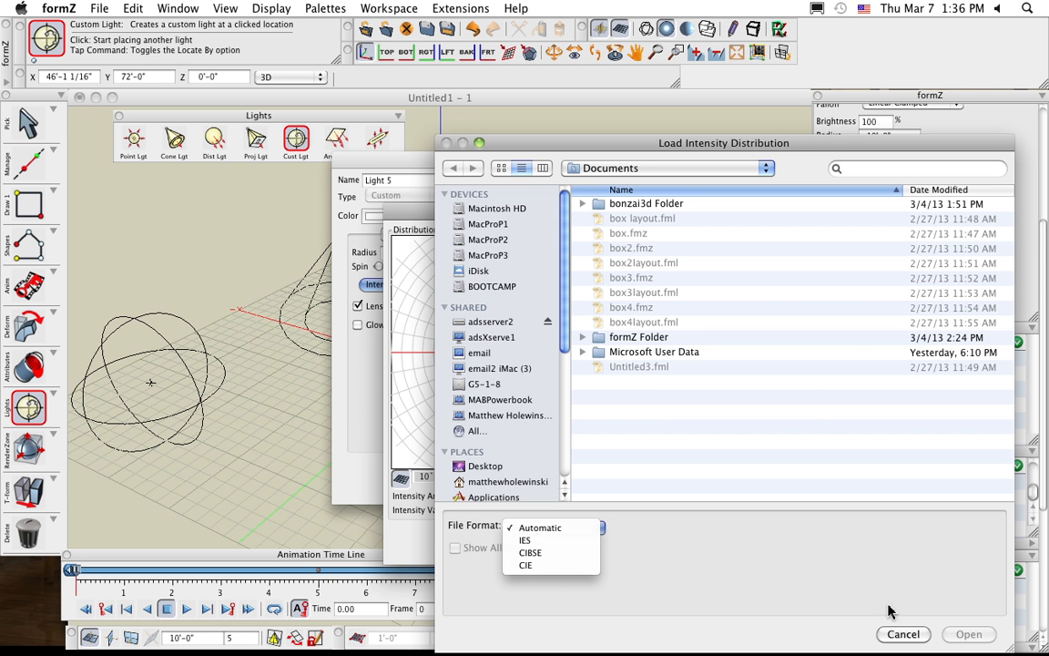
{"action": "left_click", "coordinate": [909, 631]}
{"action": "left_click", "coordinate": [904, 635]}
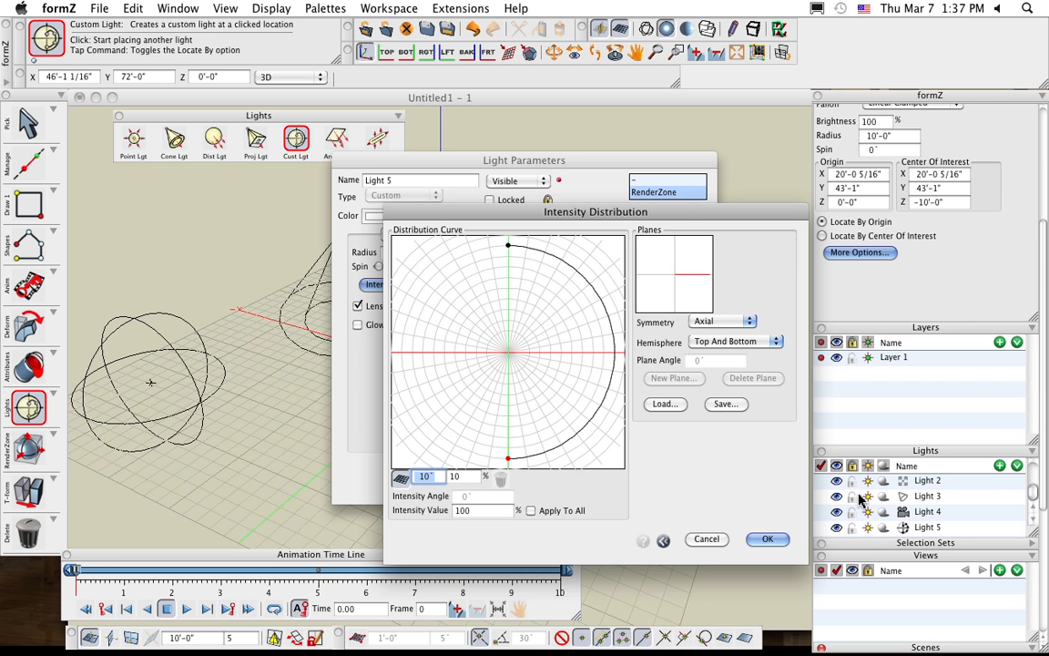
{"action": "left_click", "coordinate": [715, 604]}
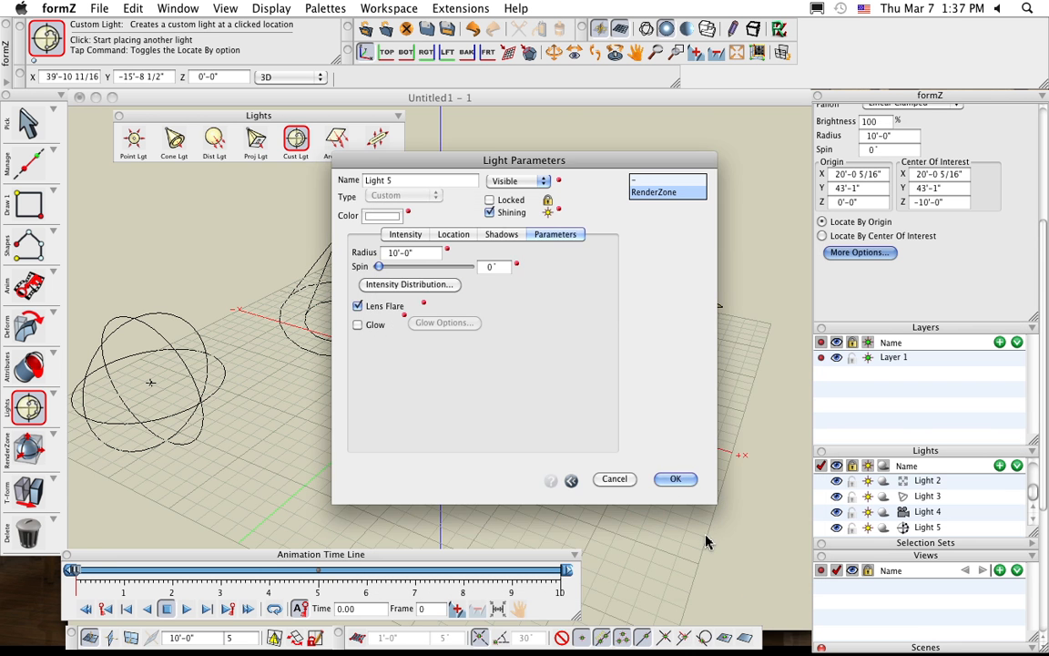
{"action": "left_click", "coordinate": [675, 479]}
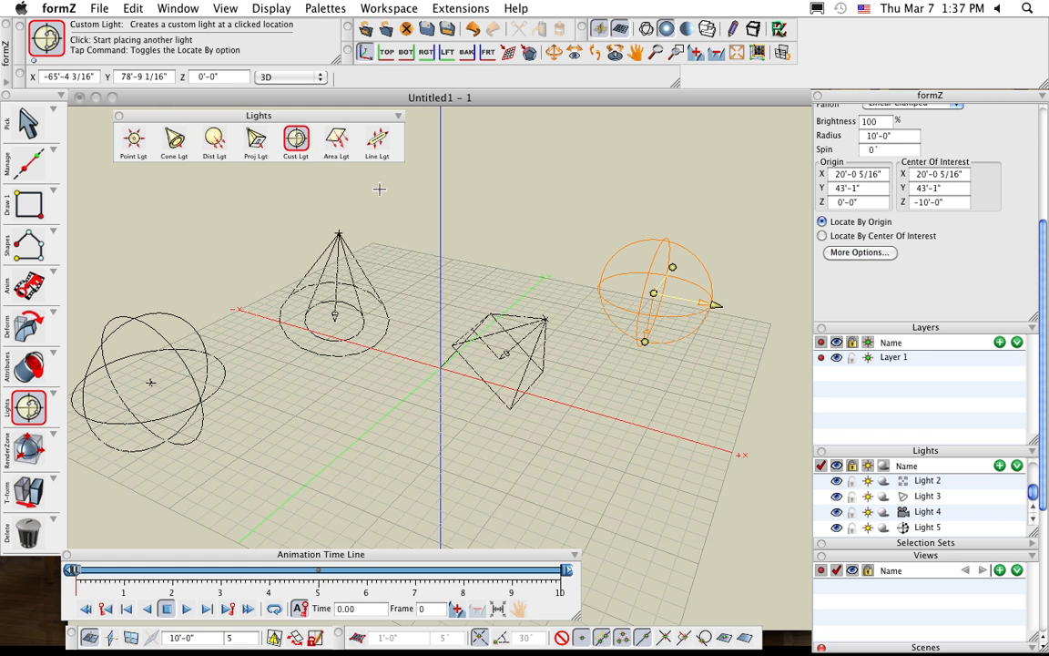
Step: Draw a box about 5'-8" by 8'-1" and 10'-11" high in front of the grid centre, and create an area light from it
{"action": "left_click", "coordinate": [27, 201]}
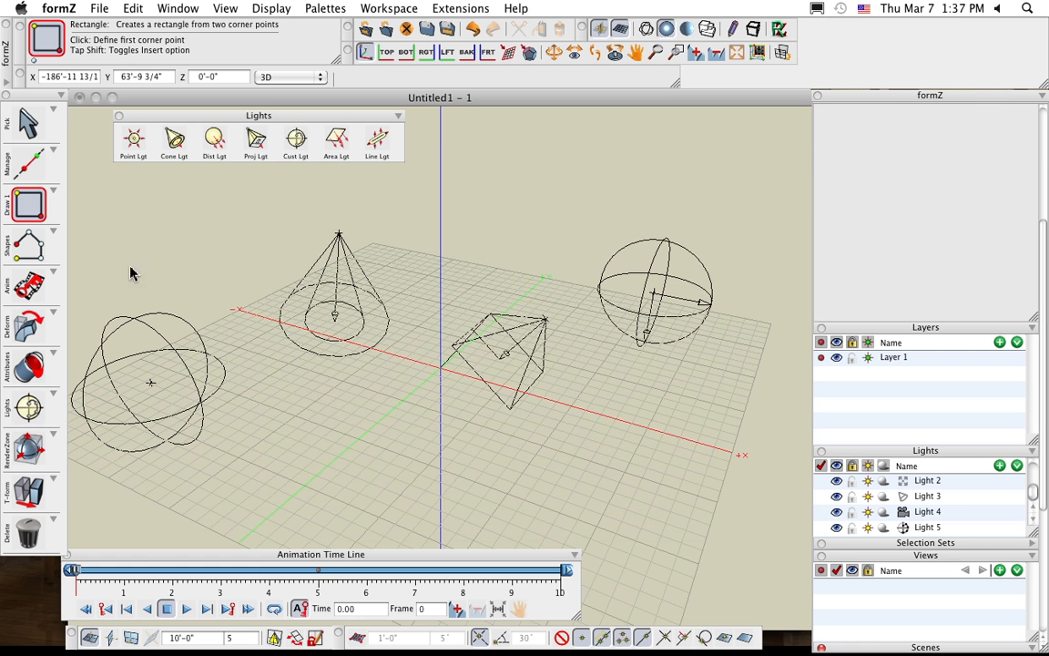
{"action": "left_click", "coordinate": [359, 499]}
{"action": "left_click", "coordinate": [442, 472]}
{"action": "left_click", "coordinate": [431, 398]}
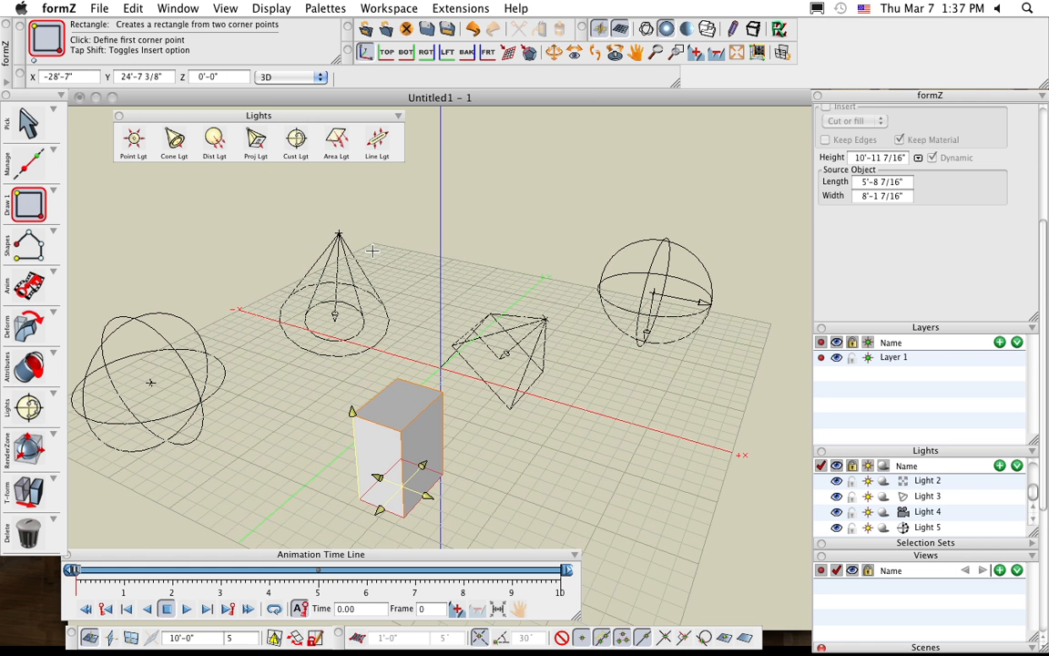
{"action": "left_click", "coordinate": [336, 140]}
{"action": "left_click", "coordinate": [401, 437]}
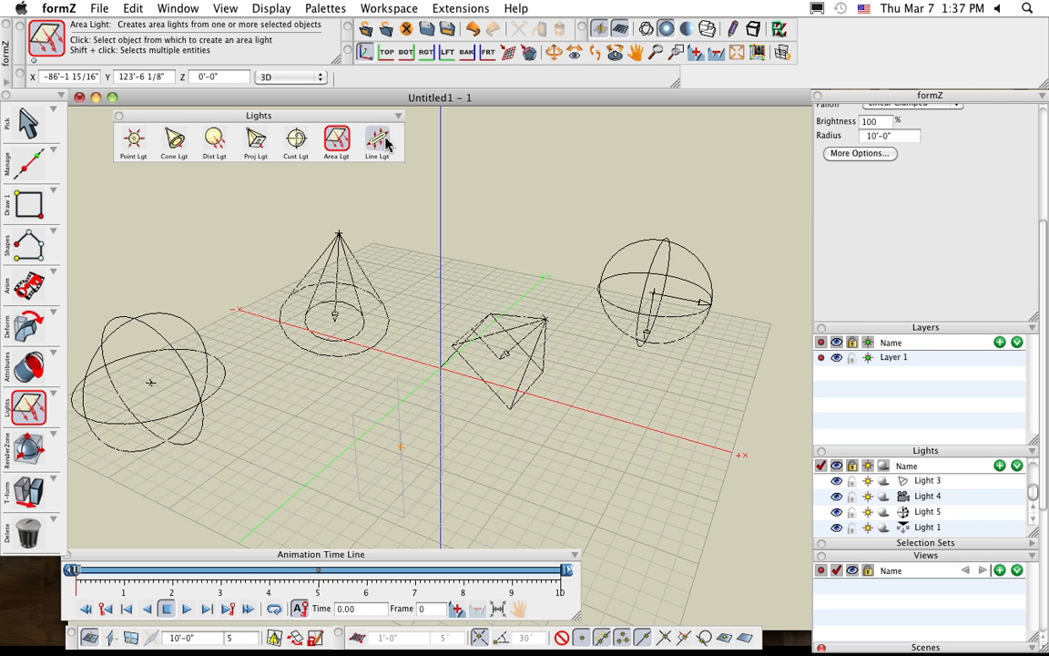
Step: Draw a straight two-point vector line on the grid, crossing the positive X axis diagonally
{"action": "left_click", "coordinate": [27, 244]}
{"action": "left_click", "coordinate": [557, 496]}
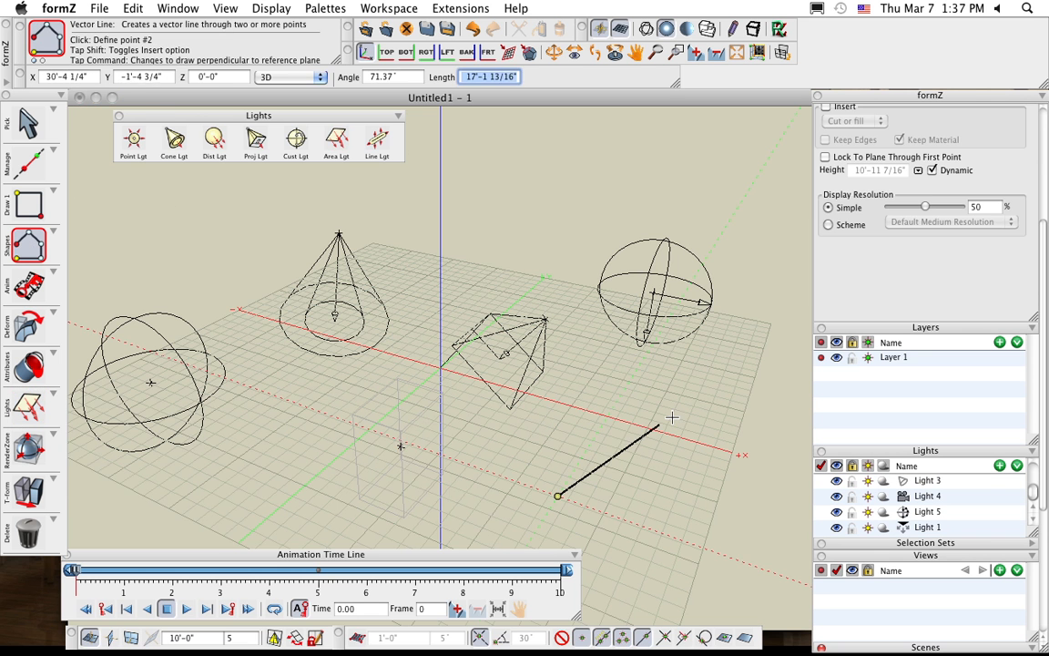
{"action": "left_click", "coordinate": [703, 393]}
{"action": "left_click", "coordinate": [714, 356]}
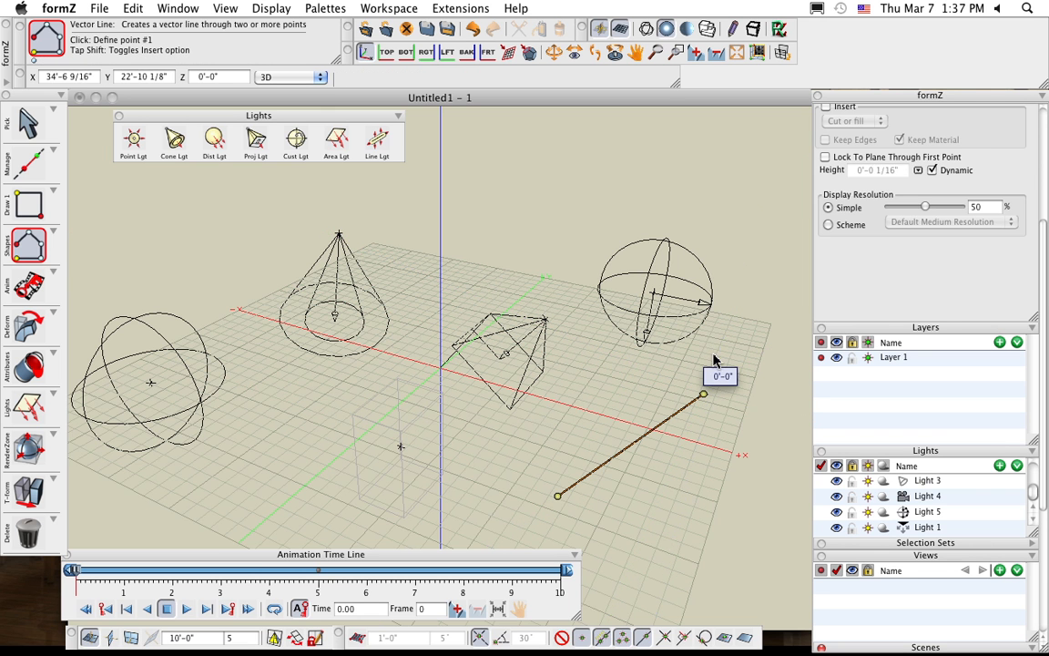
Step: Create a line light from the vector line and set its radius to 5'-0"
{"action": "left_click", "coordinate": [377, 138]}
{"action": "left_click", "coordinate": [633, 440]}
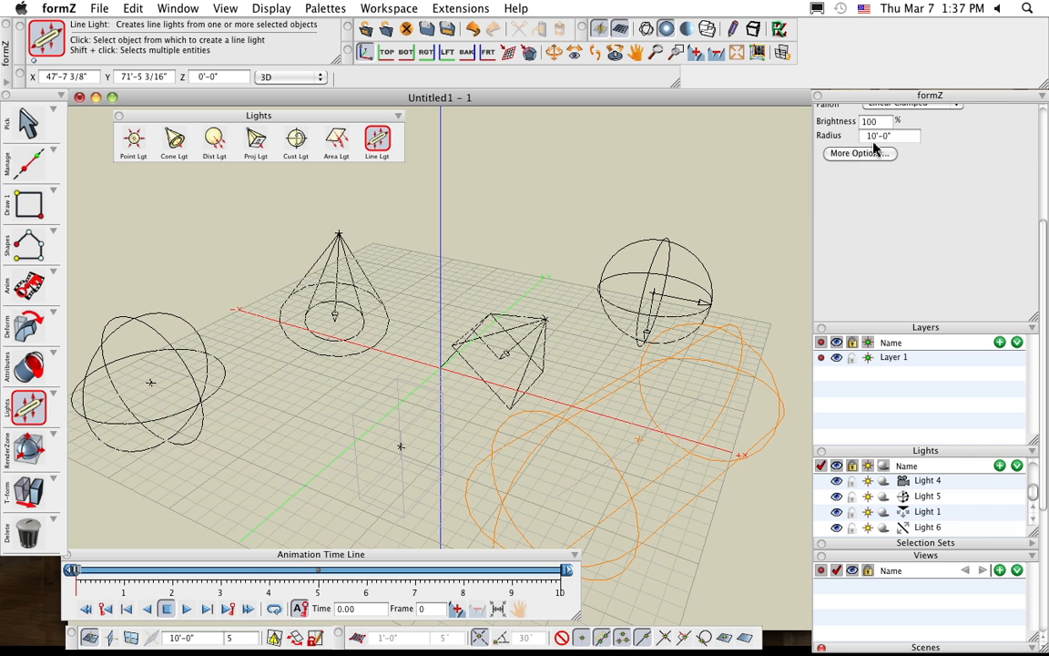
{"action": "left_click", "coordinate": [845, 137]}
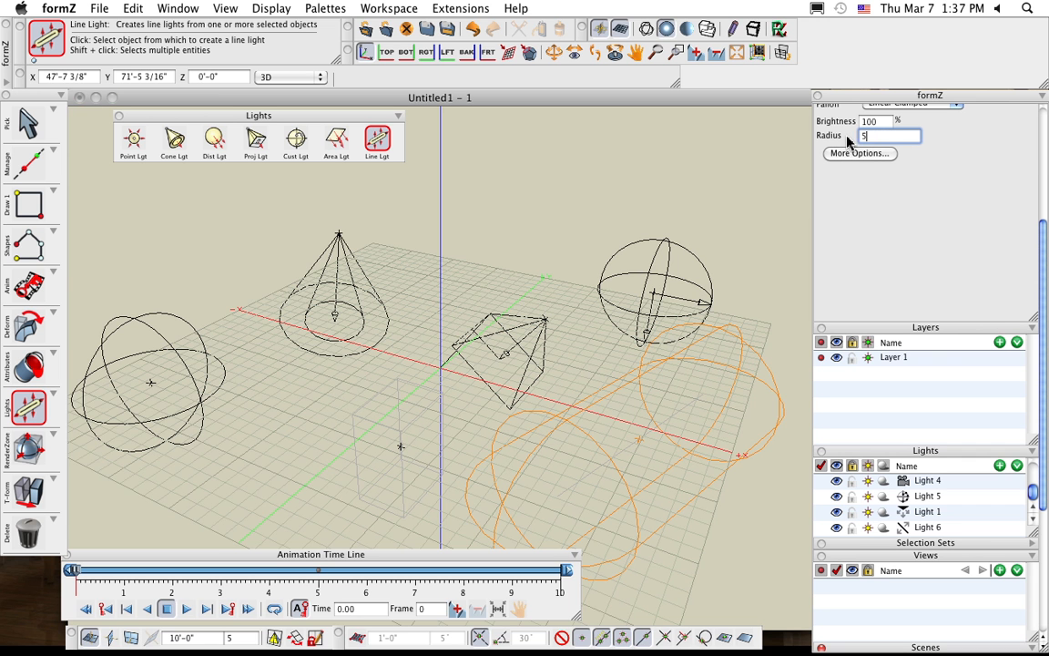
{"action": "type", "text": "5"}
{"action": "key", "text": "Return"}
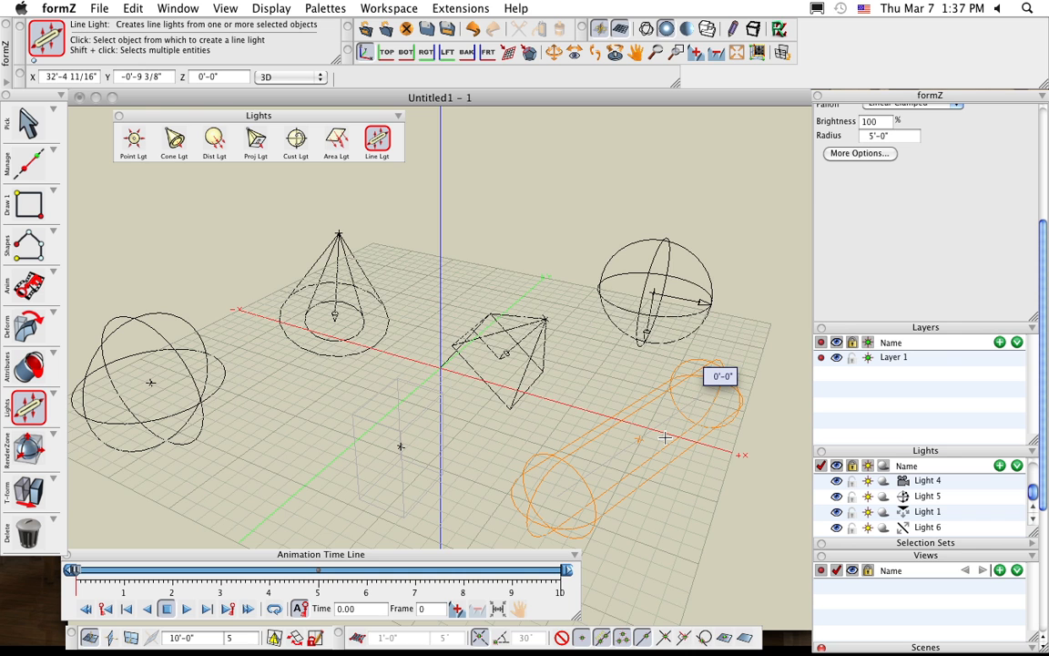
Step: Switch to the rendering slideshow and advance to the "Sun light and Ambient light" living room image
{"action": "key", "text": "super+Tab"}
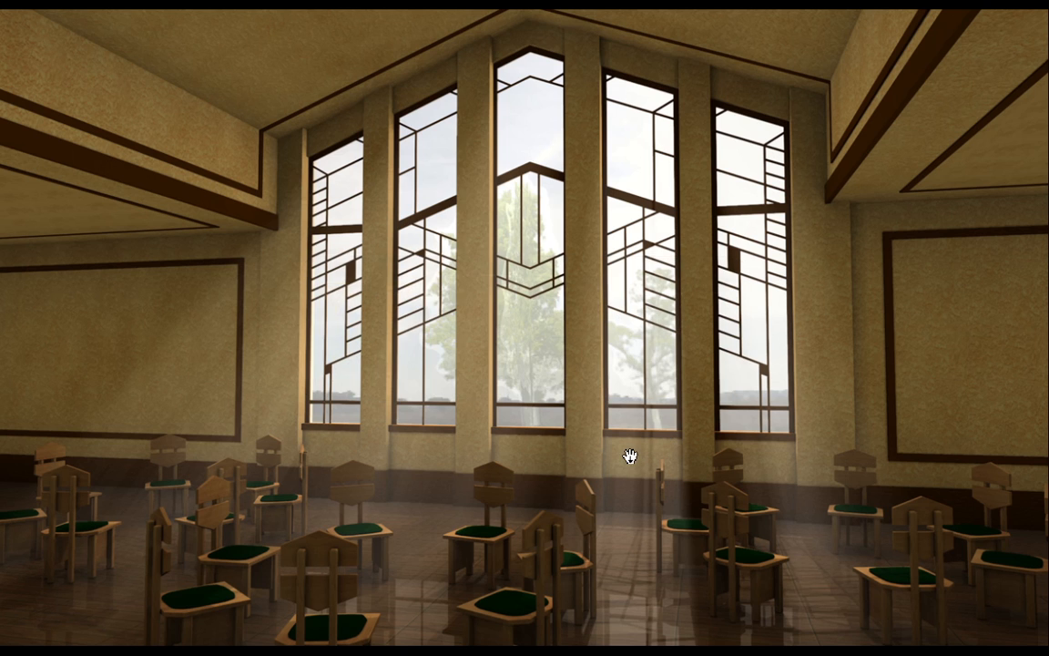
{"action": "left_click", "coordinate": [615, 472]}
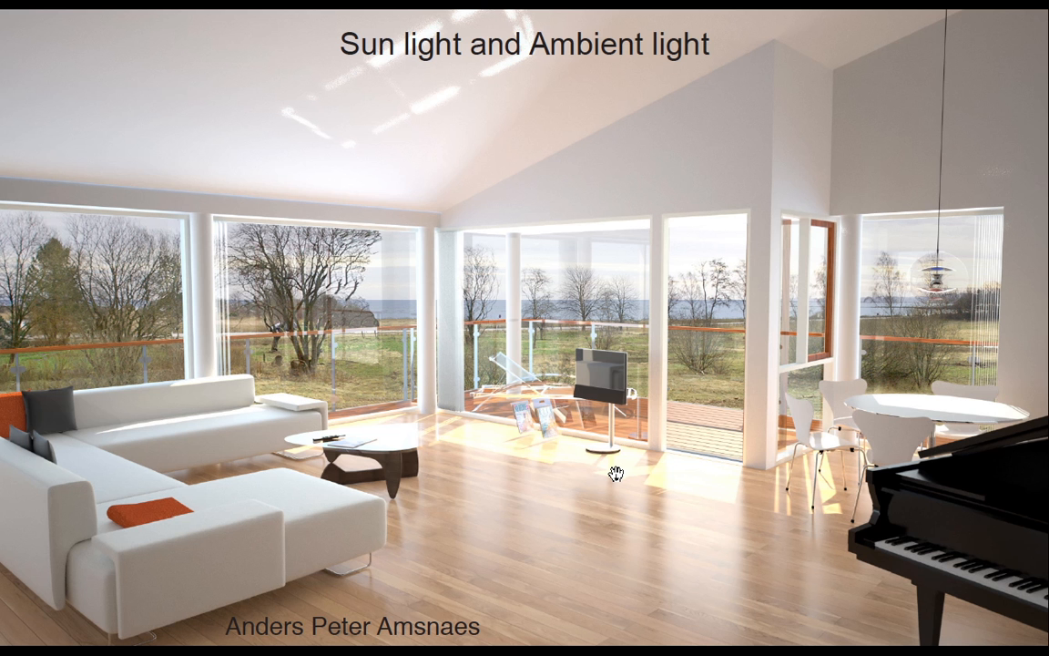